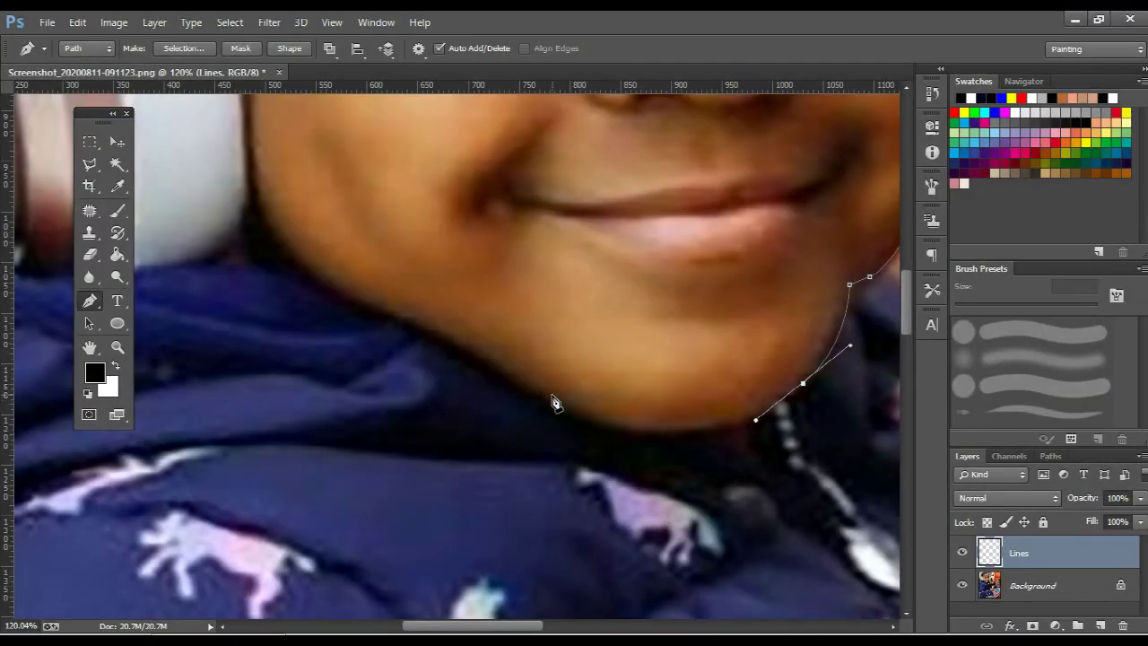
Trace Pen anchors along the girl's jawline toward the neck and up the left cheek
{"action": "left_click_drag", "start_coordinate": [550, 395], "coordinate": [417, 328]}
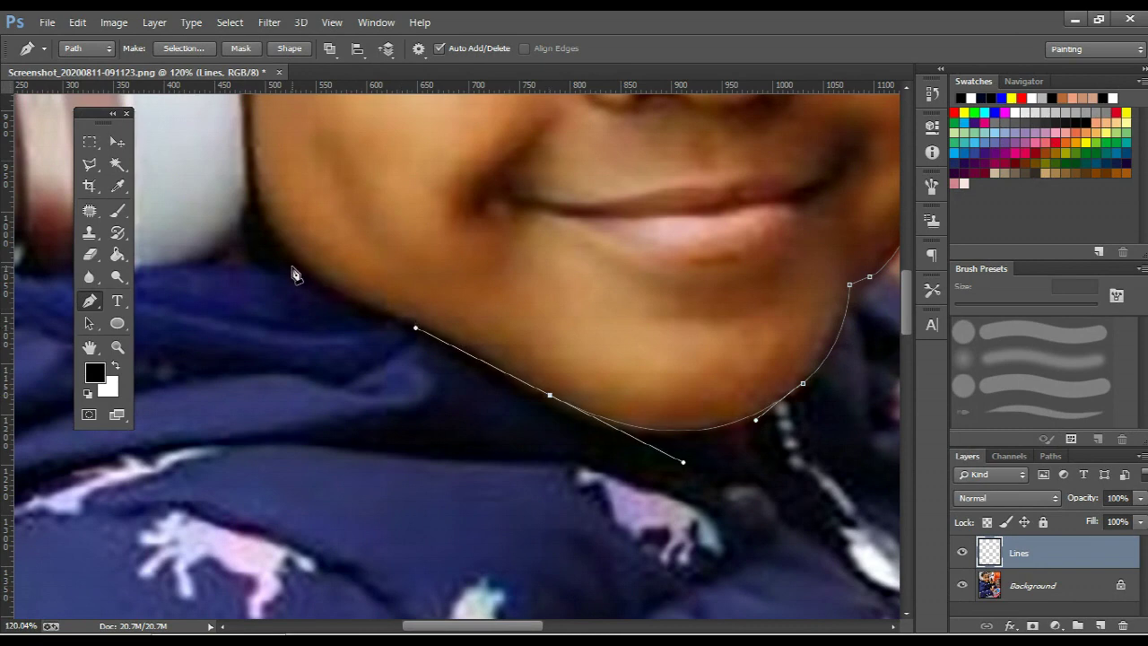
{"action": "left_click_drag", "start_coordinate": [287, 256], "coordinate": [256, 136]}
{"action": "scroll", "coordinate": [278, 233], "scroll_direction": "down", "scroll_amount": 3}
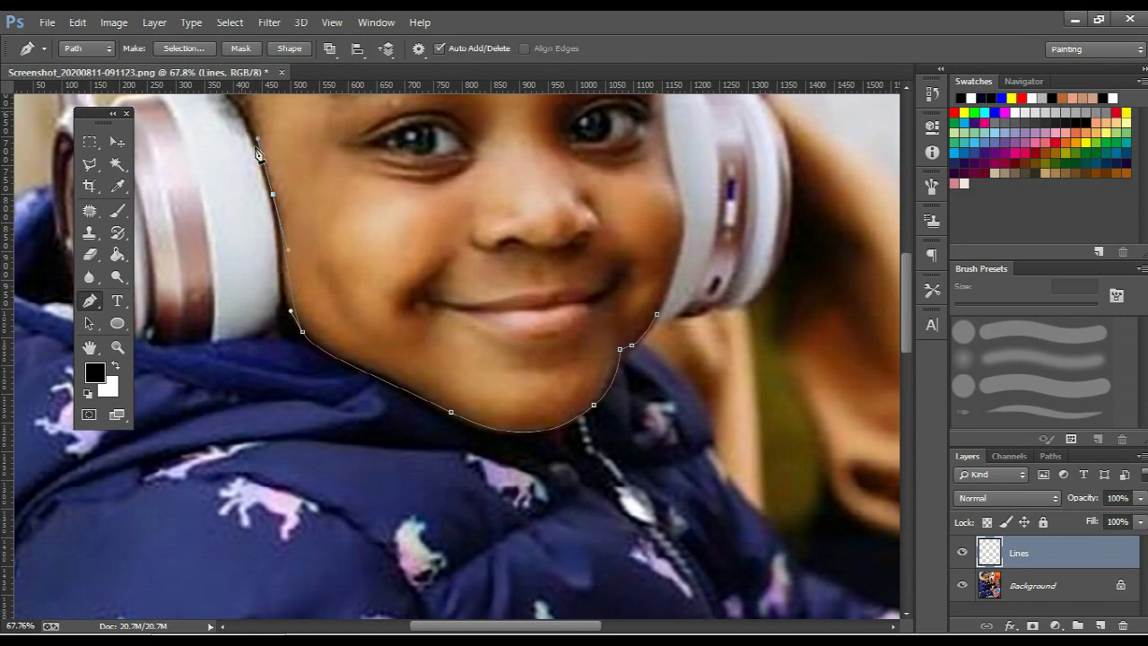
{"action": "left_click", "coordinate": [242, 111]}
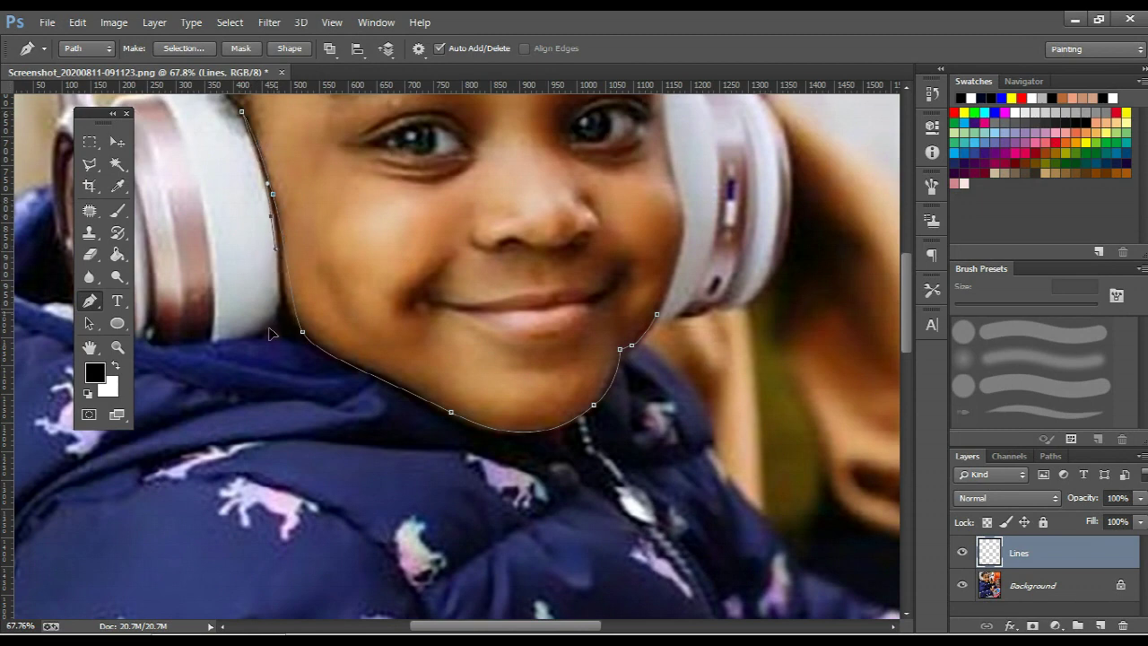
Continue the path along the jacket collar, up the zipper, to the chin's right side
{"action": "mouse_move", "coordinate": [239, 339]}
{"action": "left_mouse_down"}
{"action": "mouse_move", "coordinate": [344, 375]}
{"action": "mouse_move", "coordinate": [344, 403]}
{"action": "mouse_move", "coordinate": [417, 410]}
{"action": "mouse_move", "coordinate": [335, 298]}
{"action": "mouse_move", "coordinate": [327, 330]}
{"action": "left_mouse_up"}
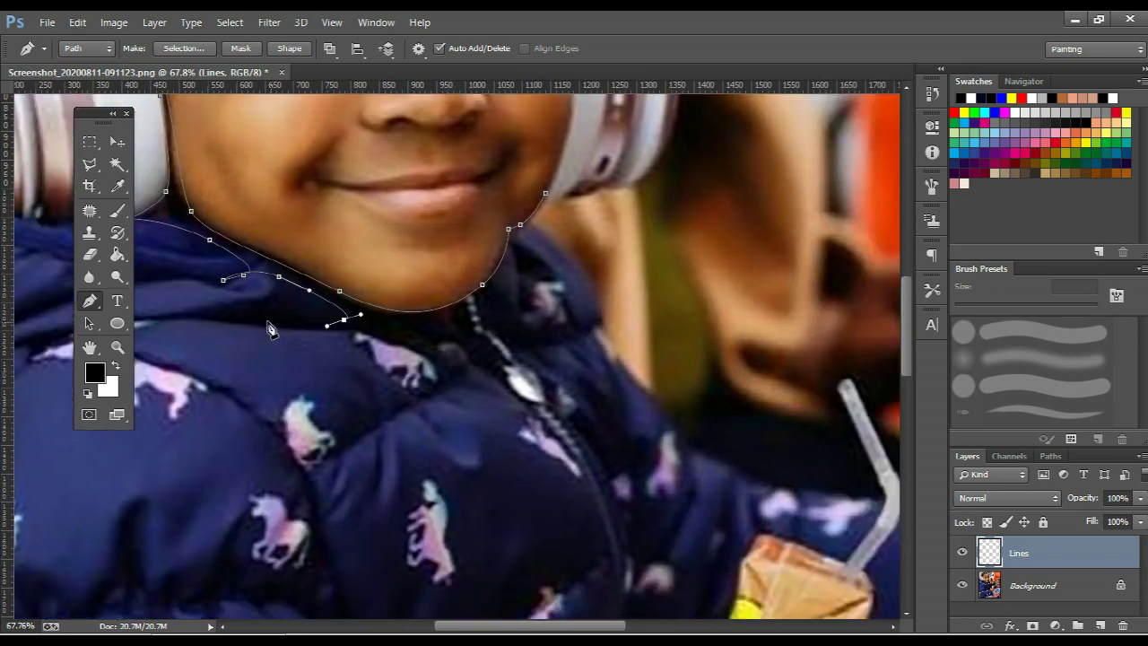
{"action": "left_click_drag", "start_coordinate": [205, 317], "coordinate": [429, 363]}
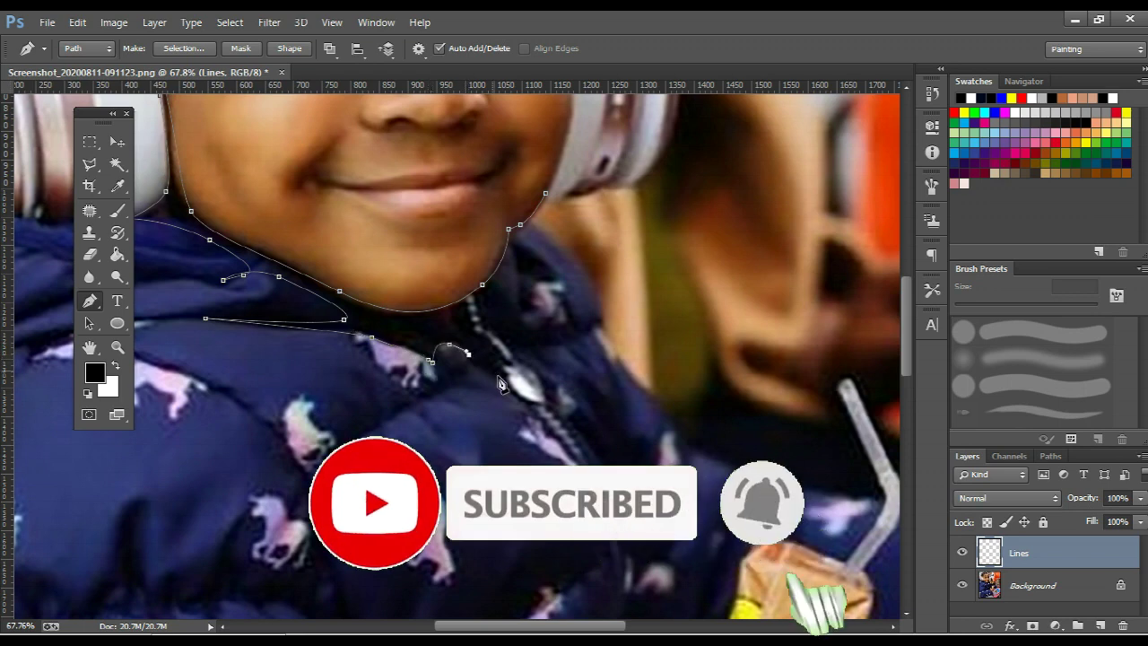
{"action": "left_click_drag", "start_coordinate": [468, 354], "coordinate": [507, 388]}
{"action": "scroll", "coordinate": [507, 388], "scroll_direction": "up", "scroll_amount": 5}
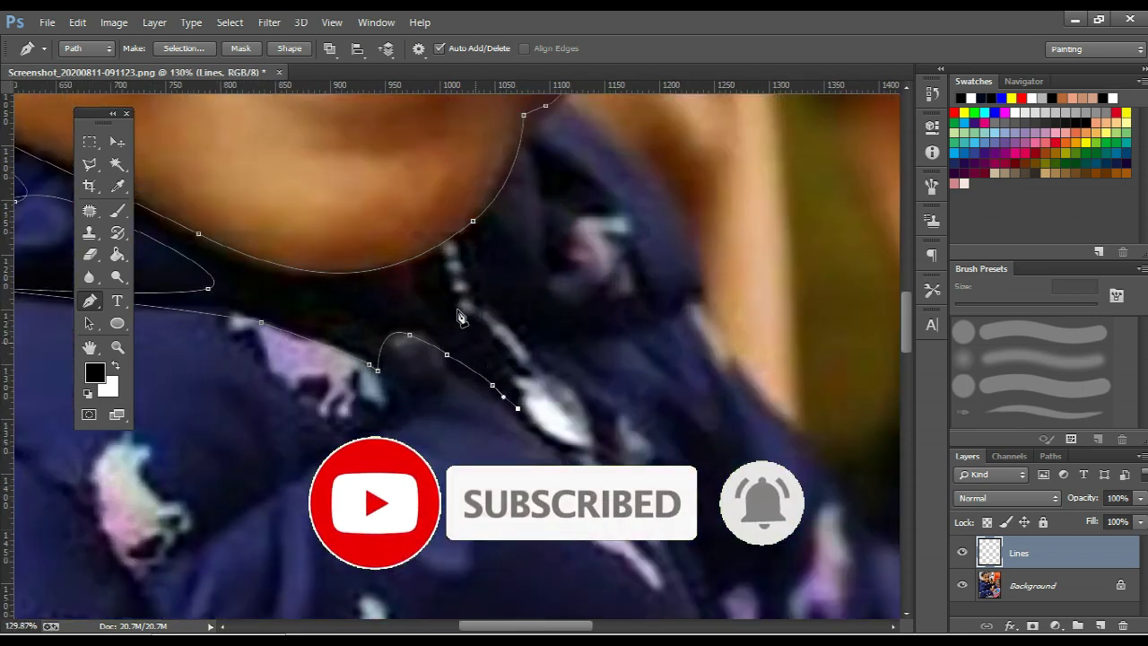
{"action": "left_click_drag", "start_coordinate": [468, 353], "coordinate": [458, 306]}
{"action": "mouse_move", "coordinate": [493, 225]}
{"action": "left_mouse_down"}
{"action": "mouse_move", "coordinate": [517, 196]}
{"action": "mouse_move", "coordinate": [469, 315]}
{"action": "left_mouse_up"}
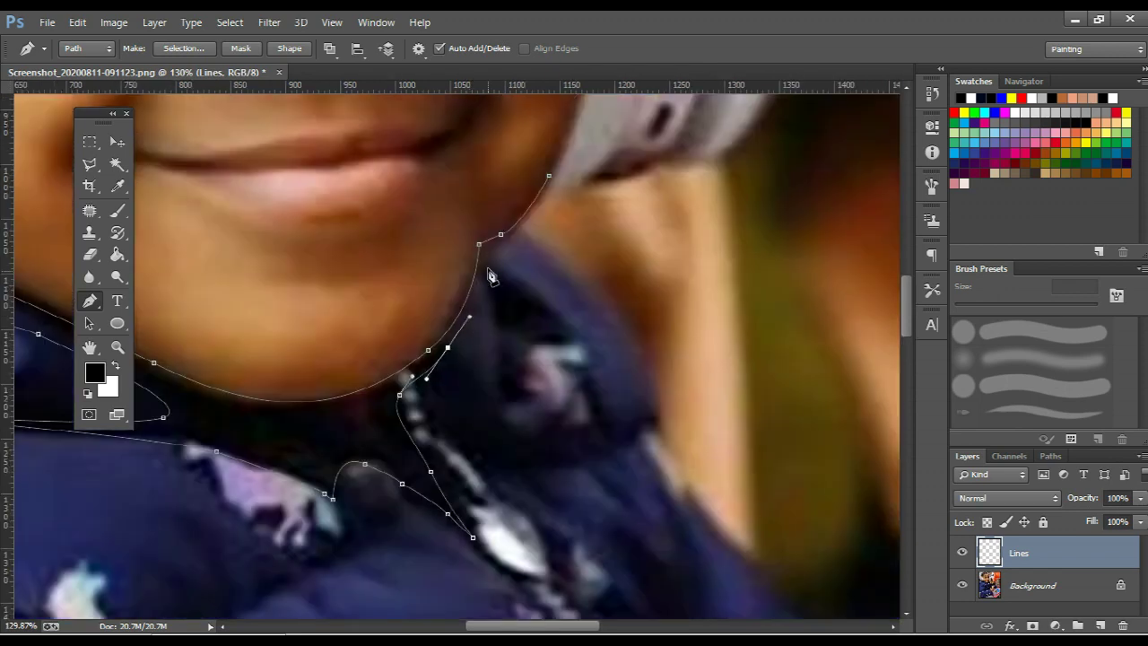
{"action": "left_click_drag", "start_coordinate": [500, 236], "coordinate": [501, 241]}
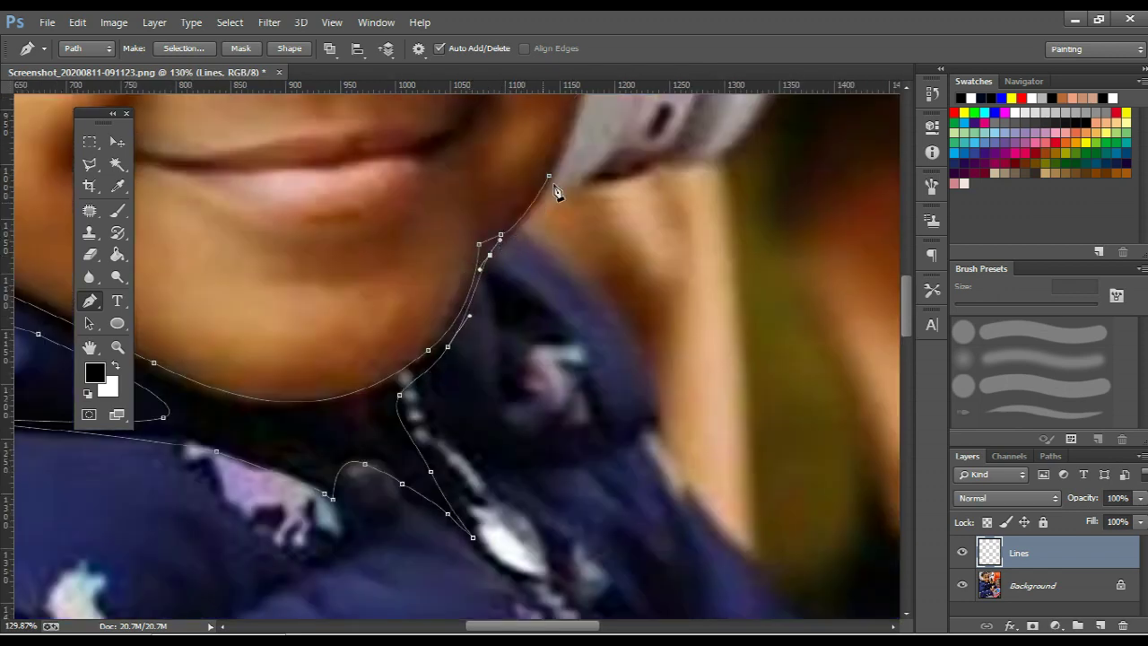
Extend the path up the right cheek beside the headphone
{"action": "scroll", "coordinate": [561, 233], "scroll_direction": "down", "scroll_amount": 3}
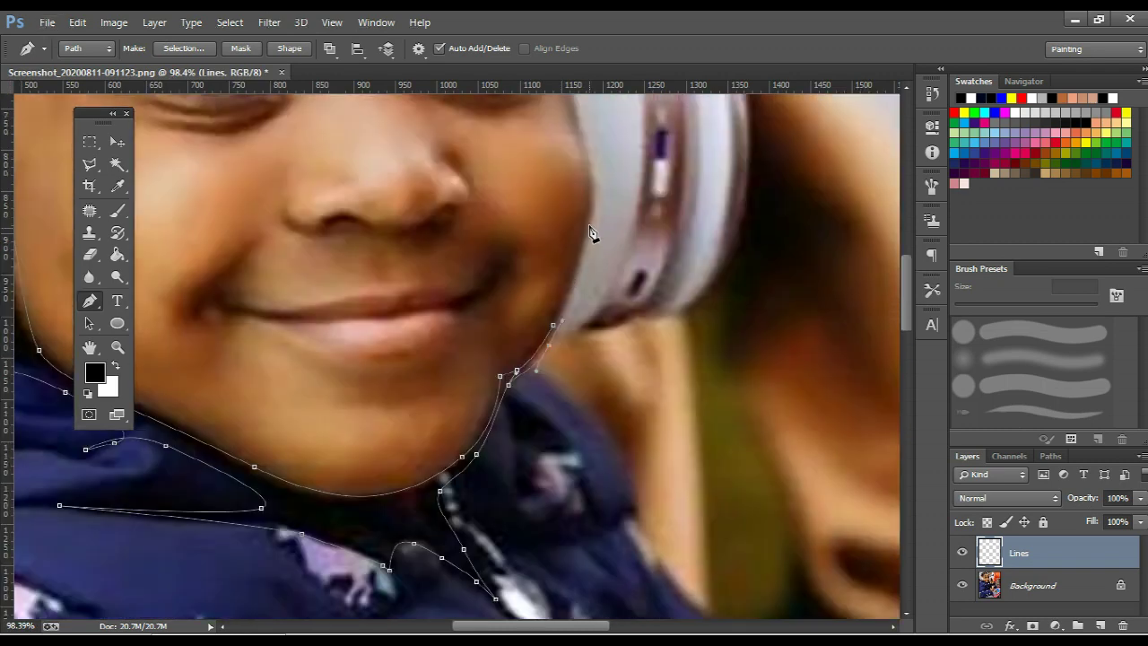
{"action": "left_click_drag", "start_coordinate": [575, 261], "coordinate": [567, 294]}
{"action": "scroll", "coordinate": [500, 333], "scroll_direction": "down", "scroll_amount": 1}
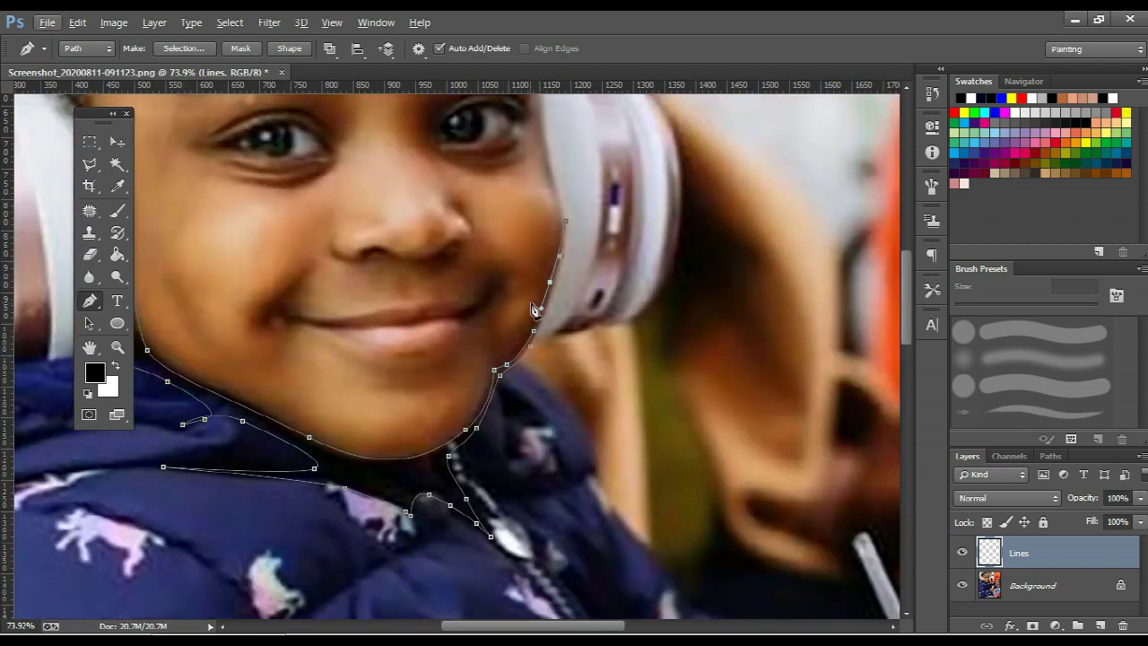
{"action": "scroll", "coordinate": [534, 310], "scroll_direction": "up", "scroll_amount": 3}
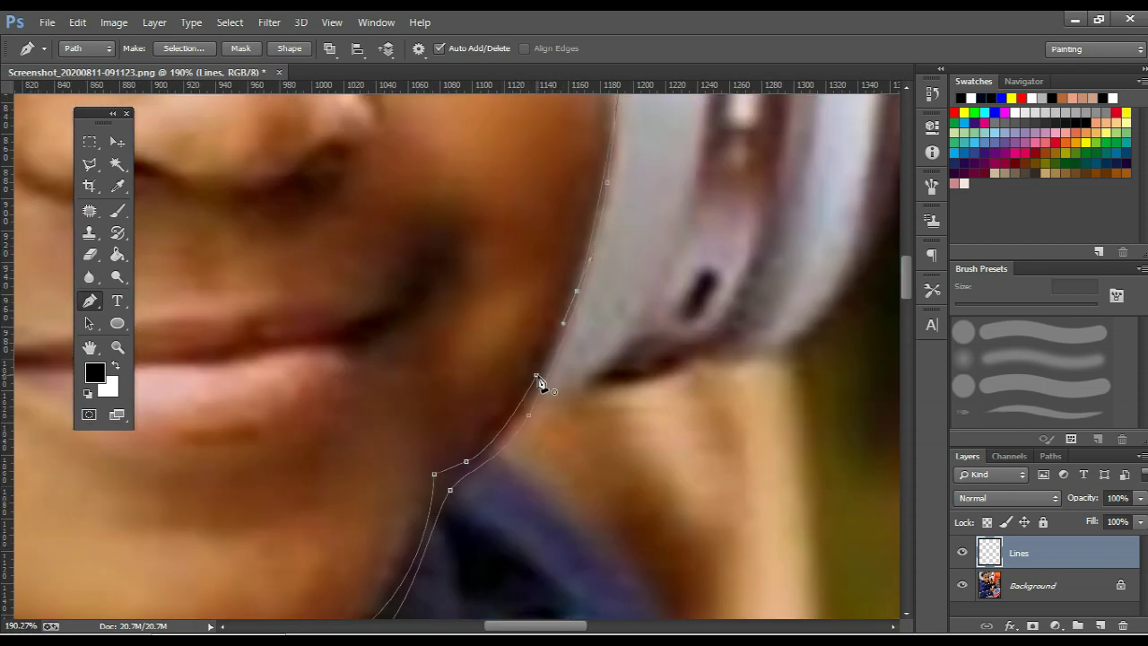
{"action": "scroll", "coordinate": [541, 384], "scroll_direction": "down", "scroll_amount": 3}
Fill the jaw-and-collar path with black, then hide the Background layer to check the lines
{"action": "right_click", "coordinate": [379, 366]}
{"action": "left_click", "coordinate": [459, 314]}
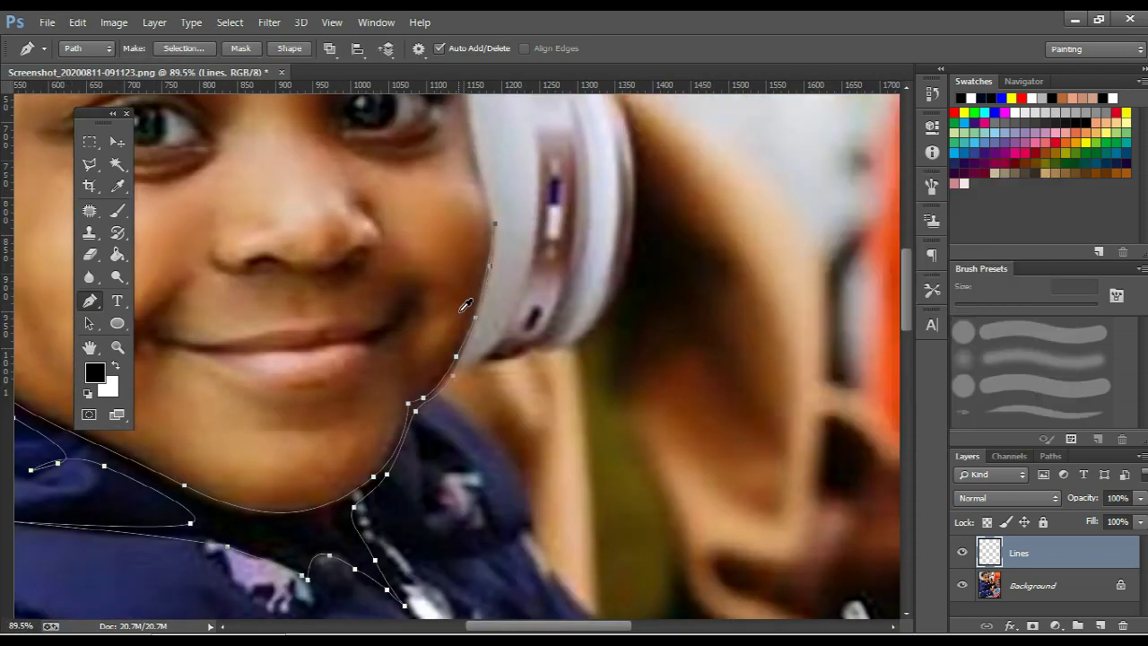
{"action": "right_click", "coordinate": [500, 301]}
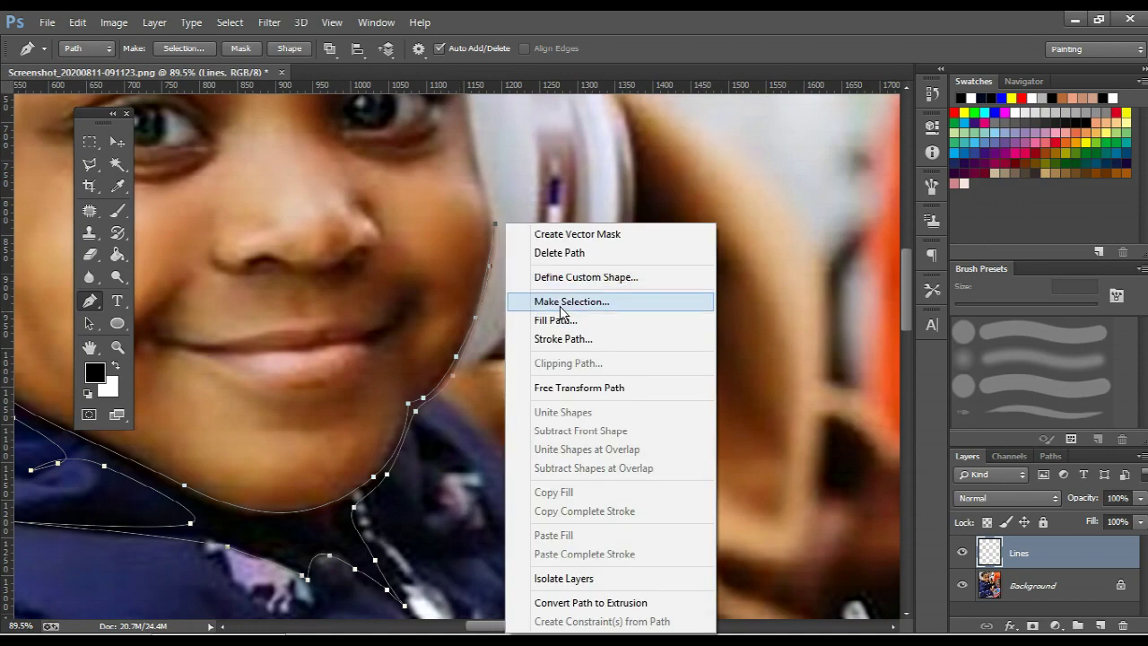
{"action": "left_click", "coordinate": [556, 320]}
{"action": "left_click", "coordinate": [915, 222]}
{"action": "left_click", "coordinate": [917, 267]}
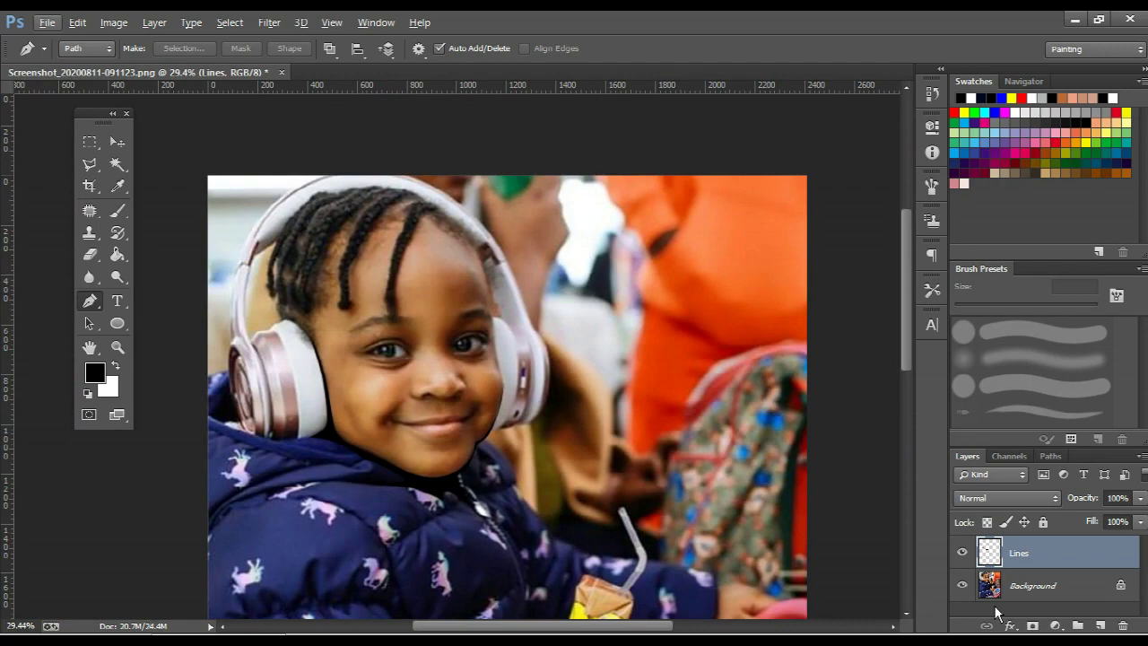
{"action": "left_click", "coordinate": [963, 585]}
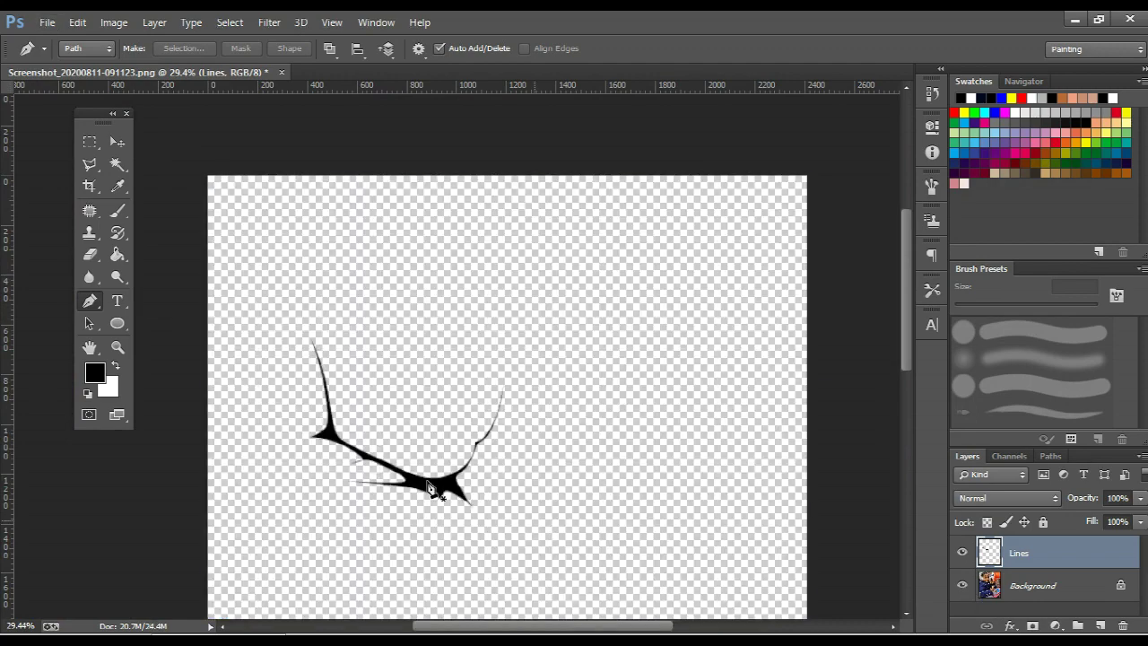
{"action": "scroll", "coordinate": [619, 448], "scroll_direction": "up", "scroll_amount": 5}
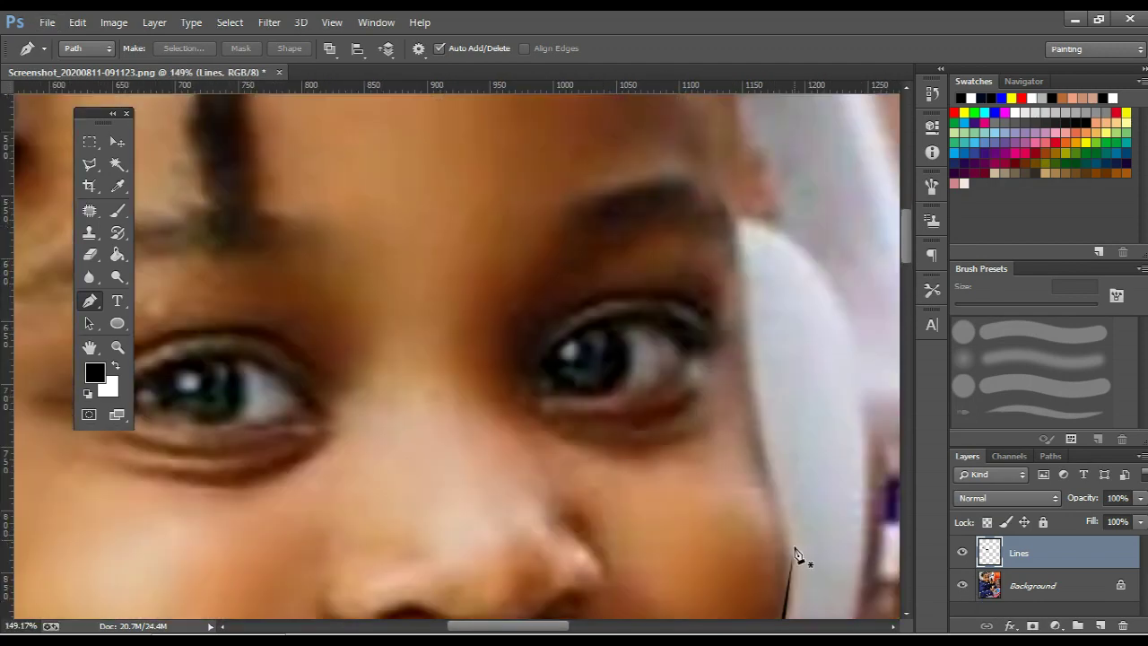
Trace a new path up the right edge of the face toward the hairline
{"action": "mouse_move", "coordinate": [792, 538]}
{"action": "left_mouse_down"}
{"action": "mouse_move", "coordinate": [753, 521]}
{"action": "mouse_move", "coordinate": [725, 475]}
{"action": "left_mouse_up"}
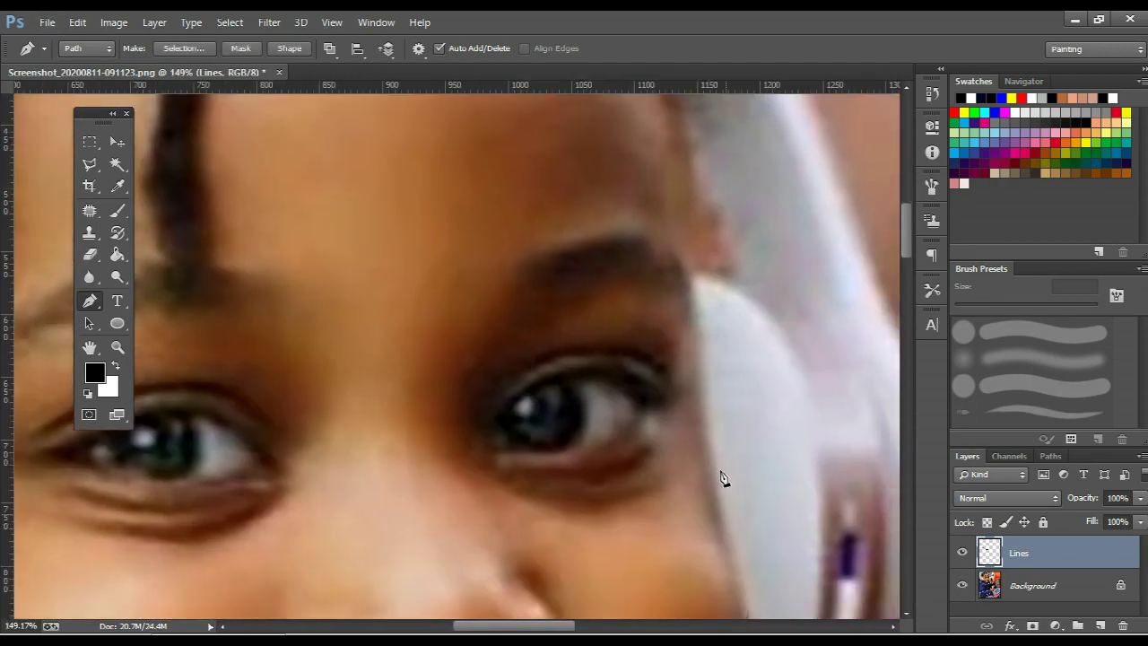
{"action": "left_click", "coordinate": [727, 514]}
{"action": "left_click", "coordinate": [715, 453]}
{"action": "left_click", "coordinate": [692, 319]}
{"action": "left_click", "coordinate": [694, 278]}
{"action": "left_click", "coordinate": [695, 237]}
{"action": "left_click_drag", "start_coordinate": [695, 237], "coordinate": [664, 249]}
{"action": "left_click", "coordinate": [666, 157]}
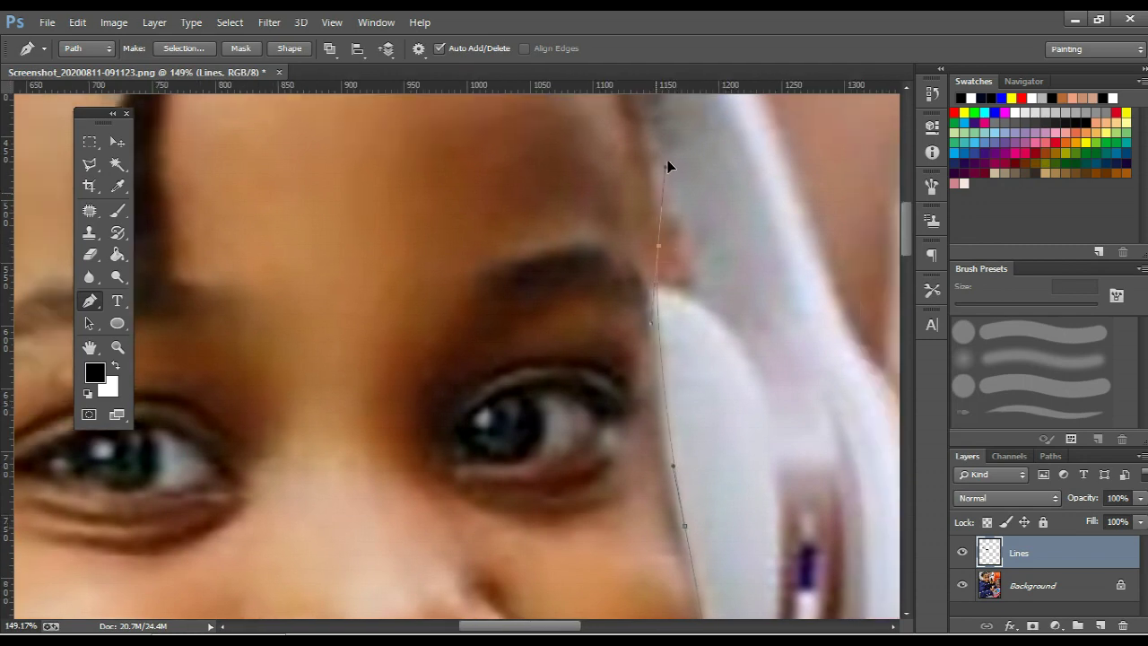
Curve the path along the temple and lower cheek, then fill it black
{"action": "left_click_drag", "start_coordinate": [662, 162], "coordinate": [679, 314]}
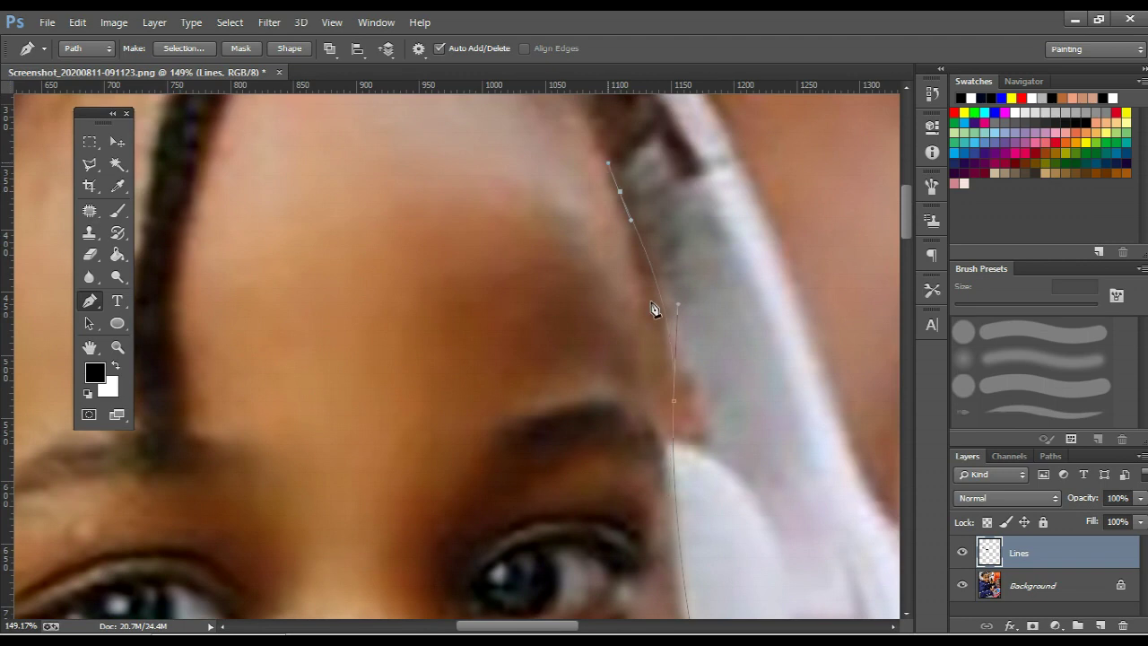
{"action": "left_click_drag", "start_coordinate": [662, 374], "coordinate": [664, 460]}
{"action": "left_click", "coordinate": [668, 482]}
{"action": "left_click_drag", "start_coordinate": [667, 533], "coordinate": [644, 361]}
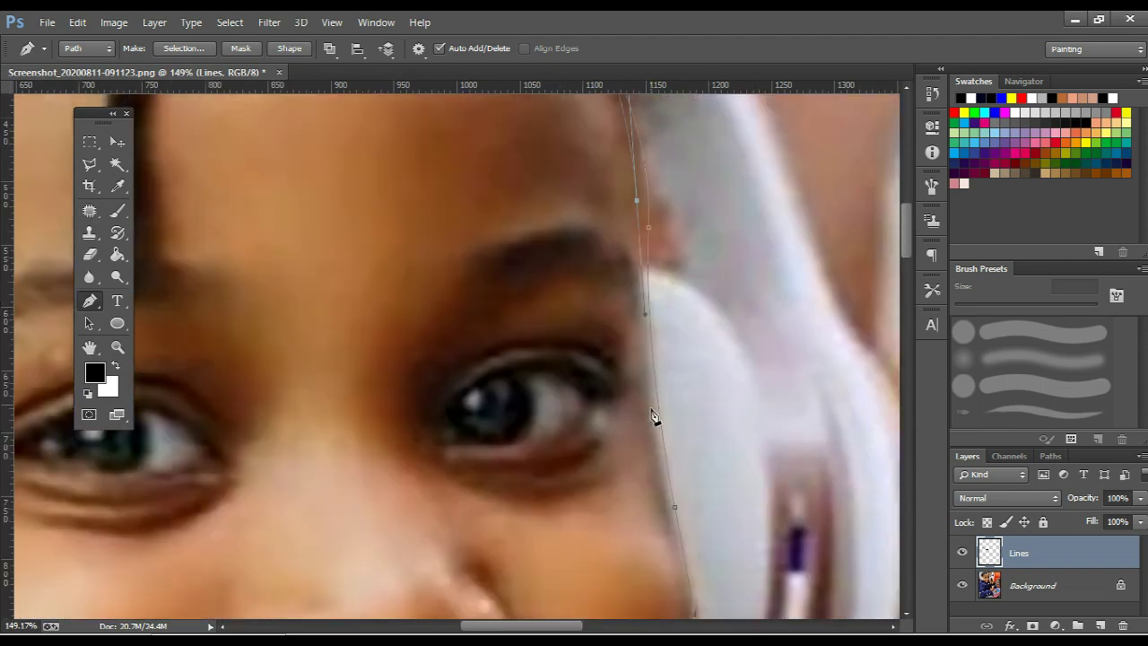
{"action": "left_click_drag", "start_coordinate": [650, 431], "coordinate": [625, 271]}
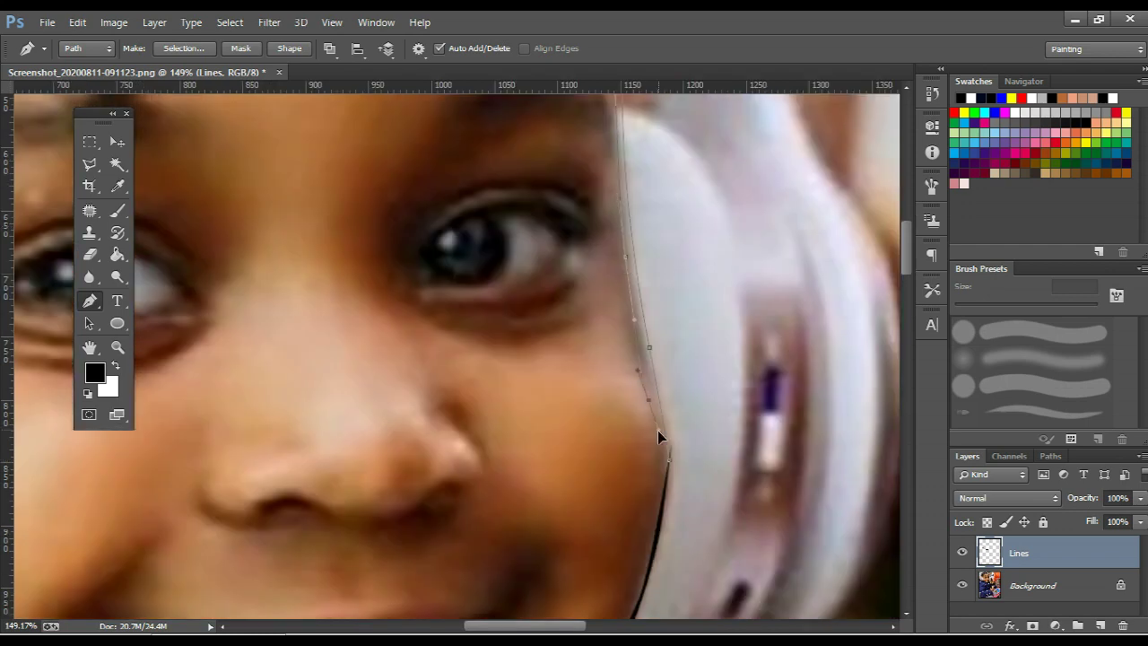
{"action": "left_click_drag", "start_coordinate": [663, 482], "coordinate": [664, 515]}
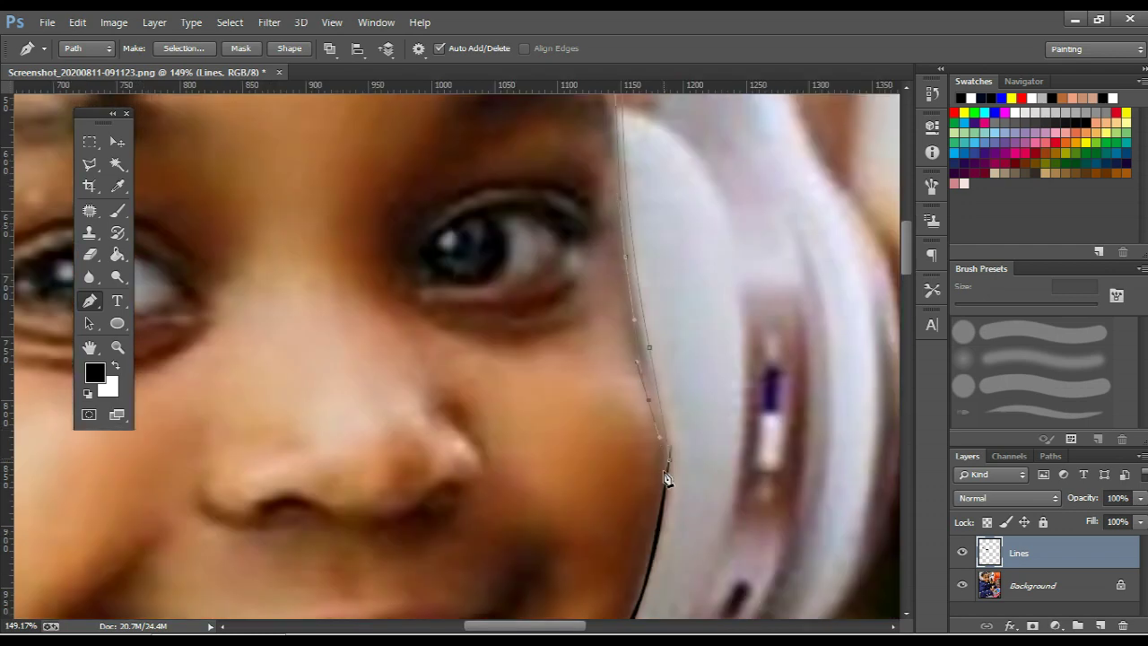
{"action": "right_click", "coordinate": [667, 359]}
{"action": "left_click", "coordinate": [714, 319]}
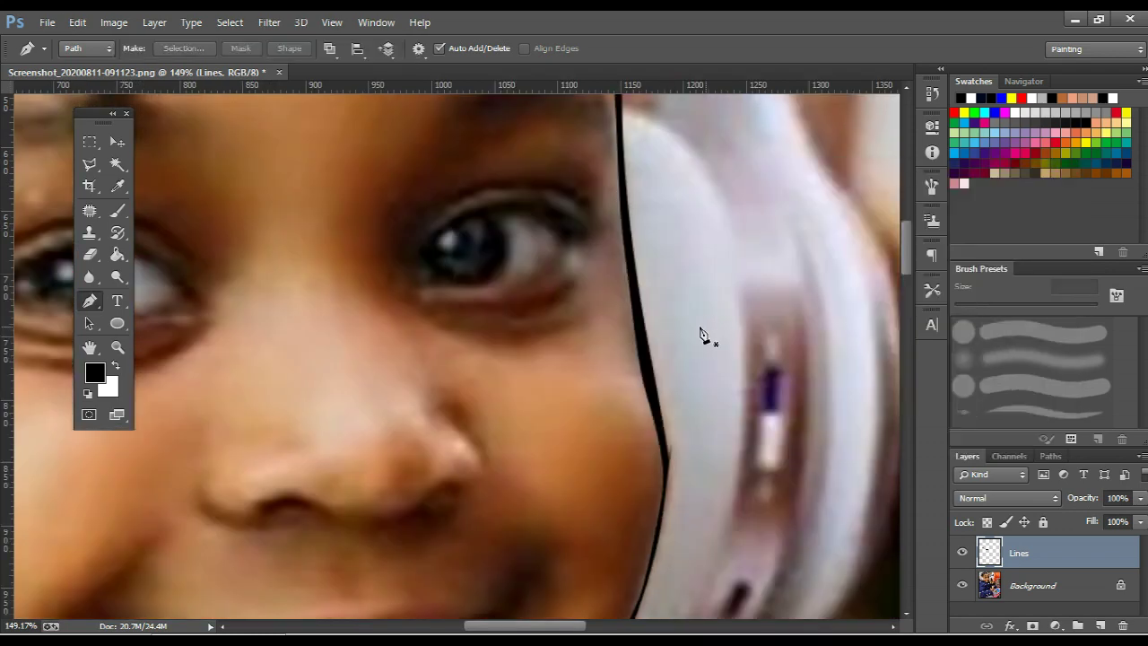
{"action": "scroll", "coordinate": [564, 359], "scroll_direction": "down", "scroll_amount": 5}
Start the earcup path at its lower edge and curve it up the inner edge to the top
{"action": "scroll", "coordinate": [320, 231], "scroll_direction": "down", "scroll_amount": 2}
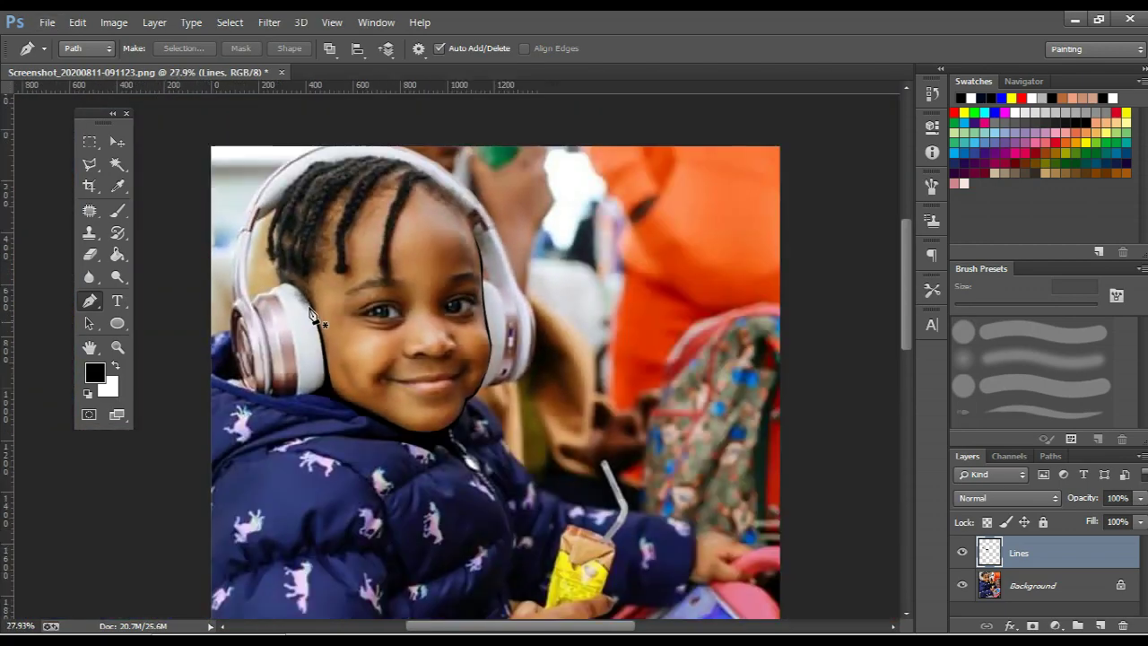
{"action": "scroll", "coordinate": [215, 246], "scroll_direction": "down", "scroll_amount": 1}
{"action": "scroll", "coordinate": [308, 171], "scroll_direction": "up", "scroll_amount": 4}
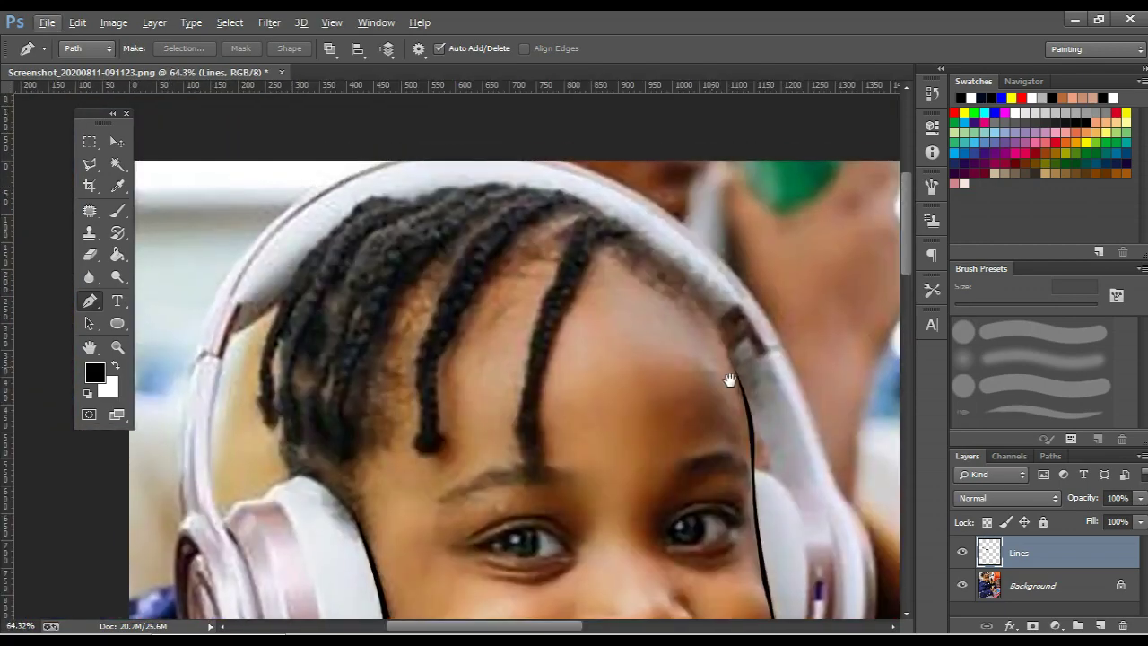
{"action": "left_click_drag", "start_coordinate": [731, 379], "coordinate": [587, 302]}
{"action": "left_click_drag", "start_coordinate": [678, 596], "coordinate": [608, 478]}
{"action": "scroll", "coordinate": [608, 478], "scroll_direction": "up", "scroll_amount": 2}
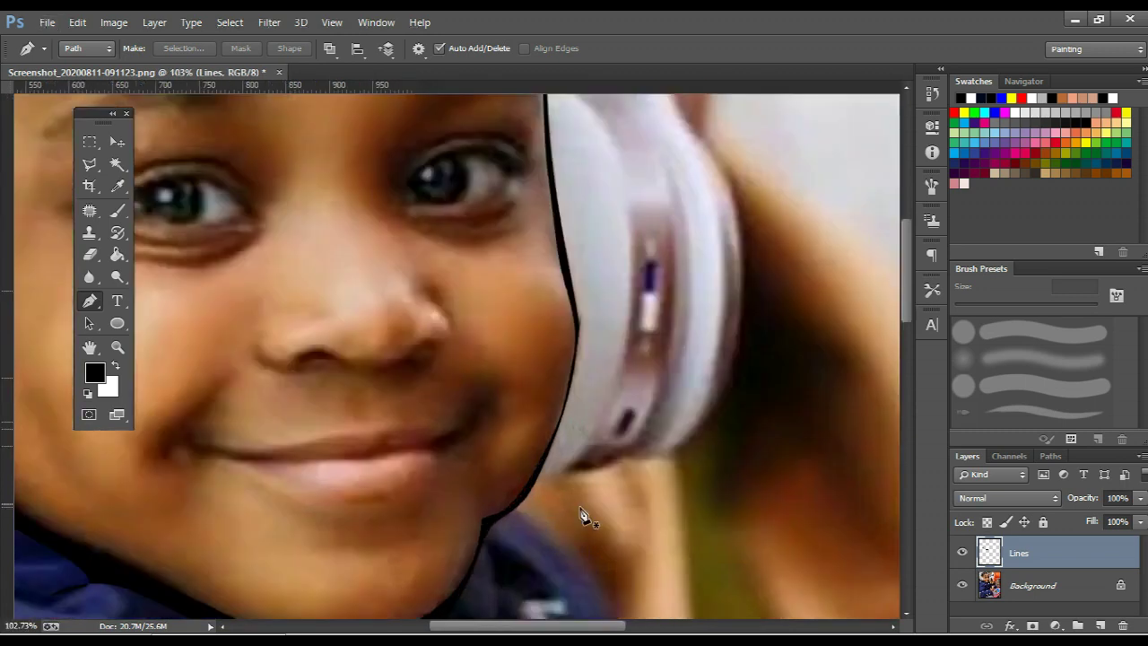
{"action": "scroll", "coordinate": [584, 520], "scroll_direction": "up", "scroll_amount": 1}
{"action": "left_click", "coordinate": [521, 471]}
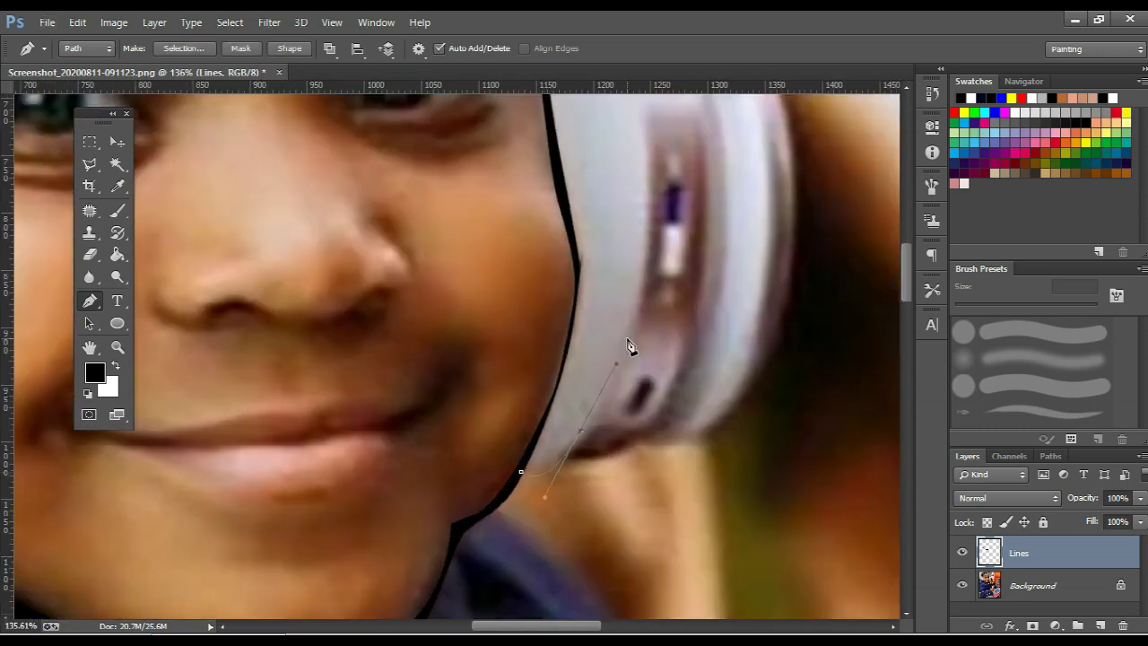
{"action": "left_click_drag", "start_coordinate": [643, 295], "coordinate": [641, 421]}
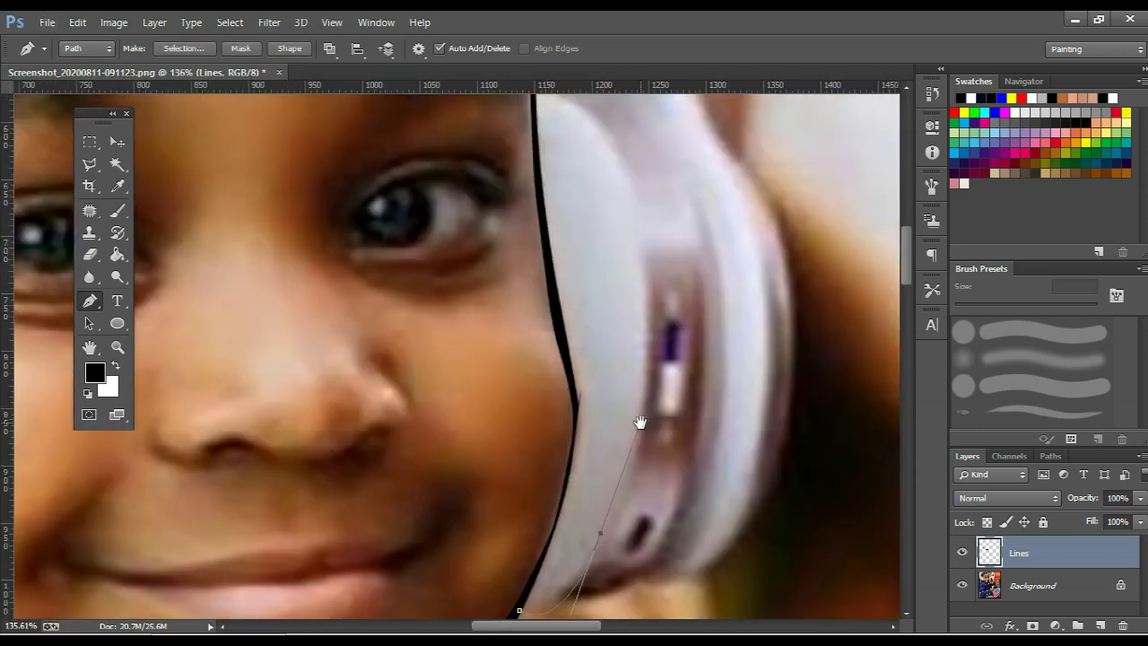
{"action": "left_click_drag", "start_coordinate": [642, 303], "coordinate": [637, 243]}
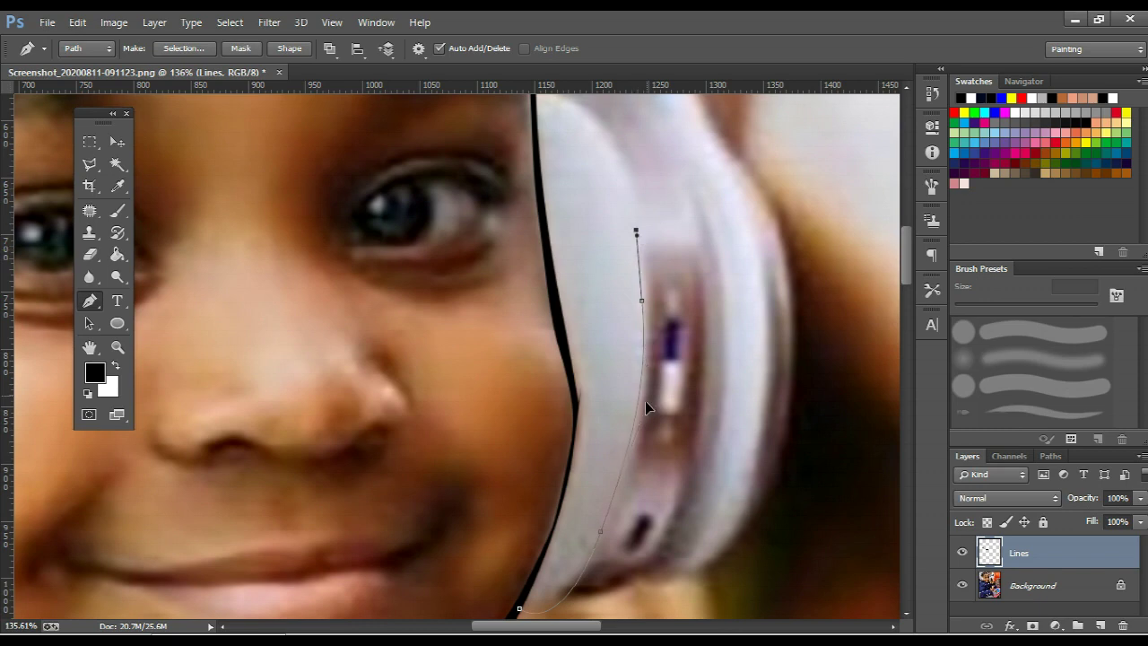
{"action": "scroll", "coordinate": [639, 443], "scroll_direction": "down", "scroll_amount": 3}
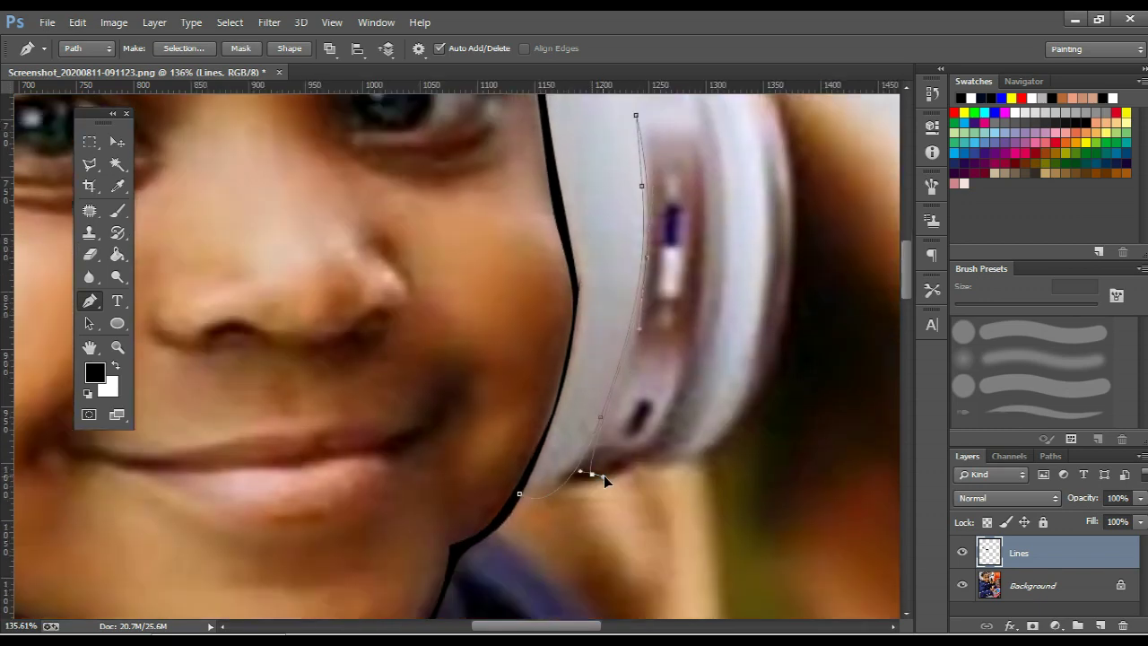
{"action": "left_click_drag", "start_coordinate": [689, 384], "coordinate": [701, 302]}
{"action": "left_click", "coordinate": [701, 141]}
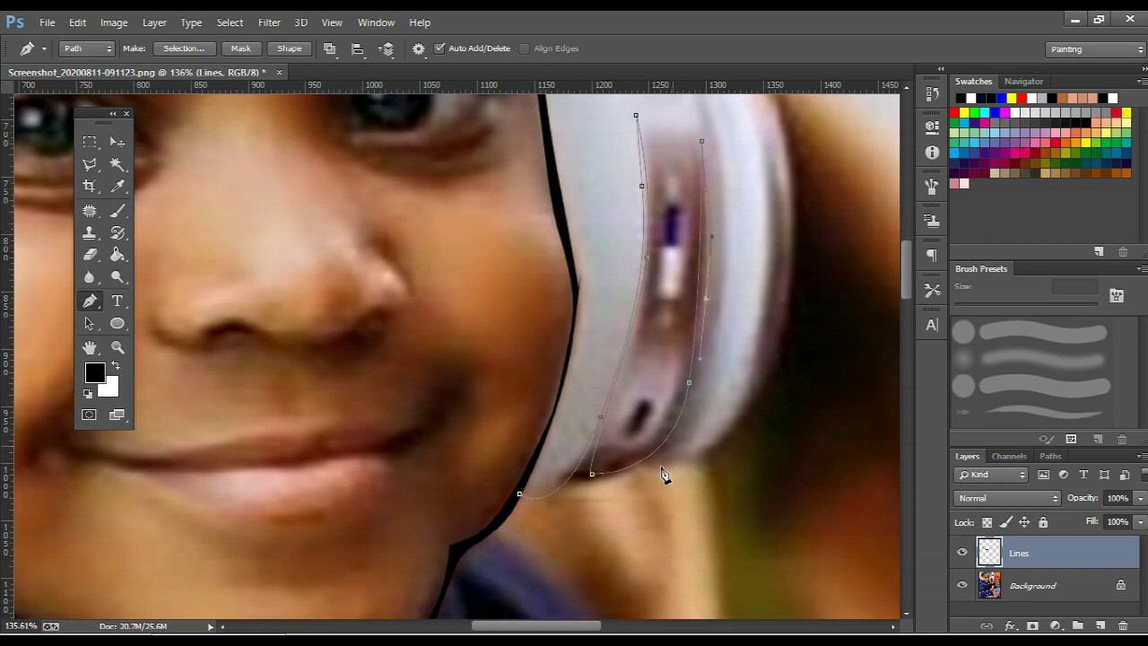
Curve the path down the earcup's outer edge and around its bottom toward the cheek
{"action": "left_click_drag", "start_coordinate": [749, 405], "coordinate": [780, 349]}
{"action": "scroll", "coordinate": [762, 341], "scroll_direction": "up", "scroll_amount": 3}
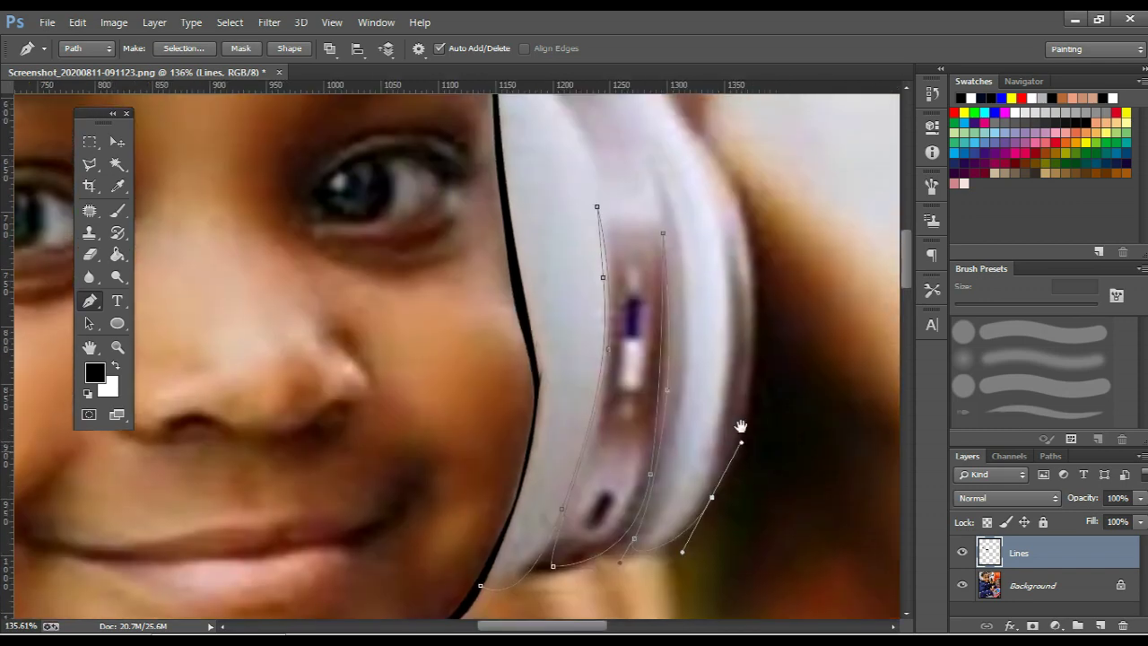
{"action": "left_click_drag", "start_coordinate": [752, 260], "coordinate": [680, 117]}
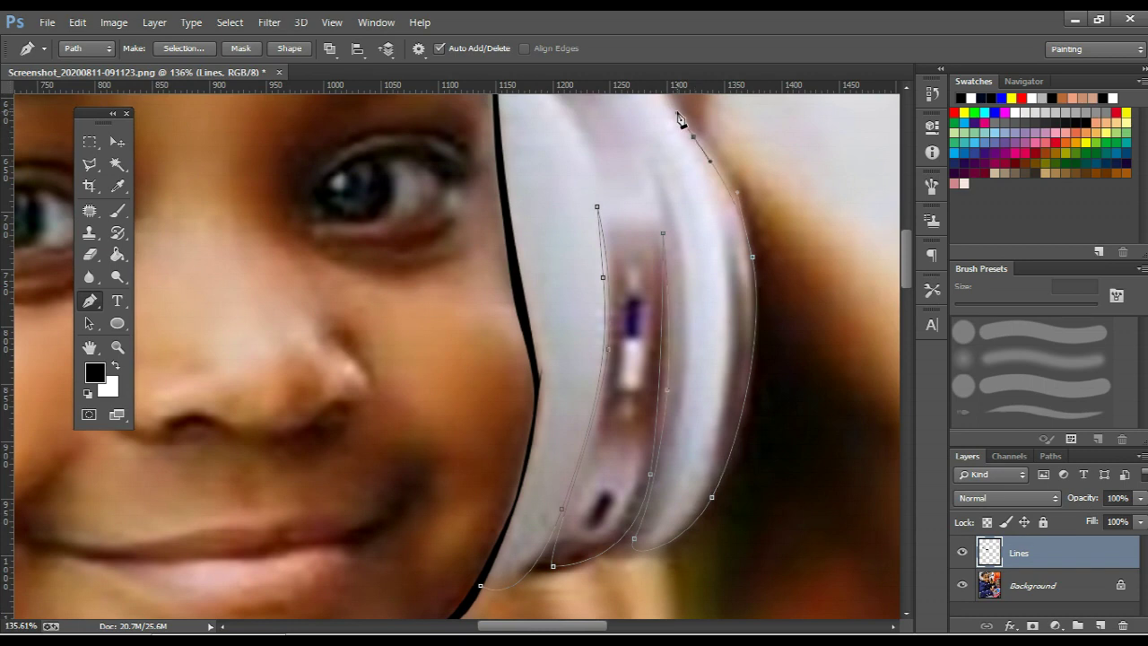
{"action": "left_click_drag", "start_coordinate": [764, 363], "coordinate": [766, 444]}
{"action": "scroll", "coordinate": [752, 325], "scroll_direction": "down", "scroll_amount": 3}
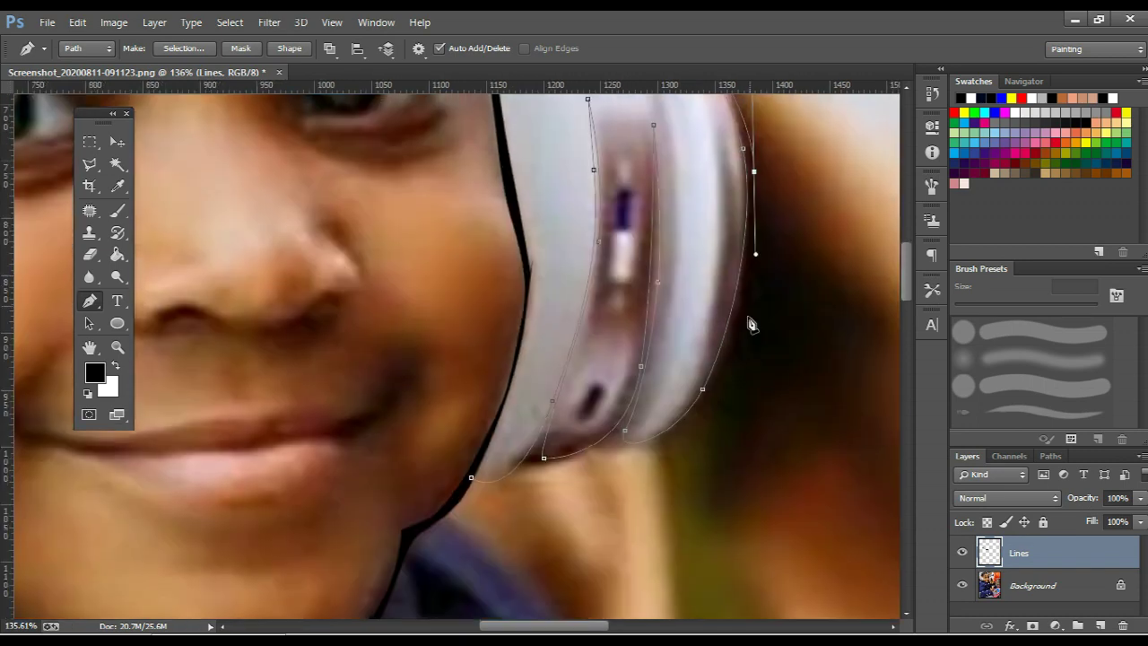
{"action": "left_click_drag", "start_coordinate": [651, 455], "coordinate": [615, 462]}
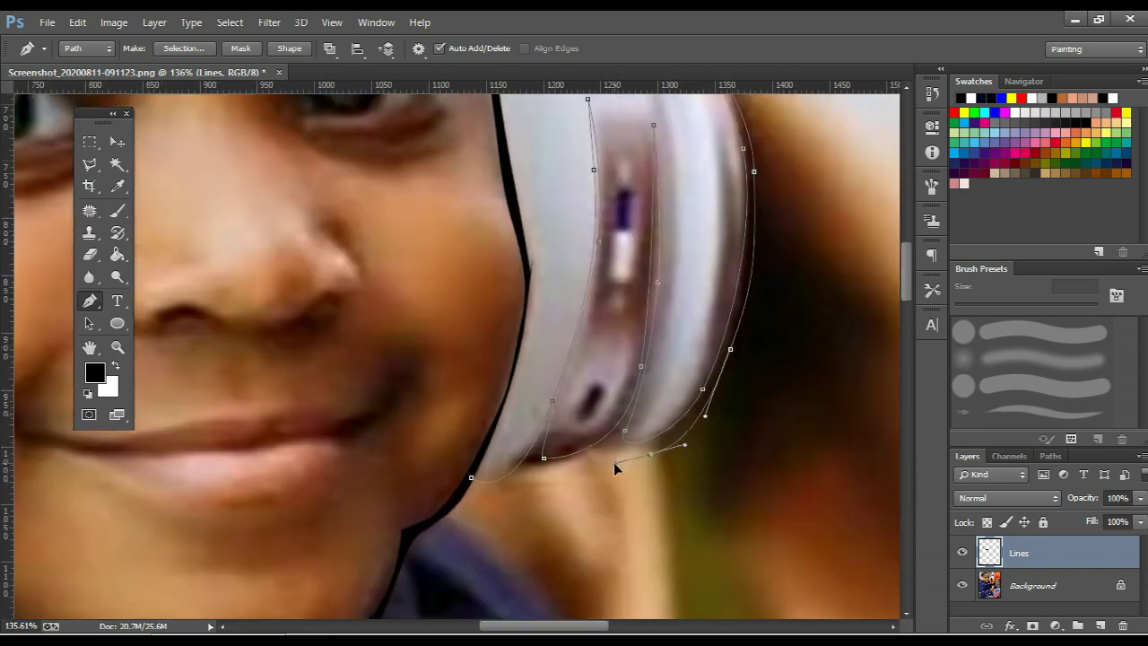
{"action": "left_click_drag", "start_coordinate": [521, 480], "coordinate": [503, 483]}
Close the earcup path and fill it with black
{"action": "left_click", "coordinate": [452, 504]}
{"action": "right_click", "coordinate": [453, 314]}
{"action": "left_click", "coordinate": [492, 321]}
{"action": "key", "text": "Return"}
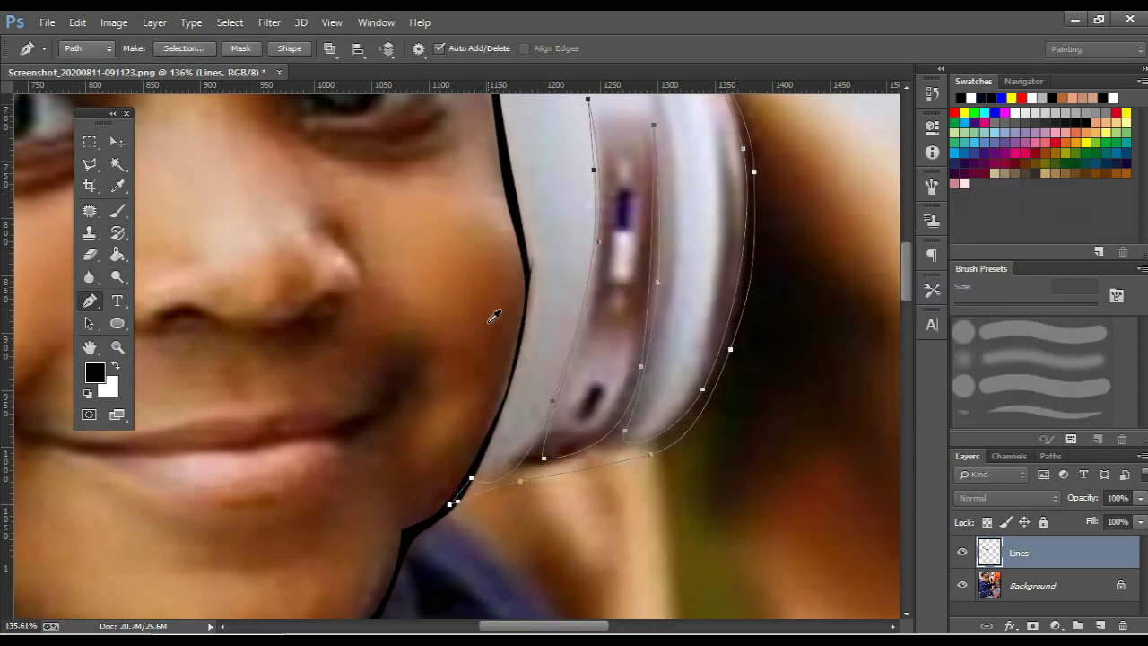
Trace a path along the headband edge beside the temple and fill it black
{"action": "scroll", "coordinate": [516, 331], "scroll_direction": "down", "scroll_amount": 3}
{"action": "scroll", "coordinate": [516, 331], "scroll_direction": "down", "scroll_amount": 3}
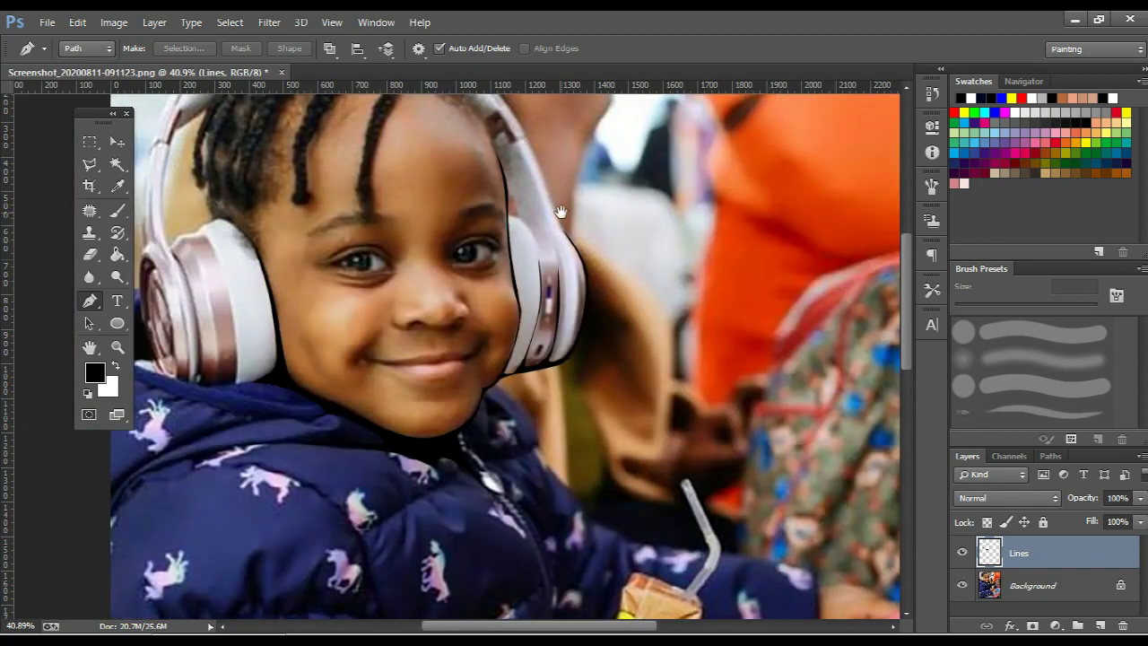
{"action": "scroll", "coordinate": [539, 215], "scroll_direction": "up", "scroll_amount": 1}
{"action": "scroll", "coordinate": [521, 220], "scroll_direction": "up", "scroll_amount": 3}
{"action": "scroll", "coordinate": [499, 222], "scroll_direction": "up", "scroll_amount": 1}
{"action": "left_click", "coordinate": [481, 208]}
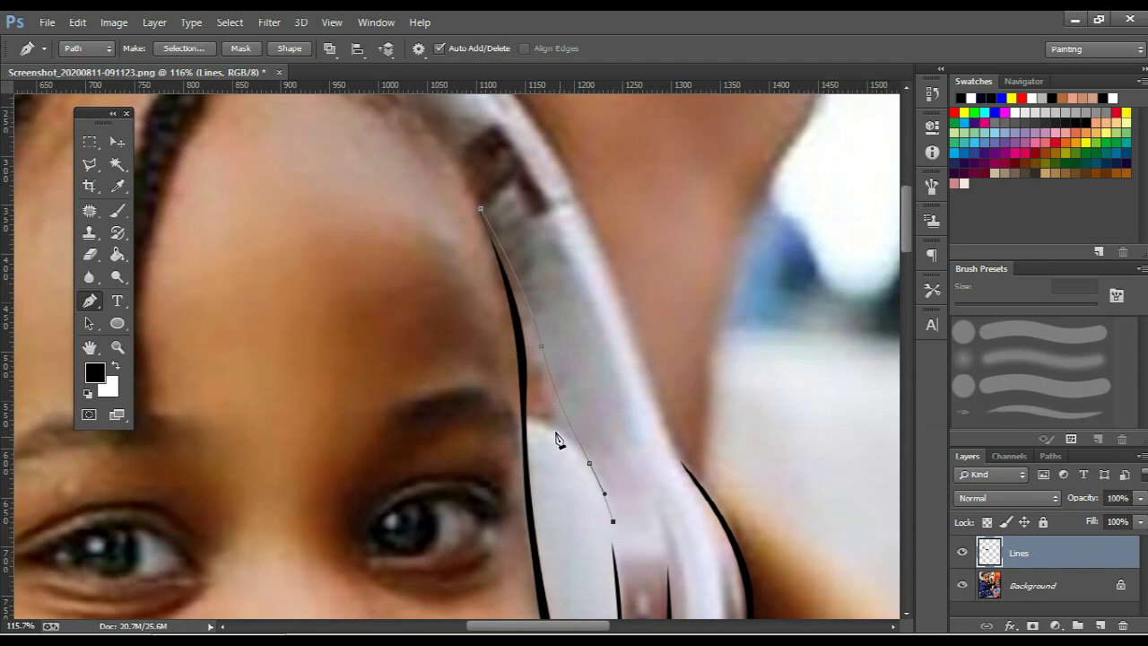
{"action": "left_click_drag", "start_coordinate": [554, 434], "coordinate": [526, 415]}
{"action": "right_click", "coordinate": [521, 173]}
{"action": "left_click", "coordinate": [608, 271]}
{"action": "key", "text": "Return"}
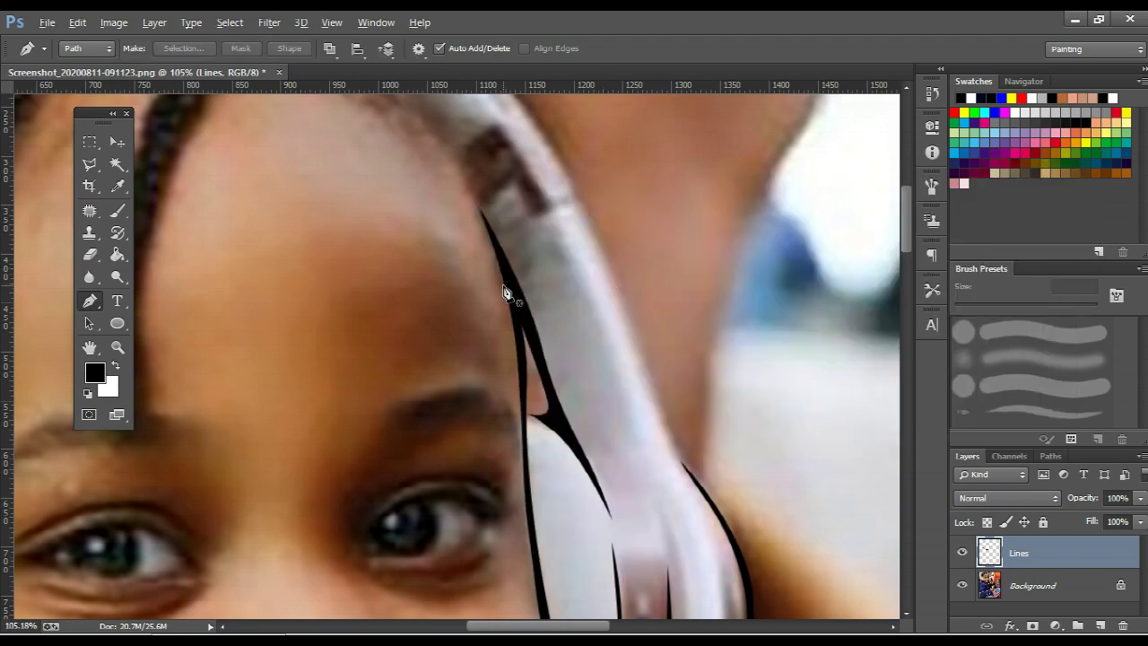
{"action": "key", "text": "ctrl+0"}
Start a path along the top of the headband's outer edge, undoing one misplaced anchor
{"action": "scroll", "coordinate": [285, 260], "scroll_direction": "down", "scroll_amount": 2, "text": "alt"}
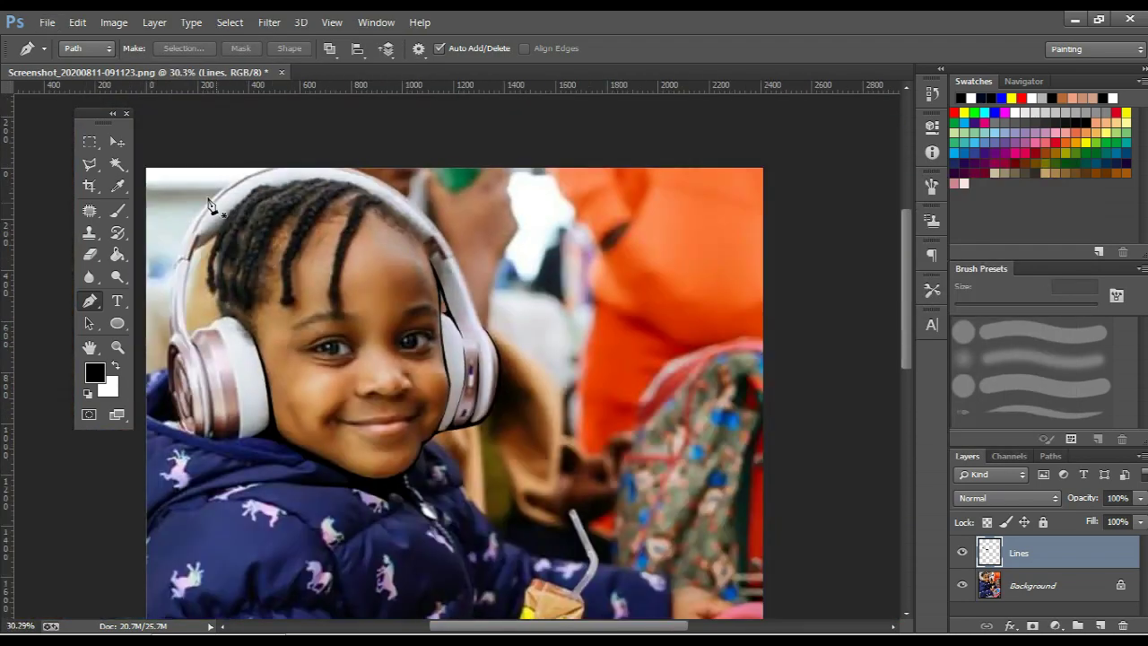
{"action": "scroll", "coordinate": [473, 299], "scroll_direction": "up", "scroll_amount": 3, "text": "alt"}
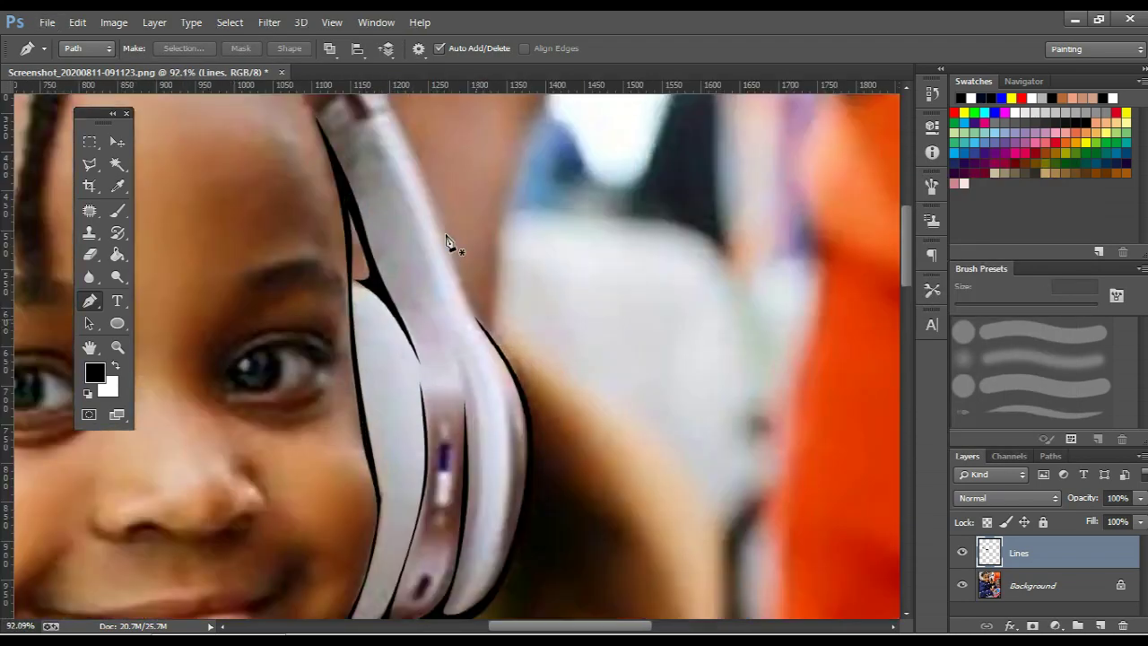
{"action": "left_click_drag", "start_coordinate": [451, 243], "coordinate": [548, 418]}
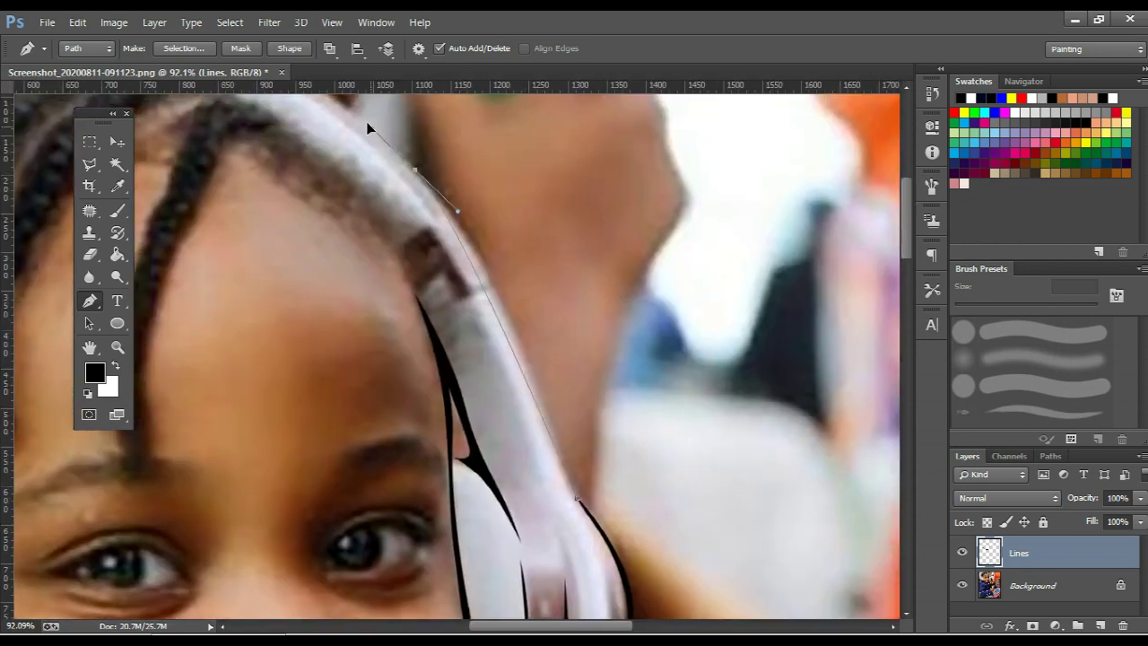
{"action": "left_click_drag", "start_coordinate": [366, 123], "coordinate": [411, 150]}
{"action": "left_click", "coordinate": [406, 139]}
{"action": "left_click_drag", "start_coordinate": [494, 225], "coordinate": [583, 314]}
{"action": "left_click_drag", "start_coordinate": [593, 217], "coordinate": [792, 270]}
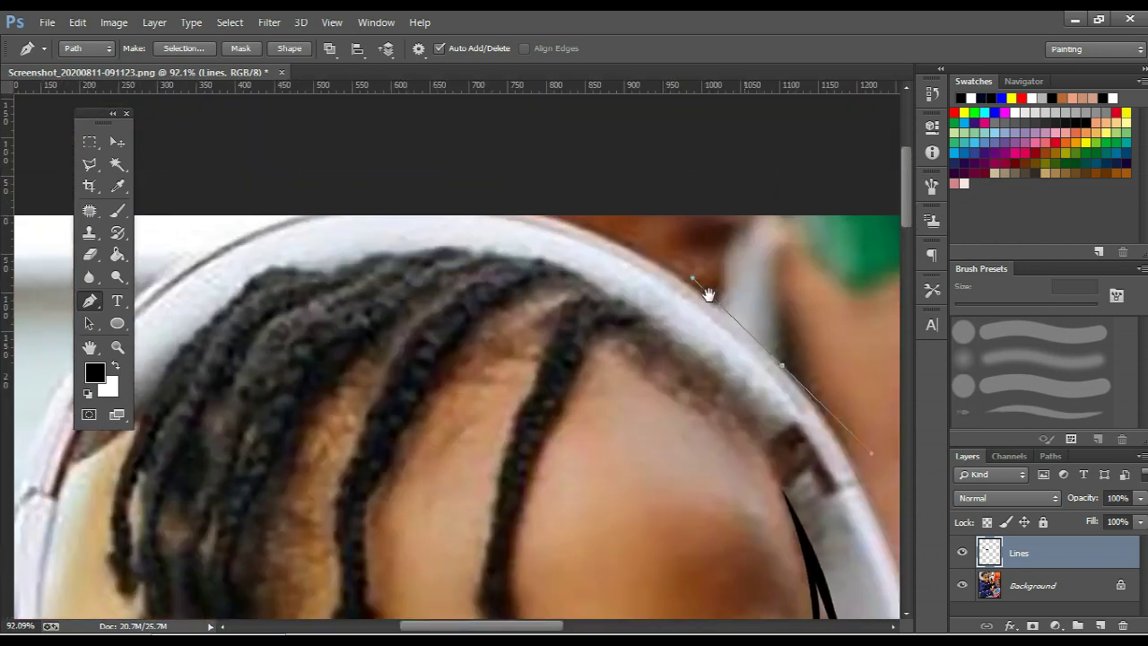
{"action": "left_click_drag", "start_coordinate": [411, 215], "coordinate": [622, 214]}
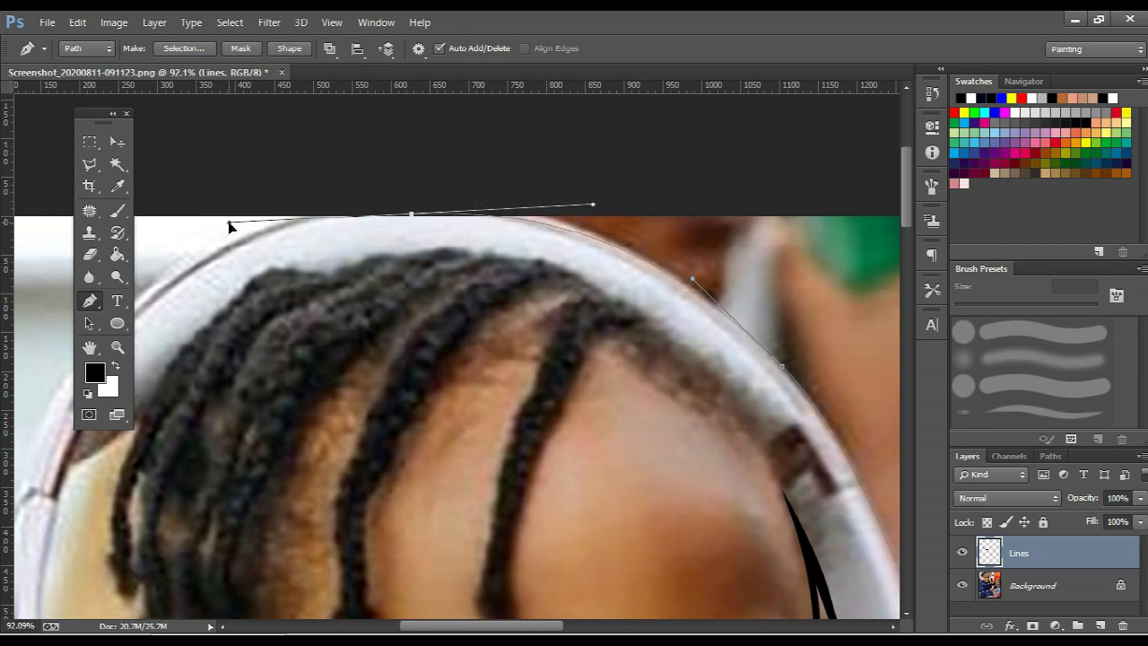
{"action": "key", "text": "ctrl+z"}
Curve the path over the head and down the left side, then stroke it with a black brush
{"action": "left_click_drag", "start_coordinate": [443, 200], "coordinate": [253, 166]}
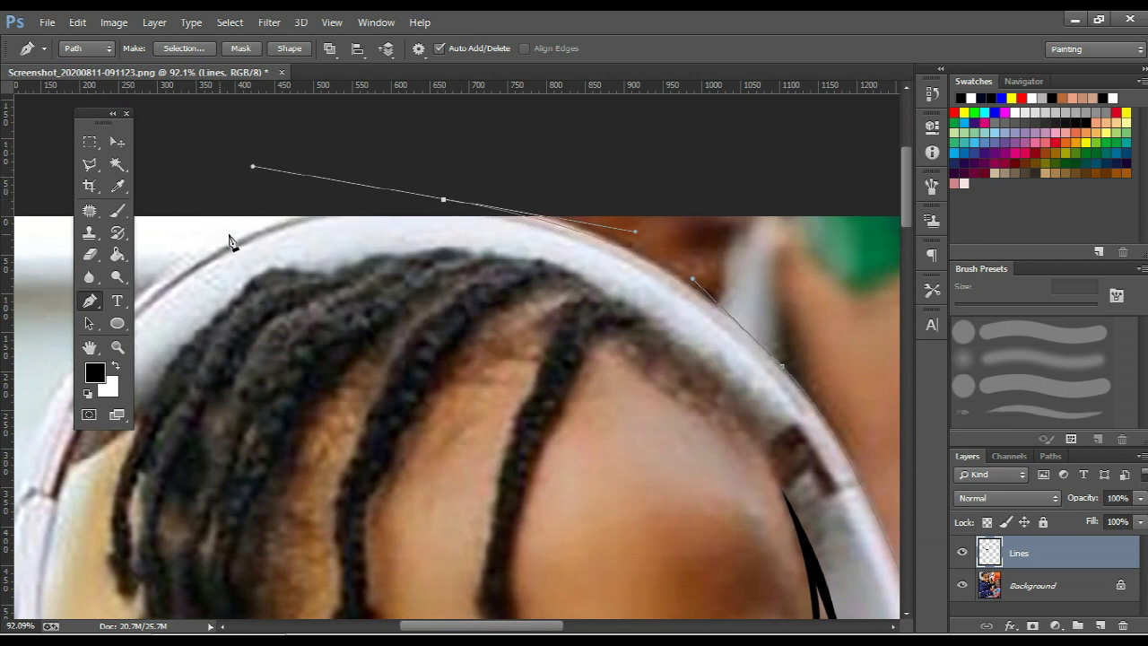
{"action": "mouse_move", "coordinate": [301, 211]}
{"action": "left_mouse_down"}
{"action": "mouse_move", "coordinate": [264, 219]}
{"action": "mouse_move", "coordinate": [470, 154]}
{"action": "left_mouse_up"}
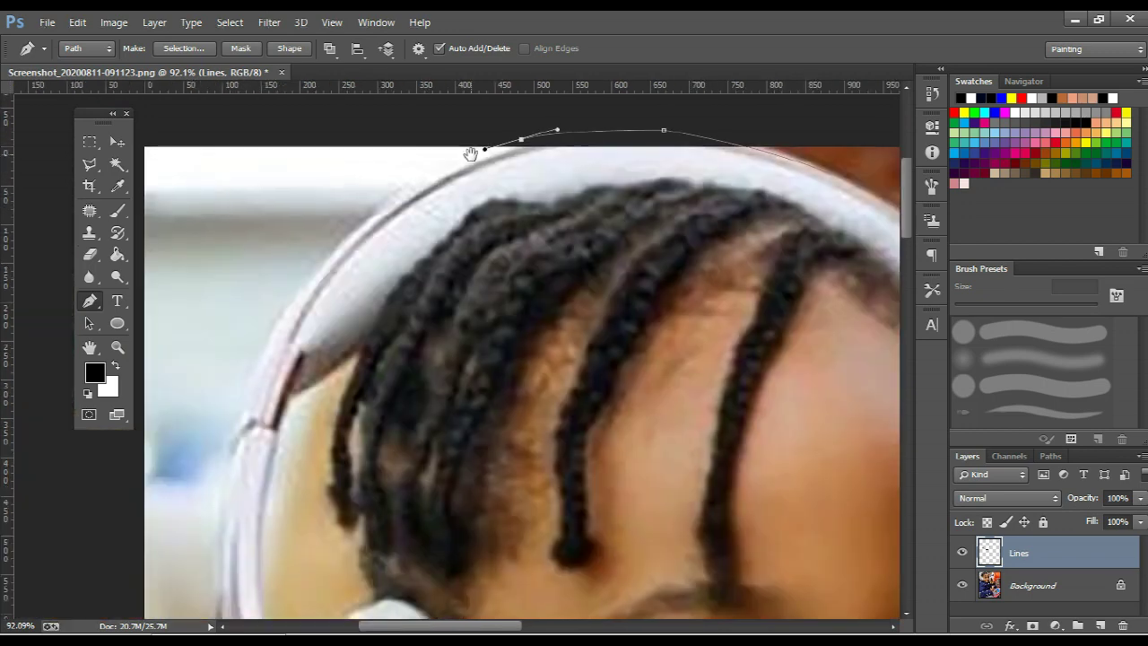
{"action": "mouse_move", "coordinate": [314, 277]}
{"action": "left_mouse_down"}
{"action": "mouse_move", "coordinate": [258, 356]}
{"action": "mouse_move", "coordinate": [338, 189]}
{"action": "left_mouse_up"}
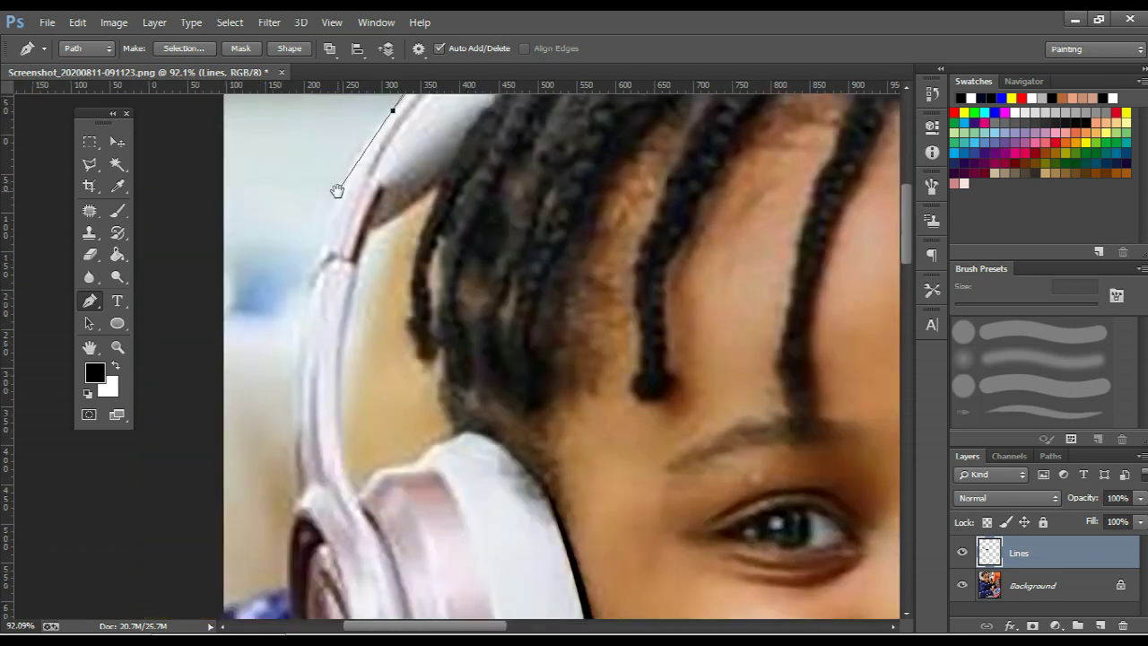
{"action": "left_click_drag", "start_coordinate": [297, 347], "coordinate": [291, 420]}
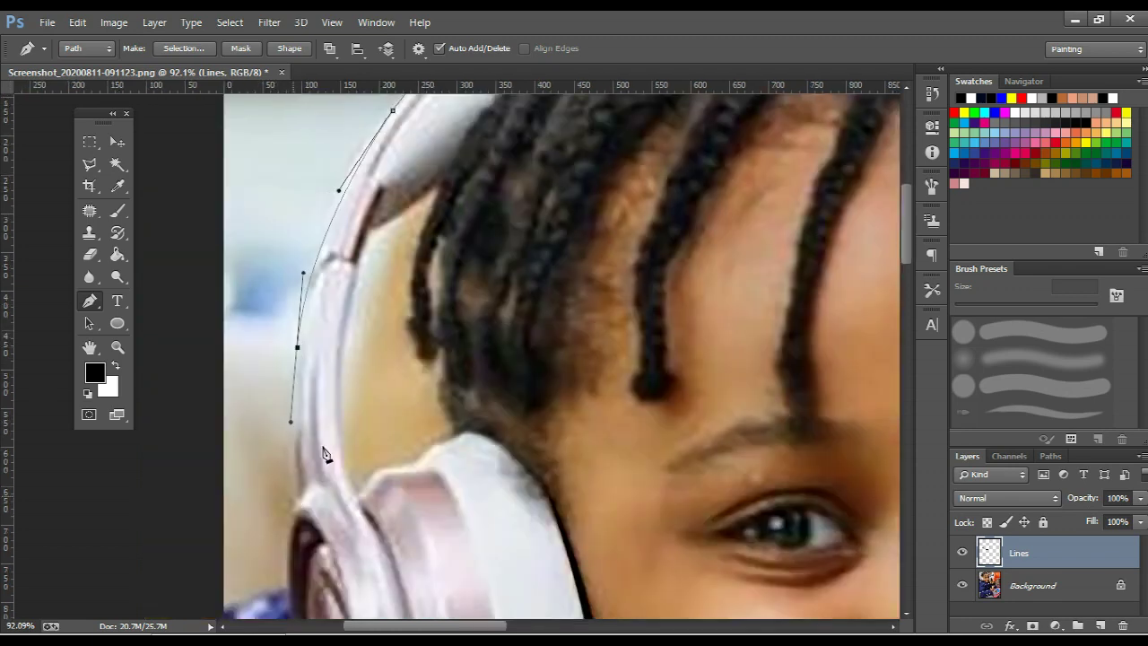
{"action": "left_click", "coordinate": [293, 495]}
{"action": "right_click", "coordinate": [354, 370]}
{"action": "left_click", "coordinate": [401, 337]}
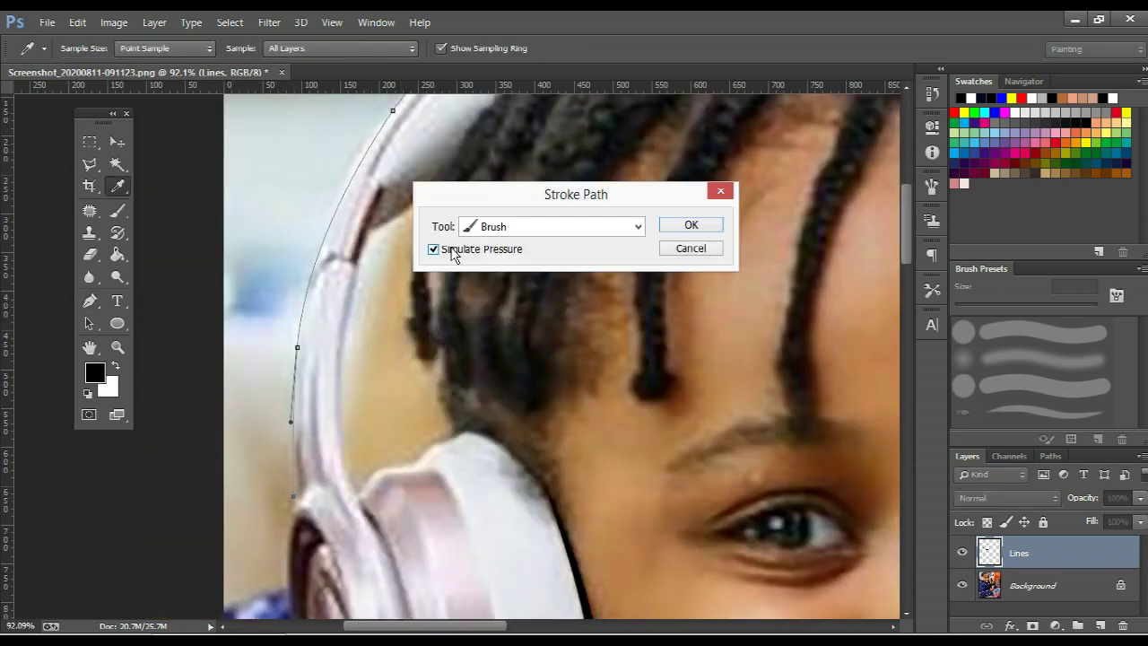
{"action": "key", "text": "Return"}
Trace the left headband's inner edge down and around the bottom of the earcup
{"action": "scroll", "coordinate": [453, 255], "scroll_direction": "down", "scroll_amount": 3}
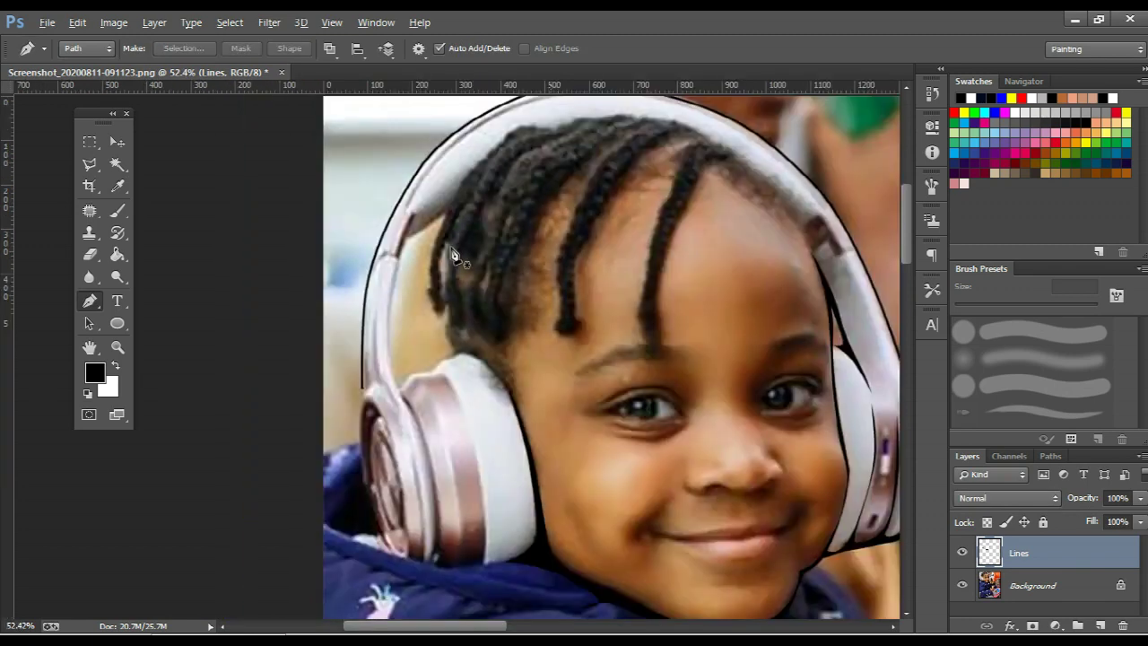
{"action": "scroll", "coordinate": [453, 256], "scroll_direction": "down", "scroll_amount": 2}
{"action": "scroll", "coordinate": [457, 260], "scroll_direction": "up", "scroll_amount": 4}
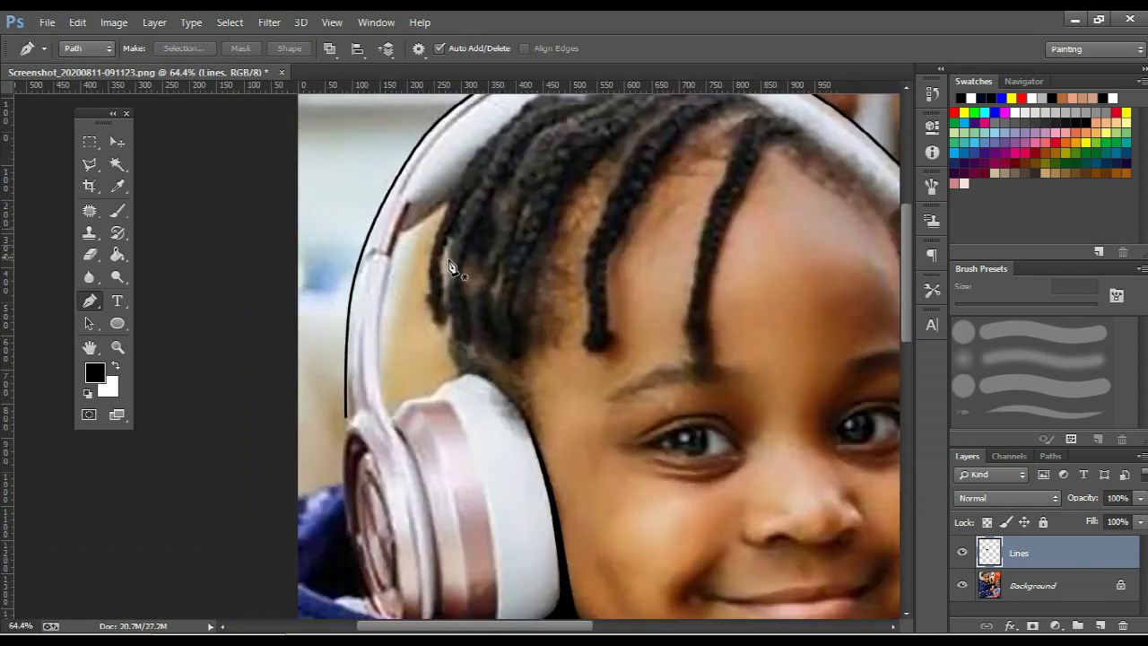
{"action": "left_click", "coordinate": [464, 187]}
{"action": "scroll", "coordinate": [467, 189], "scroll_direction": "up", "scroll_amount": 3}
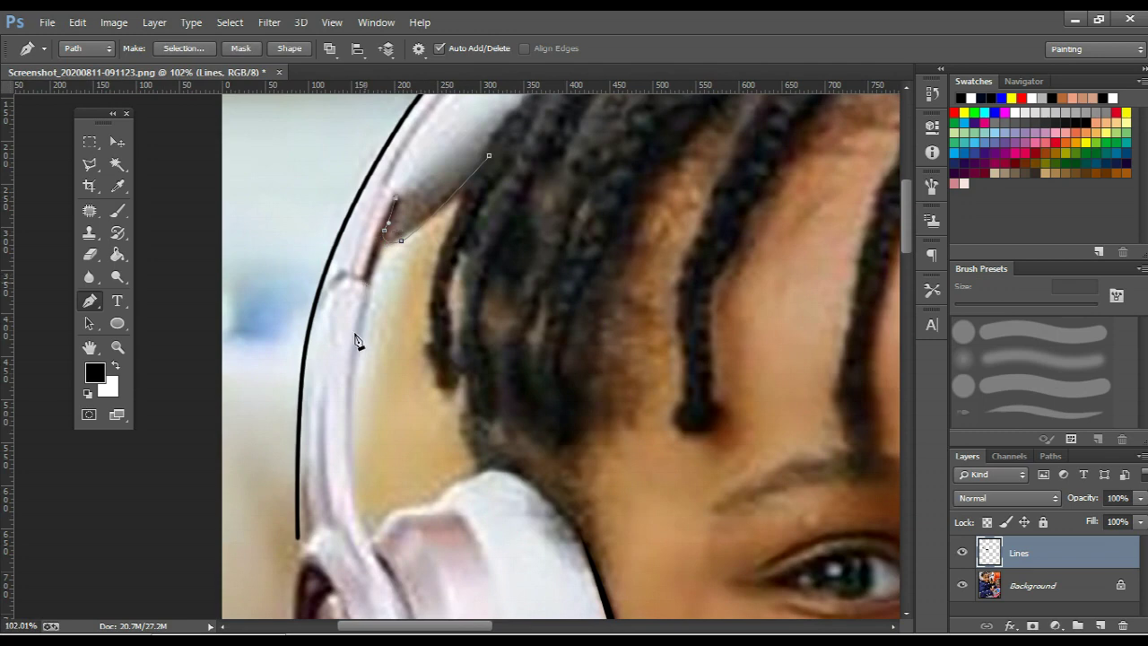
{"action": "left_click_drag", "start_coordinate": [339, 473], "coordinate": [358, 513]}
{"action": "left_click_drag", "start_coordinate": [371, 551], "coordinate": [359, 448]}
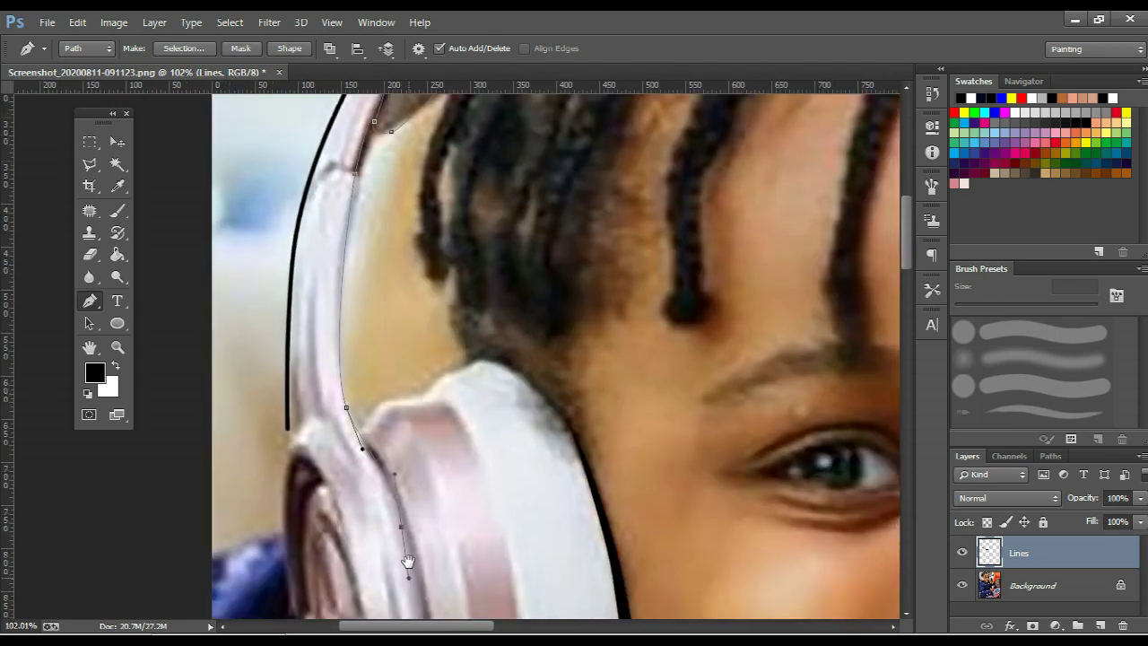
{"action": "left_click_drag", "start_coordinate": [409, 583], "coordinate": [384, 392]}
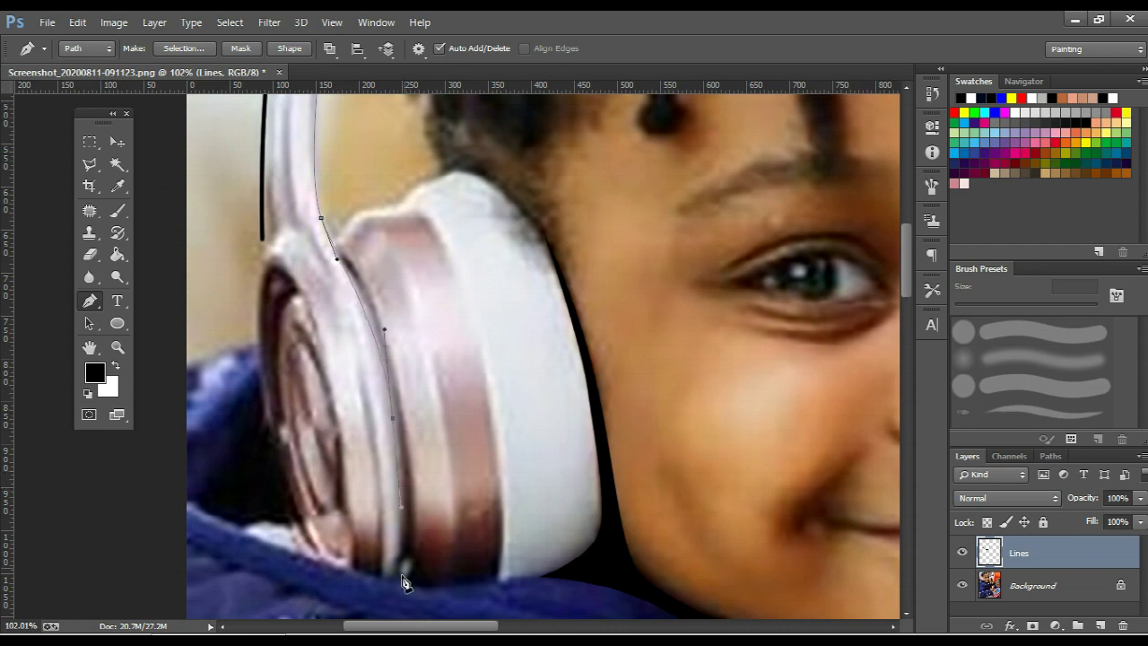
{"action": "mouse_move", "coordinate": [397, 582]}
{"action": "left_mouse_down"}
{"action": "mouse_move", "coordinate": [384, 587]}
{"action": "mouse_move", "coordinate": [467, 589]}
{"action": "left_mouse_up"}
{"action": "left_click", "coordinate": [493, 583]}
{"action": "left_click_drag", "start_coordinate": [416, 512], "coordinate": [410, 398]}
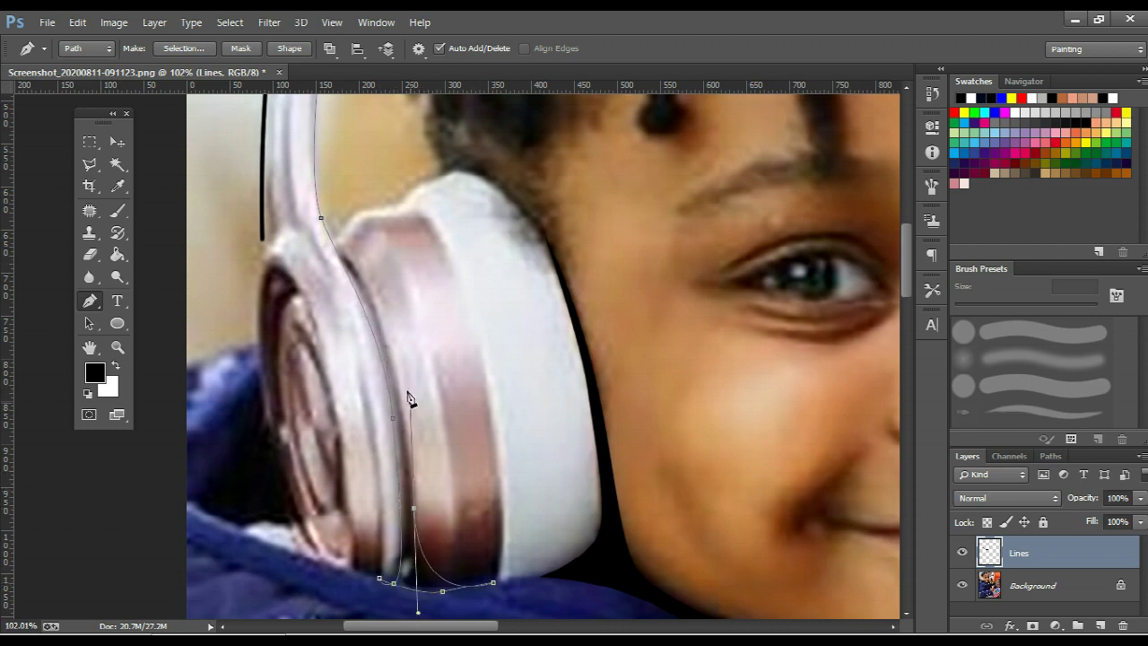
Curve the path back up the headband's inner side and close it at the start point
{"action": "scroll", "coordinate": [350, 322], "scroll_direction": "up", "scroll_amount": 5}
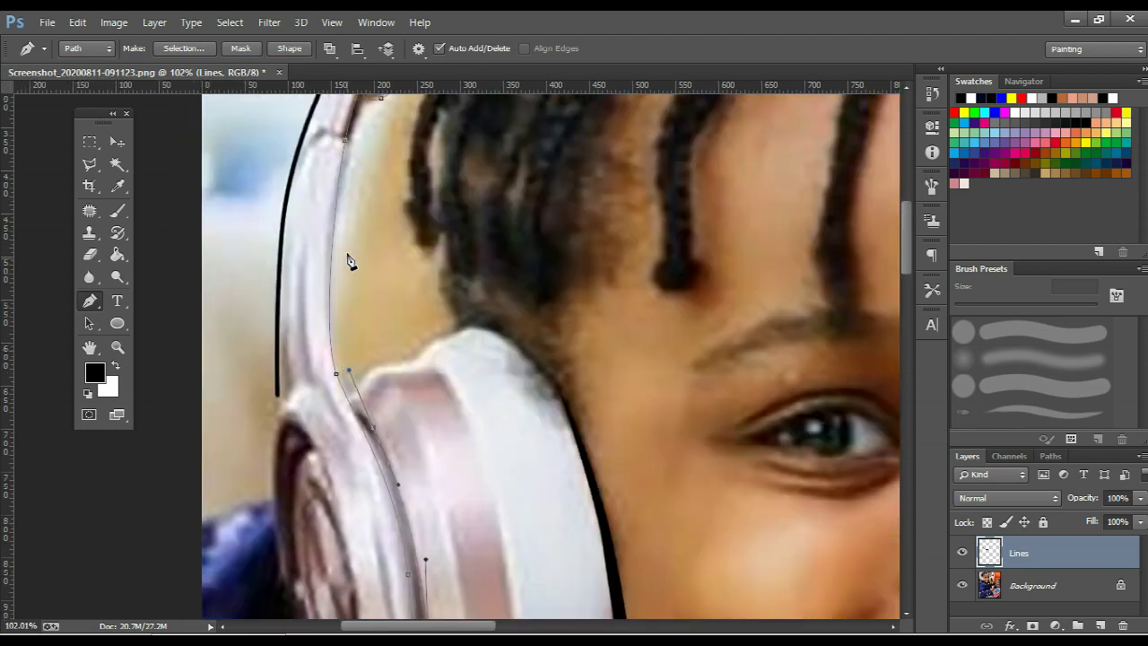
{"action": "left_click_drag", "start_coordinate": [349, 191], "coordinate": [377, 100]}
{"action": "key", "text": "ctrl+z"}
{"action": "scroll", "coordinate": [347, 300], "scroll_direction": "up", "scroll_amount": 2}
{"action": "mouse_move", "coordinate": [342, 252]}
{"action": "left_mouse_down"}
{"action": "mouse_move", "coordinate": [357, 141]}
{"action": "mouse_move", "coordinate": [428, 108]}
{"action": "left_mouse_up"}
{"action": "scroll", "coordinate": [353, 133], "scroll_direction": "up", "scroll_amount": 4}
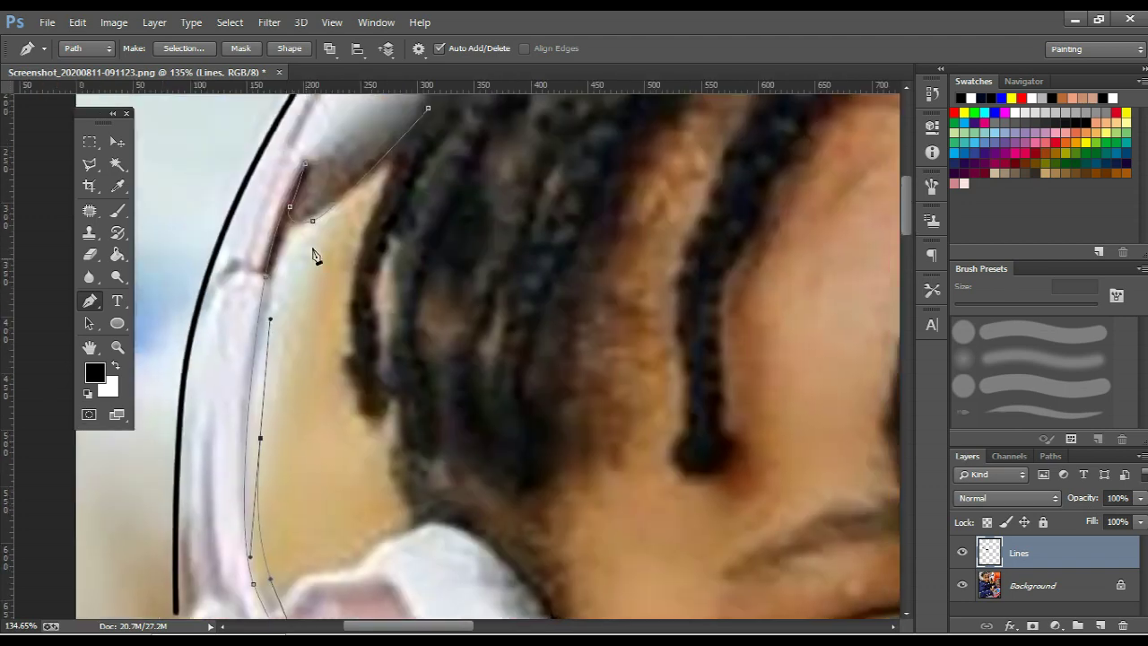
{"action": "left_click_drag", "start_coordinate": [366, 190], "coordinate": [368, 238]}
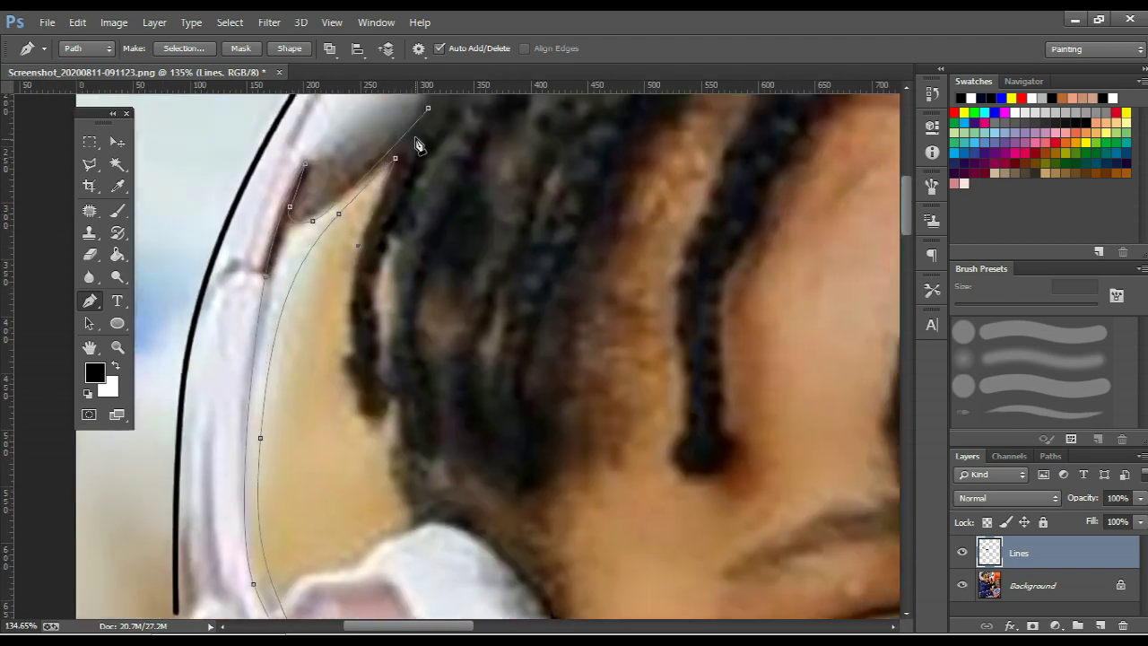
{"action": "left_click", "coordinate": [427, 108]}
Fill the closed headband shape with black and zoom out
{"action": "scroll", "coordinate": [431, 113], "scroll_direction": "down", "scroll_amount": 4}
{"action": "right_click", "coordinate": [433, 175]}
{"action": "left_click", "coordinate": [518, 275]}
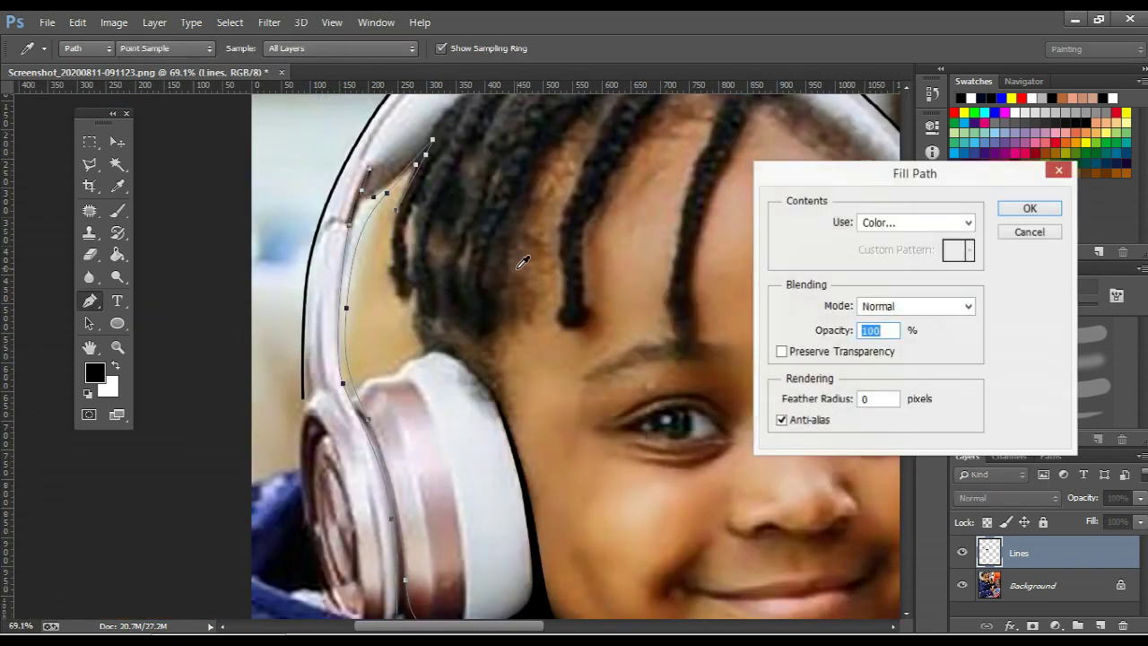
{"action": "key", "text": "Return"}
{"action": "scroll", "coordinate": [519, 275], "scroll_direction": "down", "scroll_amount": 2}
{"action": "scroll", "coordinate": [513, 295], "scroll_direction": "down", "scroll_amount": 2}
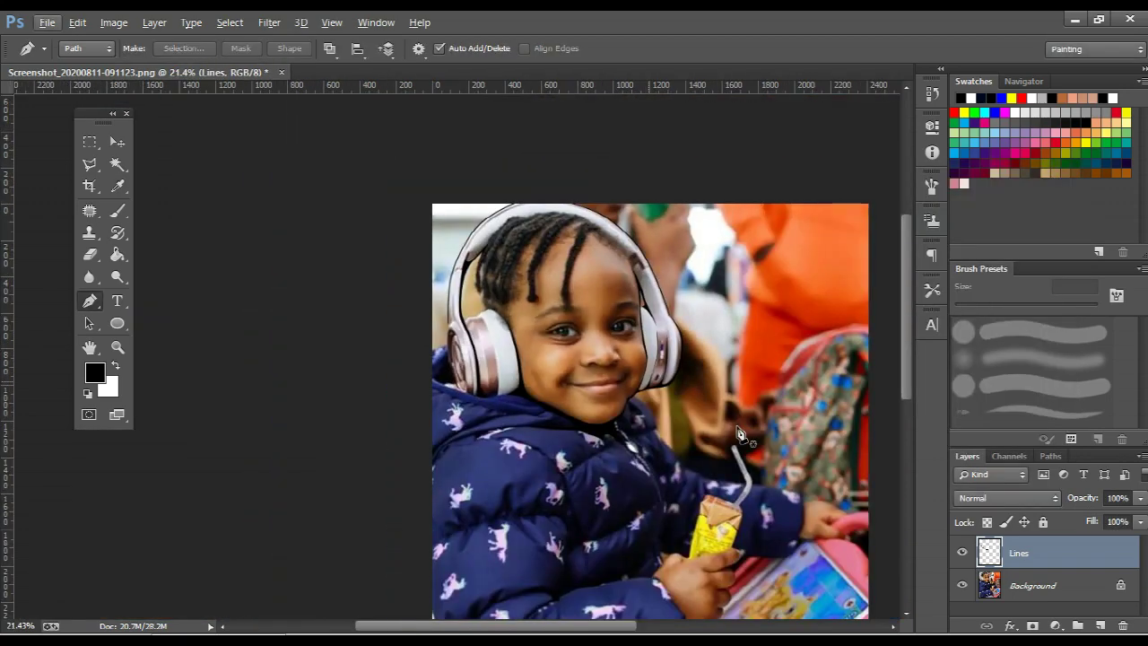
Hide the photo and start the path along the headband's inner edge toward the left hairline
{"action": "left_click", "coordinate": [962, 585]}
{"action": "scroll", "coordinate": [607, 255], "scroll_direction": "up", "scroll_amount": 4}
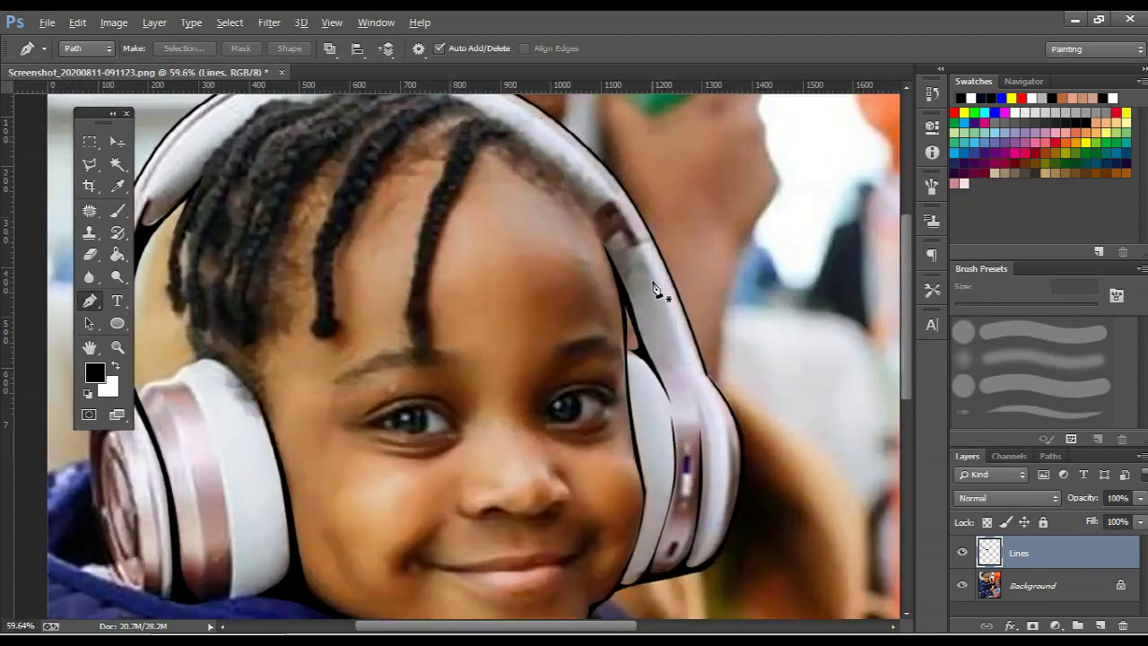
{"action": "left_click", "coordinate": [607, 253]}
{"action": "scroll", "coordinate": [607, 253], "scroll_direction": "down", "scroll_amount": 1}
{"action": "scroll", "coordinate": [619, 296], "scroll_direction": "up", "scroll_amount": 2}
{"action": "scroll", "coordinate": [637, 358], "scroll_direction": "up", "scroll_amount": 1}
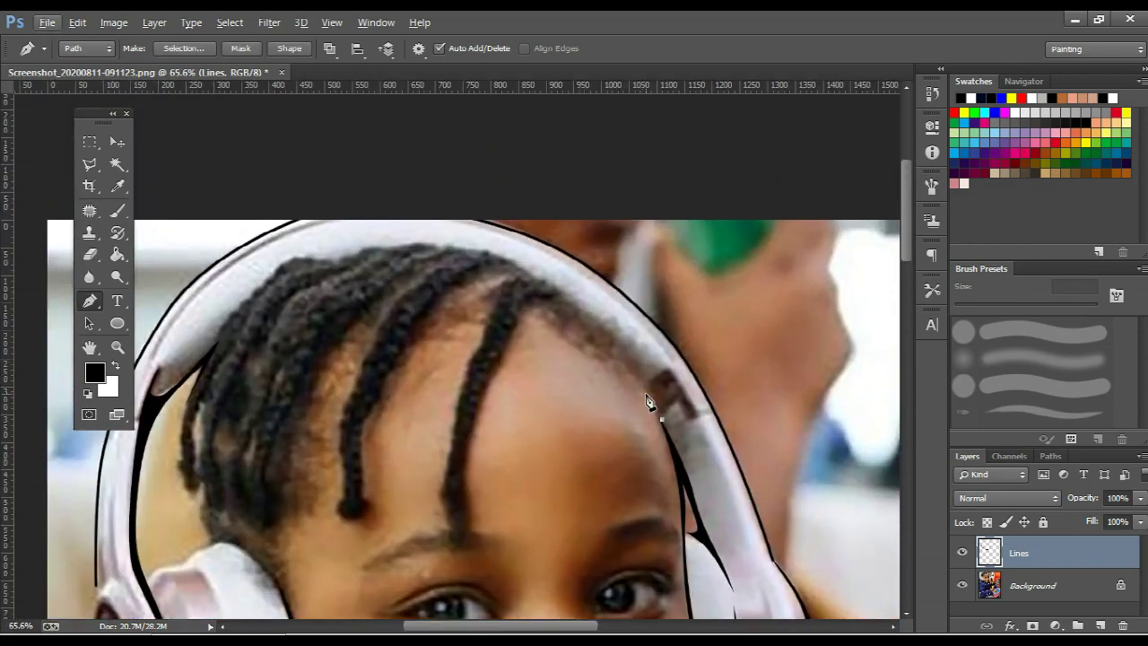
{"action": "left_click", "coordinate": [607, 336]}
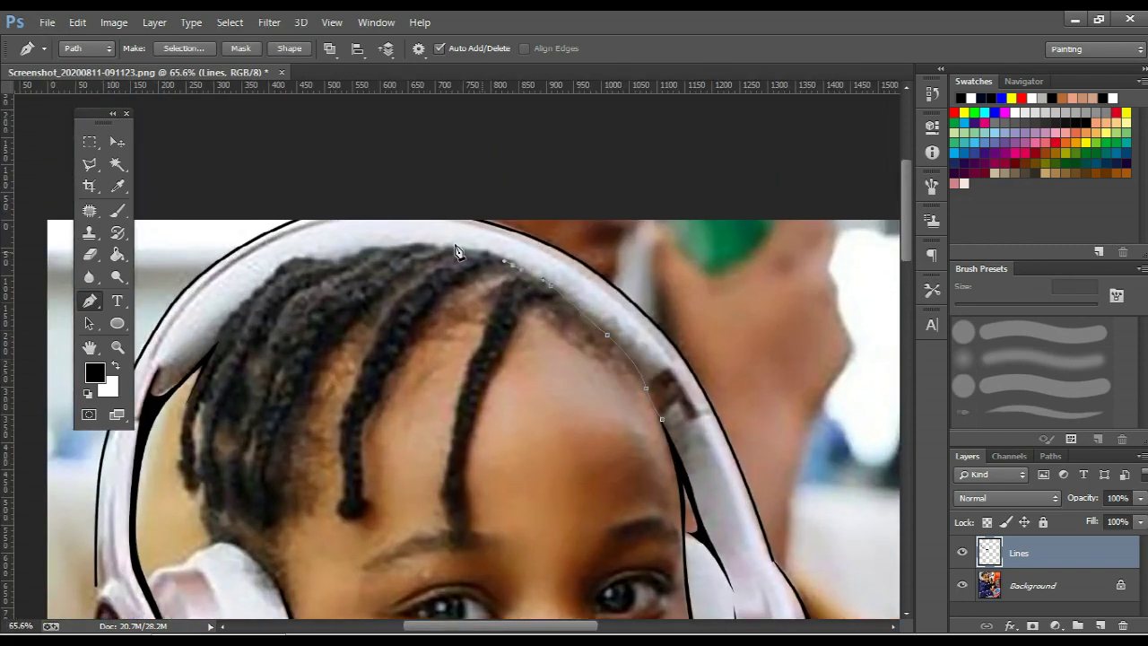
{"action": "left_click", "coordinate": [287, 259]}
{"action": "left_click", "coordinate": [230, 317]}
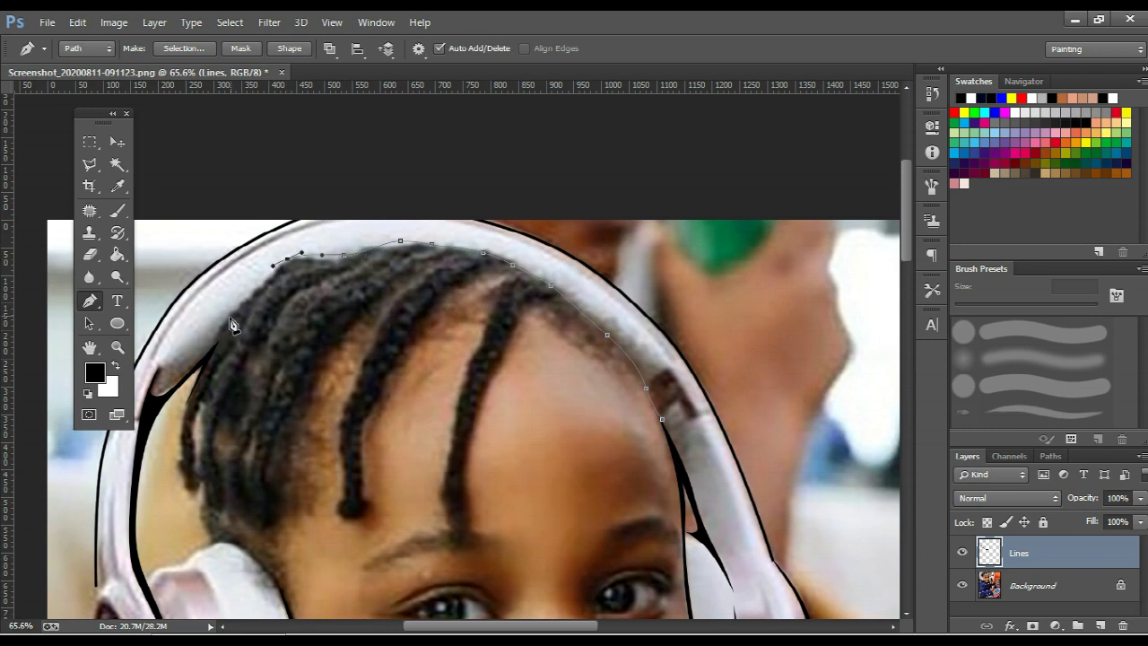
{"action": "left_click", "coordinate": [208, 360]}
{"action": "left_click", "coordinate": [184, 423]}
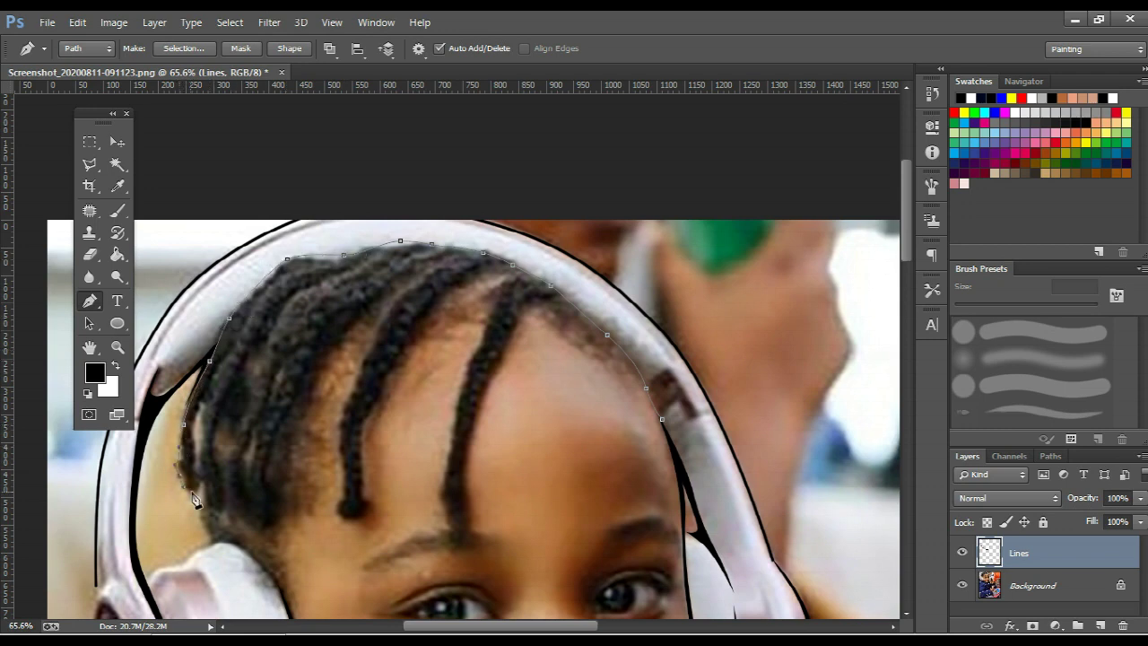
Trace the path along the left side of the hairline
{"action": "scroll", "coordinate": [193, 440], "scroll_direction": "up", "scroll_amount": 2}
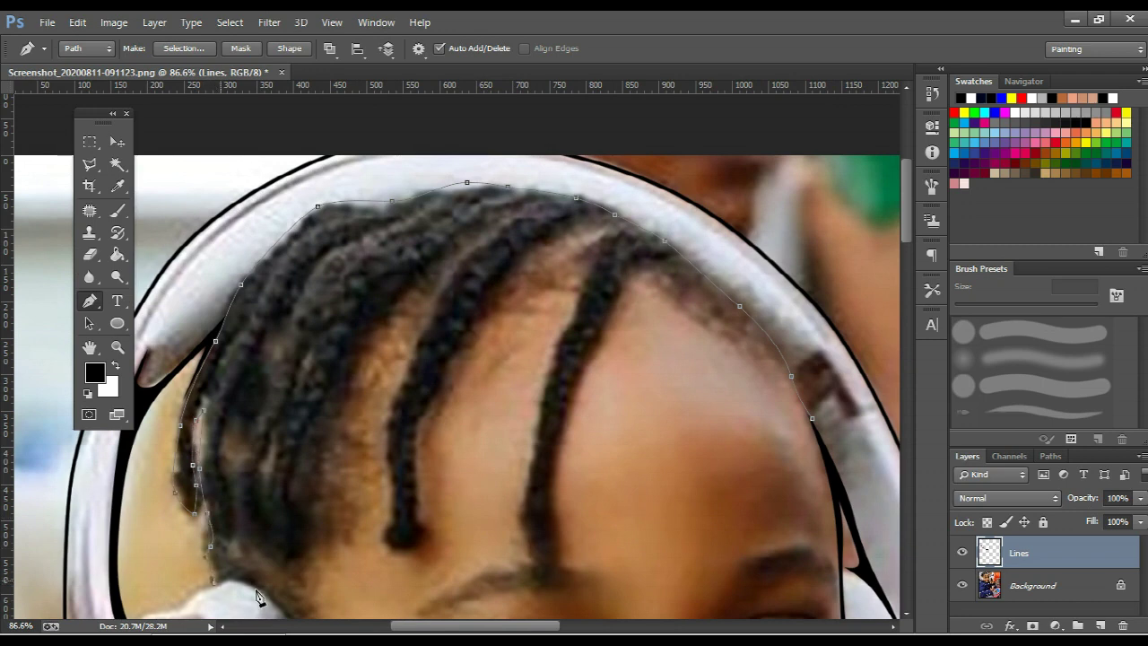
{"action": "left_click", "coordinate": [241, 547]}
{"action": "left_click", "coordinate": [231, 514]}
{"action": "left_click", "coordinate": [225, 488]}
{"action": "left_click", "coordinate": [224, 443]}
{"action": "left_click", "coordinate": [235, 404]}
{"action": "left_click", "coordinate": [253, 546]}
{"action": "left_click", "coordinate": [269, 556]}
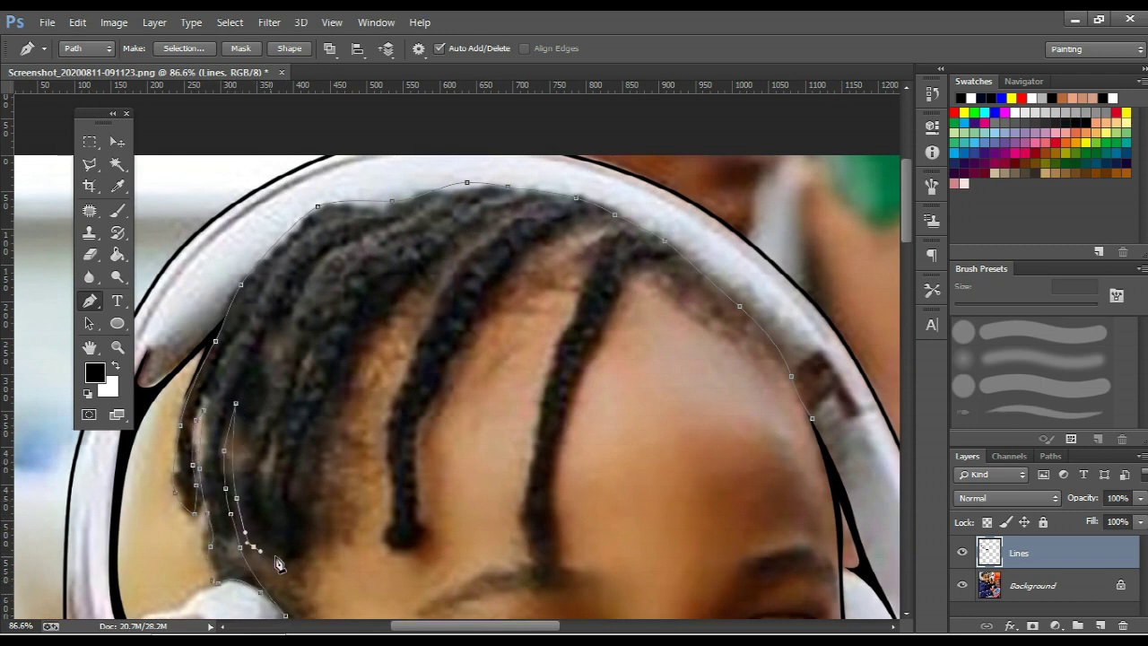
Trace up the first braid's edge and curve over its top
{"action": "left_click", "coordinate": [286, 495]}
{"action": "left_click", "coordinate": [297, 460]}
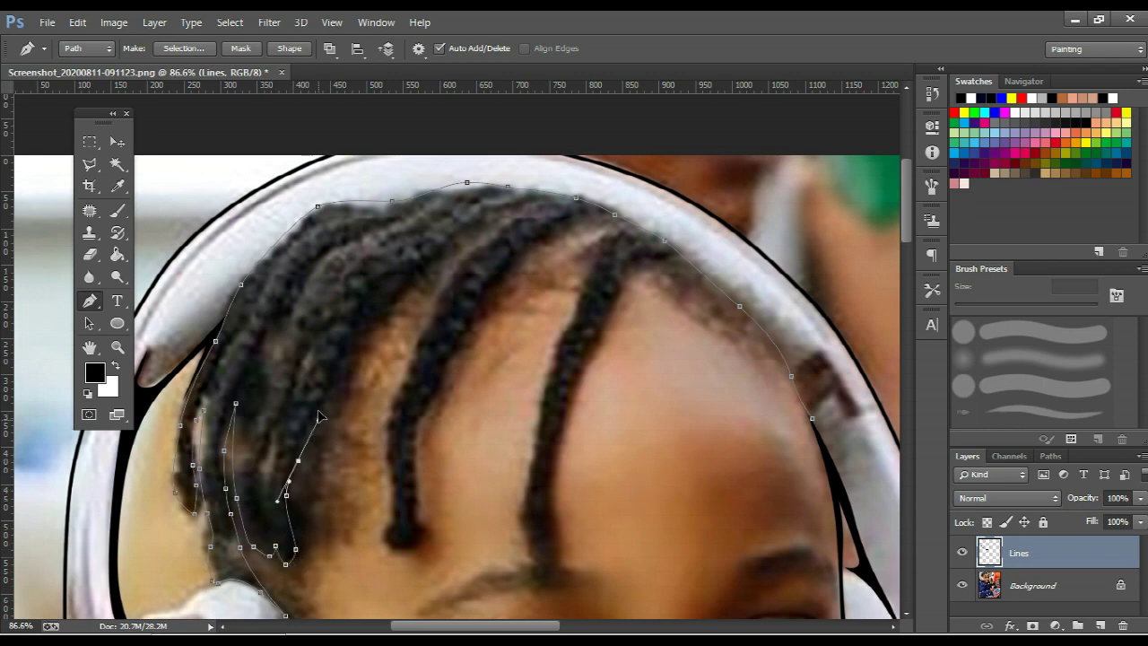
{"action": "left_click", "coordinate": [321, 405]}
{"action": "left_click", "coordinate": [343, 374]}
{"action": "left_click", "coordinate": [368, 347]}
{"action": "left_click", "coordinate": [407, 311]}
{"action": "left_click_drag", "start_coordinate": [418, 301], "coordinate": [440, 297]}
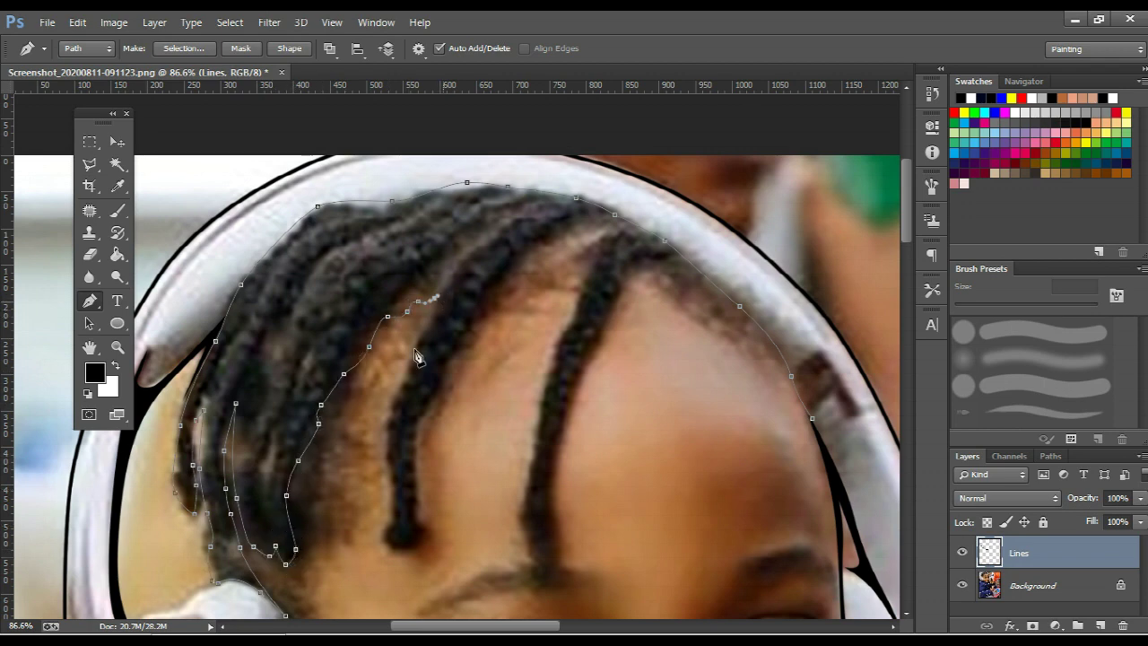
{"action": "left_click_drag", "start_coordinate": [415, 355], "coordinate": [405, 364]}
Trace down the braid to its tip and back up its right edge
{"action": "left_click", "coordinate": [385, 455]}
{"action": "left_click", "coordinate": [393, 491]}
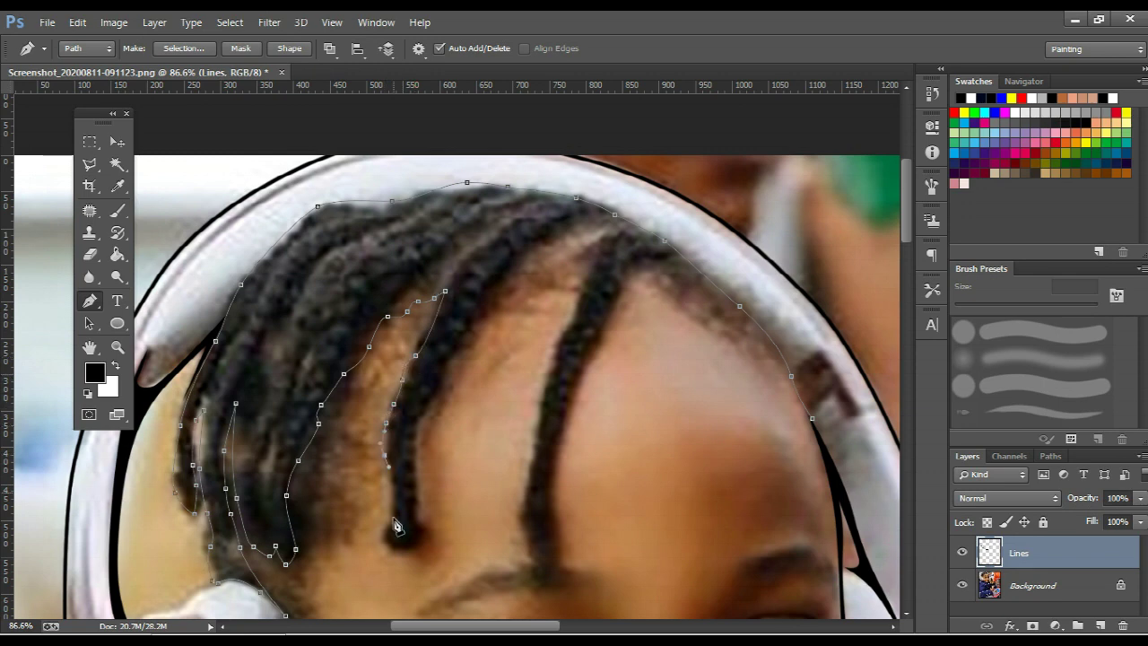
{"action": "left_click", "coordinate": [391, 526]}
{"action": "left_click", "coordinate": [390, 541]}
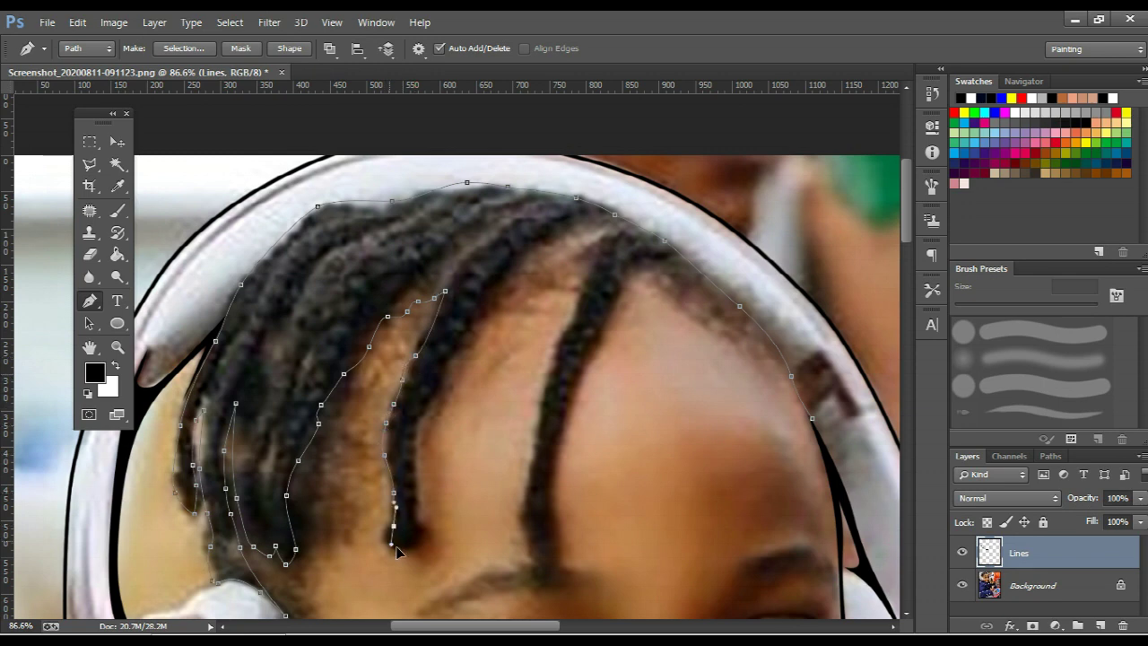
{"action": "left_click", "coordinate": [413, 454]}
{"action": "left_click", "coordinate": [422, 424]}
{"action": "left_click", "coordinate": [437, 398]}
{"action": "left_click_drag", "start_coordinate": [456, 365], "coordinate": [466, 353]}
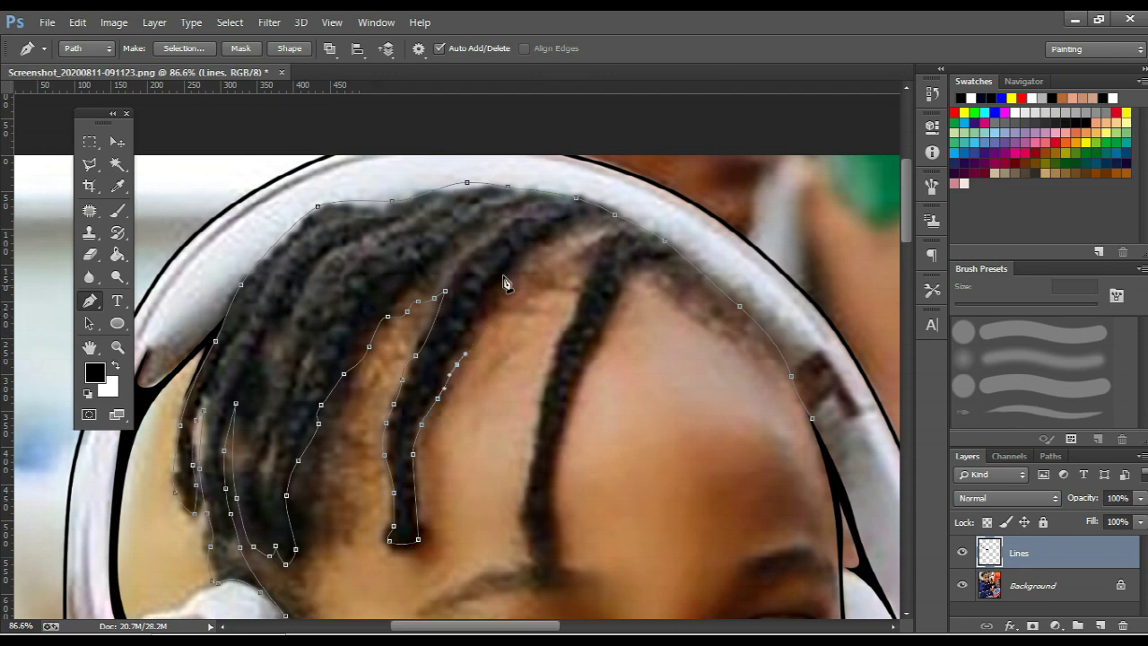
{"action": "left_click_drag", "start_coordinate": [503, 276], "coordinate": [522, 256]}
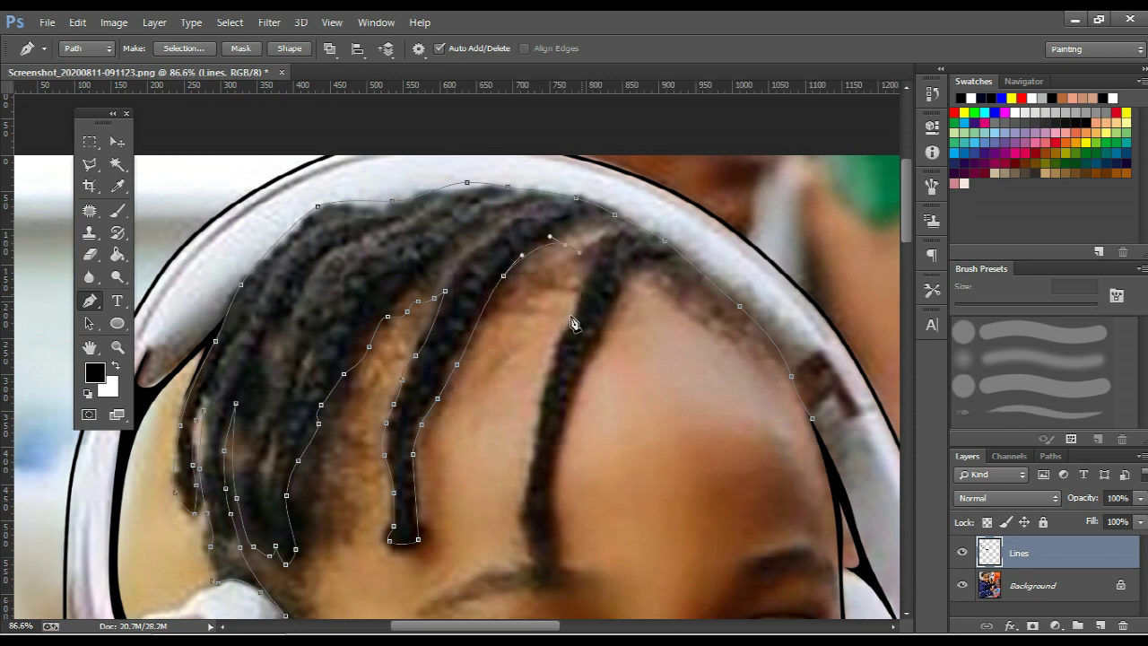
Outline the next braid and close the path along the headphone band
{"action": "left_click", "coordinate": [582, 296]}
{"action": "left_click_drag", "start_coordinate": [562, 348], "coordinate": [553, 362]}
{"action": "left_click_drag", "start_coordinate": [528, 488], "coordinate": [520, 522]}
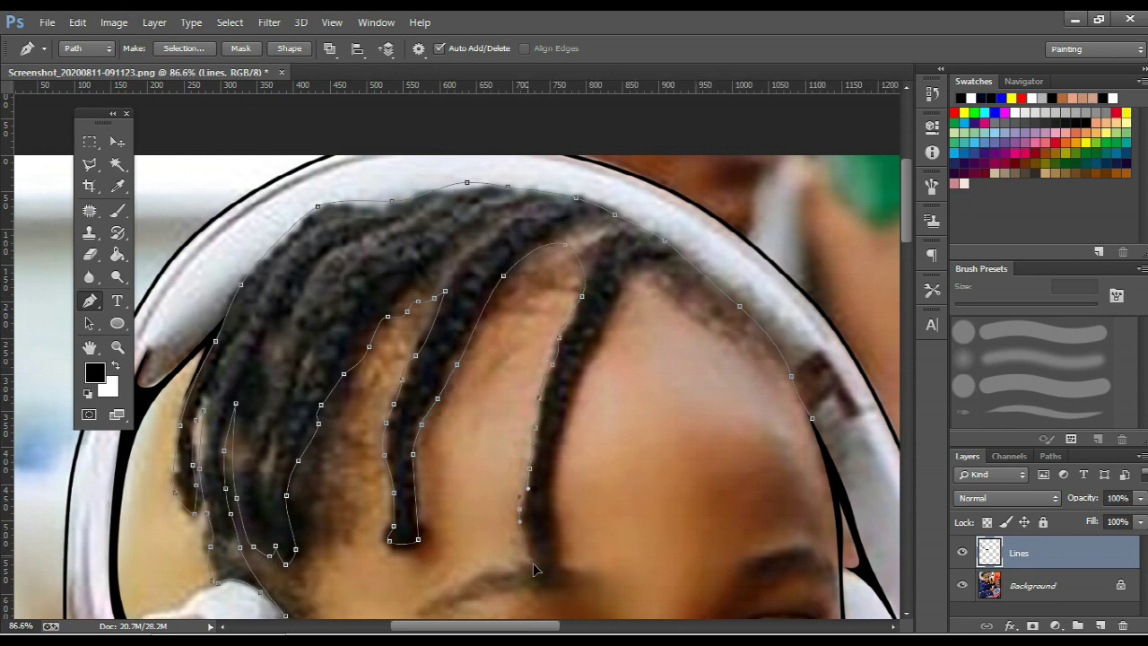
{"action": "left_click", "coordinate": [546, 583]}
{"action": "left_click", "coordinate": [559, 579]}
{"action": "left_click", "coordinate": [557, 554]}
{"action": "left_click_drag", "start_coordinate": [557, 463], "coordinate": [572, 408]}
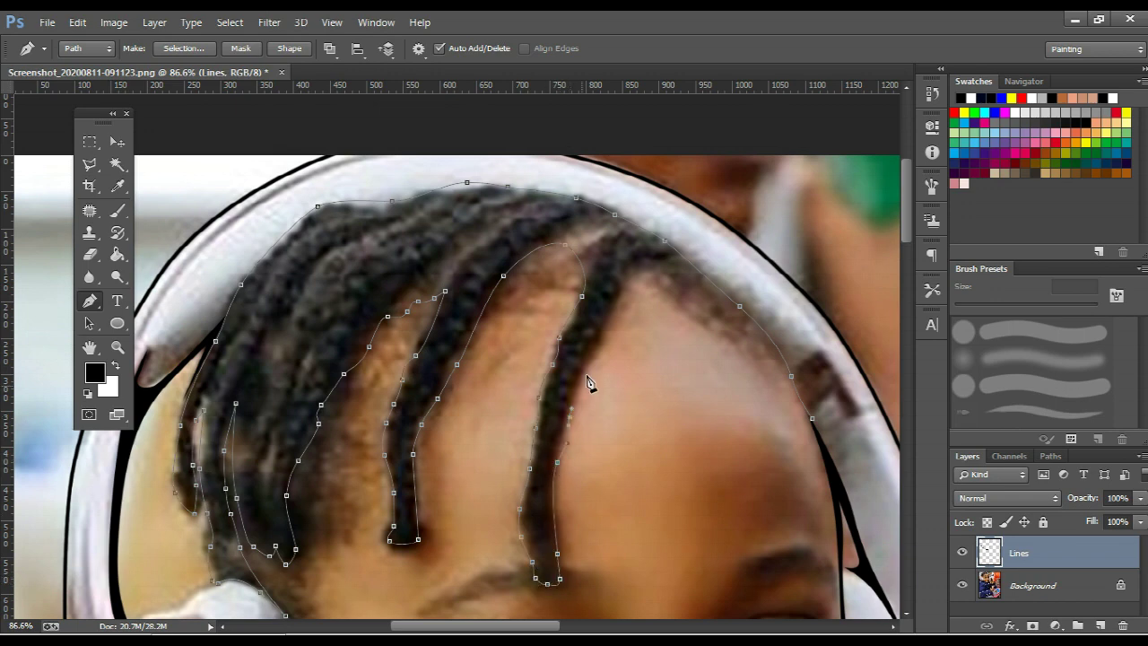
{"action": "left_click_drag", "start_coordinate": [626, 285], "coordinate": [642, 284]}
{"action": "left_click_drag", "start_coordinate": [795, 397], "coordinate": [816, 437]}
Fill the braid path with black and hide the path outline
{"action": "right_click", "coordinate": [565, 305]}
{"action": "left_click", "coordinate": [628, 318]}
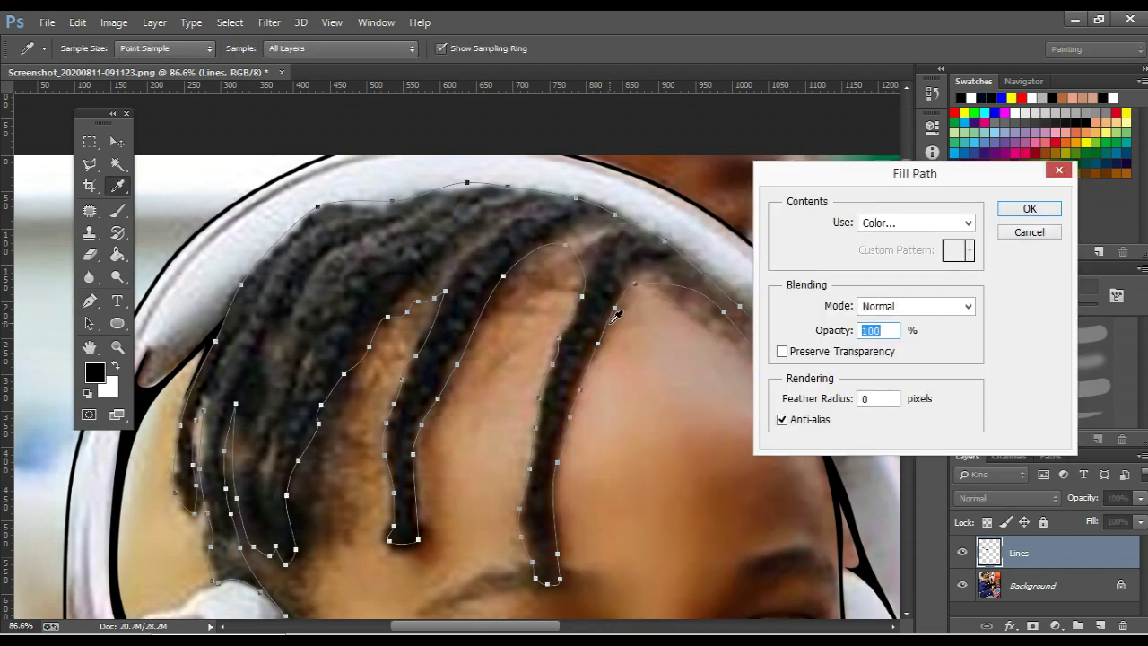
{"action": "left_click", "coordinate": [1028, 207]}
{"action": "key", "text": "Escape"}
{"action": "scroll", "coordinate": [616, 332], "scroll_direction": "down", "scroll_amount": 5}
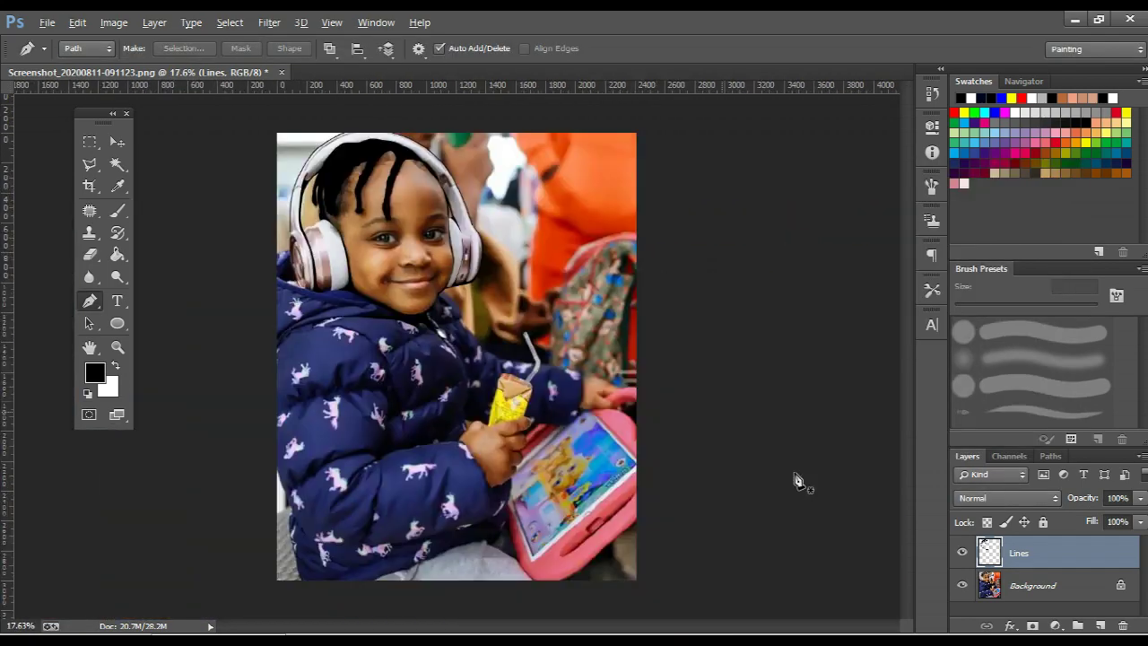
Hide the photo and draw a closed eyeliner shape along the left upper eyelid
{"action": "left_click", "coordinate": [962, 585]}
{"action": "scroll", "coordinate": [476, 334], "scroll_direction": "up", "scroll_amount": 2}
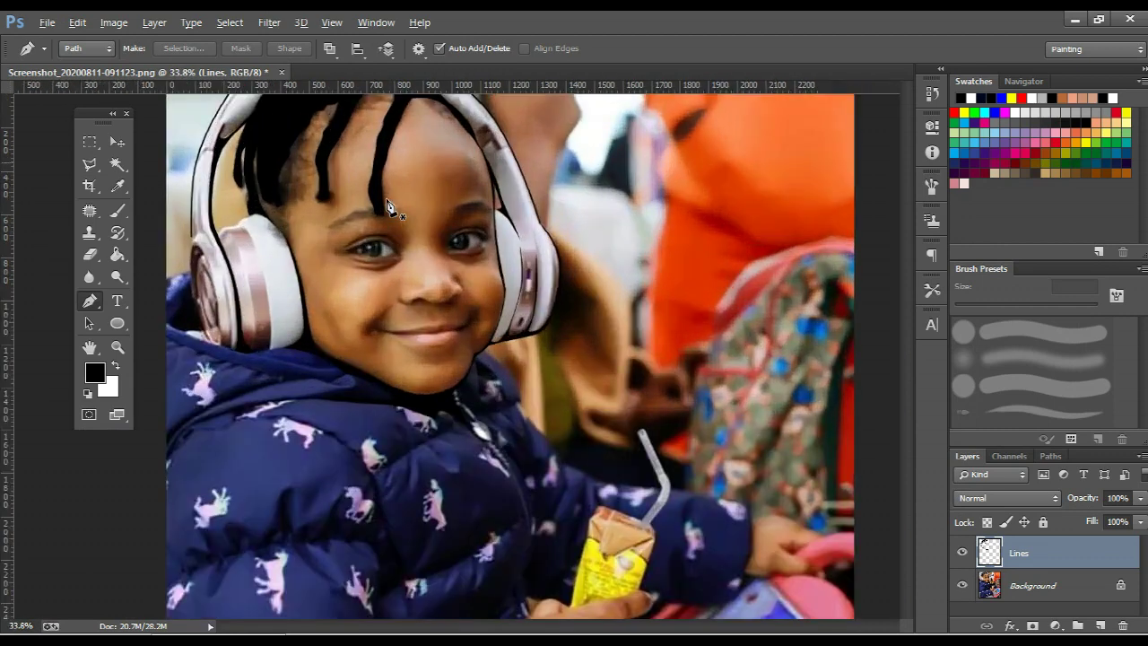
{"action": "scroll", "coordinate": [475, 334], "scroll_direction": "up", "scroll_amount": 1}
{"action": "scroll", "coordinate": [476, 334], "scroll_direction": "up", "scroll_amount": 1}
{"action": "scroll", "coordinate": [476, 334], "scroll_direction": "up", "scroll_amount": 3}
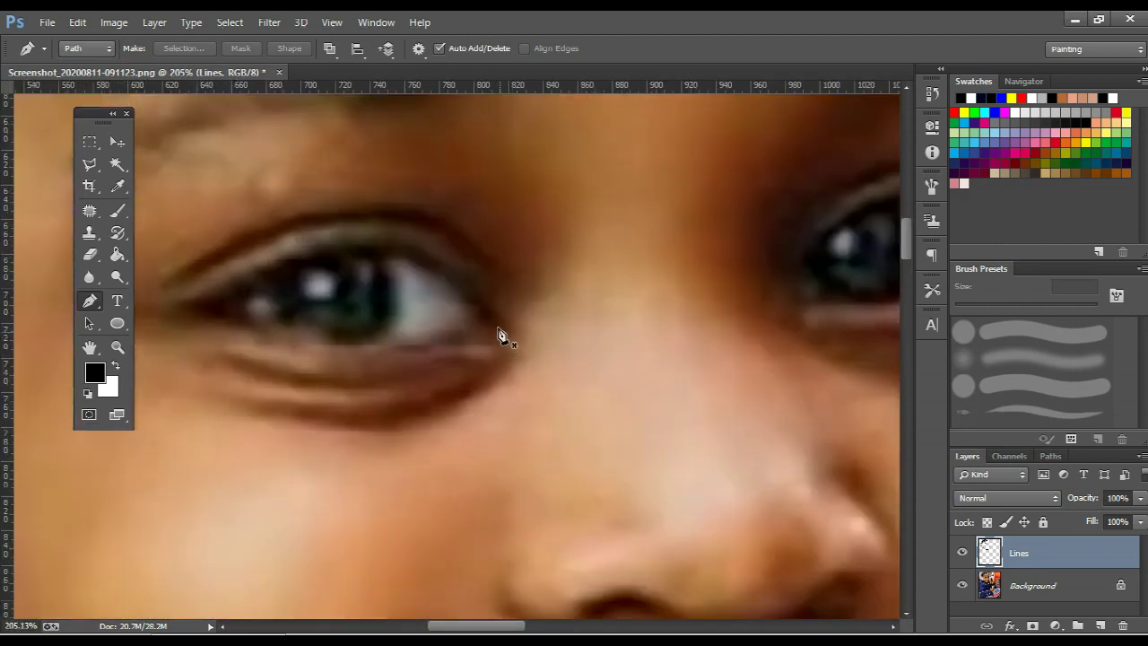
{"action": "left_click", "coordinate": [500, 331]}
{"action": "left_click_drag", "start_coordinate": [419, 255], "coordinate": [377, 238]}
{"action": "left_click_drag", "start_coordinate": [257, 268], "coordinate": [212, 289]}
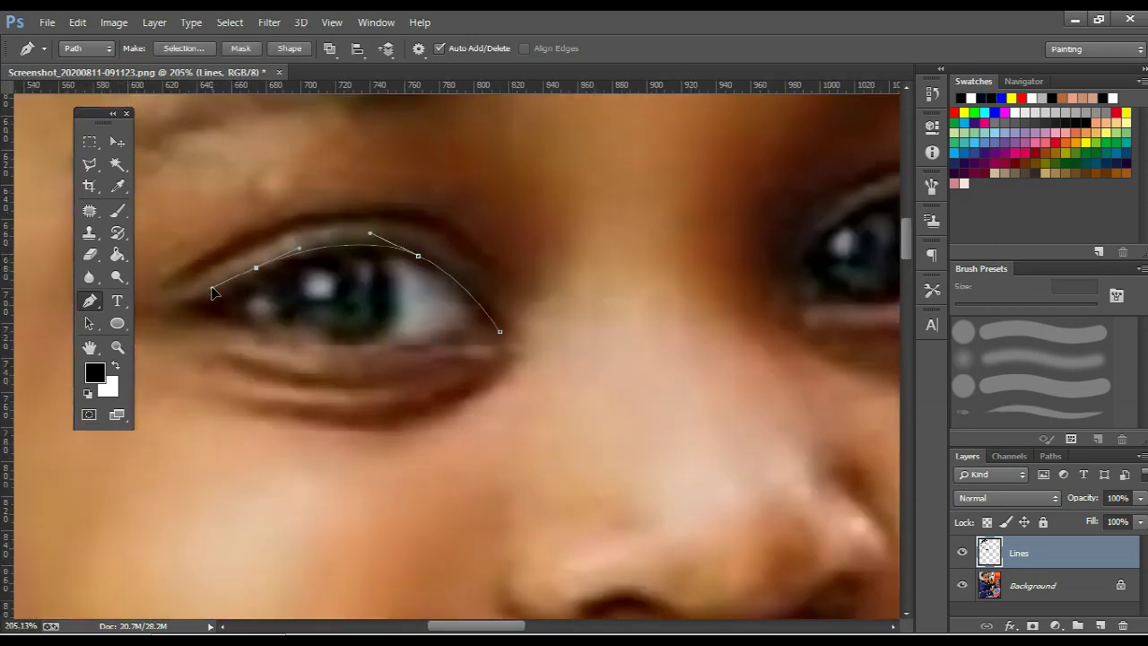
{"action": "left_click", "coordinate": [145, 314]}
{"action": "left_click_drag", "start_coordinate": [247, 329], "coordinate": [310, 347]}
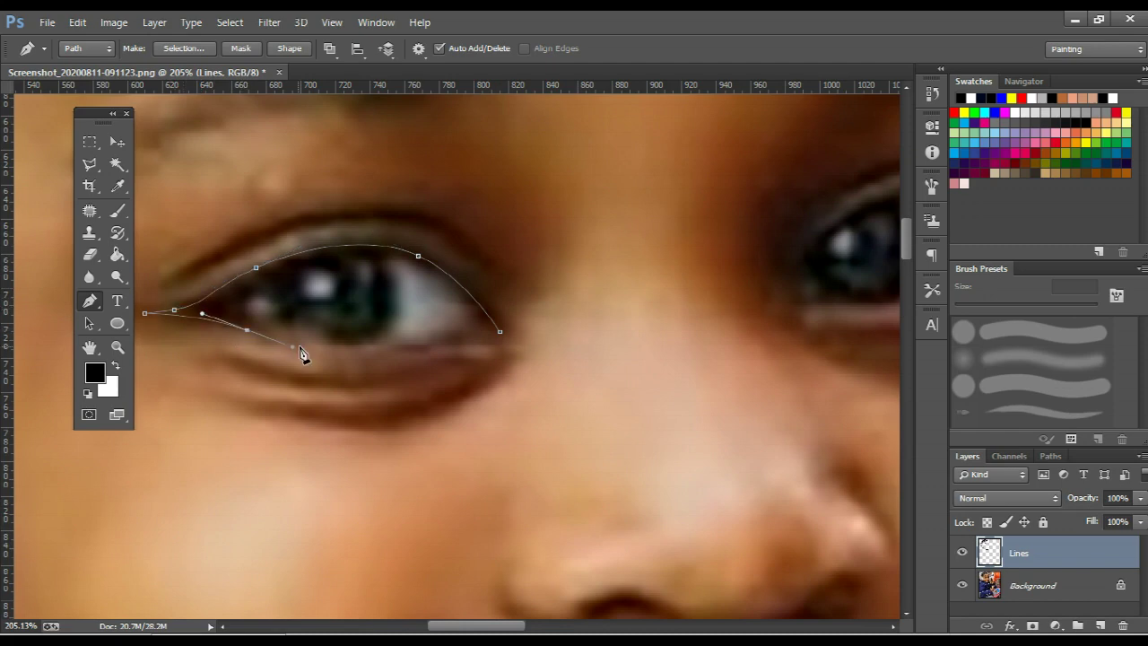
{"action": "left_click_drag", "start_coordinate": [241, 295], "coordinate": [273, 271]}
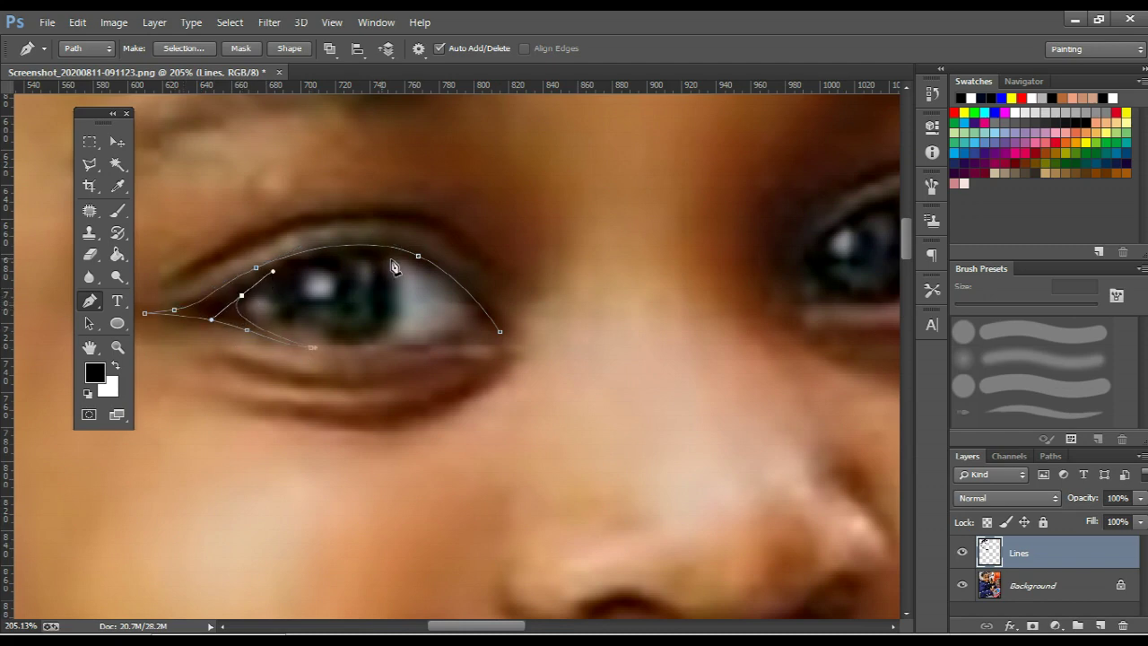
{"action": "left_click_drag", "start_coordinate": [382, 258], "coordinate": [432, 270]}
{"action": "left_click_drag", "start_coordinate": [455, 338], "coordinate": [444, 342]}
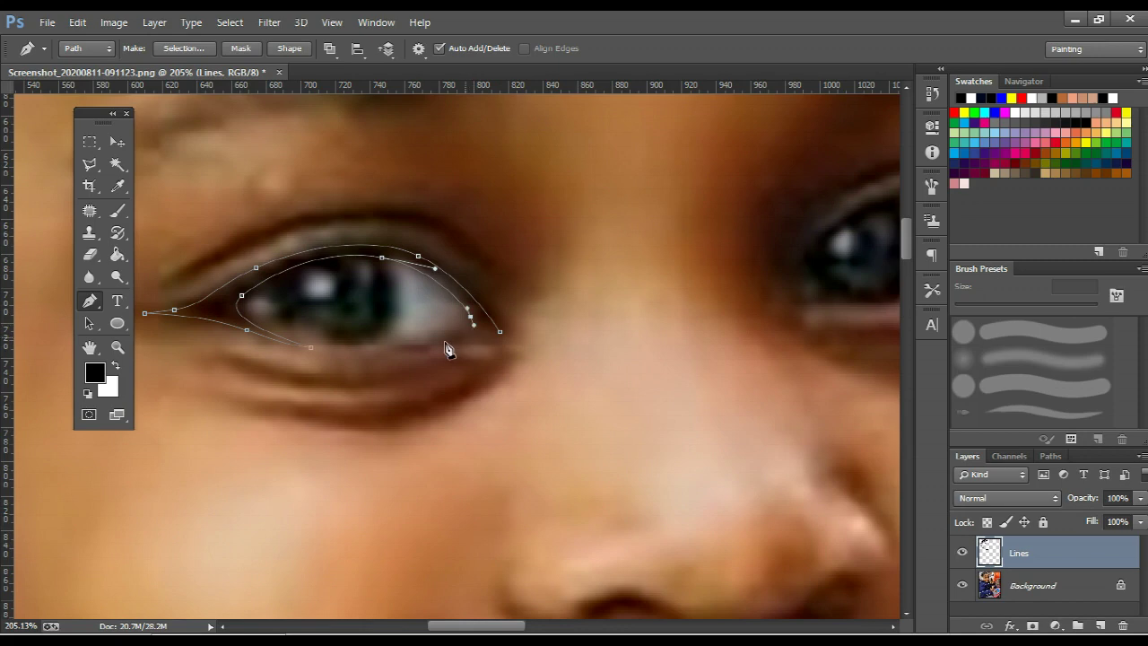
Draw a matching closed shape along the right upper eyelid
{"action": "left_click_drag", "start_coordinate": [682, 326], "coordinate": [335, 384]}
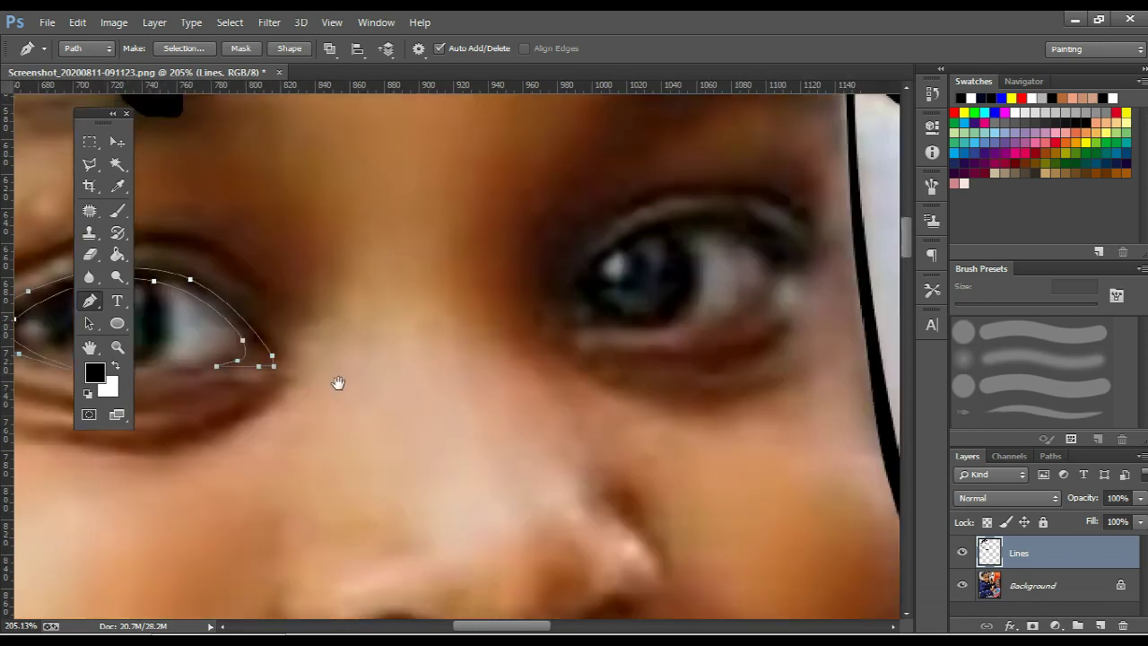
{"action": "left_click", "coordinate": [470, 344]}
{"action": "left_click_drag", "start_coordinate": [537, 271], "coordinate": [583, 265]}
{"action": "left_click", "coordinate": [654, 282]}
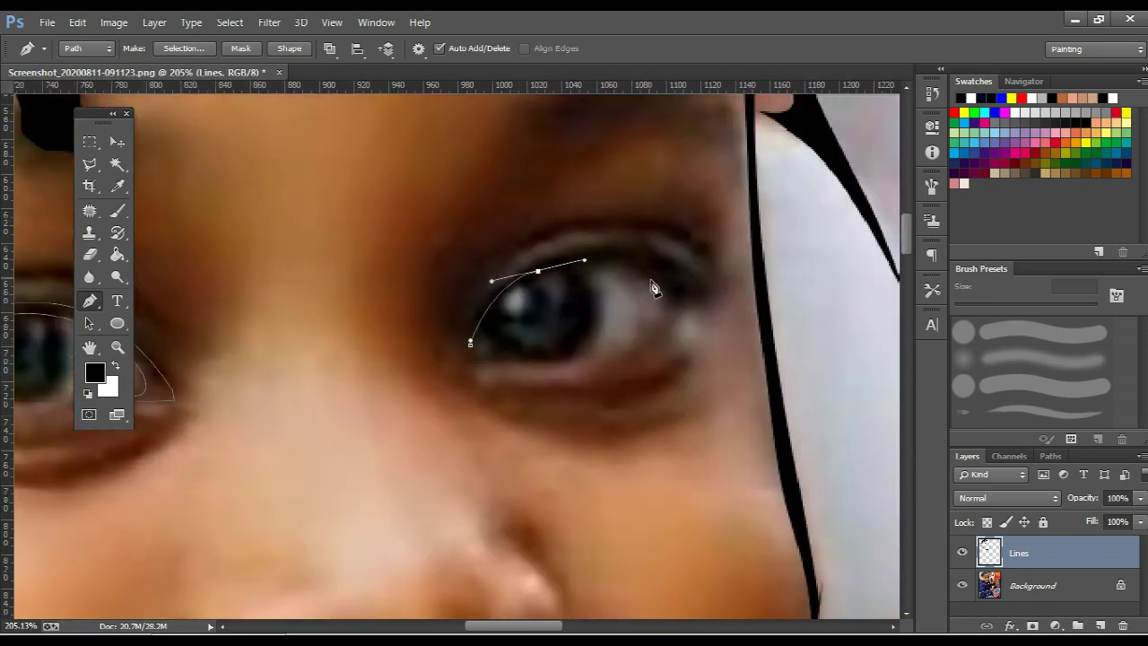
{"action": "left_click", "coordinate": [660, 328]}
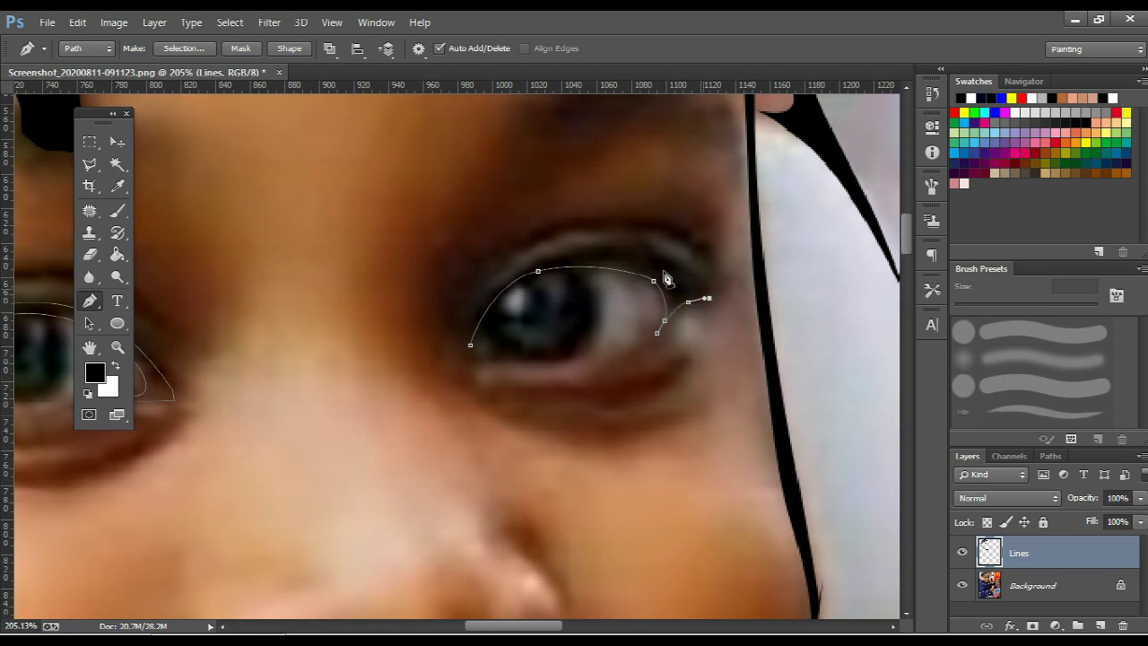
{"action": "left_click_drag", "start_coordinate": [709, 303], "coordinate": [658, 267]}
{"action": "left_click", "coordinate": [533, 272], "text": "ctrl"}
{"action": "left_click_drag", "start_coordinate": [521, 278], "coordinate": [496, 279]}
{"action": "left_click", "coordinate": [475, 316]}
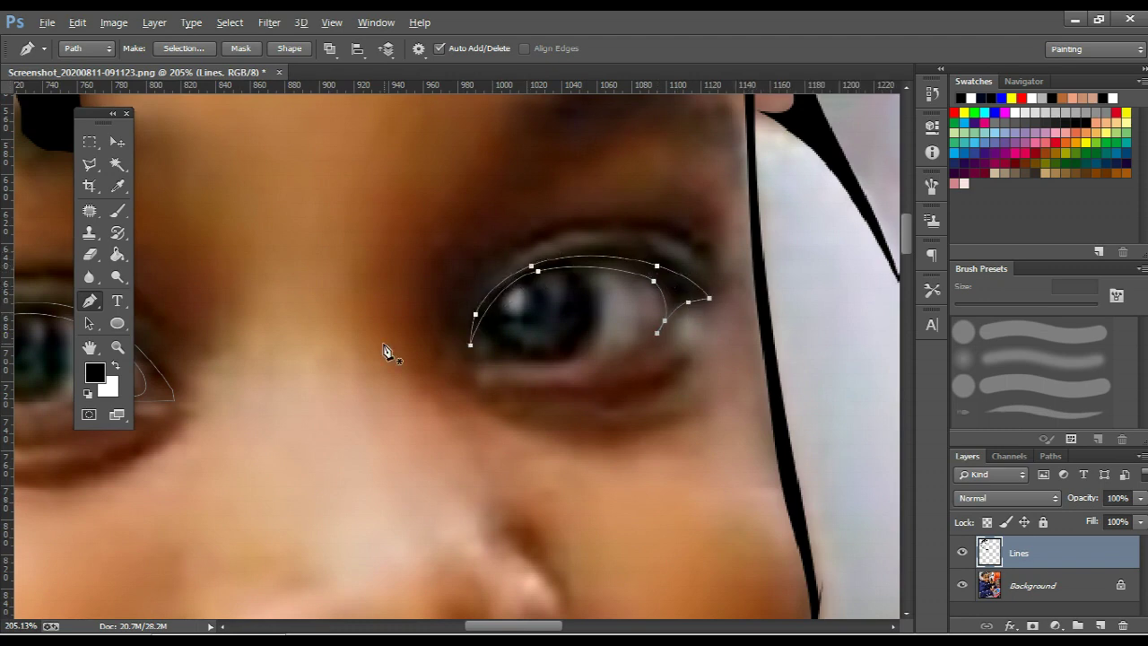
Fill both eyelid paths with black
{"action": "scroll", "coordinate": [385, 351], "scroll_direction": "down", "scroll_amount": 3}
{"action": "right_click", "coordinate": [334, 291]}
{"action": "left_click", "coordinate": [383, 320]}
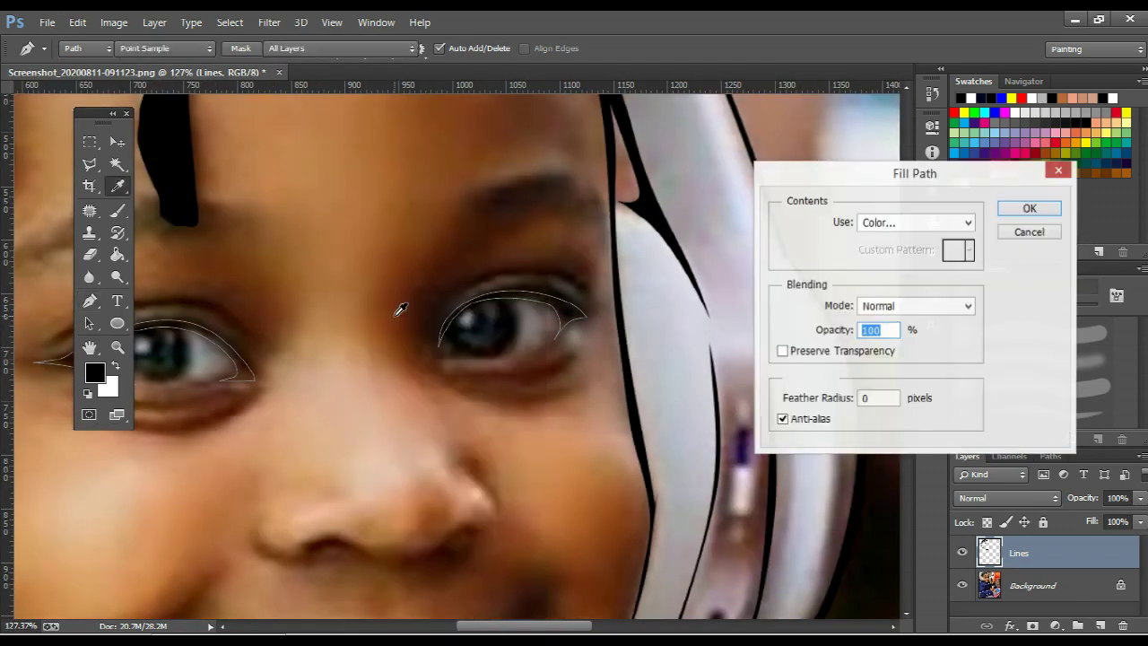
{"action": "key", "text": "Return"}
Deselect the eyelid paths and draw a curved outline around the left iris
{"action": "key", "text": "Escape"}
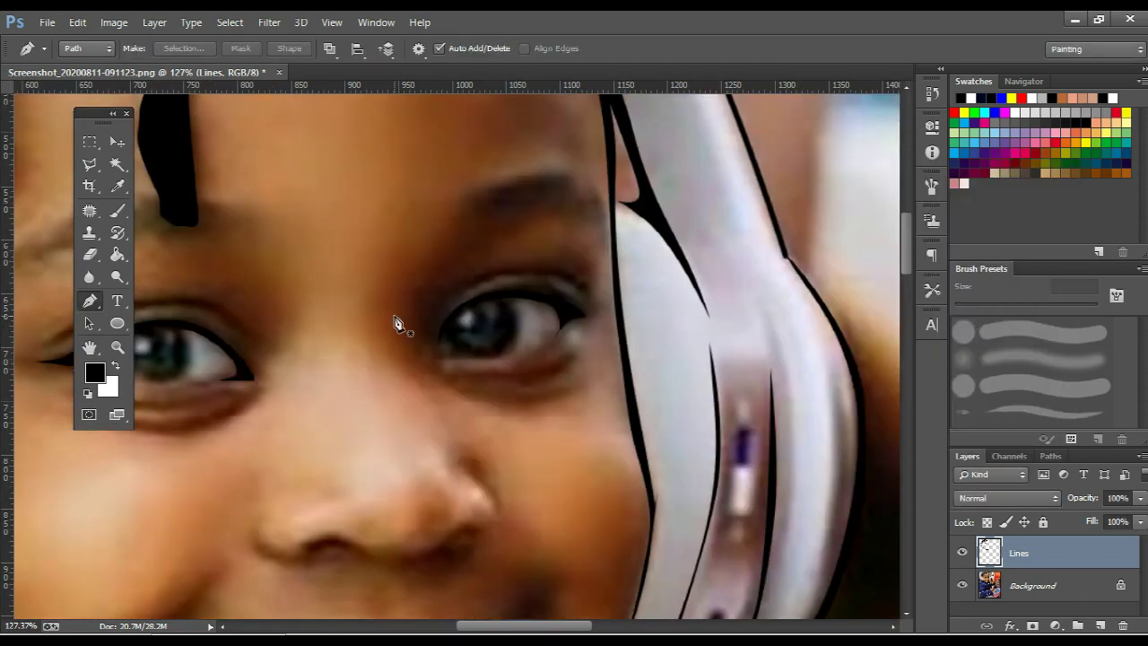
{"action": "scroll", "coordinate": [397, 326], "scroll_direction": "down", "scroll_amount": 2}
{"action": "scroll", "coordinate": [404, 358], "scroll_direction": "down", "scroll_amount": 3}
{"action": "scroll", "coordinate": [401, 374], "scroll_direction": "up", "scroll_amount": 1}
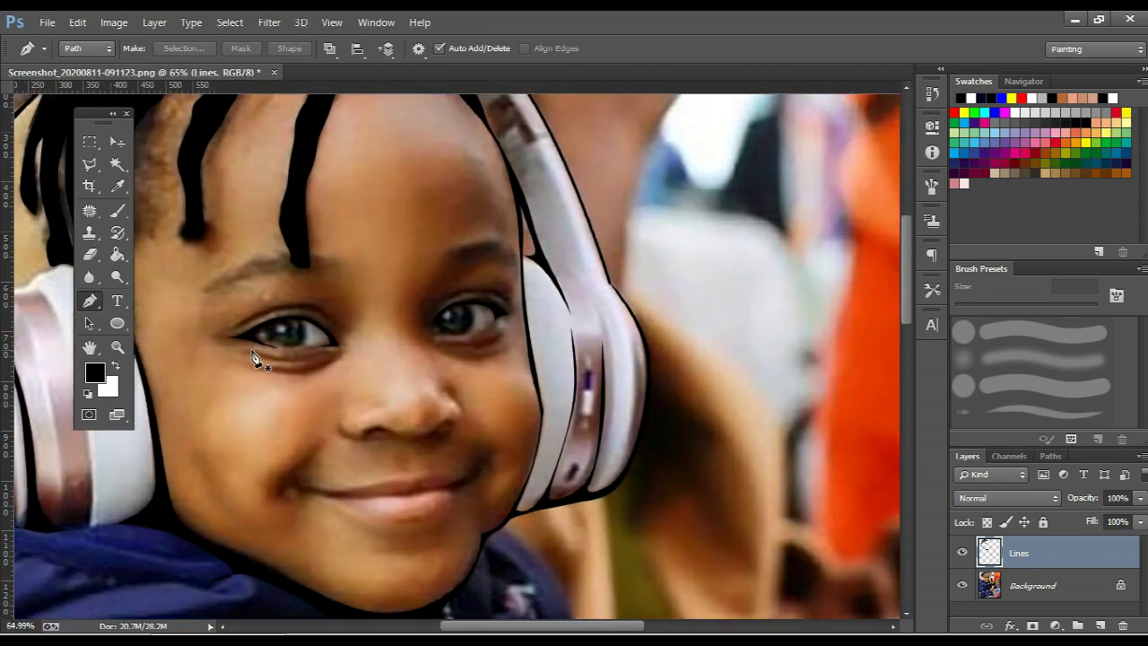
{"action": "scroll", "coordinate": [386, 341], "scroll_direction": "up", "scroll_amount": 5}
{"action": "scroll", "coordinate": [365, 292], "scroll_direction": "up", "scroll_amount": 2}
{"action": "left_click", "coordinate": [361, 276]}
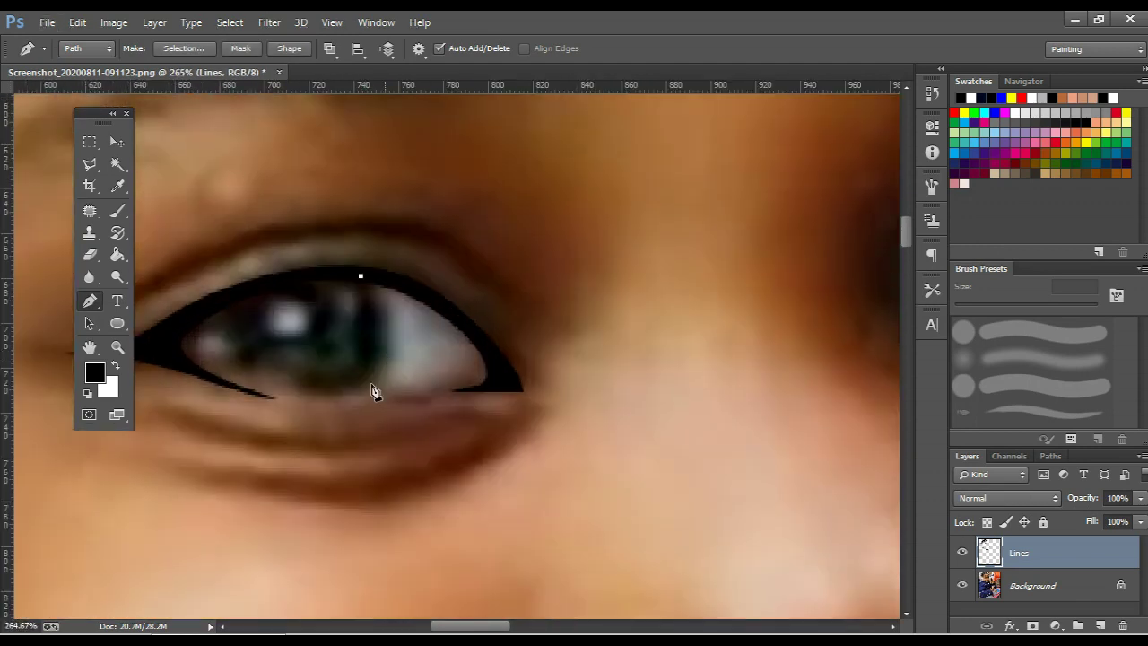
{"action": "left_click_drag", "start_coordinate": [385, 360], "coordinate": [369, 404]}
{"action": "left_click_drag", "start_coordinate": [237, 386], "coordinate": [177, 358]}
{"action": "left_click_drag", "start_coordinate": [192, 314], "coordinate": [215, 298]}
{"action": "left_click_drag", "start_coordinate": [170, 327], "coordinate": [214, 302]}
{"action": "left_click_drag", "start_coordinate": [287, 279], "coordinate": [328, 271]}
Draw a closed outline around the right iris
{"action": "scroll", "coordinate": [500, 287], "scroll_direction": "down", "scroll_amount": 5}
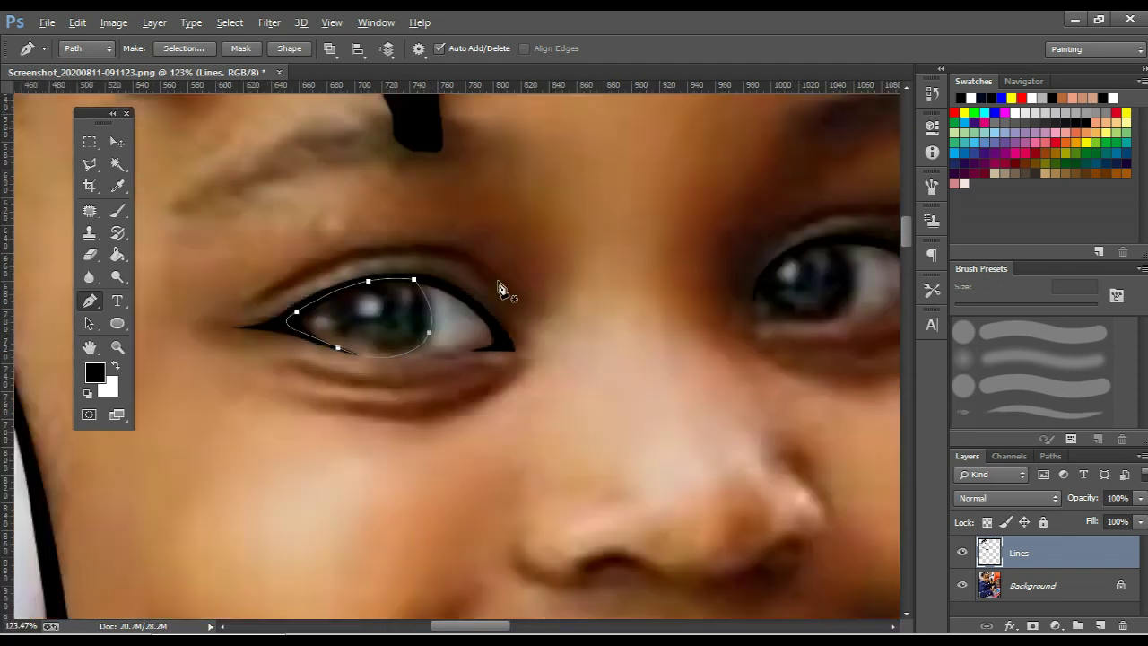
{"action": "scroll", "coordinate": [730, 266], "scroll_direction": "up", "scroll_amount": 5}
{"action": "left_click", "coordinate": [721, 252]}
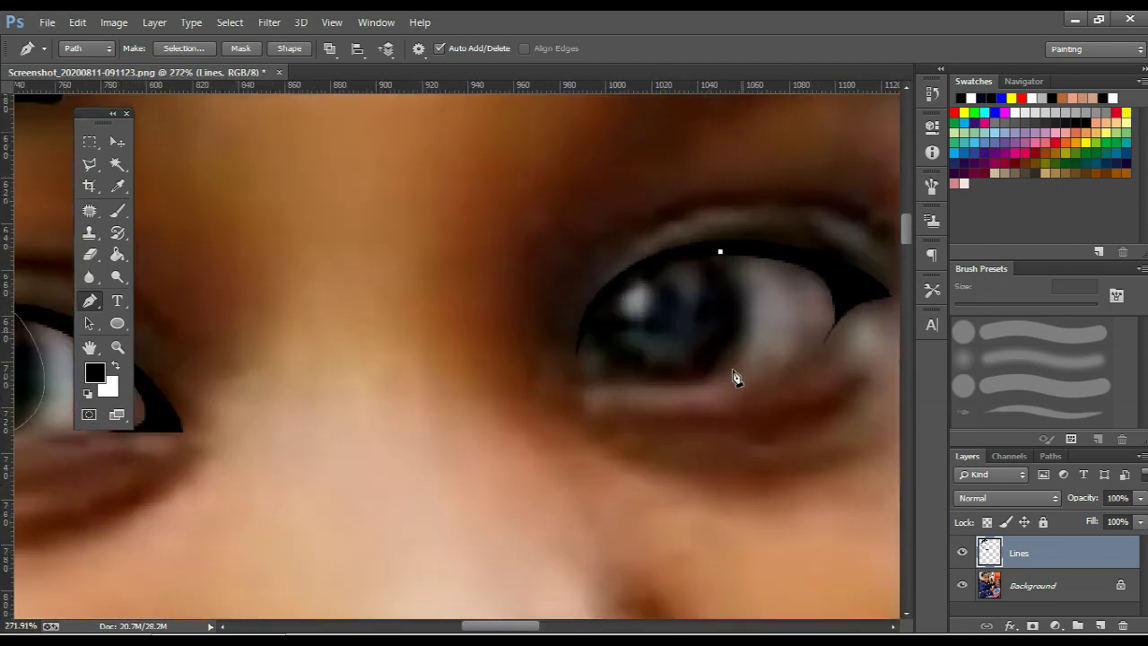
{"action": "mouse_move", "coordinate": [596, 357]}
{"action": "left_mouse_down"}
{"action": "mouse_move", "coordinate": [556, 316]}
{"action": "mouse_move", "coordinate": [614, 287]}
{"action": "left_mouse_up"}
{"action": "left_click", "coordinate": [596, 357], "text": "alt"}
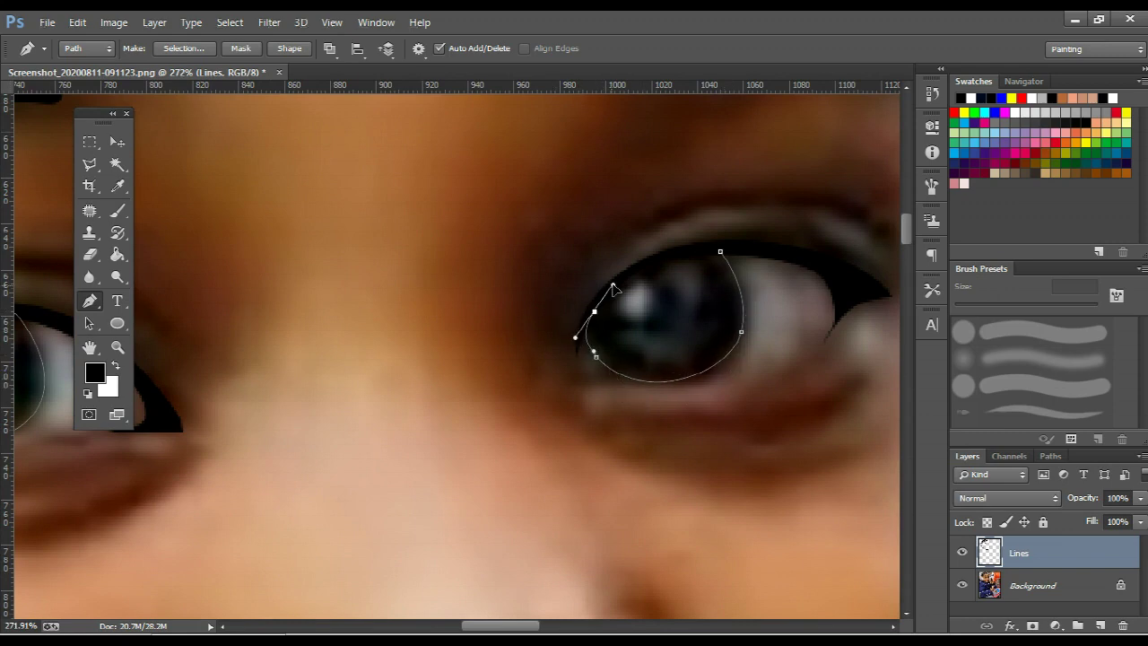
{"action": "left_click", "coordinate": [720, 251]}
Fill both iris paths with black
{"action": "right_click", "coordinate": [544, 269]}
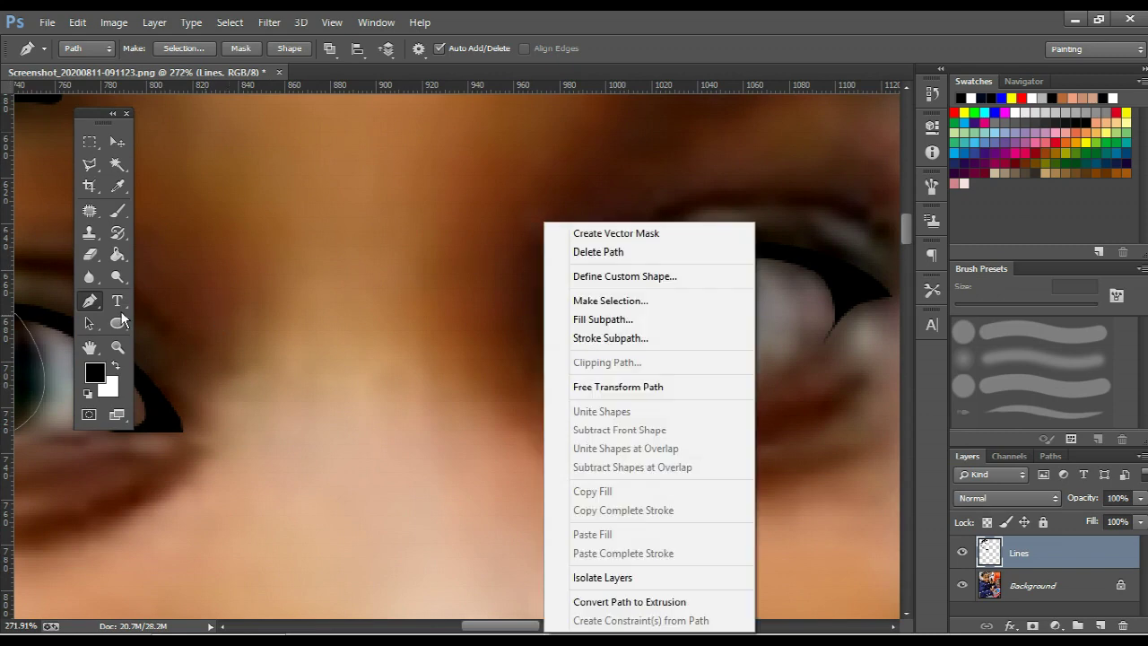
{"action": "key", "text": "Escape"}
{"action": "right_click", "coordinate": [332, 296]}
{"action": "left_click", "coordinate": [422, 318]}
{"action": "key", "text": "Return"}
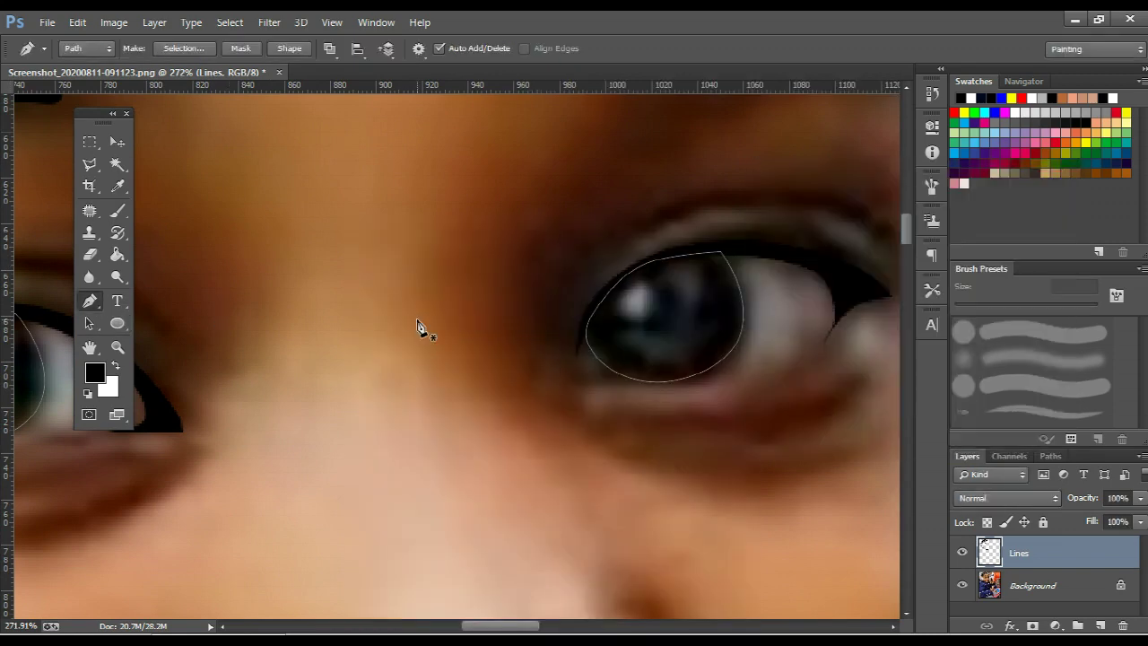
Trace a thin lower-lid shape under the right eye, redoing the misplaced inner corner
{"action": "scroll", "coordinate": [726, 350], "scroll_direction": "down", "scroll_amount": 3}
{"action": "scroll", "coordinate": [727, 328], "scroll_direction": "up", "scroll_amount": 3}
{"action": "left_click", "coordinate": [722, 327]}
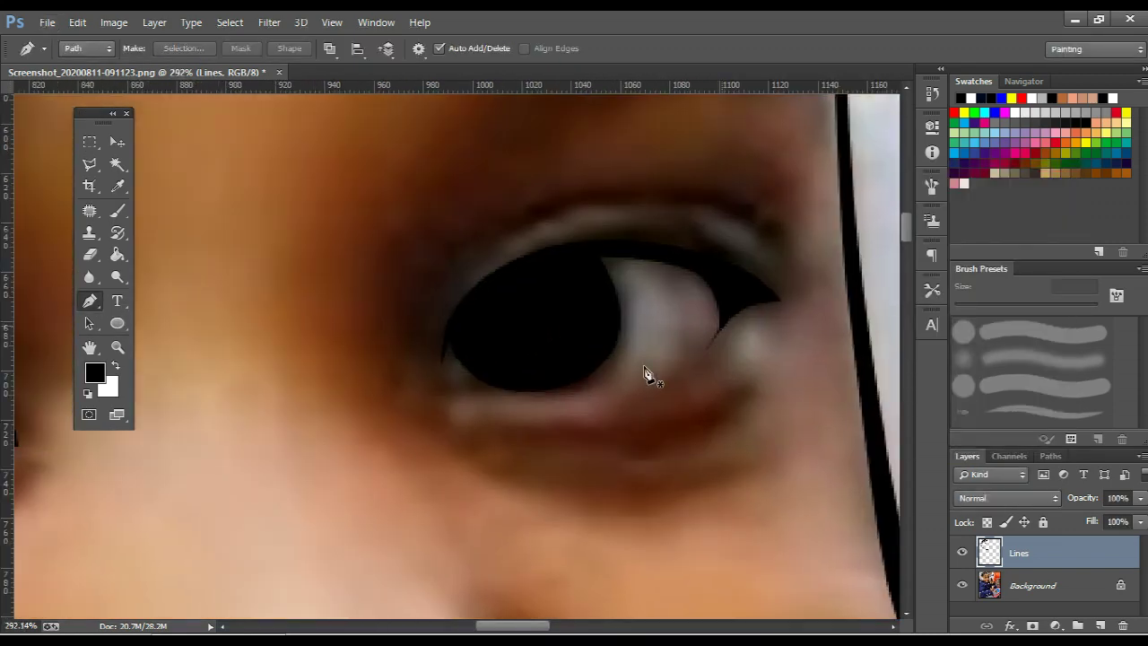
{"action": "left_click_drag", "start_coordinate": [592, 390], "coordinate": [476, 388]}
{"action": "left_click", "coordinate": [445, 389]}
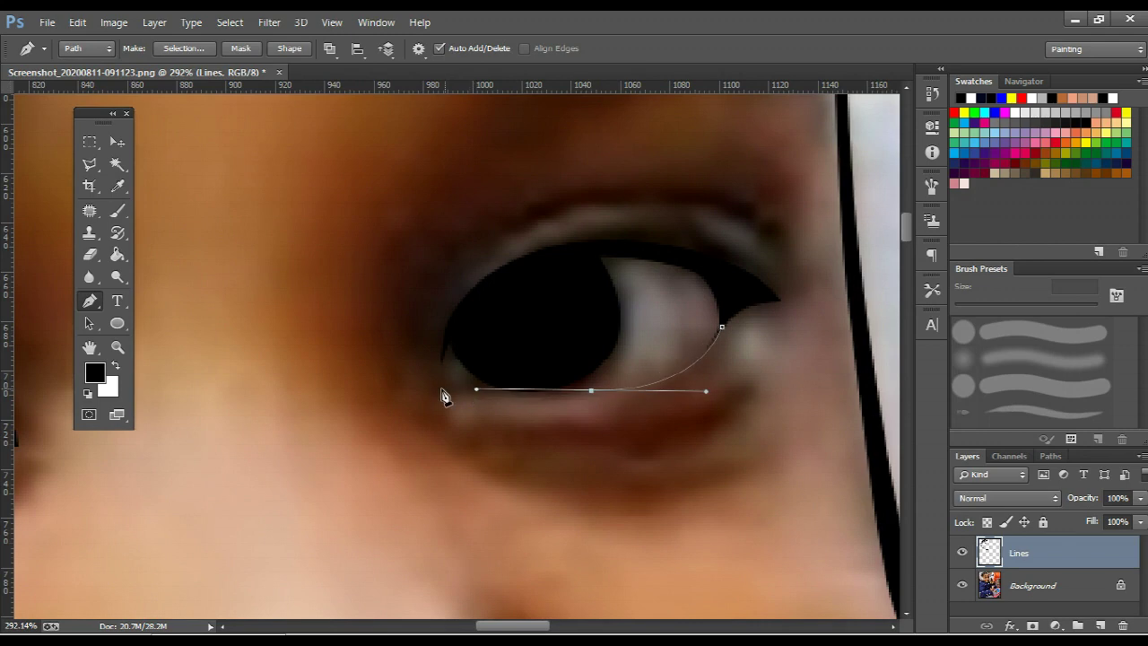
{"action": "left_click", "coordinate": [440, 359]}
{"action": "key", "text": "ctrl+z"}
{"action": "left_click_drag", "start_coordinate": [441, 350], "coordinate": [463, 307]}
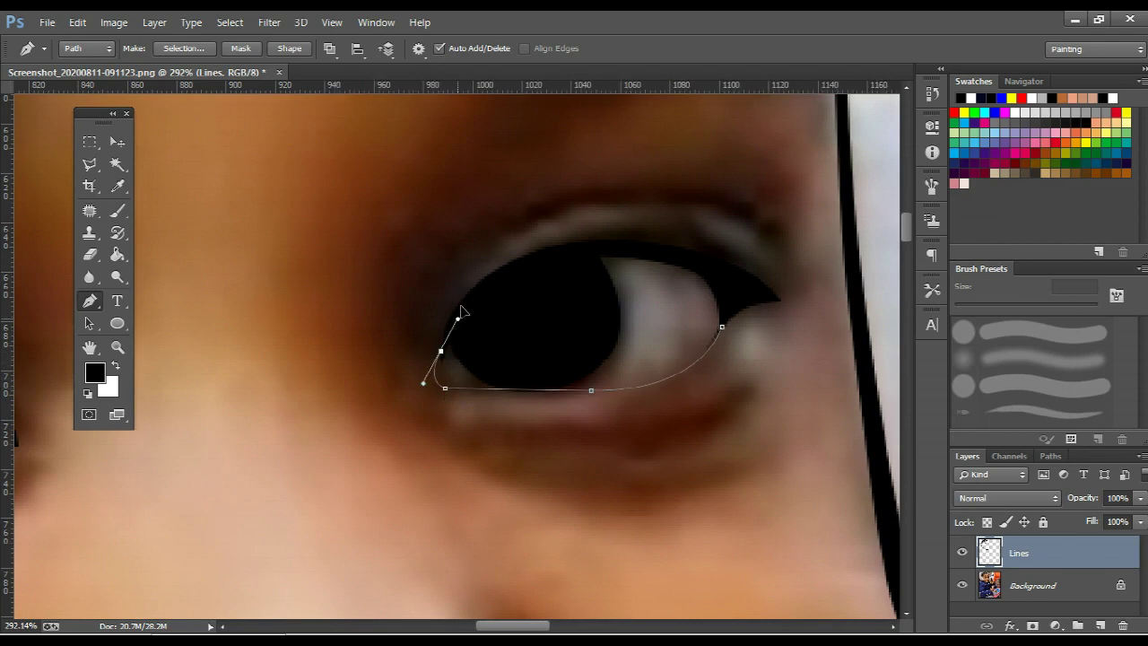
{"action": "left_click", "coordinate": [463, 307]}
{"action": "left_click_drag", "start_coordinate": [461, 374], "coordinate": [486, 384]}
{"action": "left_click_drag", "start_coordinate": [592, 384], "coordinate": [634, 385]}
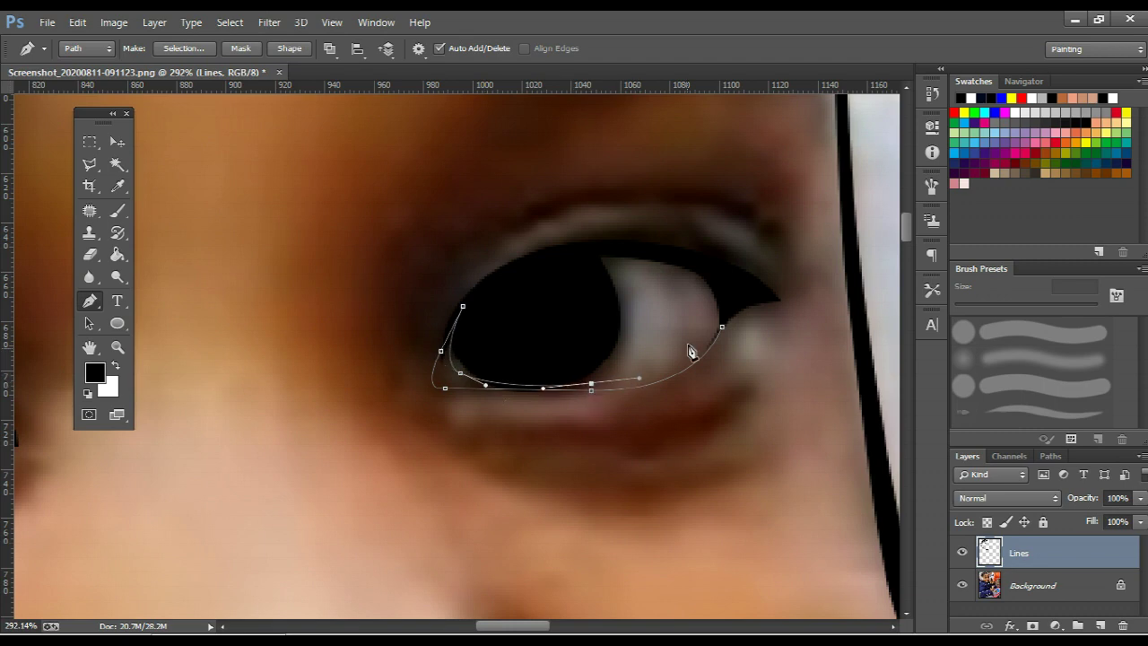
{"action": "left_click_drag", "start_coordinate": [722, 325], "coordinate": [731, 296]}
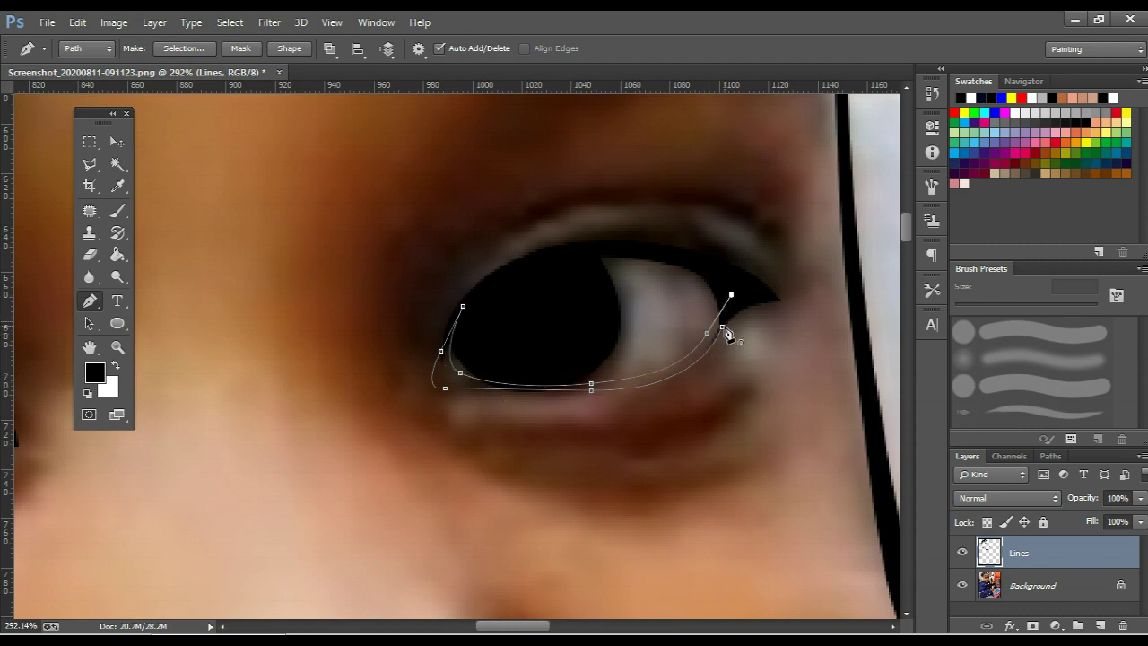
Trace the lower-lid line under the other eye
{"action": "scroll", "coordinate": [485, 374], "scroll_direction": "down", "scroll_amount": 5}
{"action": "scroll", "coordinate": [500, 341], "scroll_direction": "up", "scroll_amount": 3}
{"action": "scroll", "coordinate": [579, 399], "scroll_direction": "up", "scroll_amount": 2}
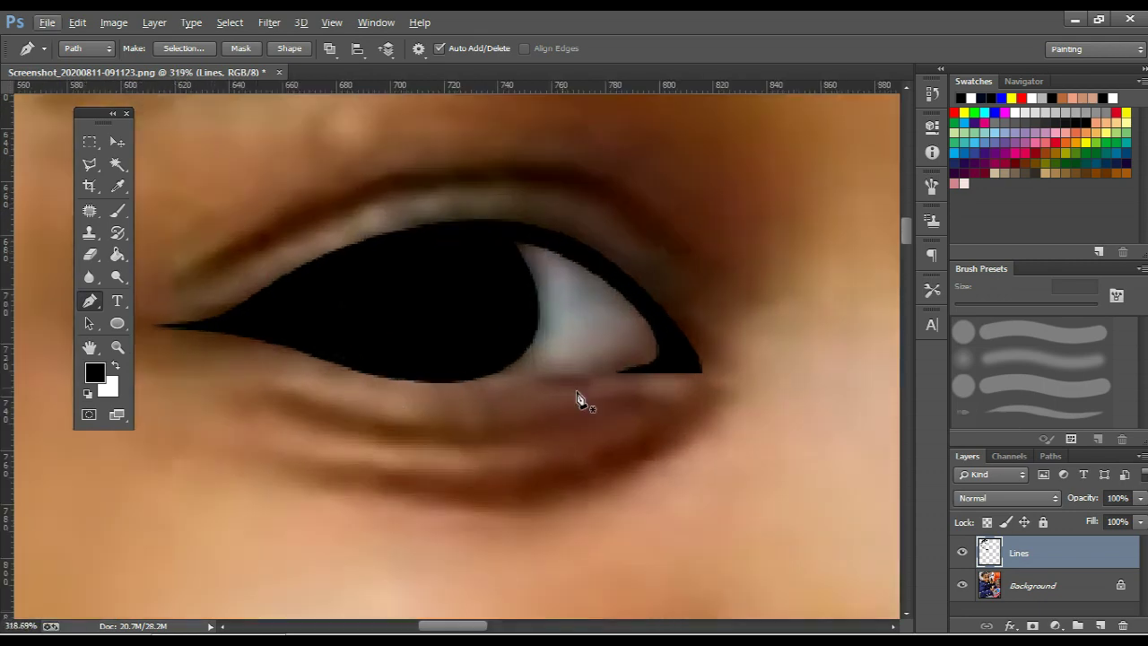
{"action": "left_click", "coordinate": [626, 371]}
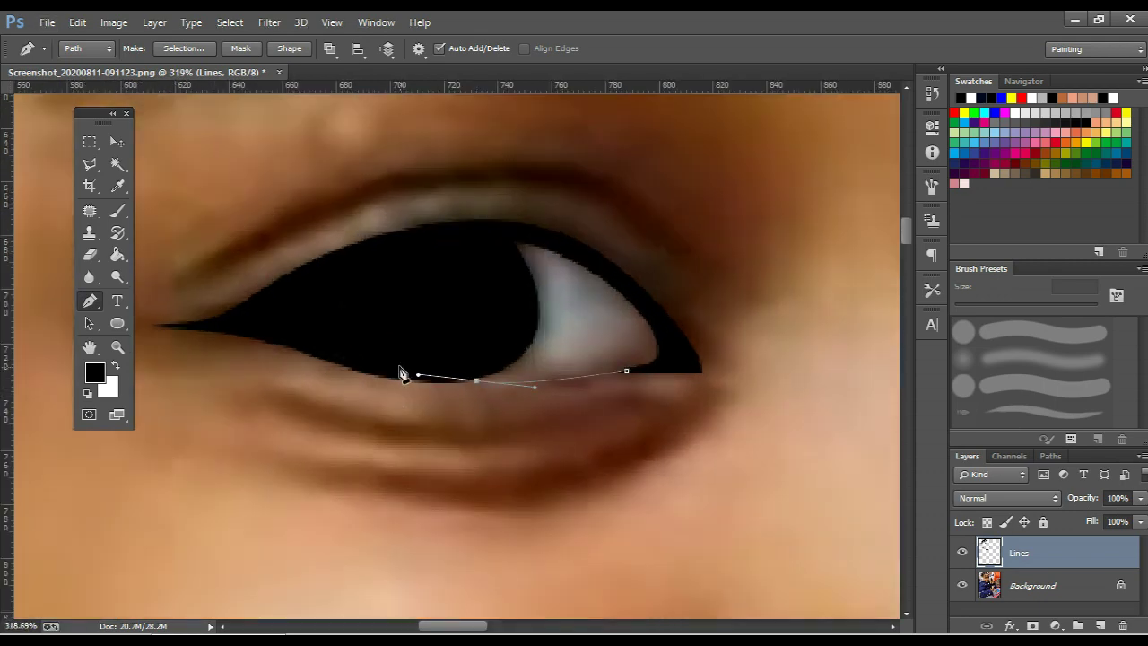
{"action": "left_click_drag", "start_coordinate": [399, 368], "coordinate": [603, 368]}
{"action": "left_click", "coordinate": [673, 360]}
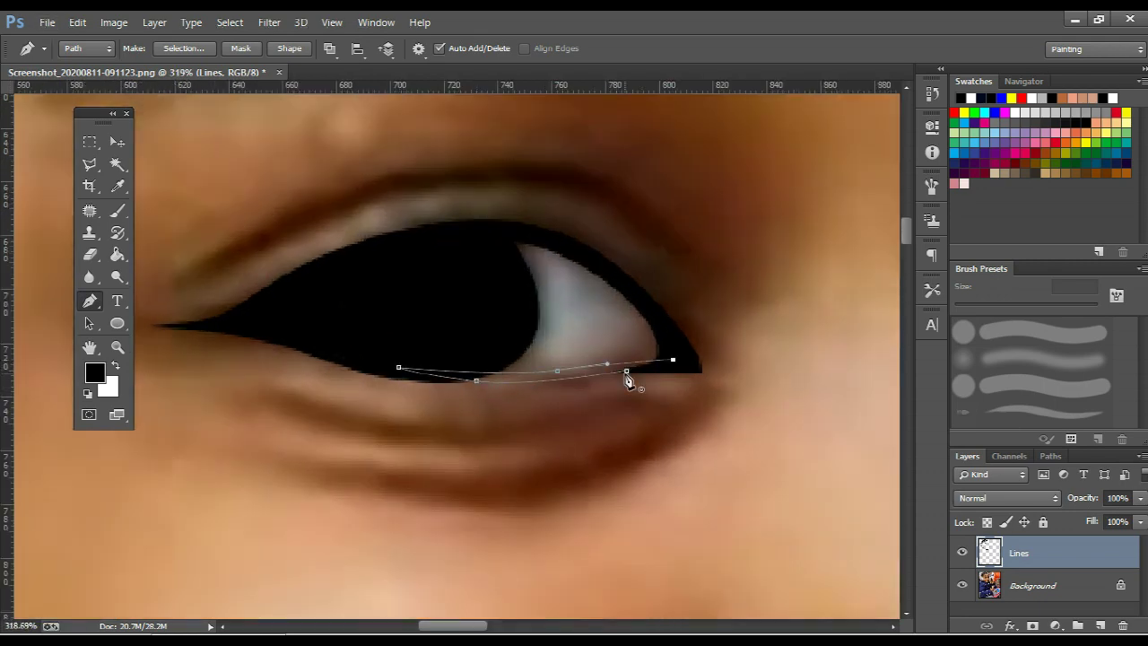
Fill the lower-lid paths with black and zoom out to view the face
{"action": "right_click", "coordinate": [334, 247]}
{"action": "left_click", "coordinate": [395, 318]}
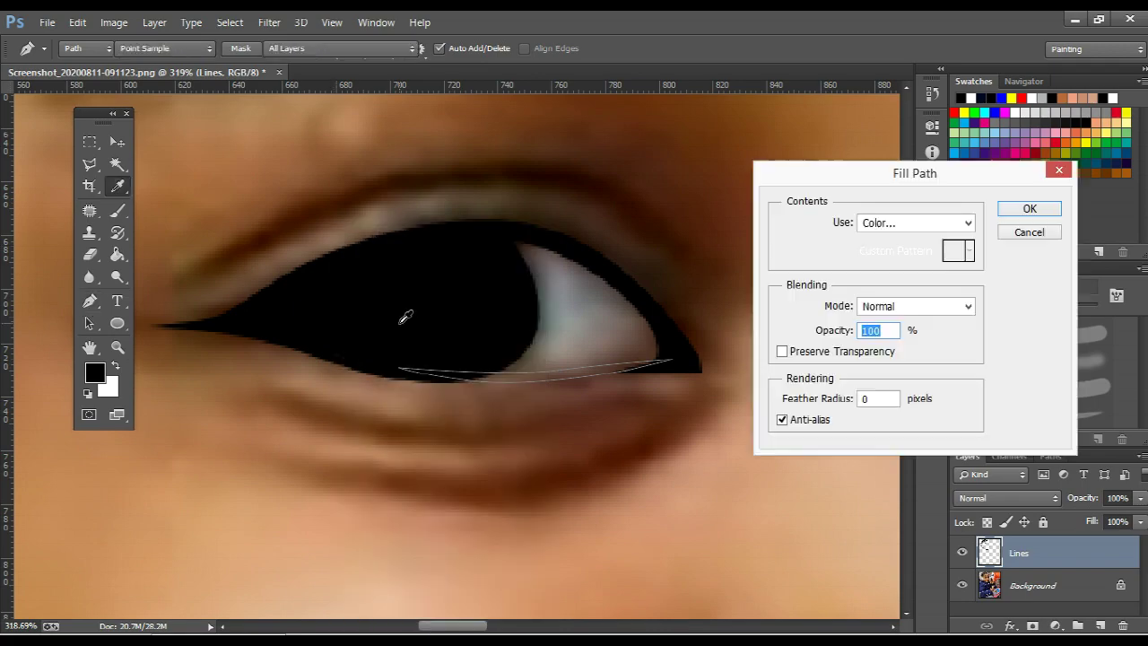
{"action": "key", "text": "Return"}
{"action": "key", "text": "Return"}
{"action": "scroll", "coordinate": [439, 300], "scroll_direction": "down", "scroll_amount": 7}
Hide the photo to check the lines, then trace the first eyebrow's top edge
{"action": "scroll", "coordinate": [526, 333], "scroll_direction": "down", "scroll_amount": 3}
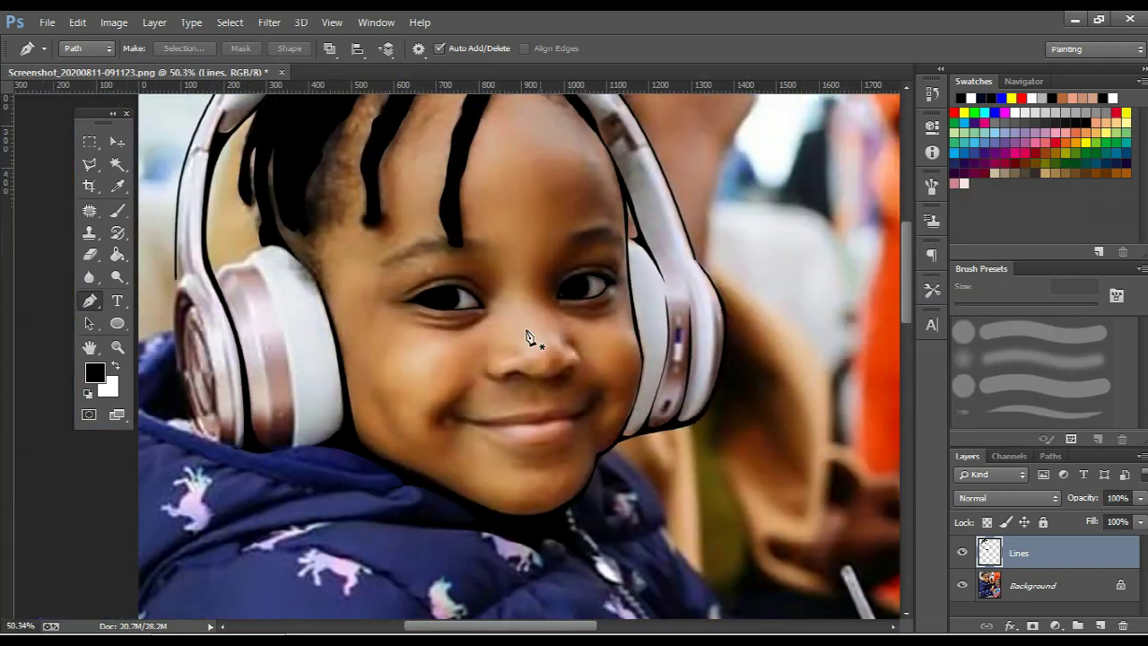
{"action": "left_click", "coordinate": [963, 585]}
{"action": "scroll", "coordinate": [553, 246], "scroll_direction": "up", "scroll_amount": 2}
{"action": "scroll", "coordinate": [639, 249], "scroll_direction": "up", "scroll_amount": 2}
{"action": "scroll", "coordinate": [639, 250], "scroll_direction": "up", "scroll_amount": 2}
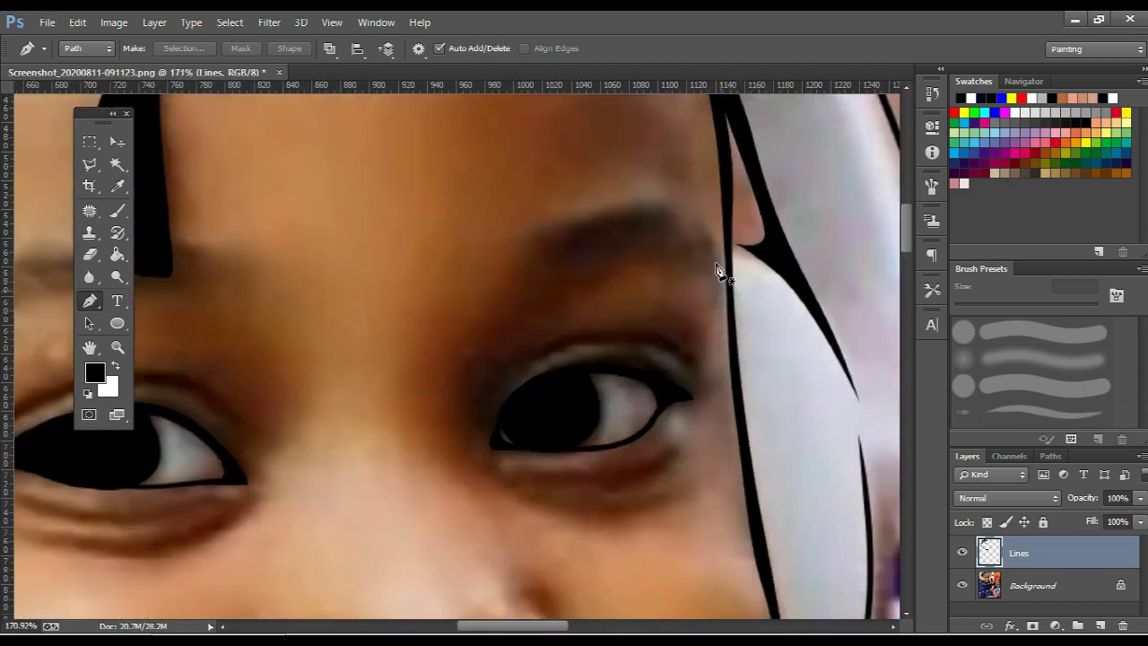
{"action": "left_click", "coordinate": [676, 213]}
{"action": "left_click", "coordinate": [655, 213]}
{"action": "left_click", "coordinate": [586, 221]}
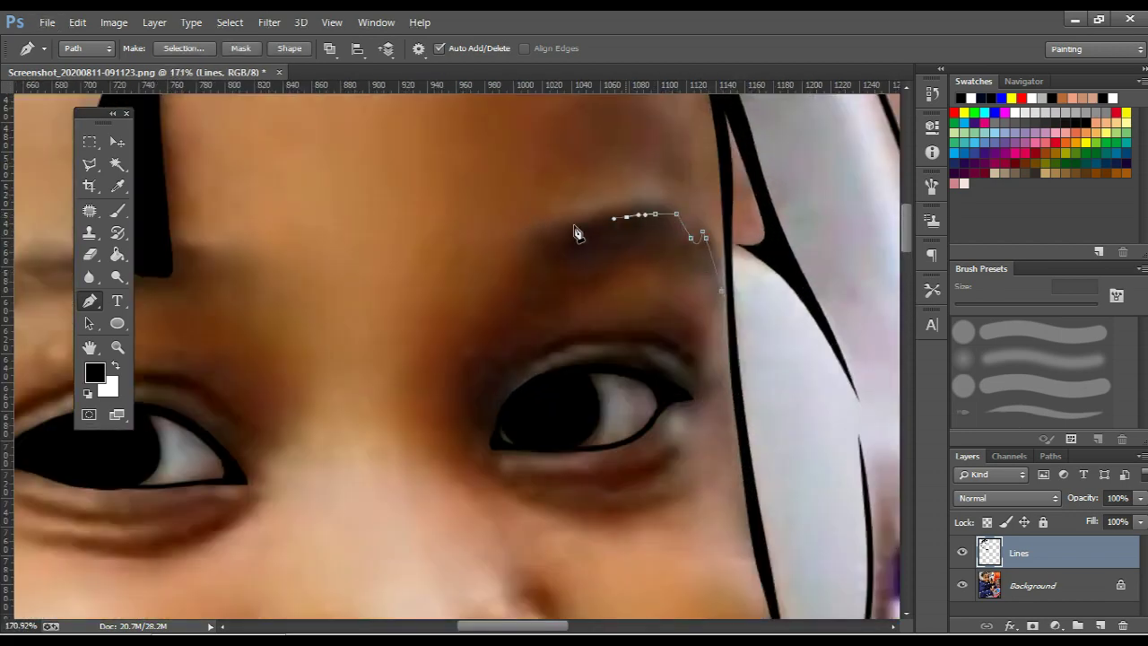
{"action": "left_click", "coordinate": [546, 236]}
Trace the first eyebrow's underside back toward its starting point
{"action": "left_click", "coordinate": [524, 282]}
{"action": "left_click", "coordinate": [524, 300]}
{"action": "left_click", "coordinate": [577, 270]}
{"action": "left_click", "coordinate": [590, 271]}
{"action": "left_click_drag", "start_coordinate": [628, 258], "coordinate": [706, 281]}
{"action": "left_click", "coordinate": [653, 258]}
{"action": "left_click", "coordinate": [666, 261]}
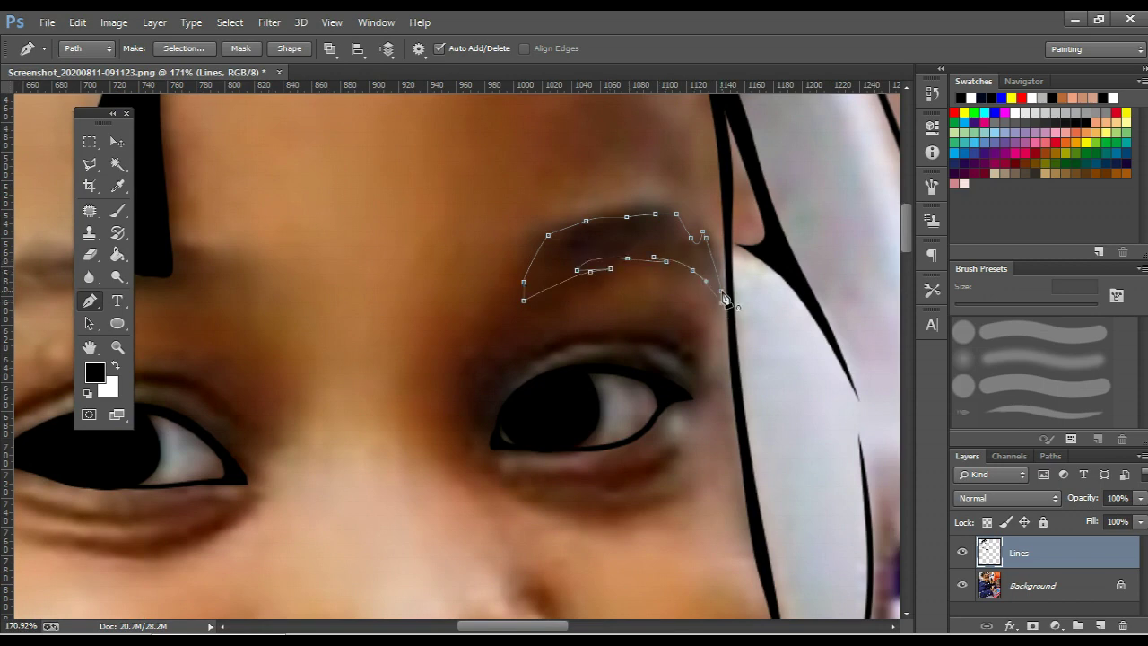
Outline the other eyebrow as a closed, curved path
{"action": "scroll", "coordinate": [724, 299], "scroll_direction": "left", "scroll_amount": 5}
{"action": "scroll", "coordinate": [782, 307], "scroll_direction": "left", "scroll_amount": 3}
{"action": "scroll", "coordinate": [482, 287], "scroll_direction": "left", "scroll_amount": 1}
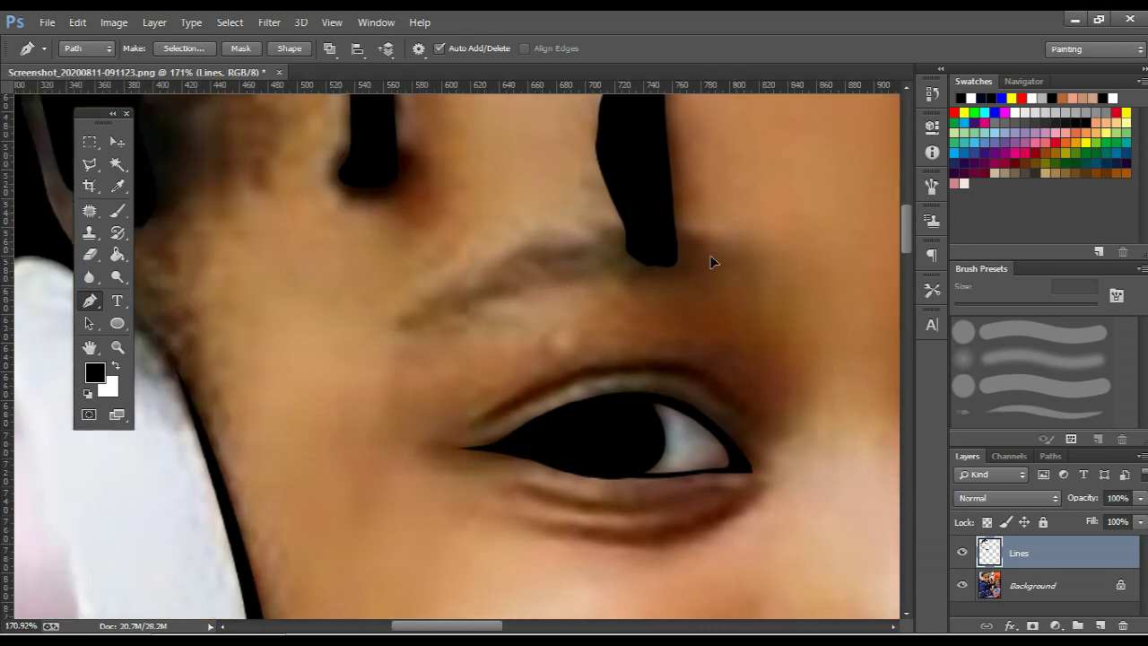
{"action": "left_click_drag", "start_coordinate": [718, 265], "coordinate": [737, 287]}
{"action": "left_click_drag", "start_coordinate": [615, 231], "coordinate": [524, 250]}
{"action": "left_click_drag", "start_coordinate": [479, 302], "coordinate": [539, 285]}
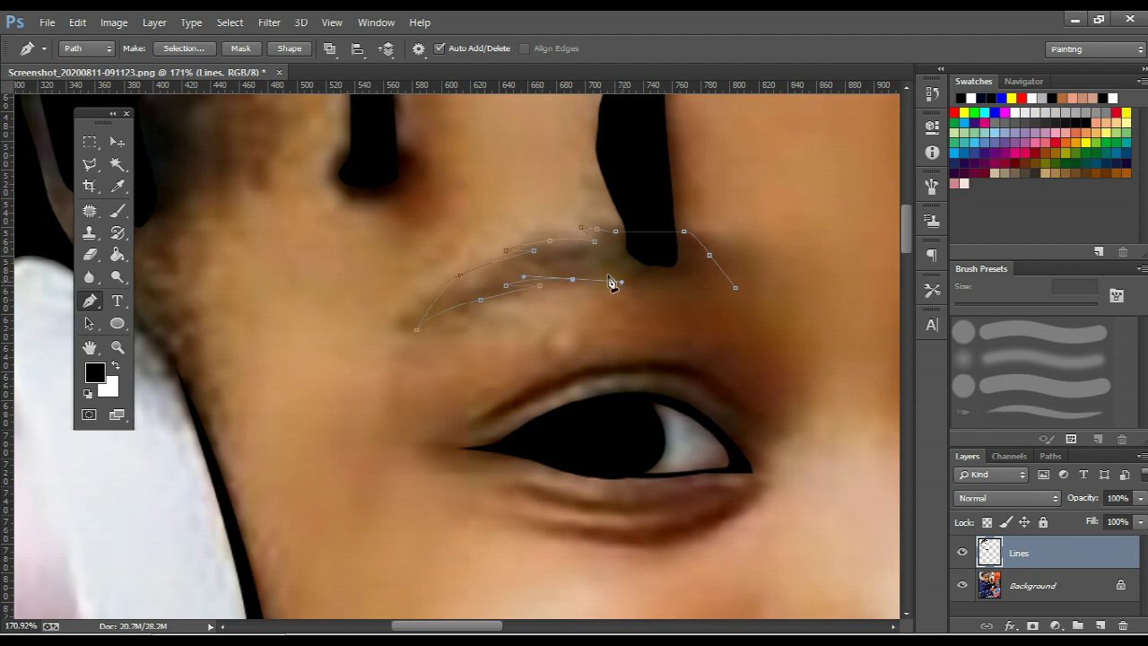
{"action": "left_click_drag", "start_coordinate": [656, 272], "coordinate": [695, 280]}
{"action": "left_click", "coordinate": [735, 291]}
Start a new curved path along the eyelid crease above the eye
{"action": "scroll", "coordinate": [751, 423], "scroll_direction": "down", "scroll_amount": 2}
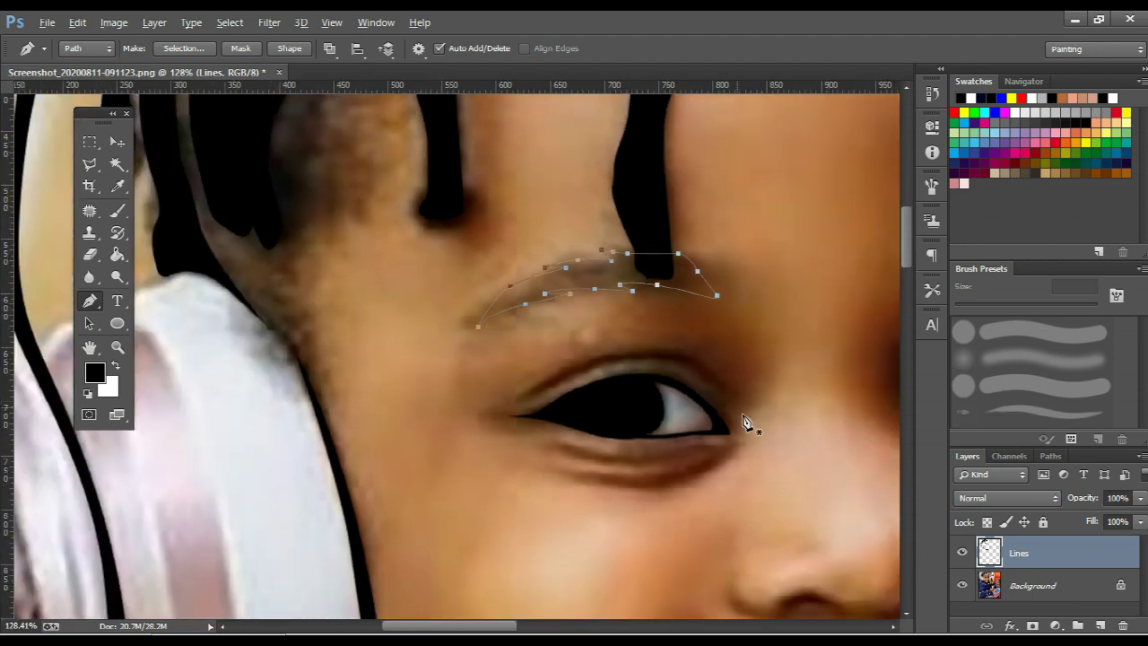
{"action": "scroll", "coordinate": [742, 403], "scroll_direction": "up", "scroll_amount": 3}
{"action": "left_click", "coordinate": [738, 393]}
{"action": "left_click_drag", "start_coordinate": [637, 340], "coordinate": [599, 340]}
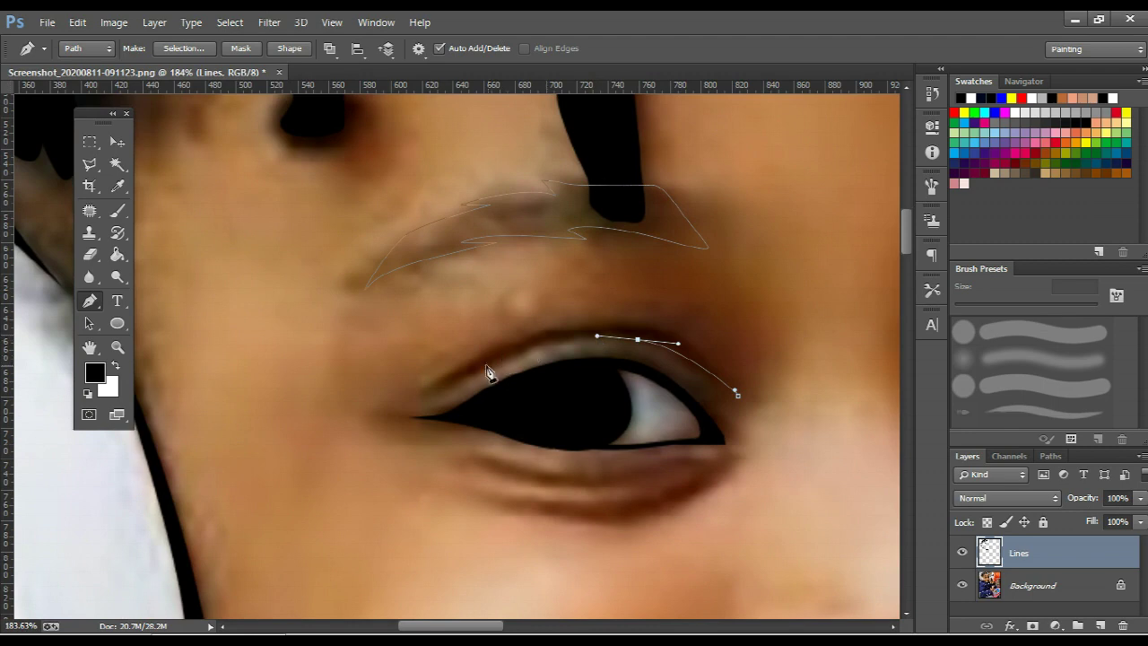
Finish the crease line across one eye and trace a closed crease above the other
{"action": "mouse_move", "coordinate": [488, 367]}
{"action": "left_mouse_down"}
{"action": "mouse_move", "coordinate": [620, 326]}
{"action": "mouse_move", "coordinate": [707, 357]}
{"action": "left_mouse_up"}
{"action": "left_click", "coordinate": [434, 398]}
{"action": "scroll", "coordinate": [628, 377], "scroll_direction": "right", "scroll_amount": 10}
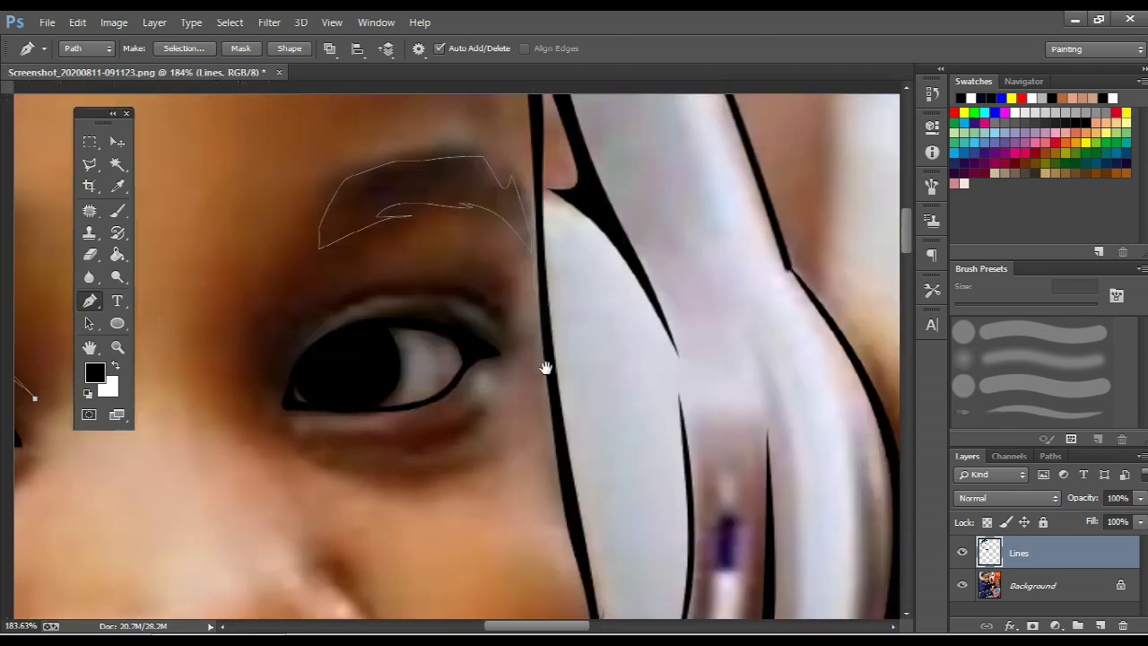
{"action": "scroll", "coordinate": [574, 366], "scroll_direction": "right", "scroll_amount": 1}
{"action": "left_click", "coordinate": [542, 328]}
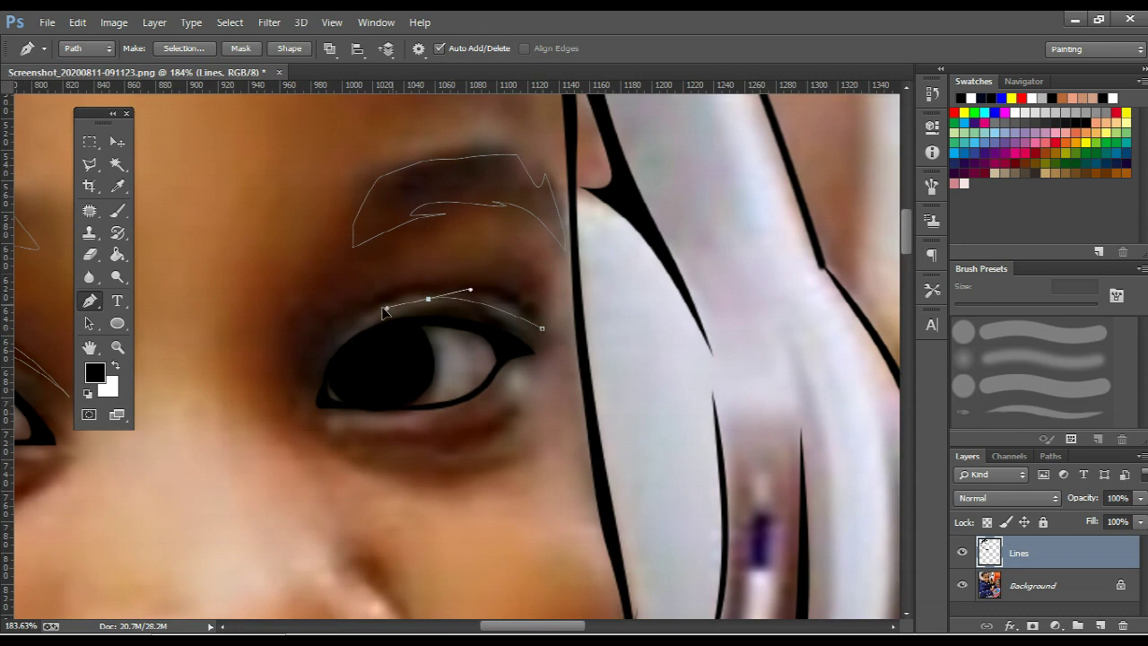
{"action": "left_click_drag", "start_coordinate": [334, 339], "coordinate": [449, 285]}
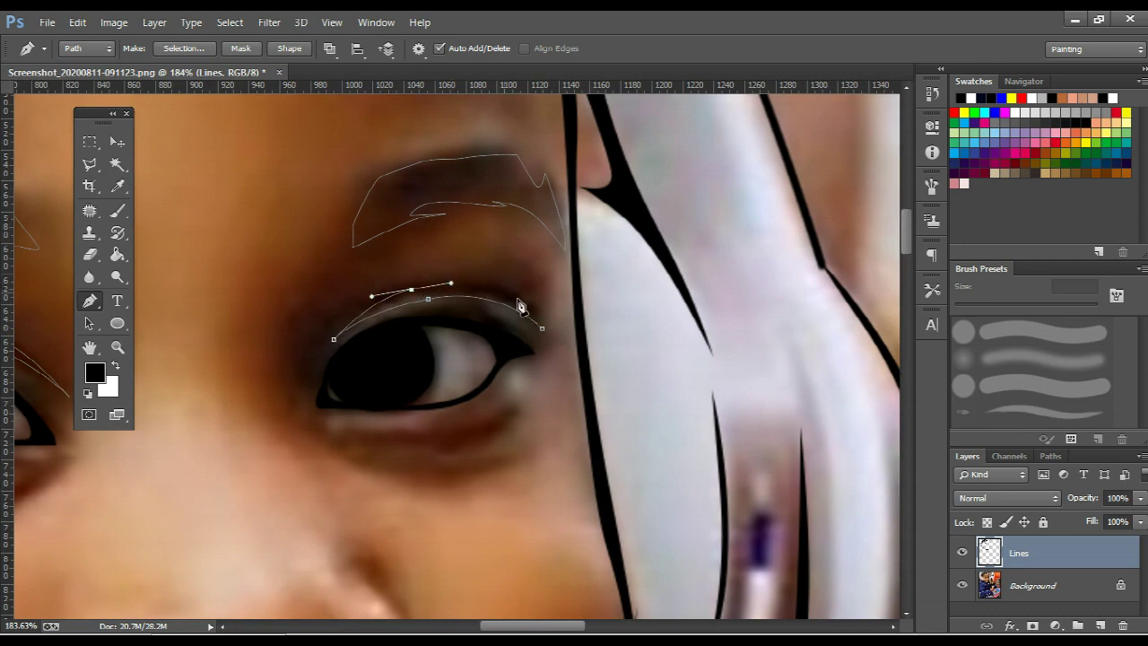
{"action": "left_click", "coordinate": [542, 329]}
Draw a curved line under the first eye
{"action": "scroll", "coordinate": [505, 418], "scroll_direction": "left", "scroll_amount": 3}
{"action": "scroll", "coordinate": [505, 419], "scroll_direction": "down", "scroll_amount": 4}
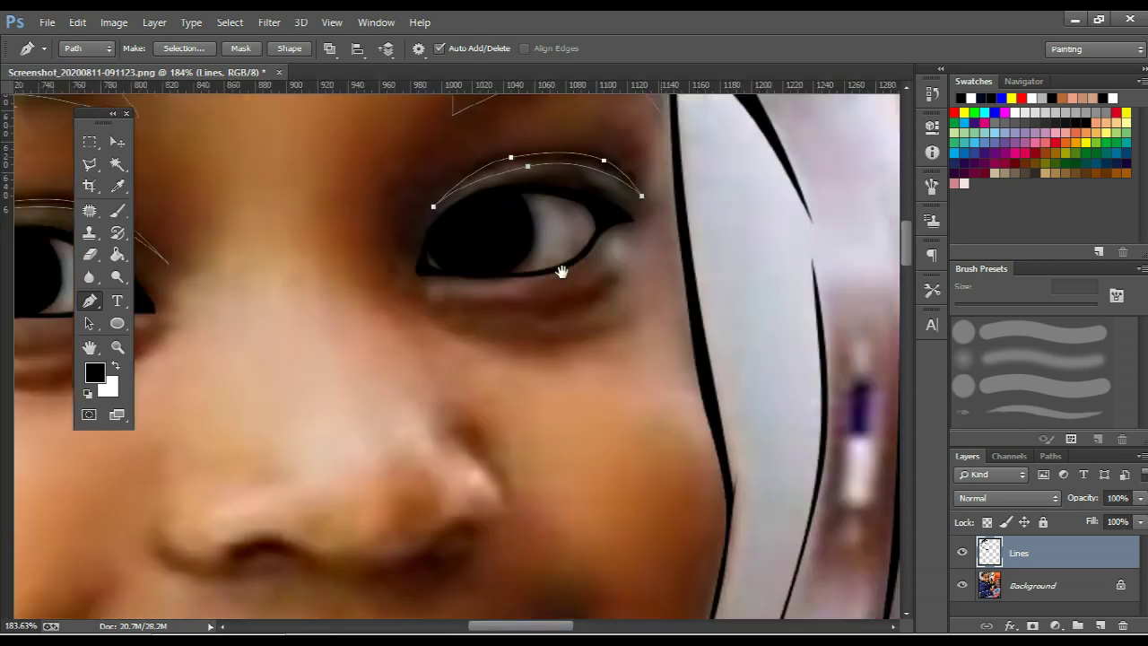
{"action": "left_click", "coordinate": [610, 281]}
{"action": "left_click_drag", "start_coordinate": [513, 305], "coordinate": [465, 302]}
{"action": "left_click", "coordinate": [435, 301]}
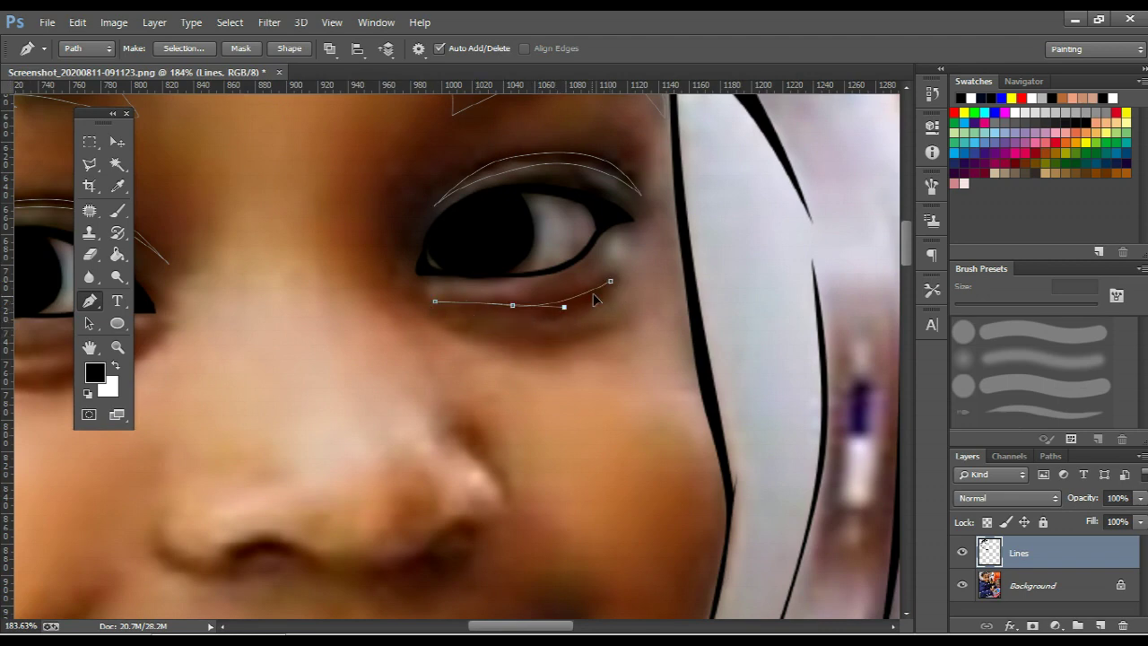
{"action": "left_click_drag", "start_coordinate": [564, 307], "coordinate": [603, 294]}
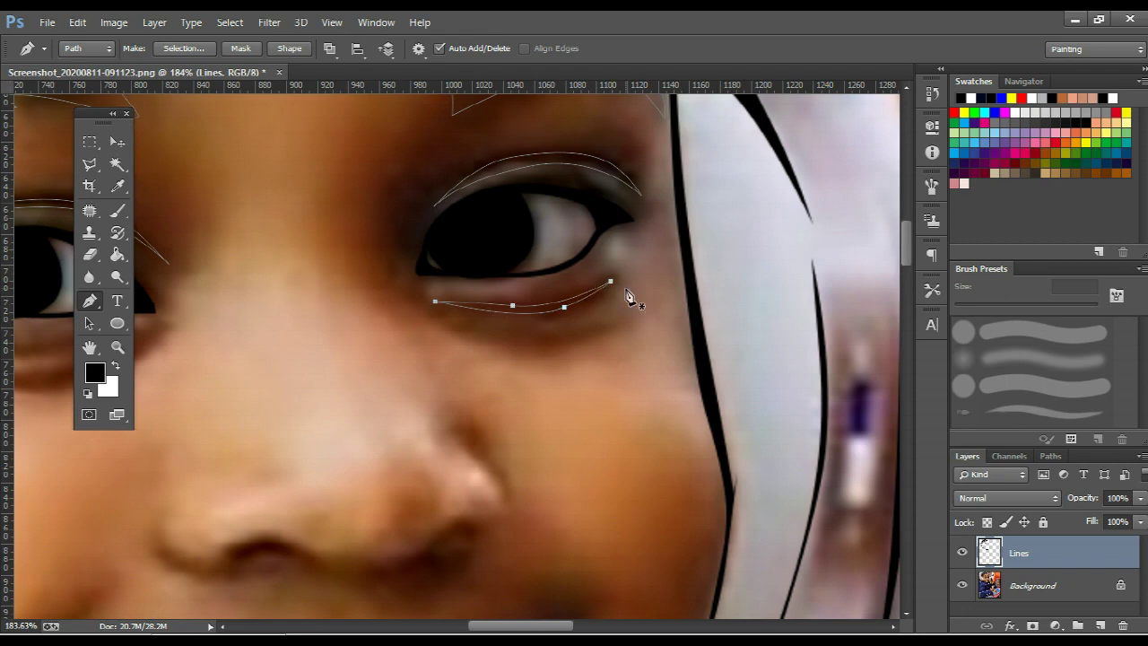
Trace a closed under-eye shape beneath the other eye
{"action": "scroll", "coordinate": [461, 323], "scroll_direction": "down", "scroll_amount": 1}
{"action": "scroll", "coordinate": [461, 313], "scroll_direction": "left", "scroll_amount": 5}
{"action": "left_click", "coordinate": [500, 287]}
{"action": "left_click_drag", "start_coordinate": [392, 335], "coordinate": [336, 329]}
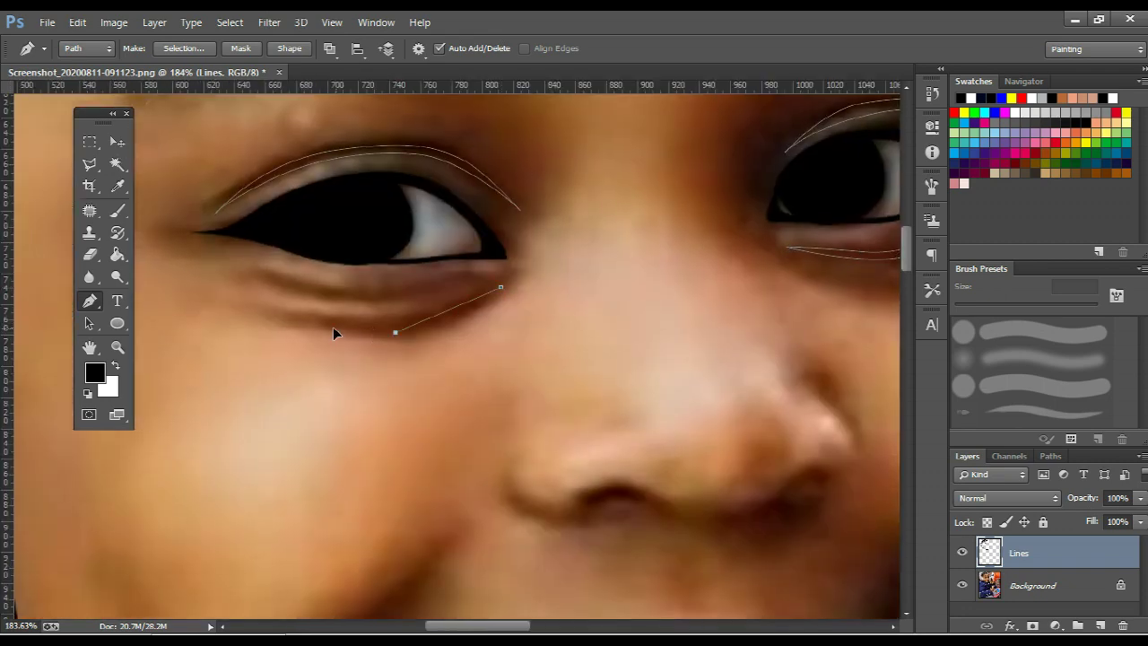
{"action": "left_click", "coordinate": [291, 316]}
{"action": "left_click_drag", "start_coordinate": [434, 297], "coordinate": [479, 299]}
{"action": "left_click", "coordinate": [488, 284]}
{"action": "left_click_drag", "start_coordinate": [357, 300], "coordinate": [302, 296]}
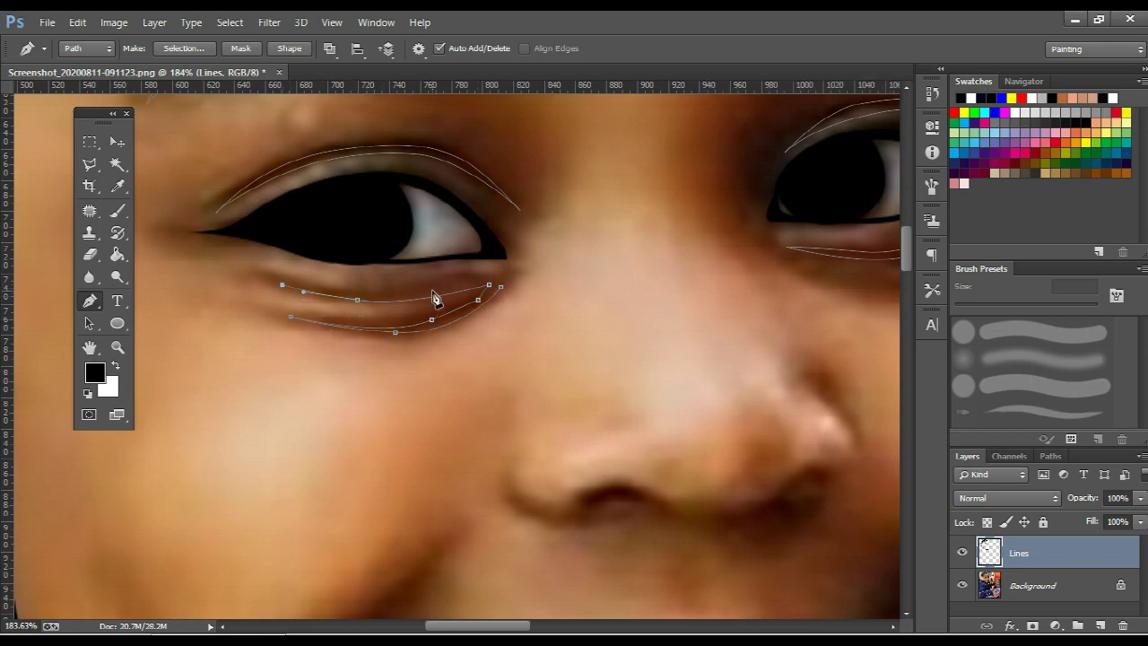
{"action": "left_click_drag", "start_coordinate": [434, 288], "coordinate": [512, 268]}
{"action": "left_click", "coordinate": [508, 266]}
Fill the traced eye and eyebrow paths black and fit the image on screen
{"action": "key", "text": "ctrl+0"}
{"action": "right_click", "coordinate": [332, 308]}
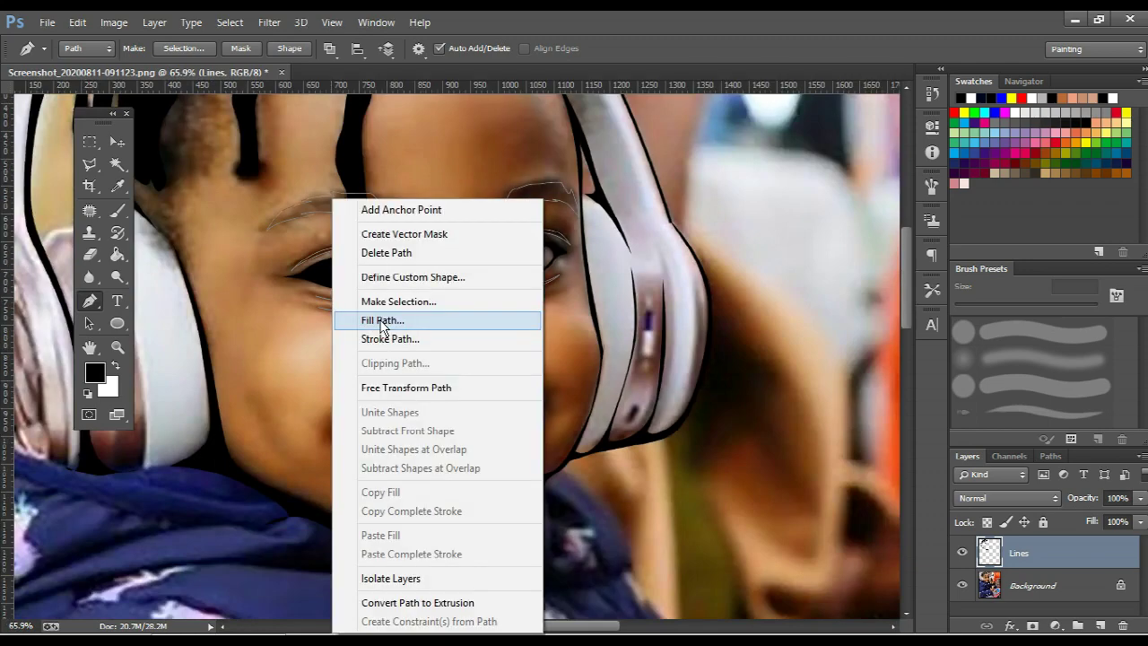
{"action": "left_click", "coordinate": [376, 321]}
{"action": "key", "text": "Return"}
{"action": "key", "text": "ctrl+0"}
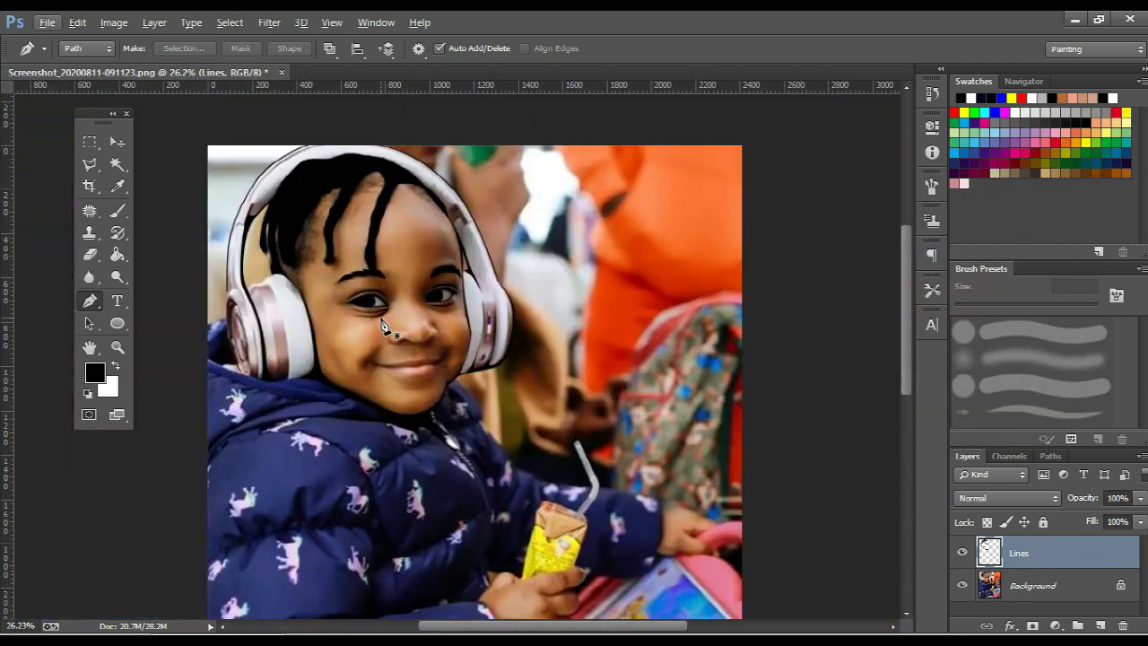
Hide the photo and trace the lip line from the right mouth corner to the left and back
{"action": "left_click", "coordinate": [963, 585]}
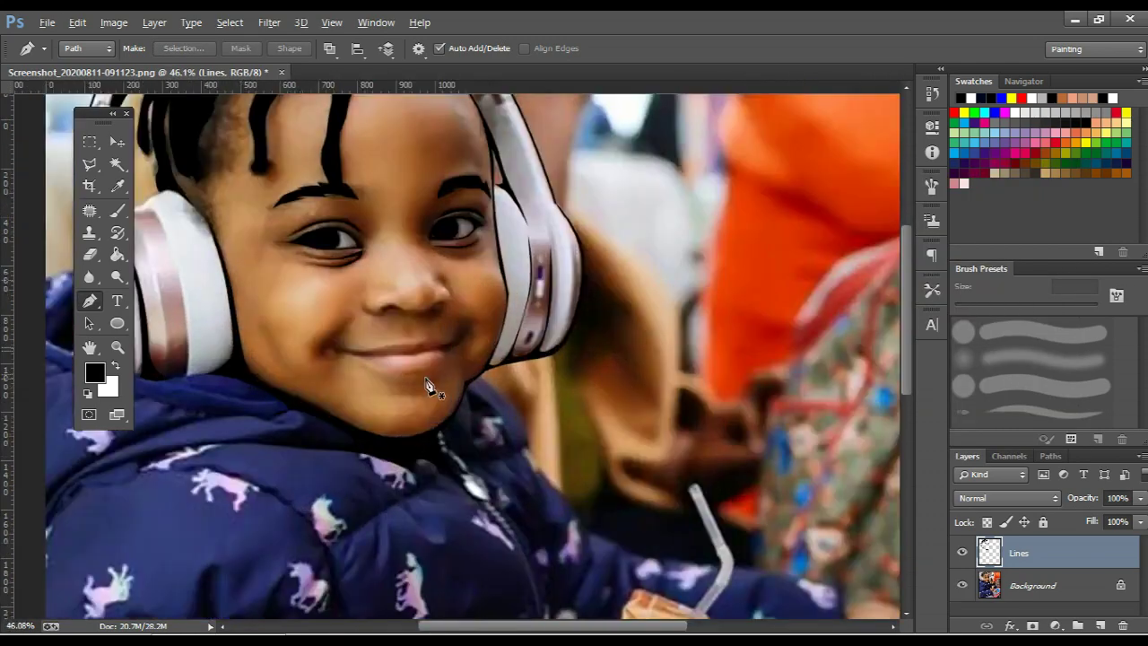
{"action": "scroll", "coordinate": [461, 333], "scroll_direction": "up", "scroll_amount": 8}
{"action": "left_click", "coordinate": [538, 279]}
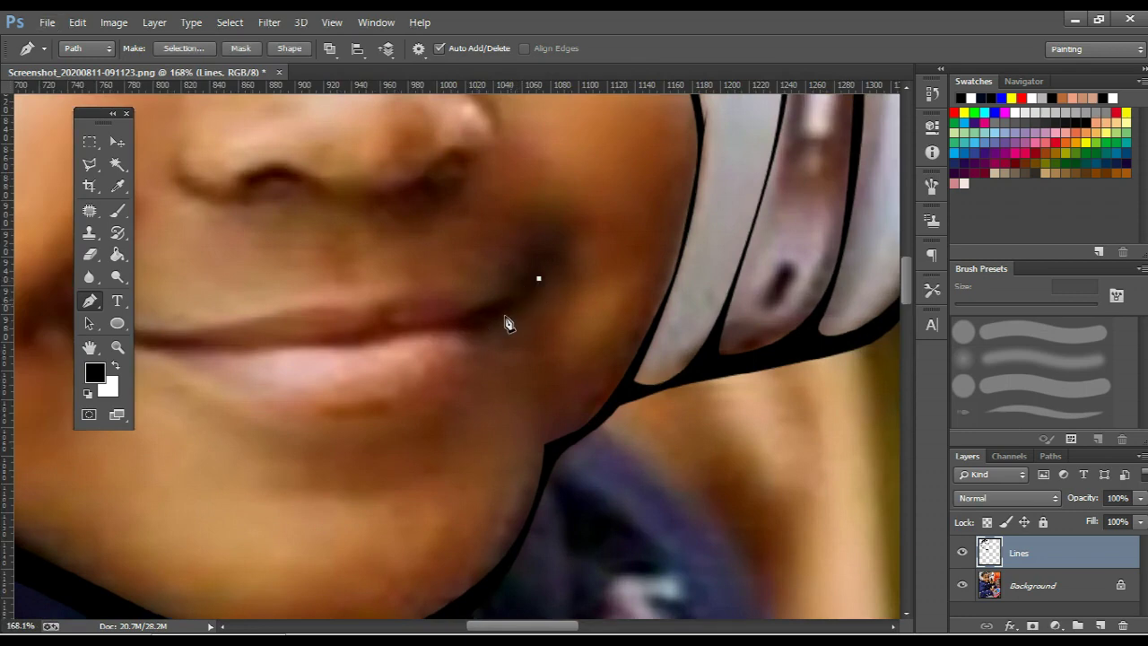
{"action": "mouse_move", "coordinate": [509, 305]}
{"action": "left_mouse_down"}
{"action": "mouse_move", "coordinate": [485, 322]}
{"action": "mouse_move", "coordinate": [636, 319]}
{"action": "left_mouse_up"}
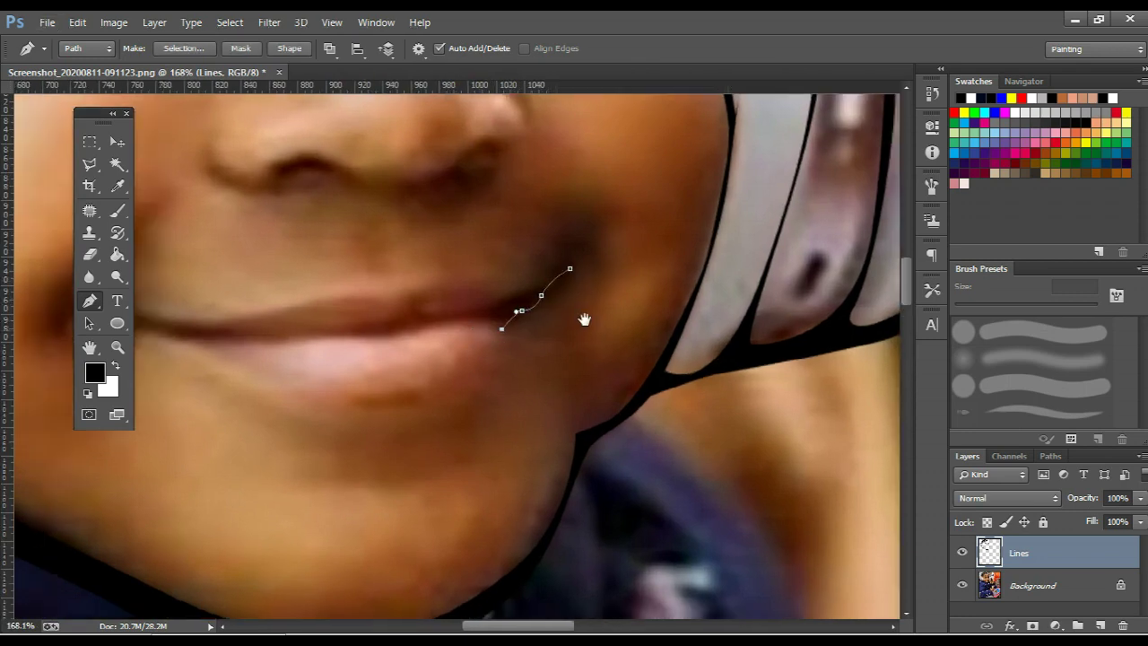
{"action": "left_click", "coordinate": [636, 316]}
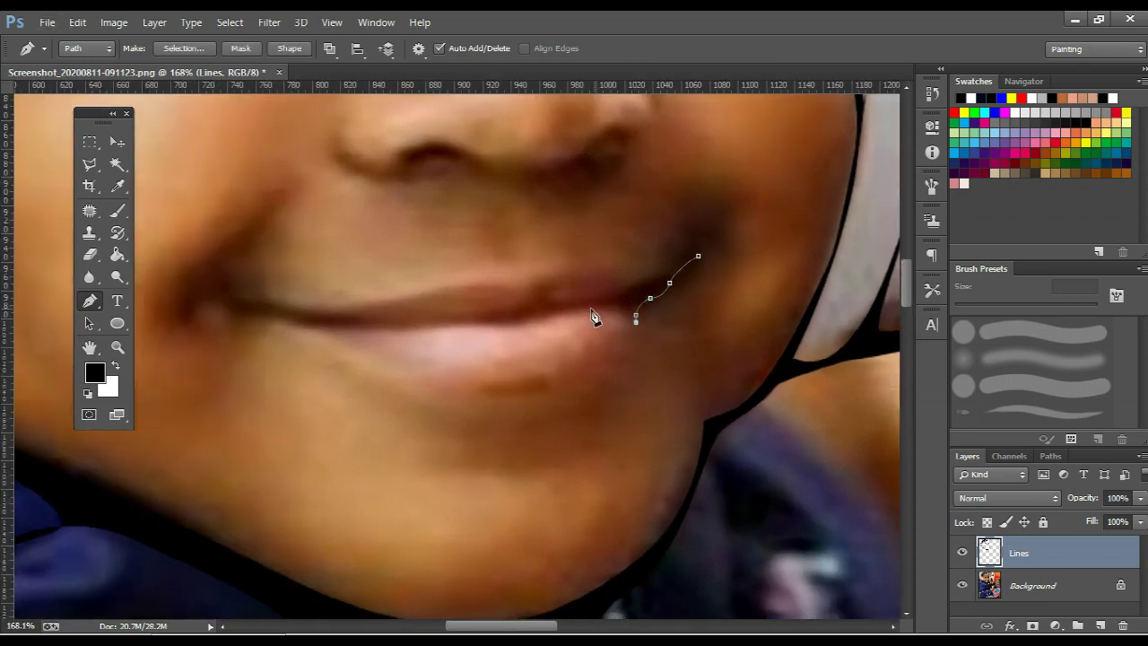
{"action": "left_click", "coordinate": [544, 321]}
{"action": "left_click_drag", "start_coordinate": [292, 323], "coordinate": [275, 320]}
{"action": "left_click", "coordinate": [230, 328]}
{"action": "left_click_drag", "start_coordinate": [275, 310], "coordinate": [328, 323]}
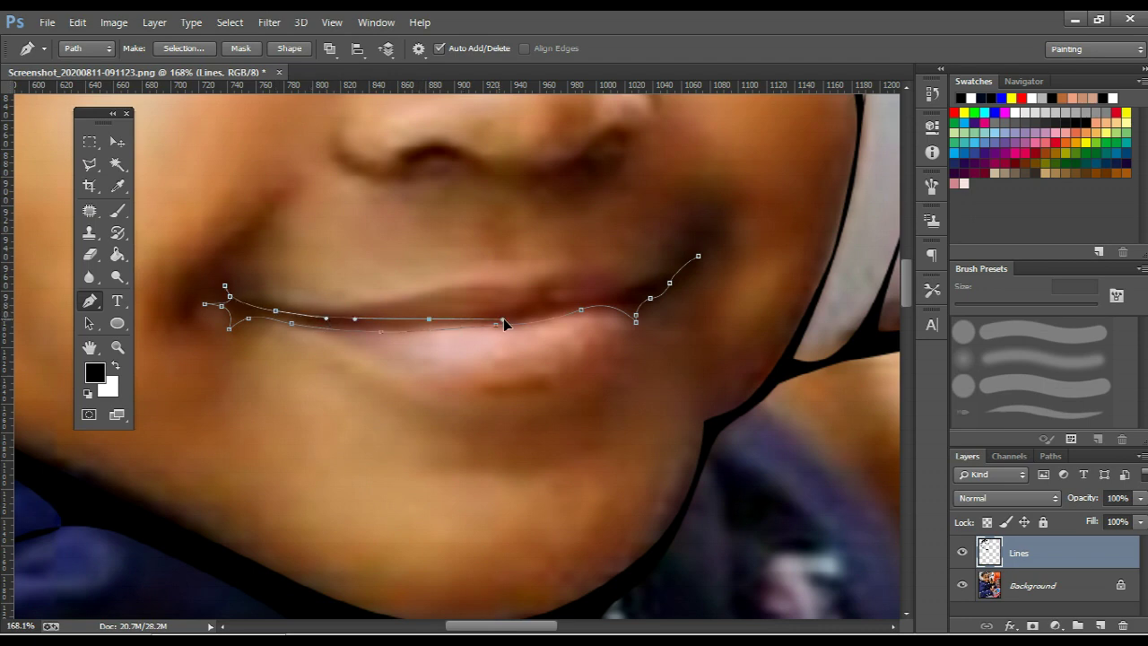
{"action": "left_click_drag", "start_coordinate": [539, 308], "coordinate": [679, 275]}
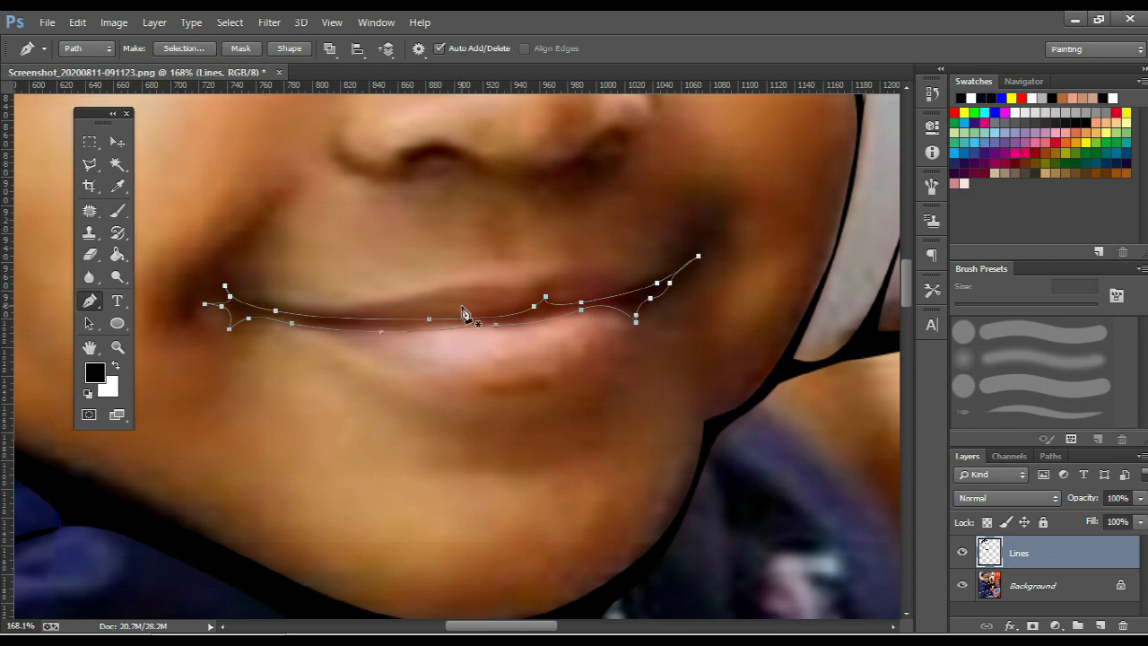
Trace a closed outline beneath the lower lip, undoing one misplaced anchor
{"action": "scroll", "coordinate": [408, 309], "scroll_direction": "up", "scroll_amount": 1}
{"action": "left_click", "coordinate": [674, 352]}
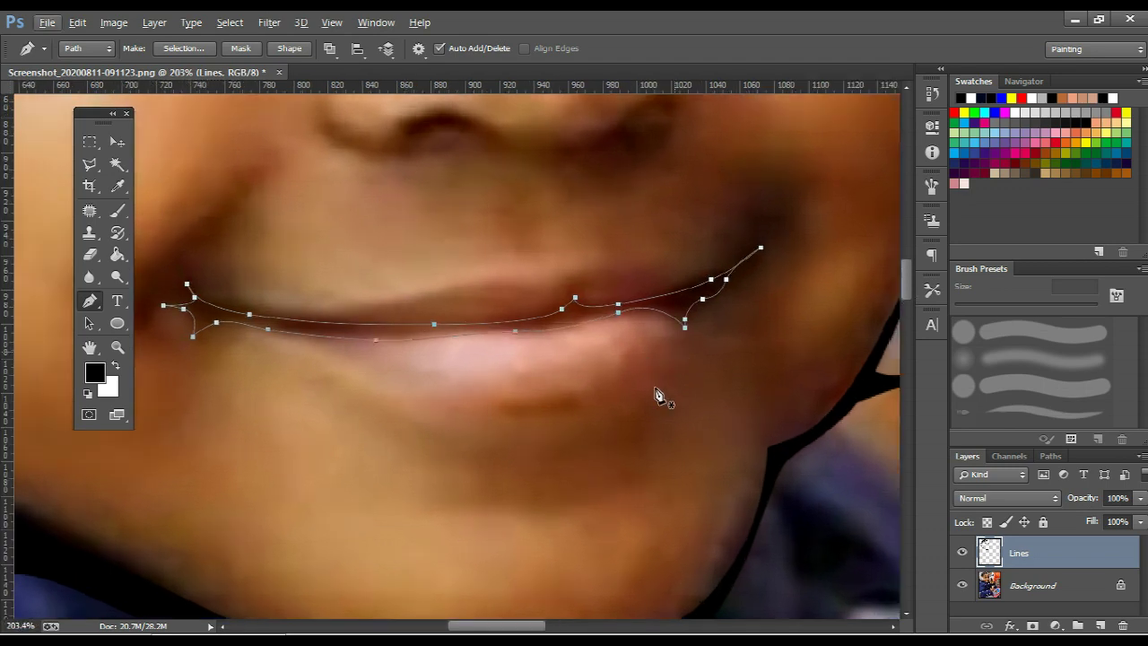
{"action": "mouse_move", "coordinate": [621, 420]}
{"action": "left_mouse_down"}
{"action": "mouse_move", "coordinate": [491, 441]}
{"action": "mouse_move", "coordinate": [416, 421]}
{"action": "left_mouse_up"}
{"action": "key", "text": "ctrl+z"}
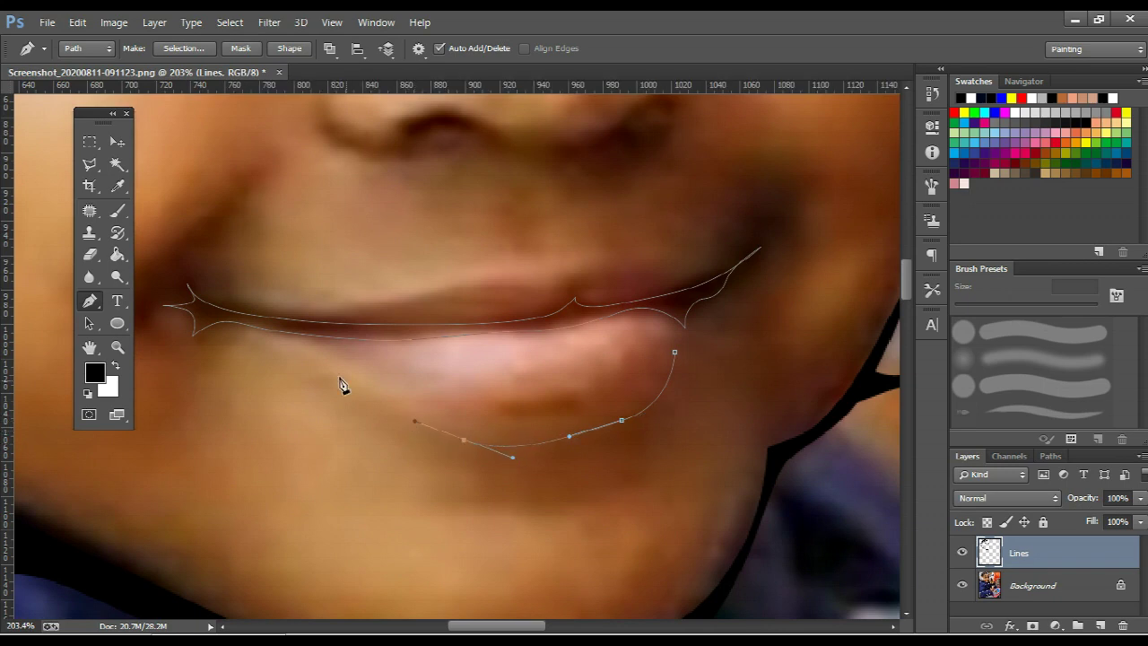
{"action": "left_click", "coordinate": [335, 371]}
{"action": "left_click_drag", "start_coordinate": [516, 456], "coordinate": [521, 453]}
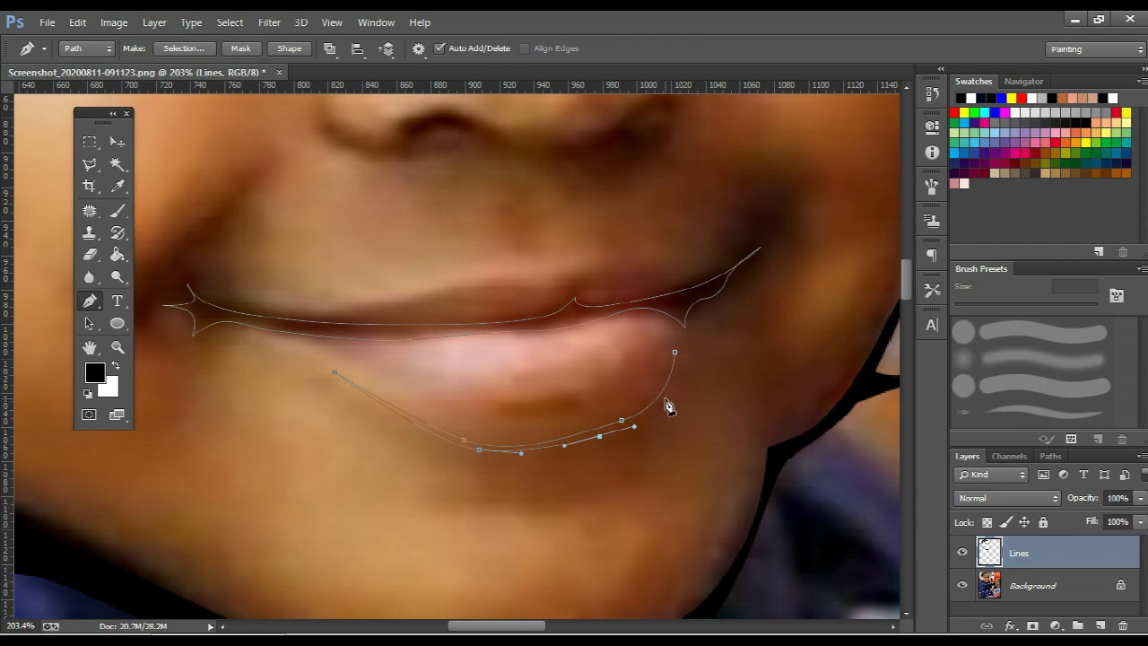
{"action": "left_click_drag", "start_coordinate": [667, 398], "coordinate": [679, 382]}
{"action": "left_click", "coordinate": [675, 353]}
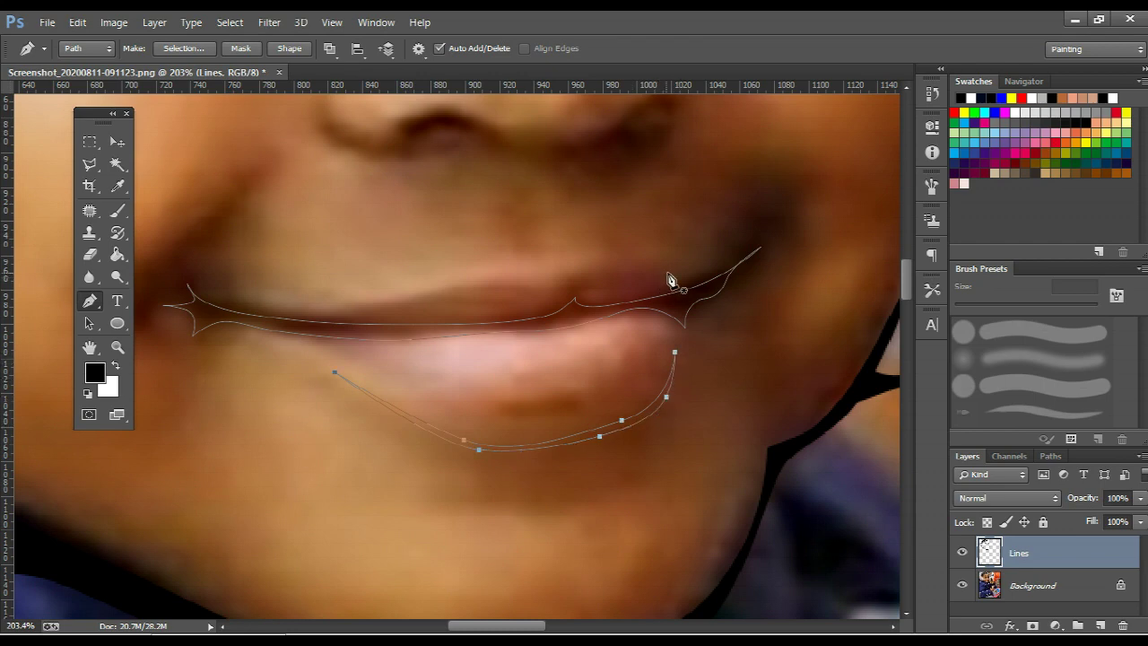
Draw a curved path along the upper lip edge
{"action": "left_click", "coordinate": [593, 265]}
{"action": "left_click_drag", "start_coordinate": [475, 281], "coordinate": [437, 288]}
{"action": "left_click_drag", "start_coordinate": [350, 316], "coordinate": [484, 269]}
{"action": "left_click_drag", "start_coordinate": [556, 277], "coordinate": [599, 262]}
Stroke the lip paths in black with the brush
{"action": "right_click", "coordinate": [455, 225]}
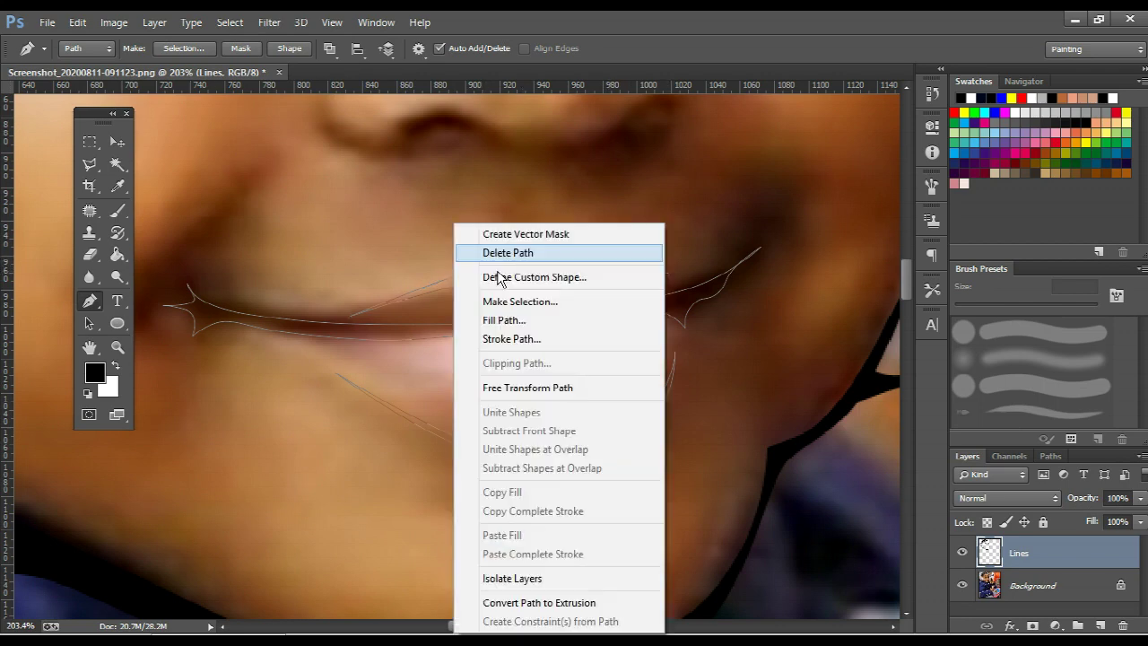
{"action": "left_click", "coordinate": [511, 339]}
{"action": "key", "text": "Return"}
{"action": "scroll", "coordinate": [524, 348], "scroll_direction": "down", "scroll_amount": 1}
Toggle the photo and Lines layers to compare the line art against the photo
{"action": "scroll", "coordinate": [525, 348], "scroll_direction": "down", "scroll_amount": 12}
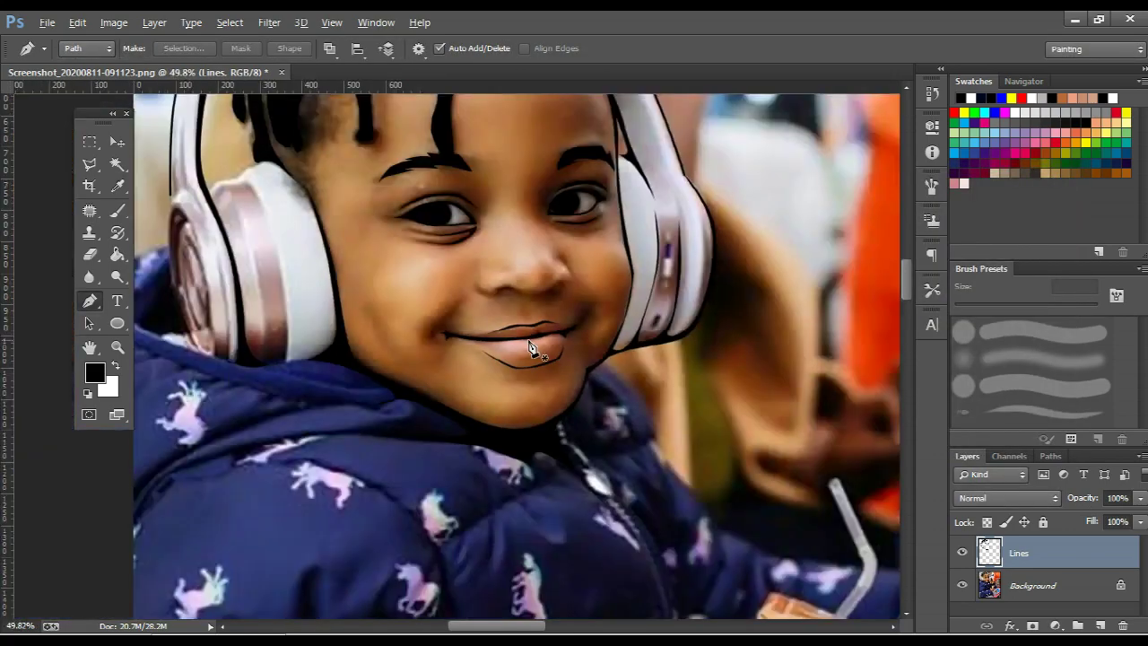
{"action": "scroll", "coordinate": [525, 348], "scroll_direction": "down", "scroll_amount": 2}
{"action": "scroll", "coordinate": [525, 348], "scroll_direction": "down", "scroll_amount": 1}
{"action": "left_click", "coordinate": [954, 584]}
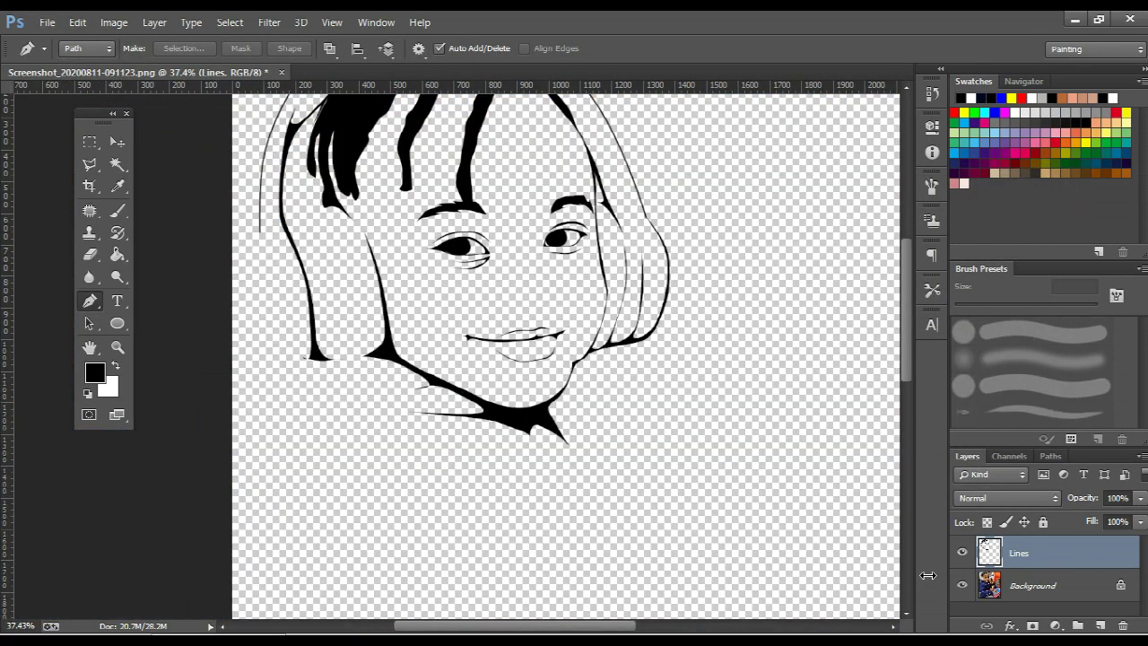
{"action": "left_click", "coordinate": [962, 553]}
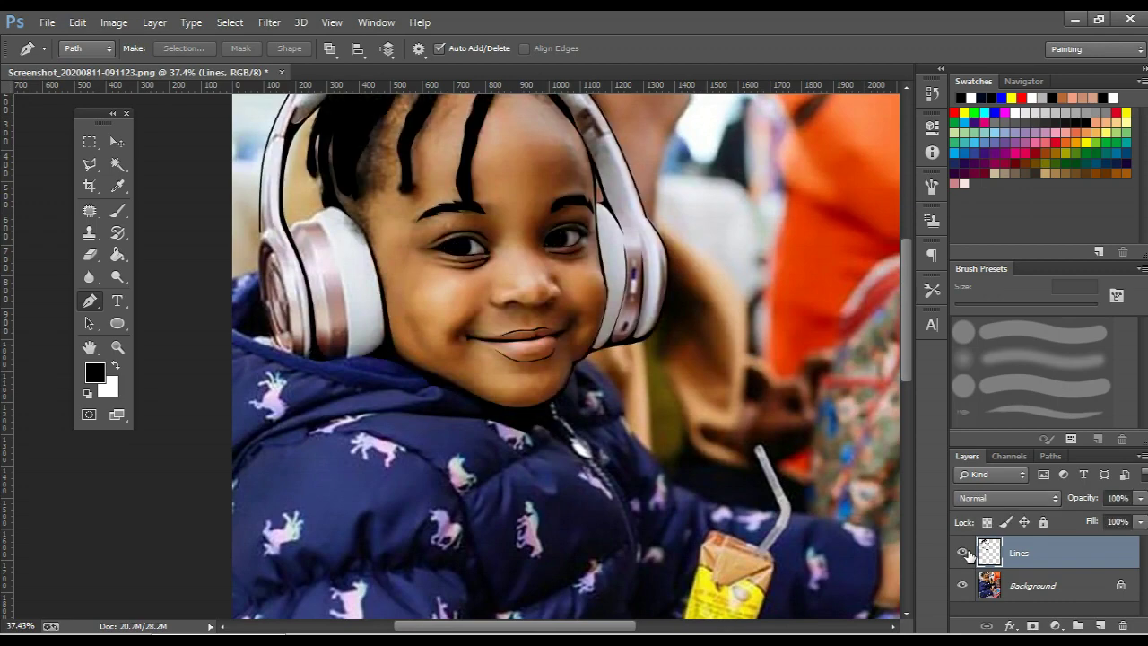
{"action": "left_click", "coordinate": [962, 553]}
Zoom in on the nose and place two anchors down its side
{"action": "scroll", "coordinate": [601, 334], "scroll_direction": "up", "scroll_amount": 7}
{"action": "scroll", "coordinate": [560, 291], "scroll_direction": "up", "scroll_amount": 6}
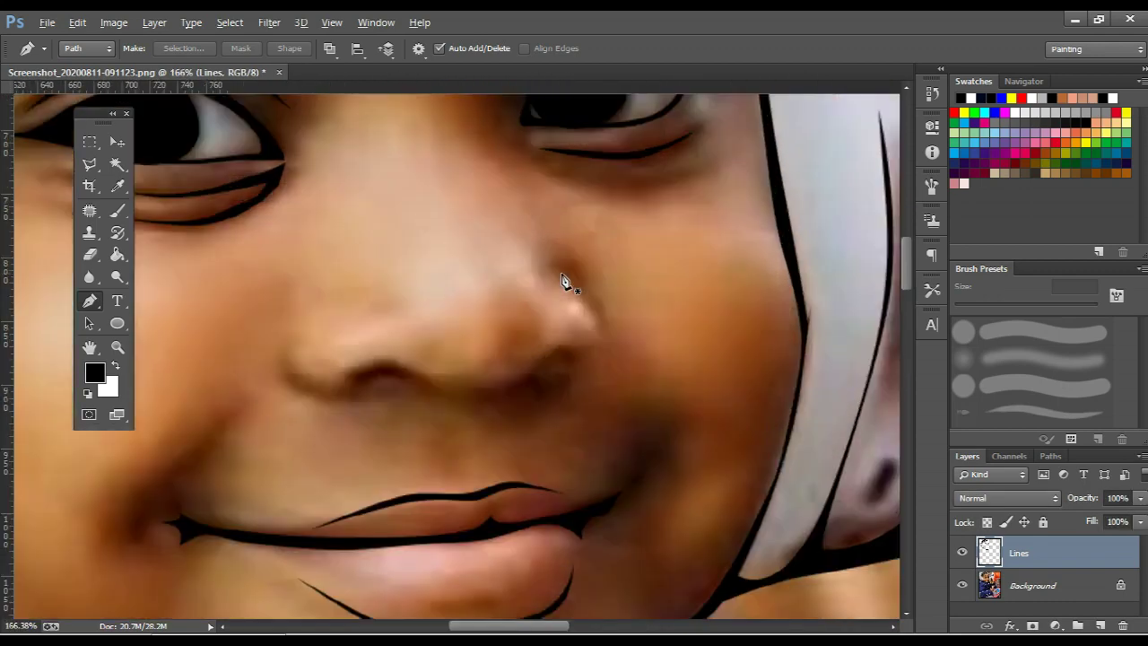
{"action": "scroll", "coordinate": [571, 280], "scroll_direction": "up", "scroll_amount": 2}
{"action": "left_click", "coordinate": [574, 262]}
{"action": "left_click", "coordinate": [605, 314]}
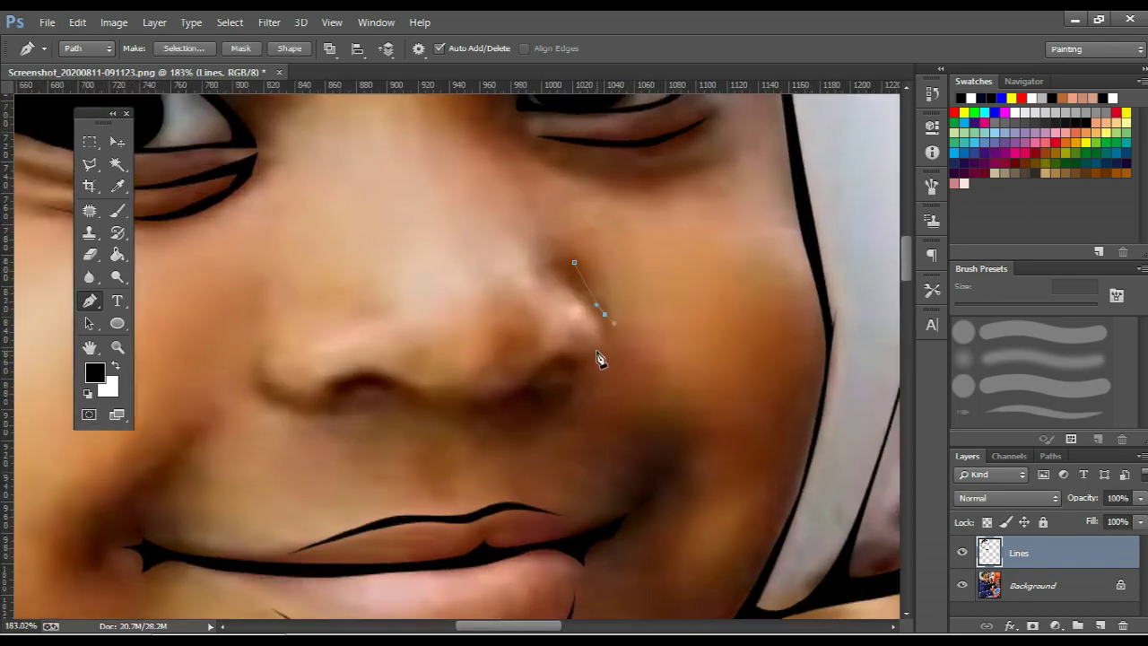
Delete the unfinished path and redraw the nose outline around both nostrils
{"action": "key", "text": "BackSpace"}
{"action": "key", "text": "BackSpace"}
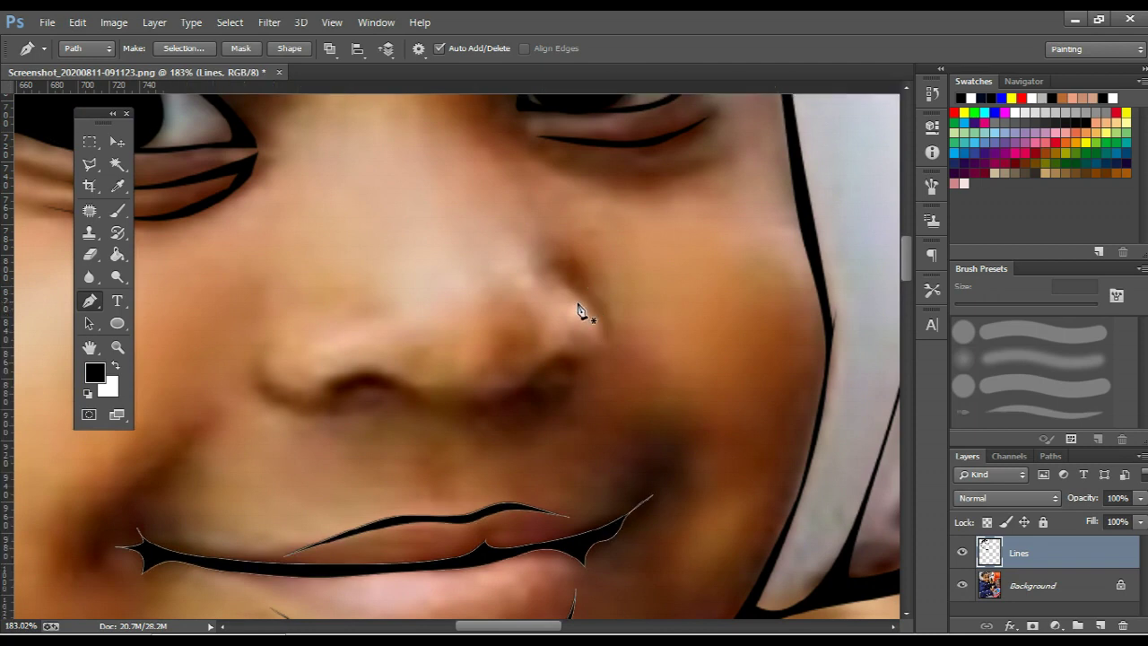
{"action": "left_click", "coordinate": [555, 277]}
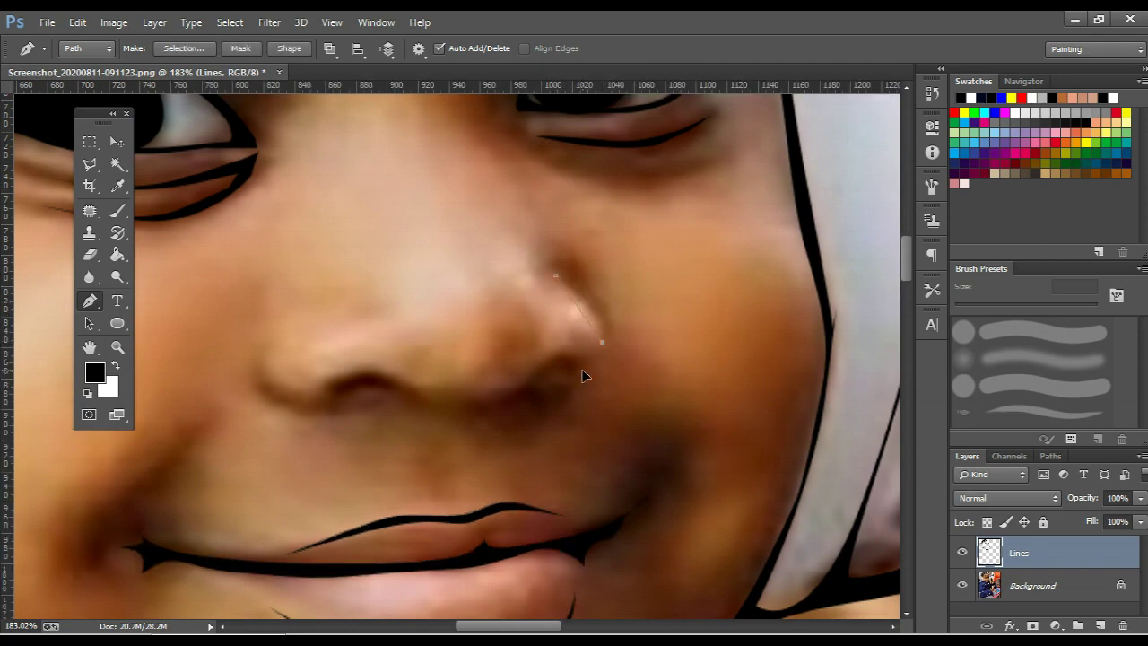
{"action": "mouse_move", "coordinate": [558, 390]}
{"action": "left_mouse_down"}
{"action": "mouse_move", "coordinate": [538, 390]}
{"action": "mouse_move", "coordinate": [541, 379]}
{"action": "mouse_move", "coordinate": [519, 395]}
{"action": "left_mouse_up"}
{"action": "mouse_move", "coordinate": [453, 407]}
{"action": "left_mouse_down"}
{"action": "mouse_move", "coordinate": [359, 376]}
{"action": "mouse_move", "coordinate": [368, 410]}
{"action": "left_mouse_up"}
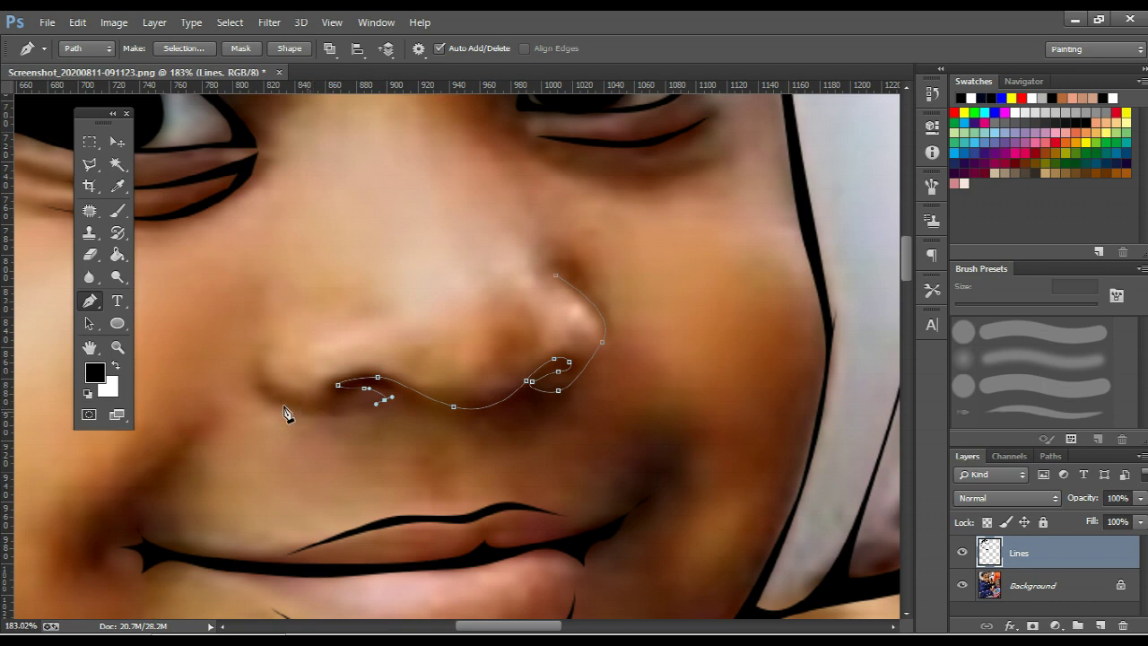
{"action": "left_click", "coordinate": [267, 395]}
{"action": "left_click_drag", "start_coordinate": [278, 332], "coordinate": [257, 366]}
{"action": "left_click_drag", "start_coordinate": [322, 420], "coordinate": [370, 424]}
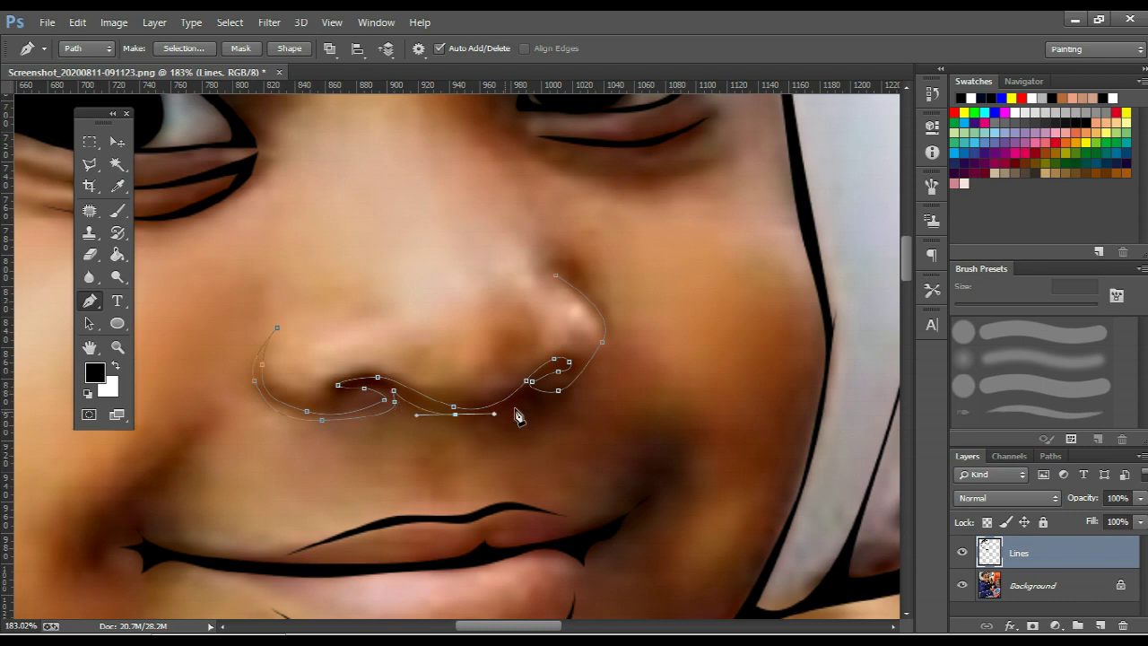
{"action": "left_click_drag", "start_coordinate": [544, 398], "coordinate": [556, 399]}
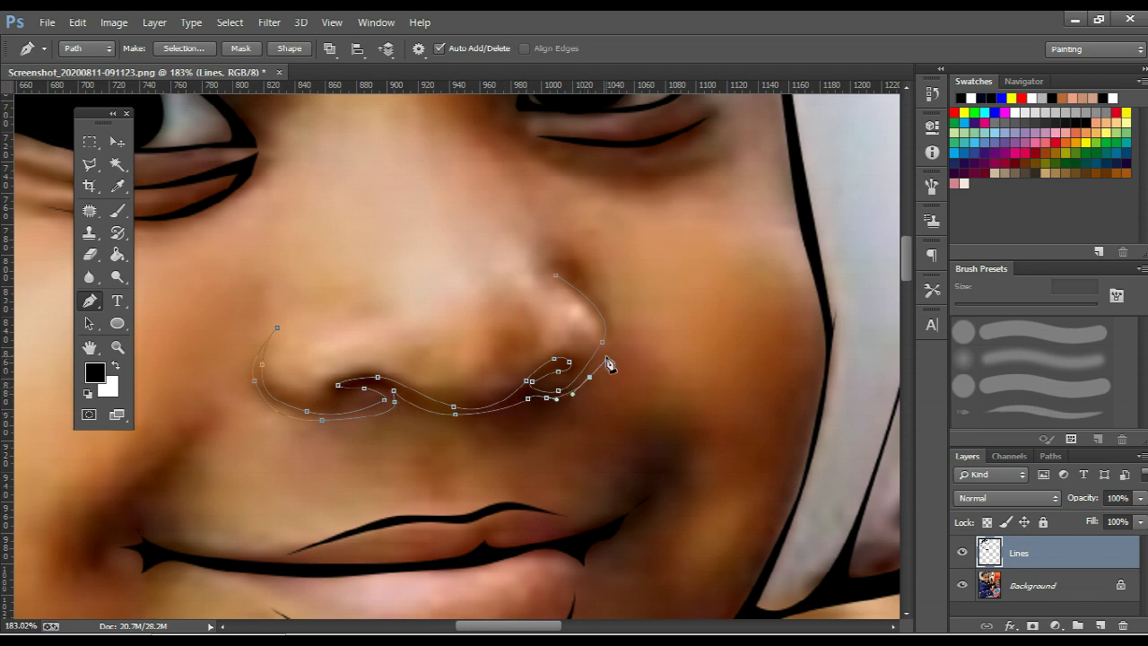
{"action": "left_click_drag", "start_coordinate": [608, 364], "coordinate": [613, 328]}
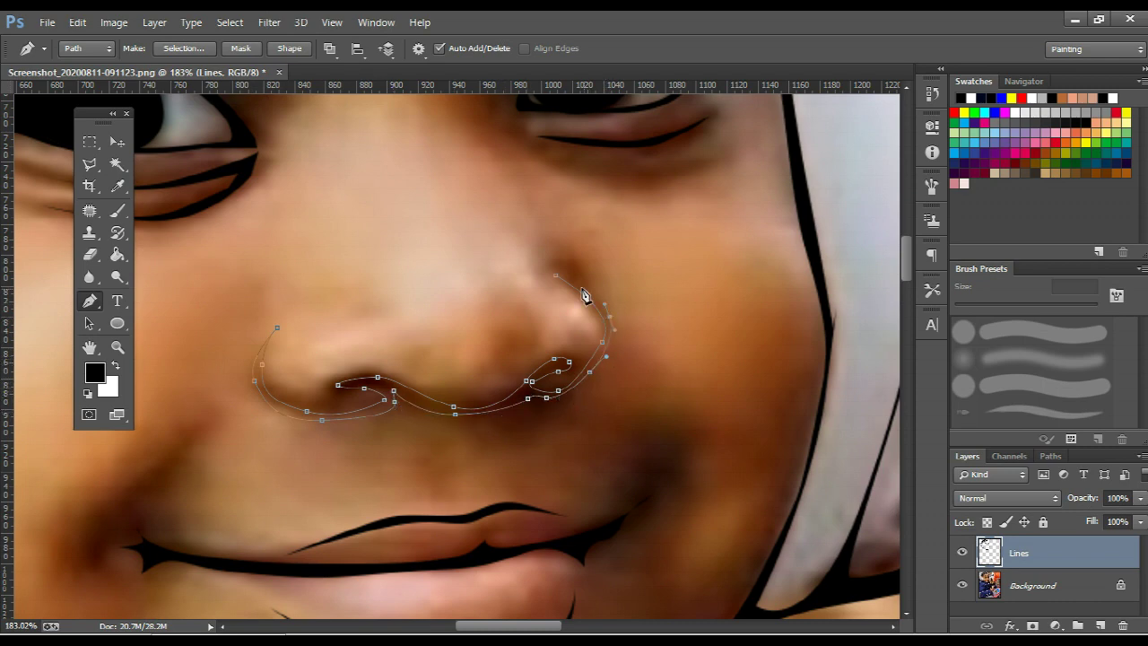
Stroke the nose outline in black
{"action": "scroll", "coordinate": [575, 283], "scroll_direction": "up", "scroll_amount": 1}
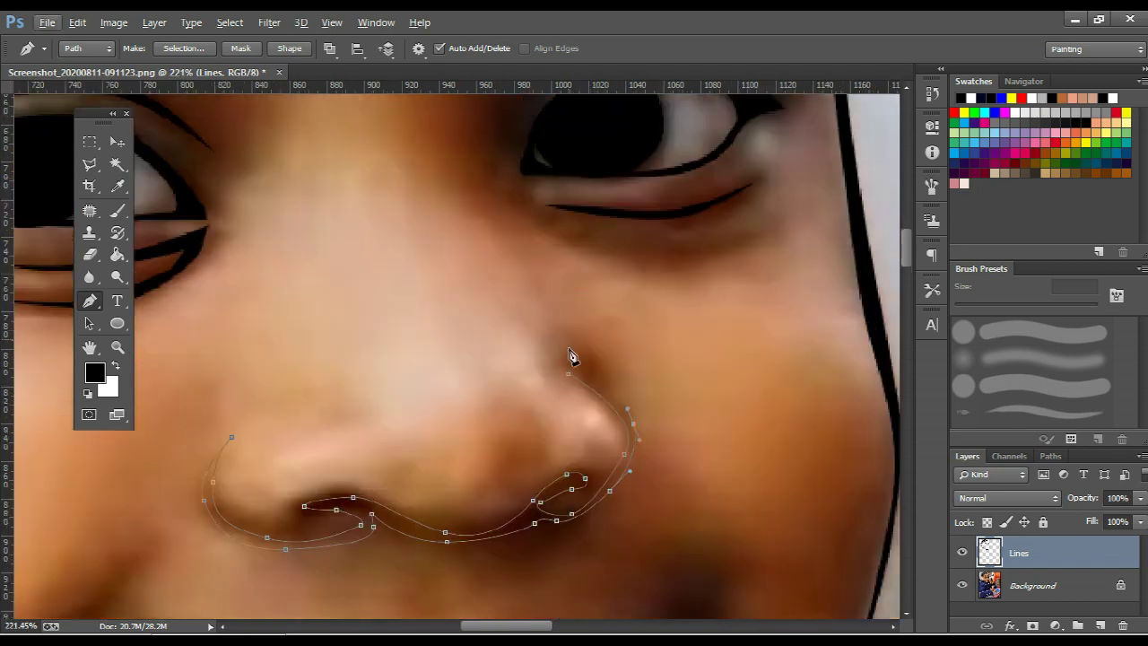
{"action": "scroll", "coordinate": [266, 288], "scroll_direction": "down", "scroll_amount": 1}
{"action": "right_click", "coordinate": [403, 308]}
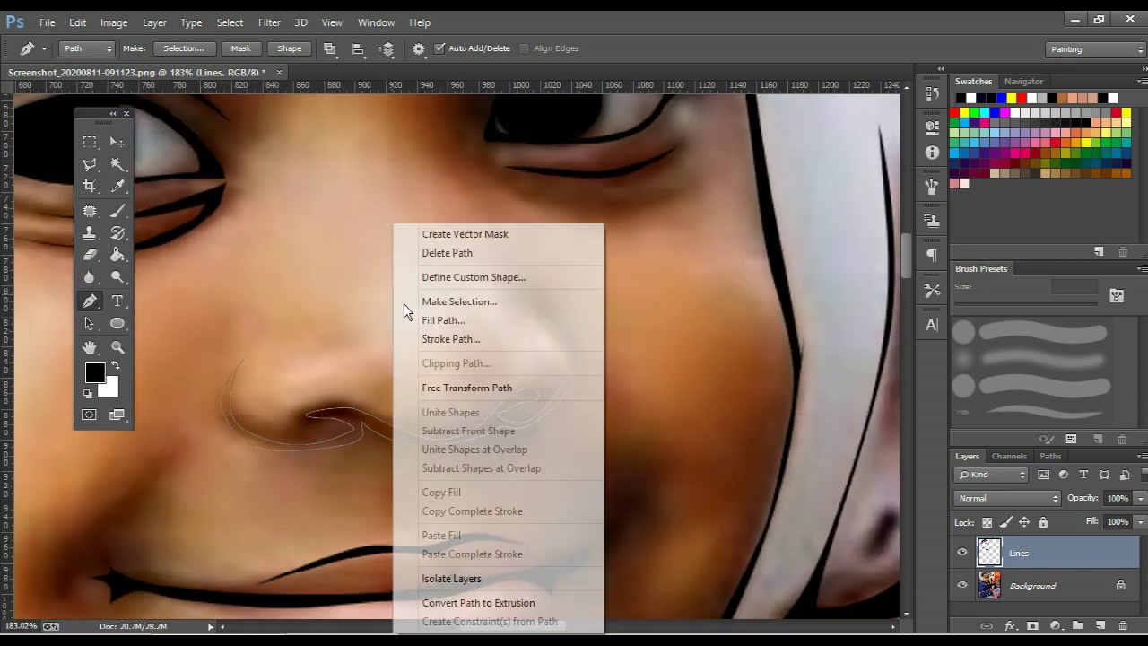
{"action": "left_click", "coordinate": [403, 316]}
Draw a crease shape at the left corner of the smile
{"action": "scroll", "coordinate": [446, 295], "scroll_direction": "down", "scroll_amount": 3}
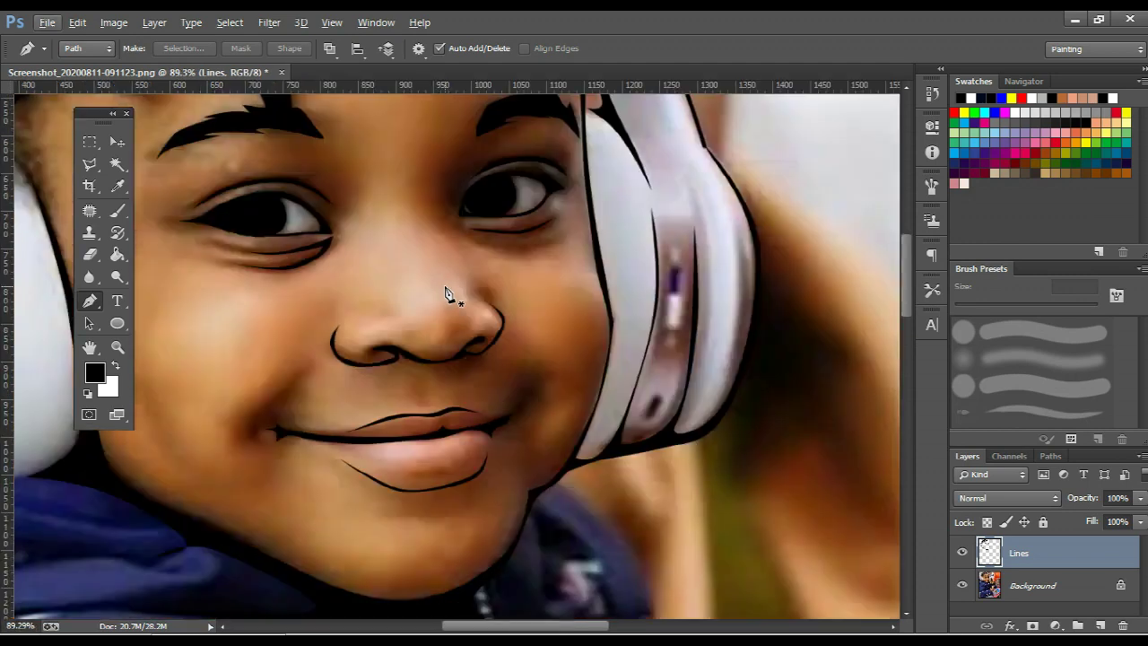
{"action": "scroll", "coordinate": [244, 438], "scroll_direction": "up", "scroll_amount": 2}
{"action": "mouse_move", "coordinate": [243, 440]}
{"action": "left_mouse_down"}
{"action": "mouse_move", "coordinate": [438, 323]}
{"action": "mouse_move", "coordinate": [413, 345]}
{"action": "left_mouse_up"}
{"action": "scroll", "coordinate": [437, 321], "scroll_direction": "up", "scroll_amount": 1}
{"action": "left_click", "coordinate": [519, 230]}
{"action": "left_click", "coordinate": [442, 305]}
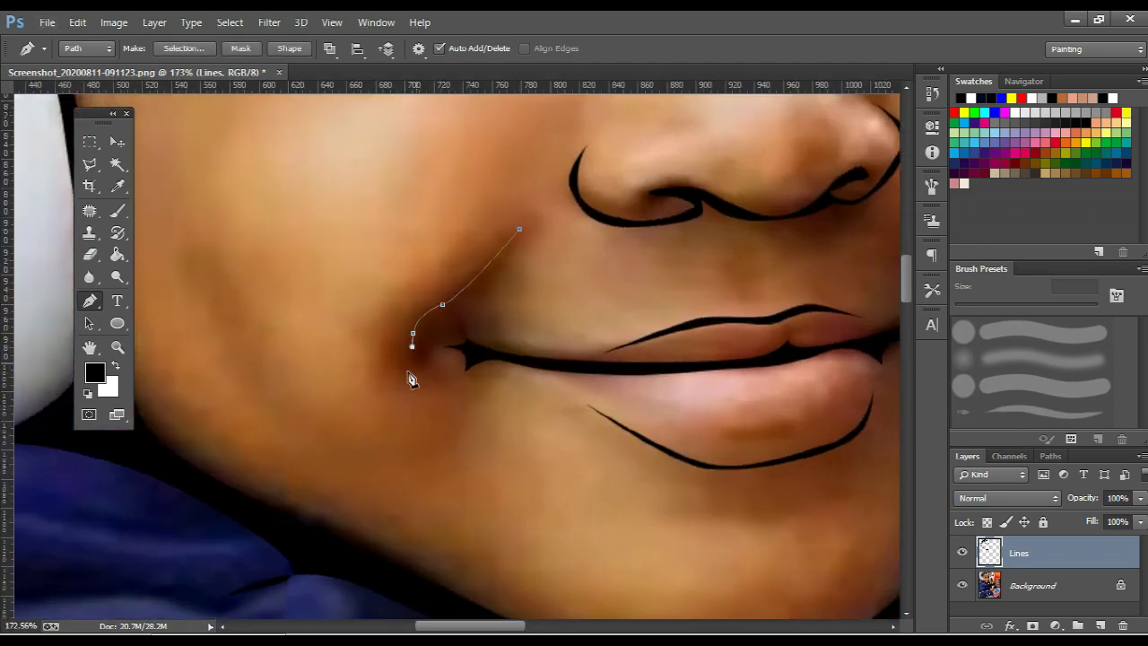
{"action": "left_click", "coordinate": [398, 375]}
{"action": "mouse_move", "coordinate": [441, 381]}
{"action": "left_mouse_down"}
{"action": "mouse_move", "coordinate": [436, 344]}
{"action": "mouse_move", "coordinate": [473, 330]}
{"action": "mouse_move", "coordinate": [492, 271]}
{"action": "mouse_move", "coordinate": [756, 275]}
{"action": "mouse_move", "coordinate": [687, 256]}
{"action": "mouse_move", "coordinate": [729, 260]}
{"action": "left_mouse_up"}
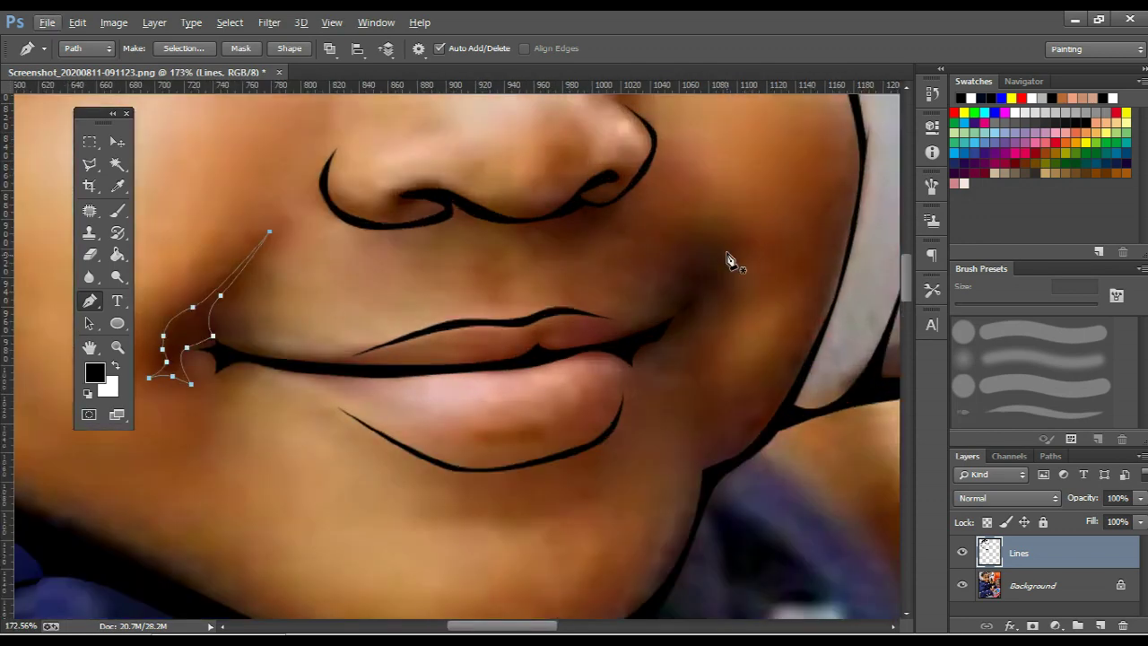
Draw a closed crease shape at the right mouth corner
{"action": "left_click", "coordinate": [727, 252]}
{"action": "mouse_move", "coordinate": [699, 317]}
{"action": "left_mouse_down"}
{"action": "mouse_move", "coordinate": [688, 336]}
{"action": "mouse_move", "coordinate": [706, 266]}
{"action": "left_mouse_up"}
{"action": "left_click", "coordinate": [727, 252]}
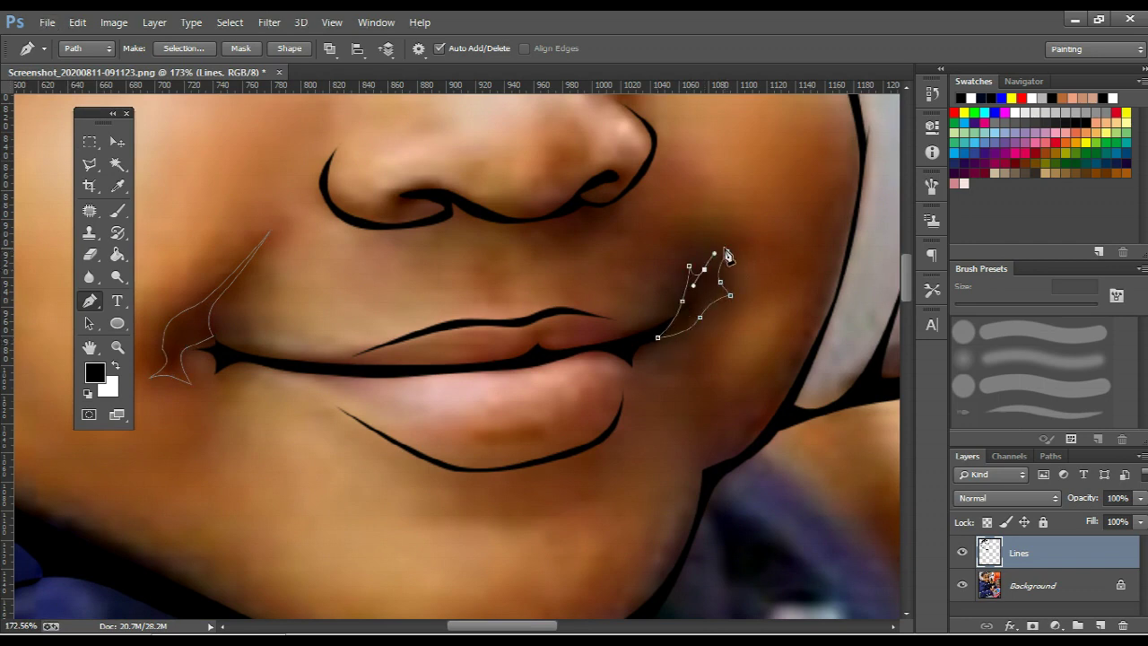
{"action": "scroll", "coordinate": [487, 293], "scroll_direction": "down", "scroll_amount": 1}
{"action": "scroll", "coordinate": [487, 293], "scroll_direction": "down", "scroll_amount": 4}
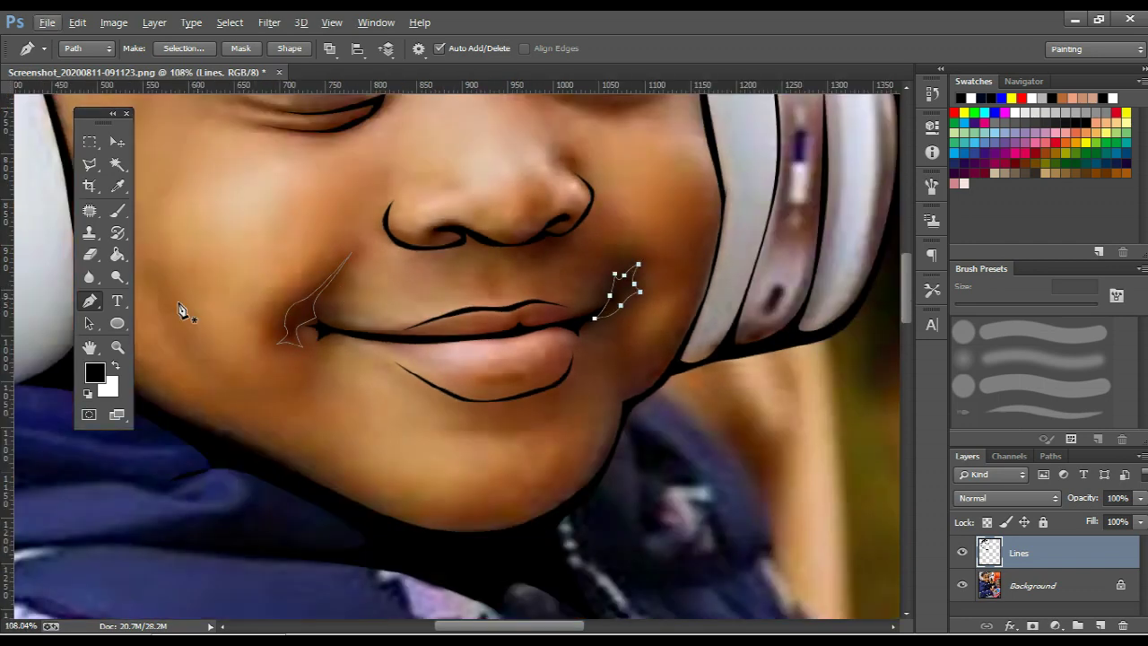
Fill the crease shapes black, deselect the paths, fit the image and toggle the photo
{"action": "right_click", "coordinate": [310, 234]}
{"action": "left_click", "coordinate": [482, 318]}
{"action": "key", "text": "Return"}
{"action": "key", "text": "Escape"}
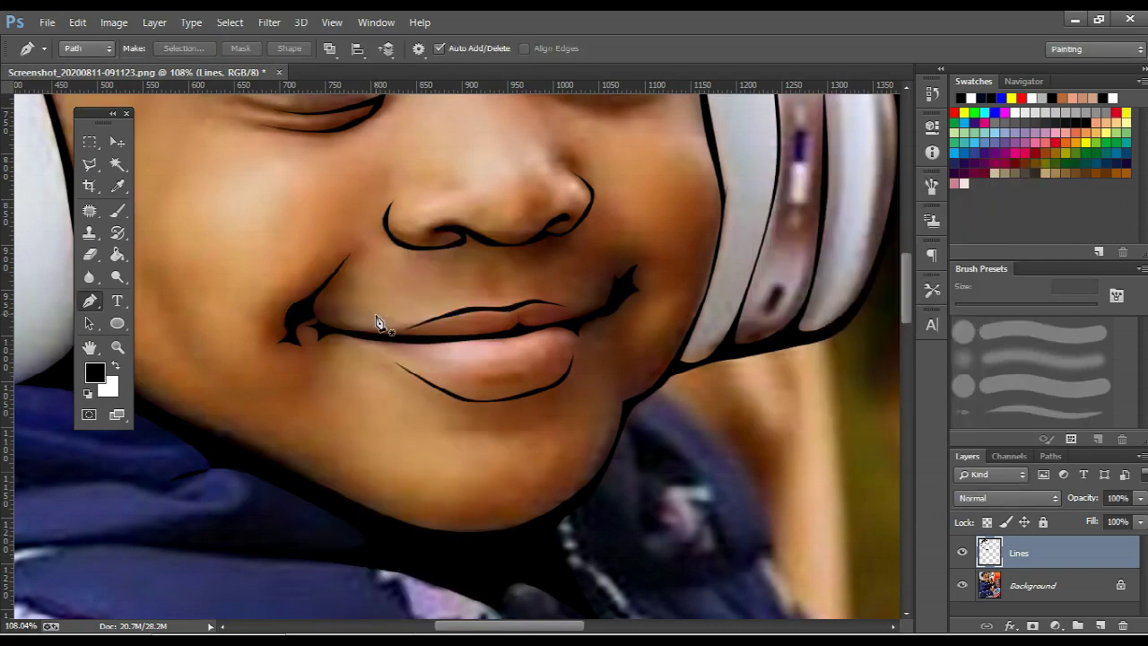
{"action": "key", "text": "ctrl+0"}
{"action": "left_click", "coordinate": [958, 585]}
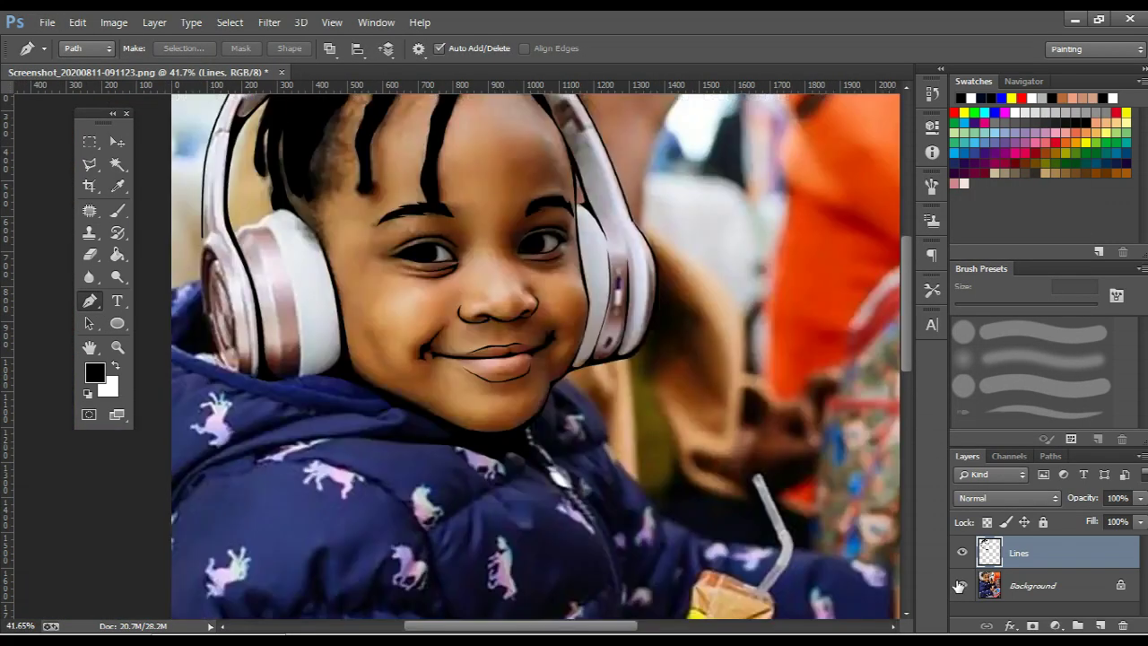
Save the artwork as Screenshot_20200811-091123.psd in Photoshop format
{"action": "left_click", "coordinate": [47, 21]}
{"action": "left_click", "coordinate": [119, 215]}
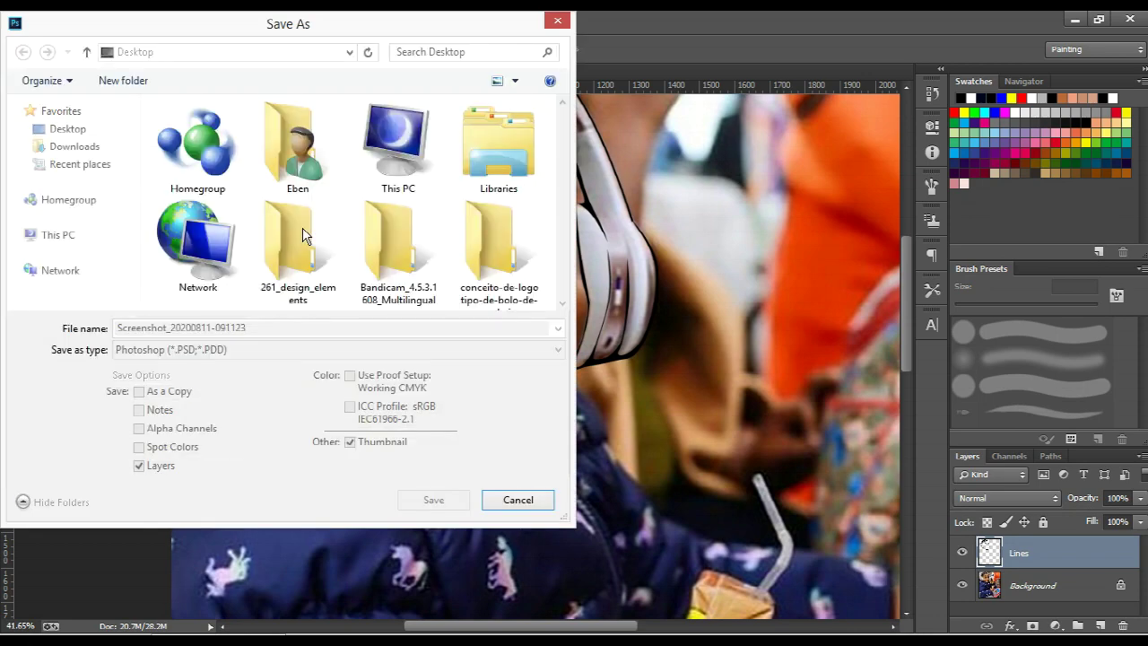
{"action": "key", "text": "Escape"}
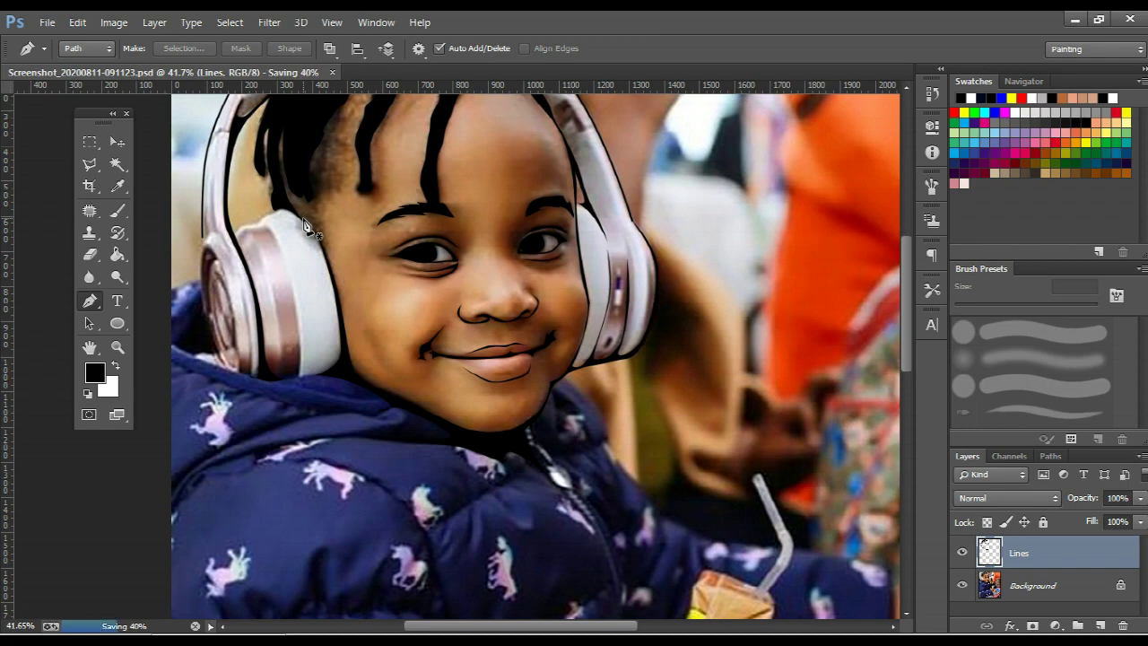
Hide the photo to check the lines, then zoom in on the left headphone
{"action": "scroll", "coordinate": [355, 220], "scroll_direction": "down", "scroll_amount": 1}
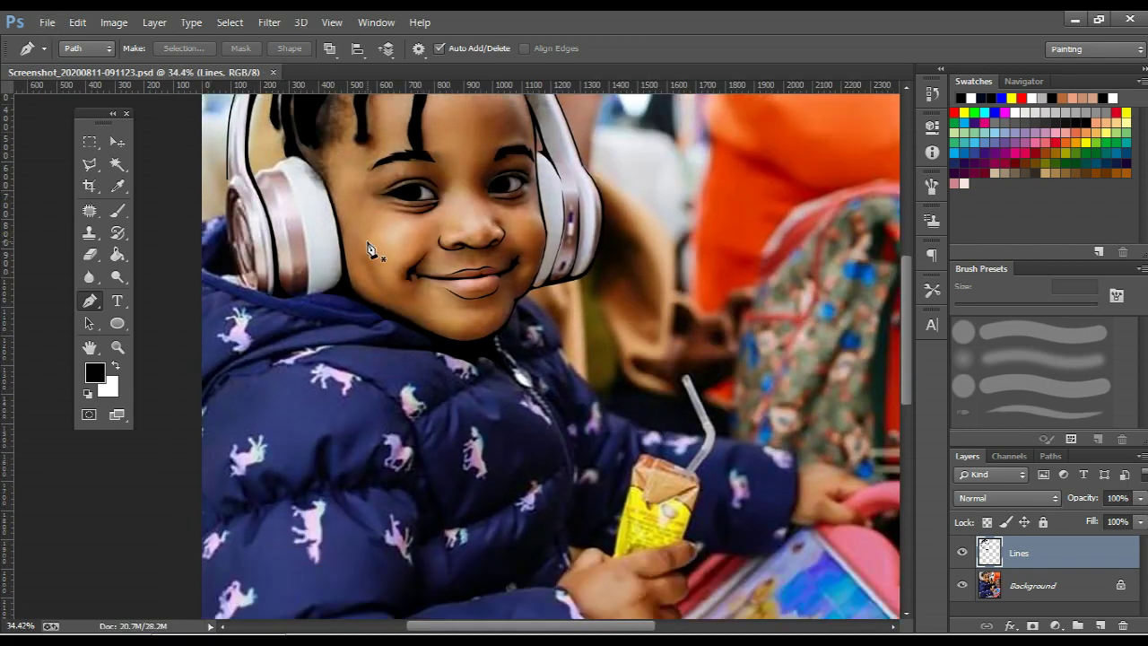
{"action": "scroll", "coordinate": [368, 250], "scroll_direction": "down", "scroll_amount": 1}
{"action": "scroll", "coordinate": [743, 413], "scroll_direction": "down", "scroll_amount": 1}
{"action": "left_click", "coordinate": [962, 585]}
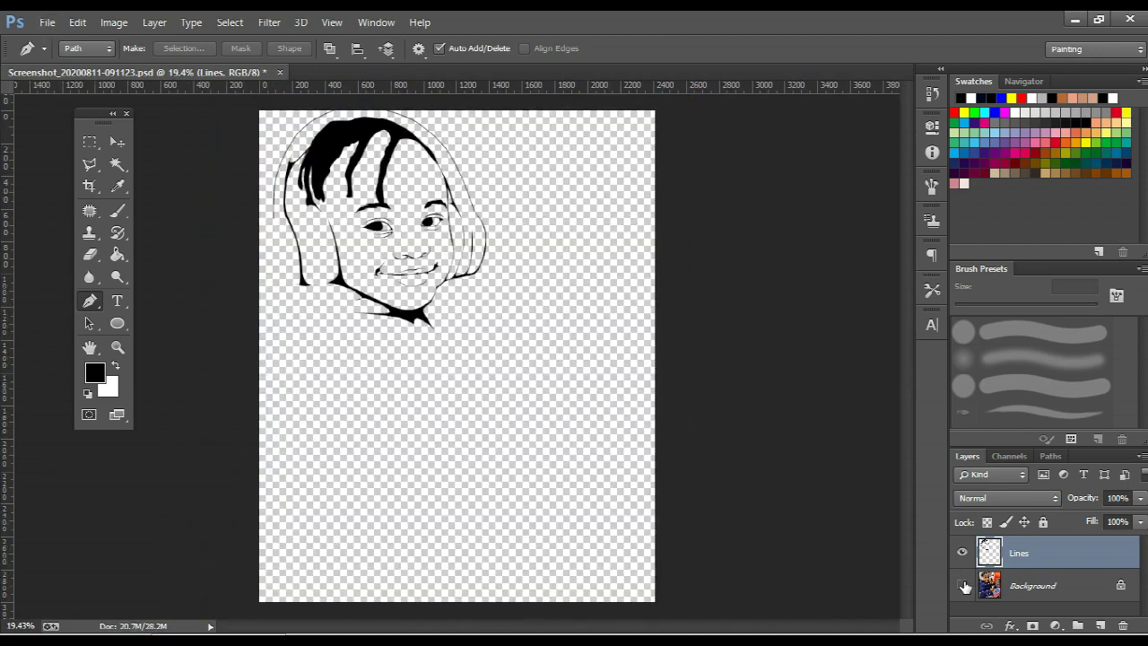
{"action": "scroll", "coordinate": [404, 206], "scroll_direction": "up", "scroll_amount": 4}
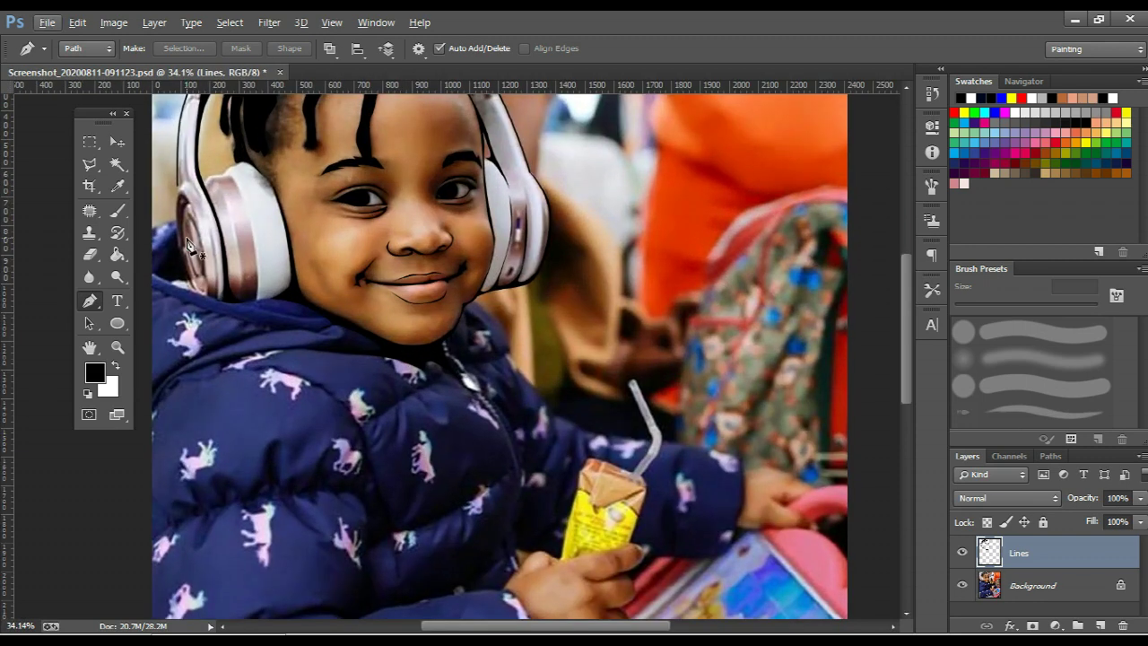
{"action": "scroll", "coordinate": [263, 191], "scroll_direction": "up", "scroll_amount": 3}
{"action": "scroll", "coordinate": [263, 191], "scroll_direction": "up", "scroll_amount": 2}
Trace a closed Pen path around the inner edge of the left headphone's pink ear cushion
{"action": "left_click", "coordinate": [272, 197]}
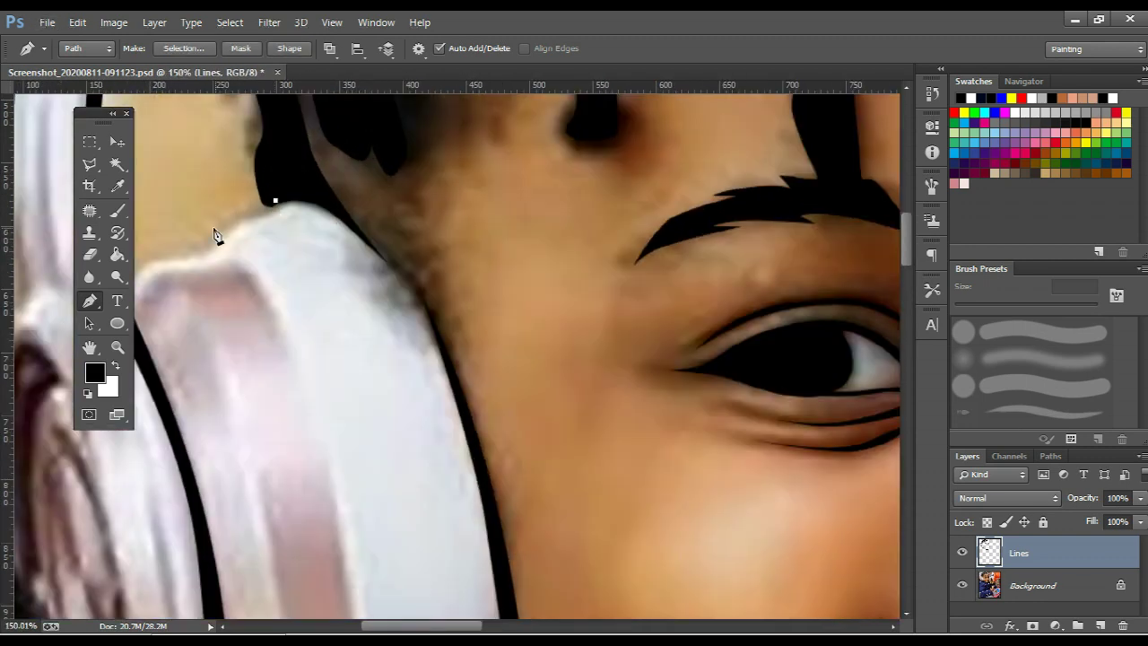
{"action": "mouse_move", "coordinate": [204, 229]}
{"action": "left_mouse_down"}
{"action": "mouse_move", "coordinate": [190, 247]}
{"action": "mouse_move", "coordinate": [371, 234]}
{"action": "left_mouse_up"}
{"action": "left_click", "coordinate": [290, 278]}
{"action": "left_click_drag", "start_coordinate": [441, 290], "coordinate": [466, 347]}
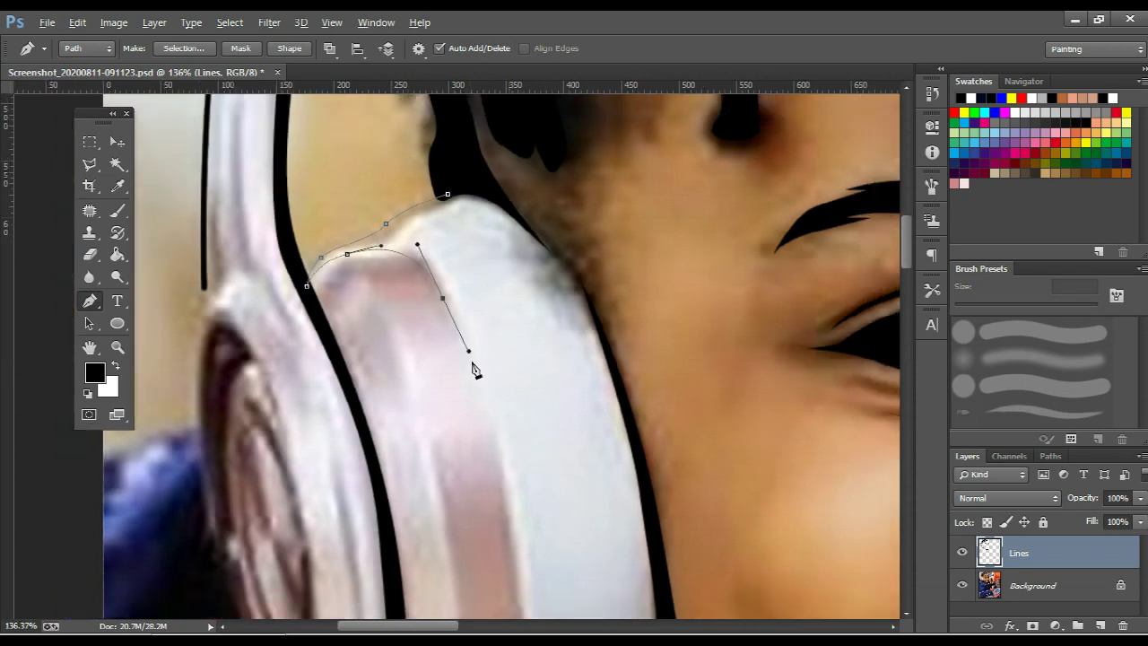
{"action": "scroll", "coordinate": [470, 359], "scroll_direction": "down", "scroll_amount": 2}
{"action": "left_click_drag", "start_coordinate": [498, 554], "coordinate": [500, 574]}
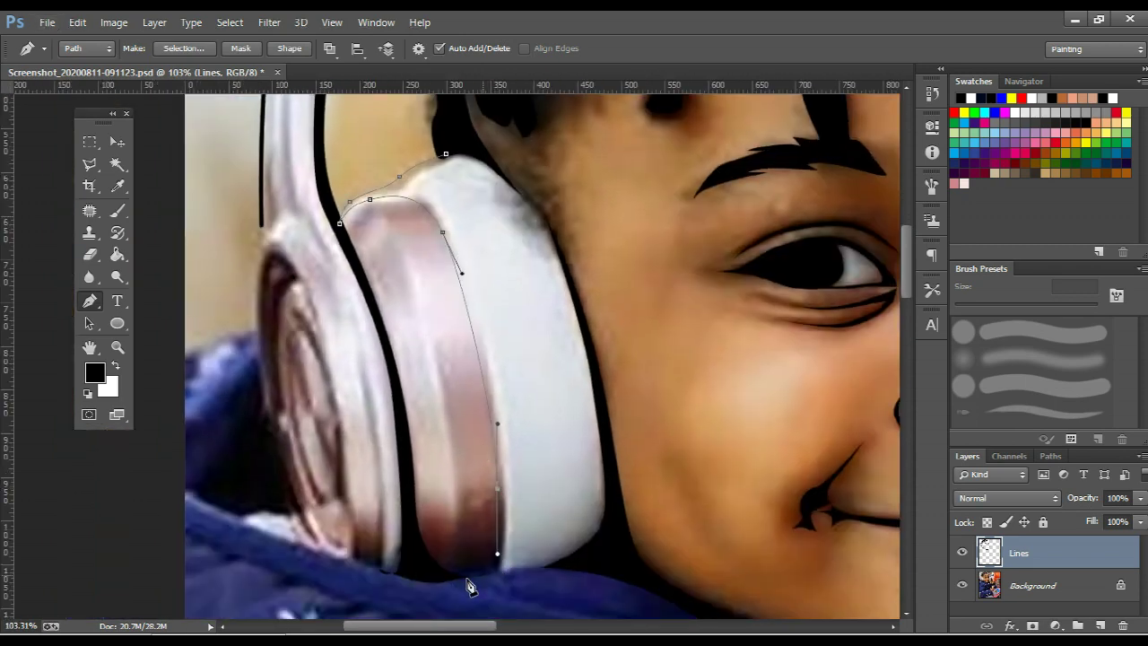
{"action": "left_click_drag", "start_coordinate": [588, 566], "coordinate": [554, 567]}
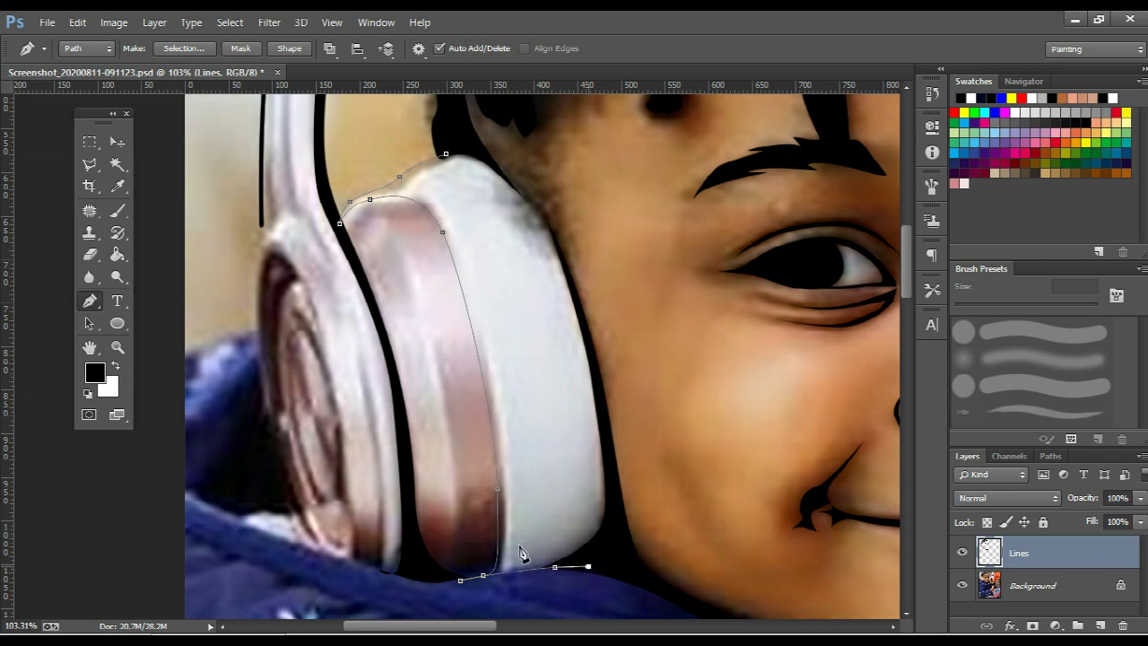
{"action": "left_click_drag", "start_coordinate": [509, 520], "coordinate": [505, 458]}
{"action": "mouse_move", "coordinate": [464, 266]}
{"action": "left_mouse_down"}
{"action": "mouse_move", "coordinate": [424, 169]}
{"action": "mouse_move", "coordinate": [466, 158]}
{"action": "left_mouse_up"}
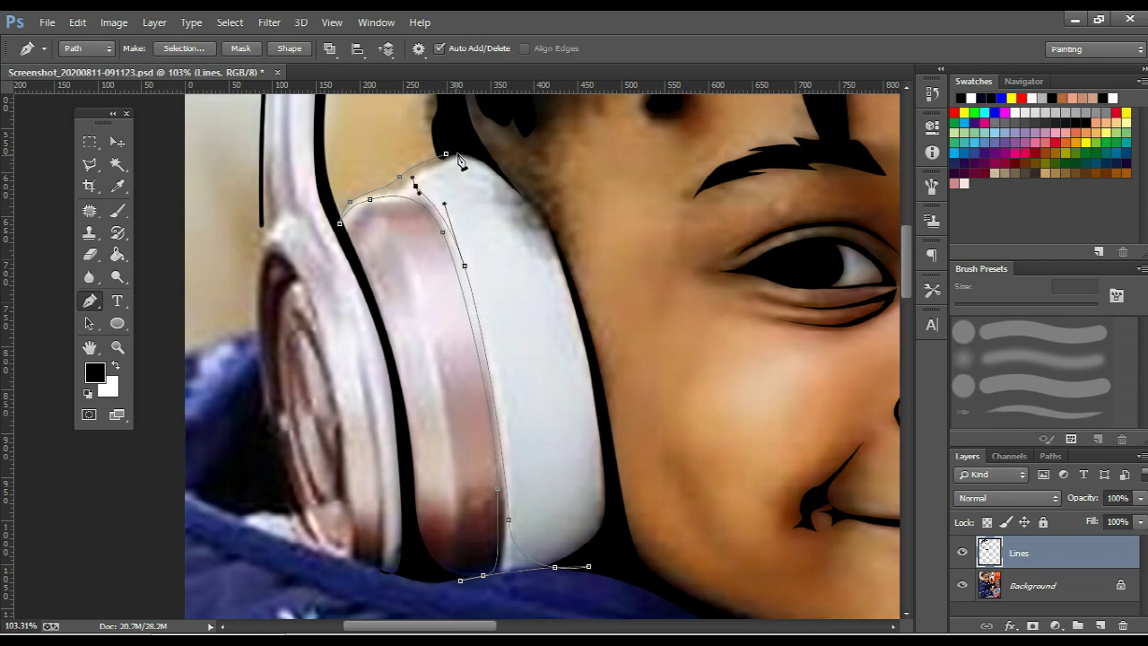
{"action": "left_click_drag", "start_coordinate": [446, 155], "coordinate": [458, 156]}
Stroke the ear cushion path with a black line on the Lines layer
{"action": "right_click", "coordinate": [486, 135]}
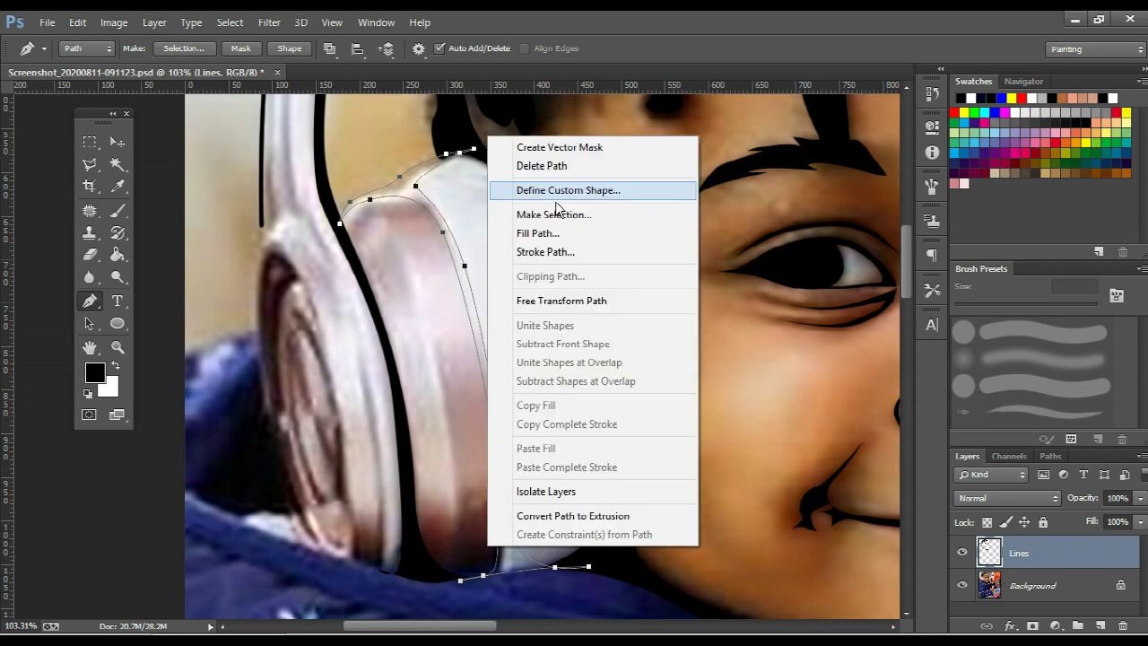
{"action": "left_click", "coordinate": [534, 231]}
{"action": "key", "text": "Return"}
{"action": "key", "text": "Return"}
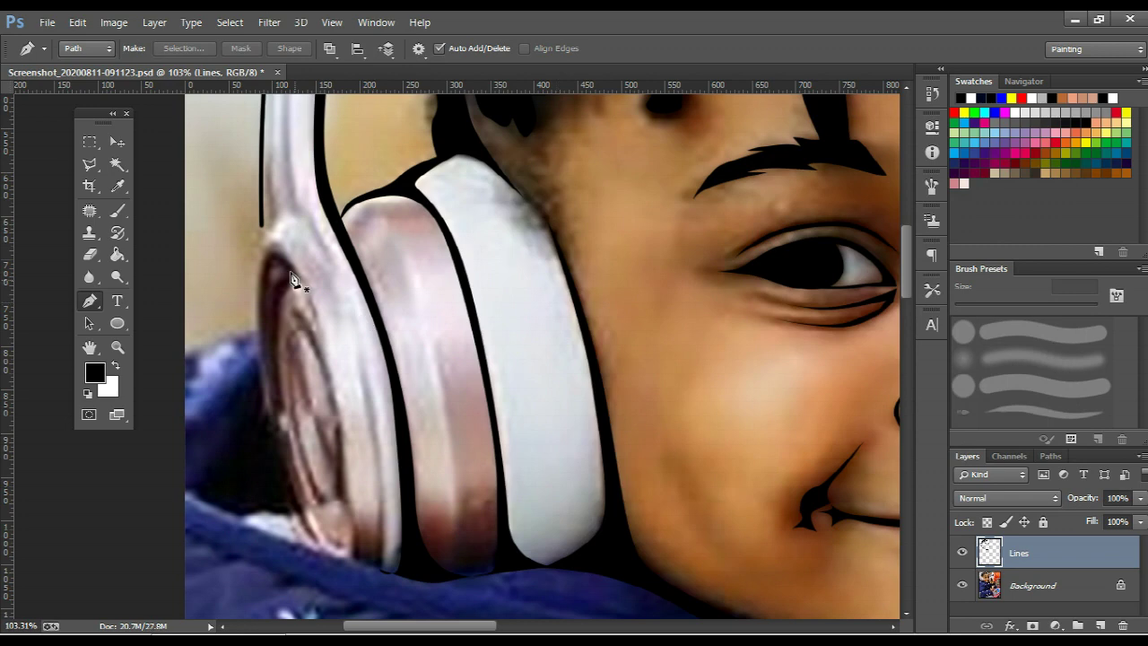
Trace a Pen path along the ear cup's outer back edge down to the jacket, redoing one misplaced anchor
{"action": "left_click", "coordinate": [262, 220]}
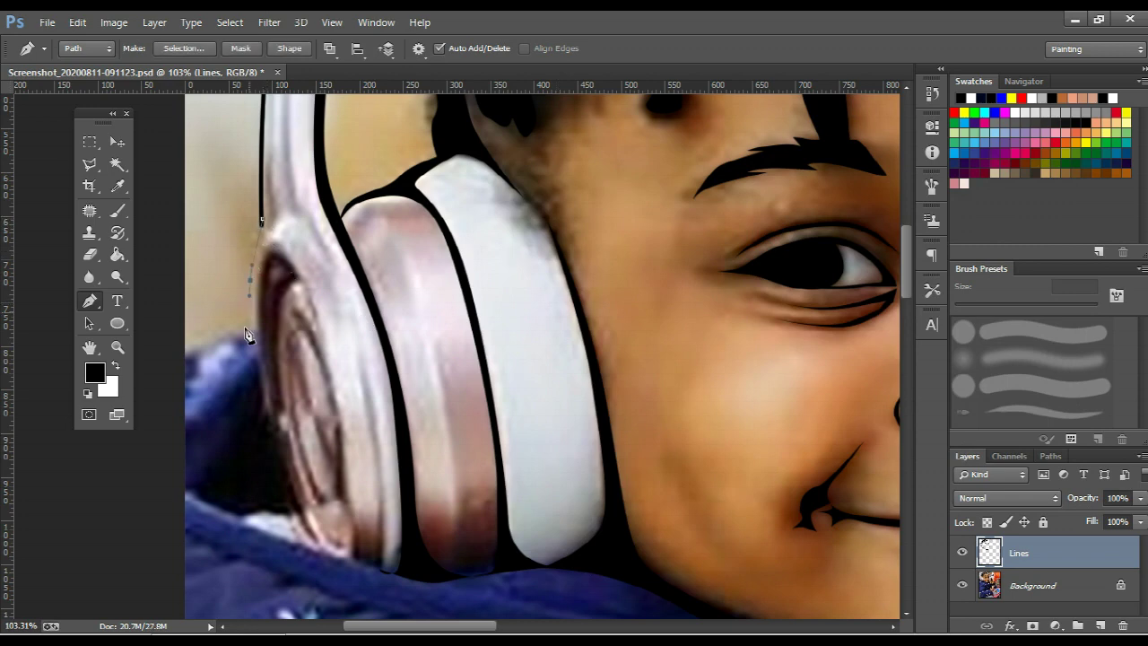
{"action": "left_click_drag", "start_coordinate": [182, 356], "coordinate": [153, 398]}
{"action": "left_click_drag", "start_coordinate": [242, 343], "coordinate": [265, 338]}
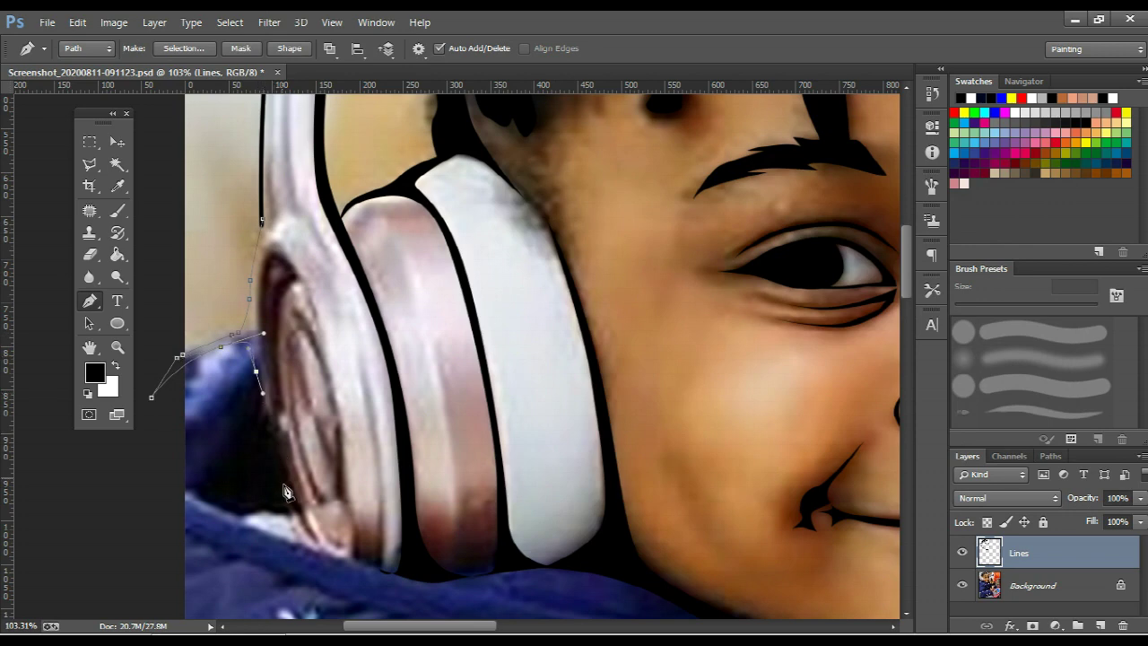
{"action": "left_click_drag", "start_coordinate": [288, 493], "coordinate": [306, 542]}
{"action": "key", "text": "ctrl+z"}
{"action": "left_click_drag", "start_coordinate": [282, 469], "coordinate": [292, 515]}
{"action": "mouse_move", "coordinate": [320, 556]}
{"action": "left_mouse_down"}
{"action": "mouse_move", "coordinate": [338, 568]}
{"action": "mouse_move", "coordinate": [359, 557]}
{"action": "left_mouse_up"}
{"action": "left_click_drag", "start_coordinate": [305, 520], "coordinate": [284, 463]}
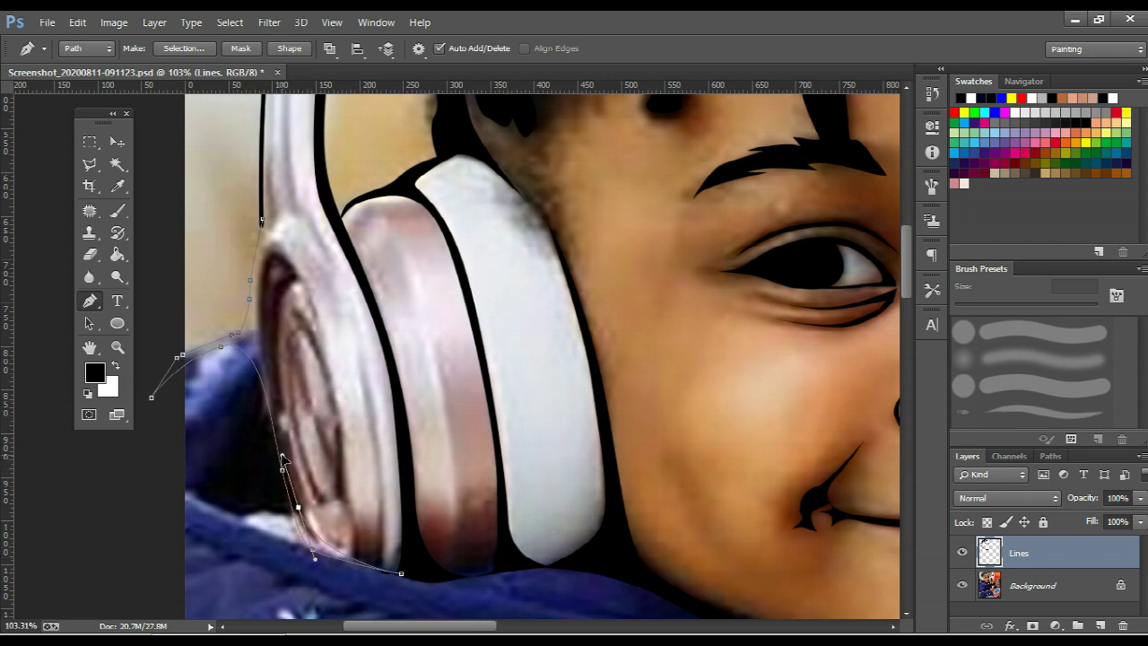
{"action": "left_click", "coordinate": [259, 291]}
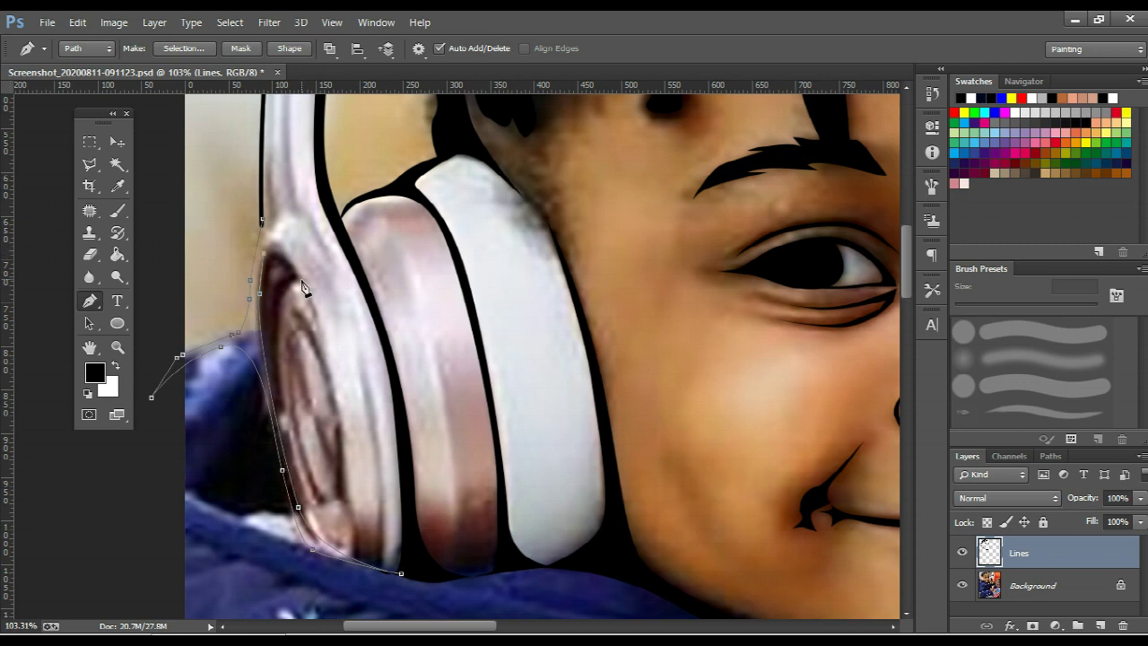
{"action": "left_click_drag", "start_coordinate": [322, 353], "coordinate": [334, 397]}
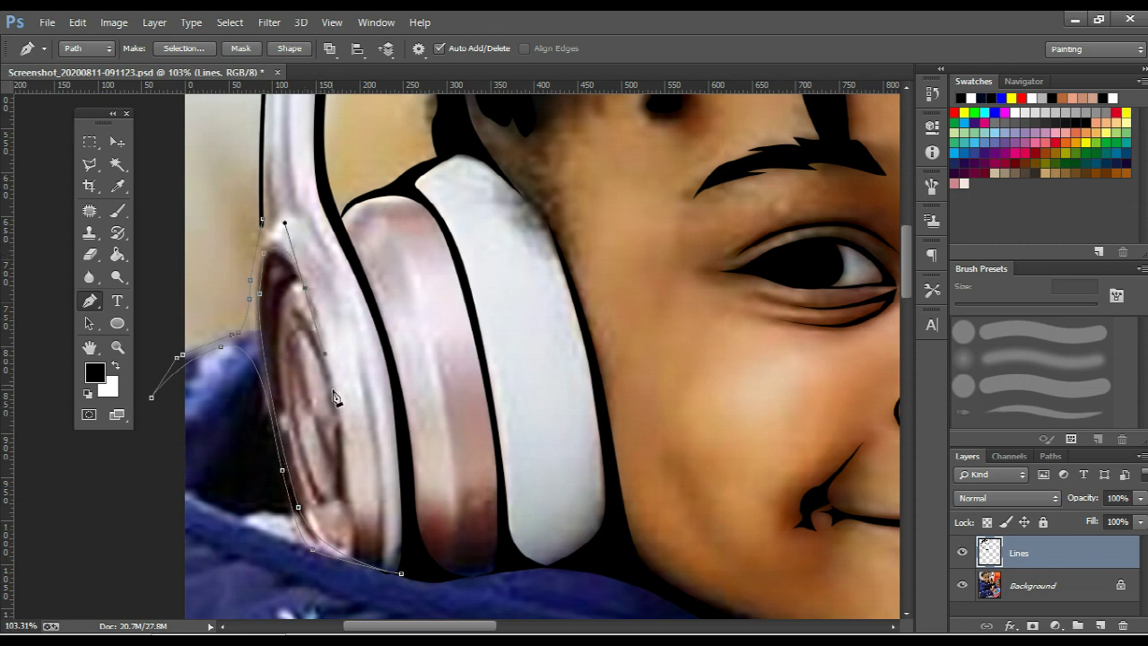
{"action": "left_click", "coordinate": [306, 286], "text": "alt"}
{"action": "left_click", "coordinate": [281, 222]}
Stroke the ear cup back-edge path with a black line
{"action": "right_click", "coordinate": [372, 224]}
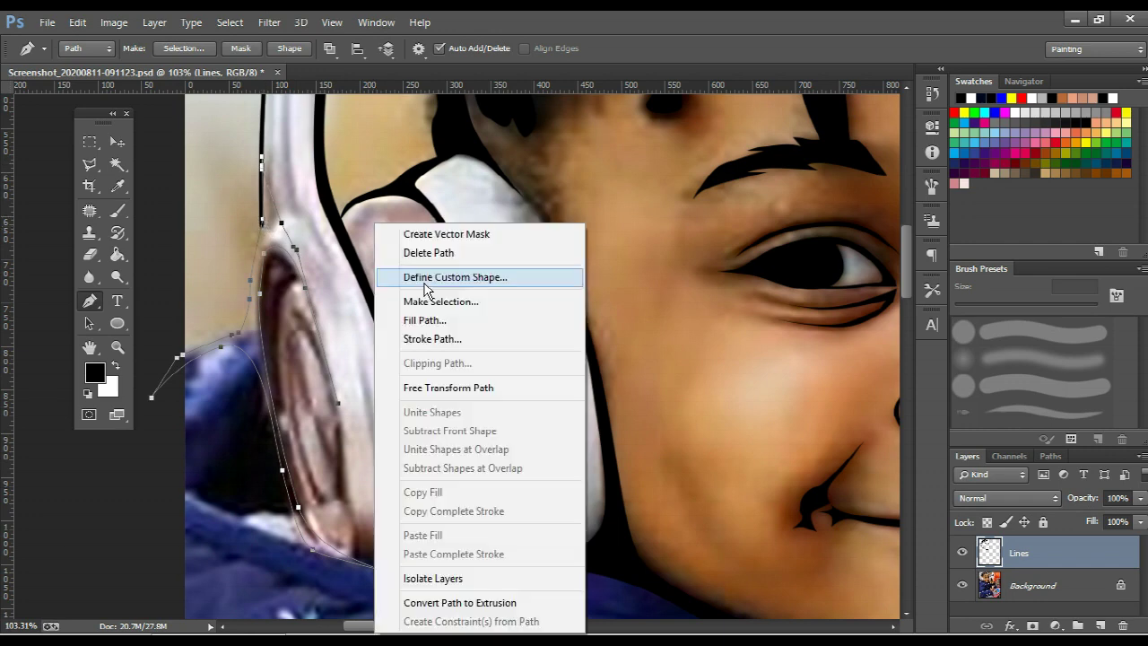
{"action": "left_click", "coordinate": [421, 327]}
{"action": "key", "text": "Return"}
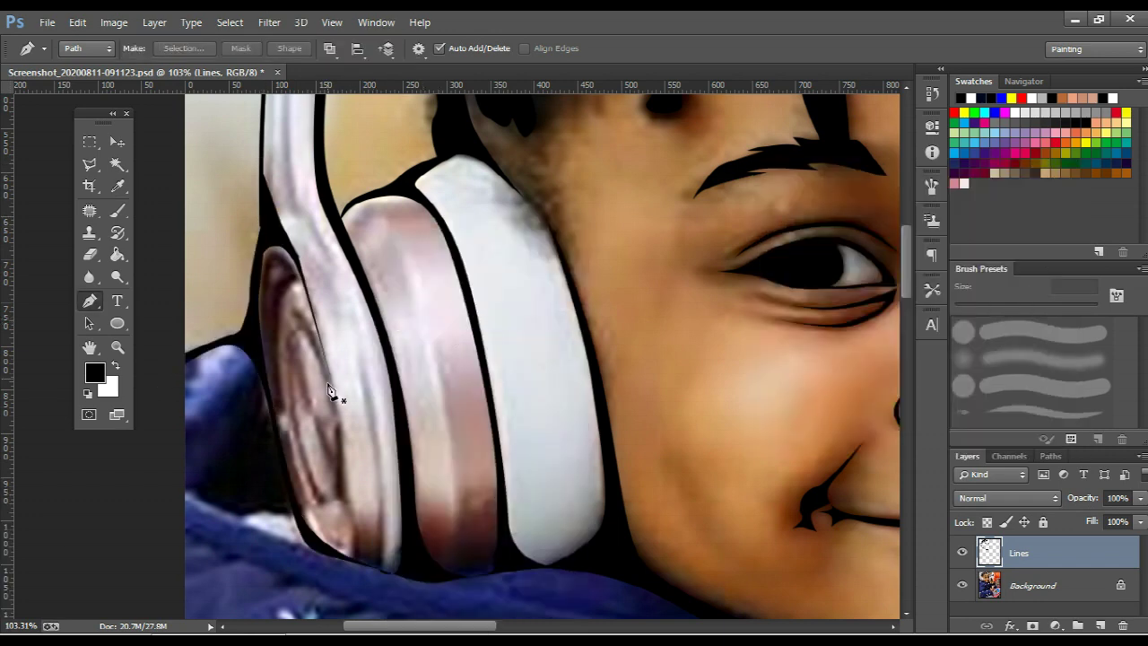
{"action": "scroll", "coordinate": [327, 390], "scroll_direction": "up", "scroll_amount": 1}
Trace a closed Pen path around the oval ring on the left ear cup's side
{"action": "left_click", "coordinate": [299, 323]}
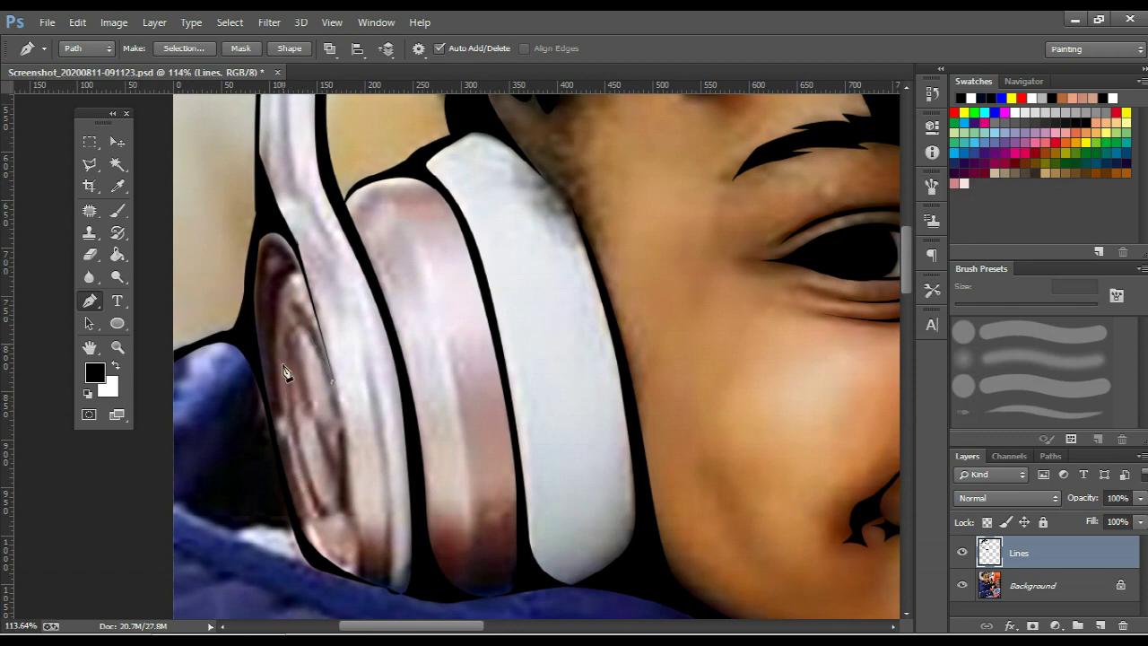
{"action": "left_click_drag", "start_coordinate": [284, 347], "coordinate": [269, 405]}
{"action": "left_click", "coordinate": [300, 469]}
{"action": "left_click_drag", "start_coordinate": [338, 502], "coordinate": [343, 488]}
{"action": "left_click_drag", "start_coordinate": [345, 441], "coordinate": [343, 435]}
{"action": "left_click_drag", "start_coordinate": [361, 566], "coordinate": [363, 581]}
{"action": "scroll", "coordinate": [282, 445], "scroll_direction": "up", "scroll_amount": 3}
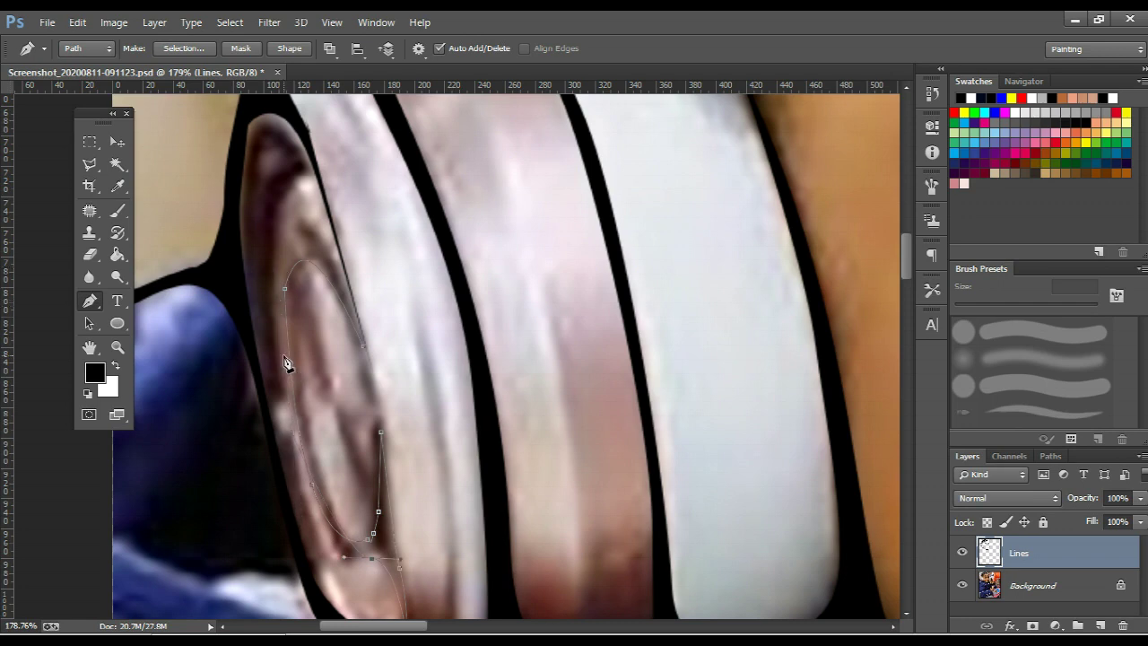
{"action": "left_click_drag", "start_coordinate": [287, 517], "coordinate": [281, 195]}
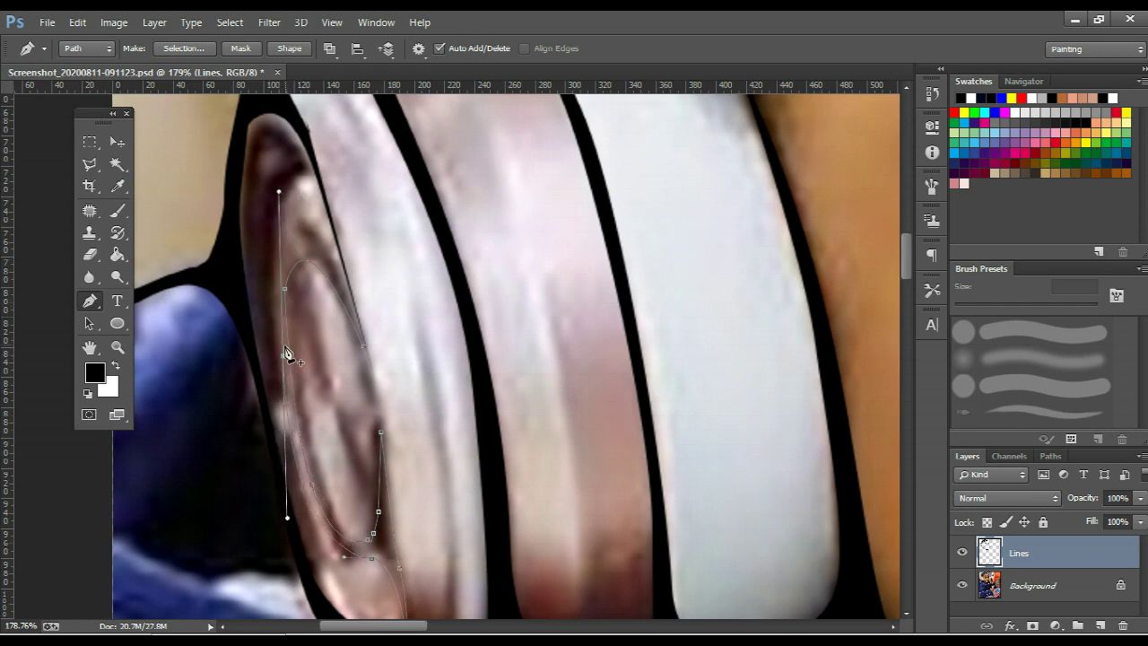
{"action": "left_click_drag", "start_coordinate": [292, 253], "coordinate": [318, 248]}
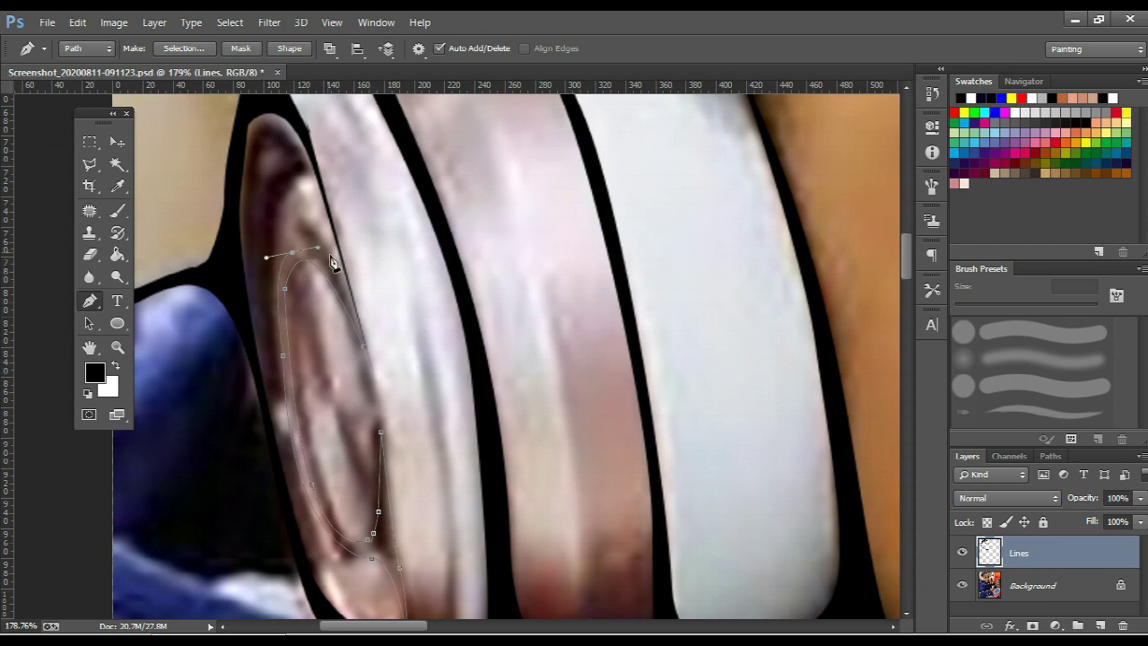
{"action": "left_click_drag", "start_coordinate": [355, 314], "coordinate": [363, 350]}
Stroke the oval ring path with a black line
{"action": "right_click", "coordinate": [420, 338]}
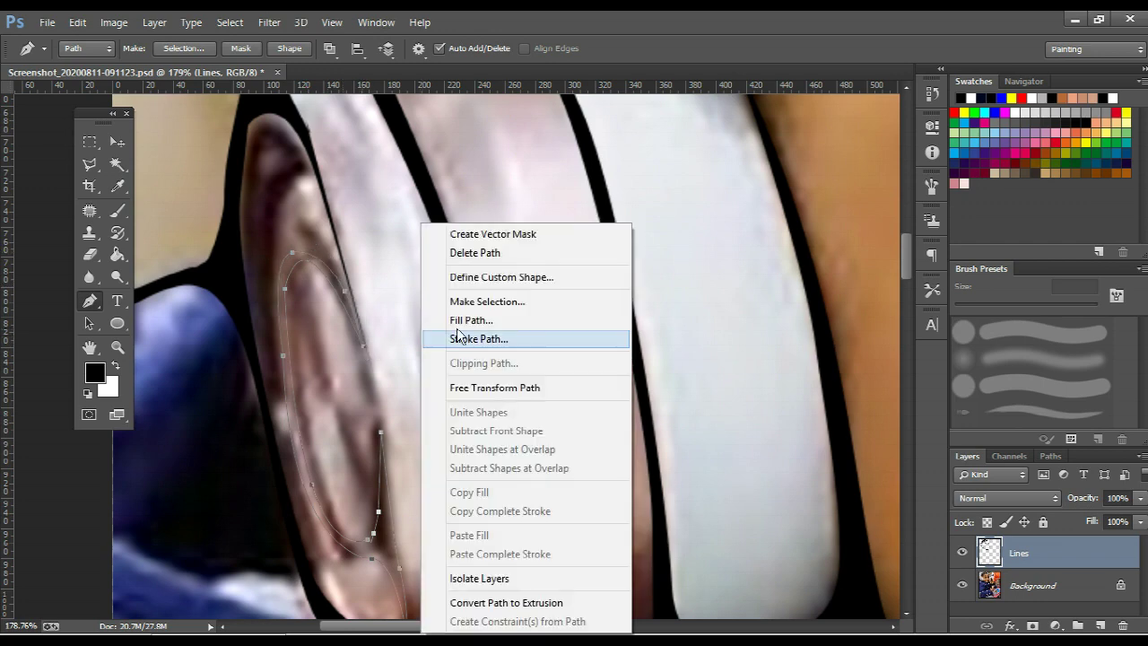
{"action": "left_click", "coordinate": [461, 335]}
{"action": "key", "text": "Return"}
Zoom out and hide the Background photo layer so only the black line art remains visible
{"action": "scroll", "coordinate": [461, 334], "scroll_direction": "down", "scroll_amount": 3}
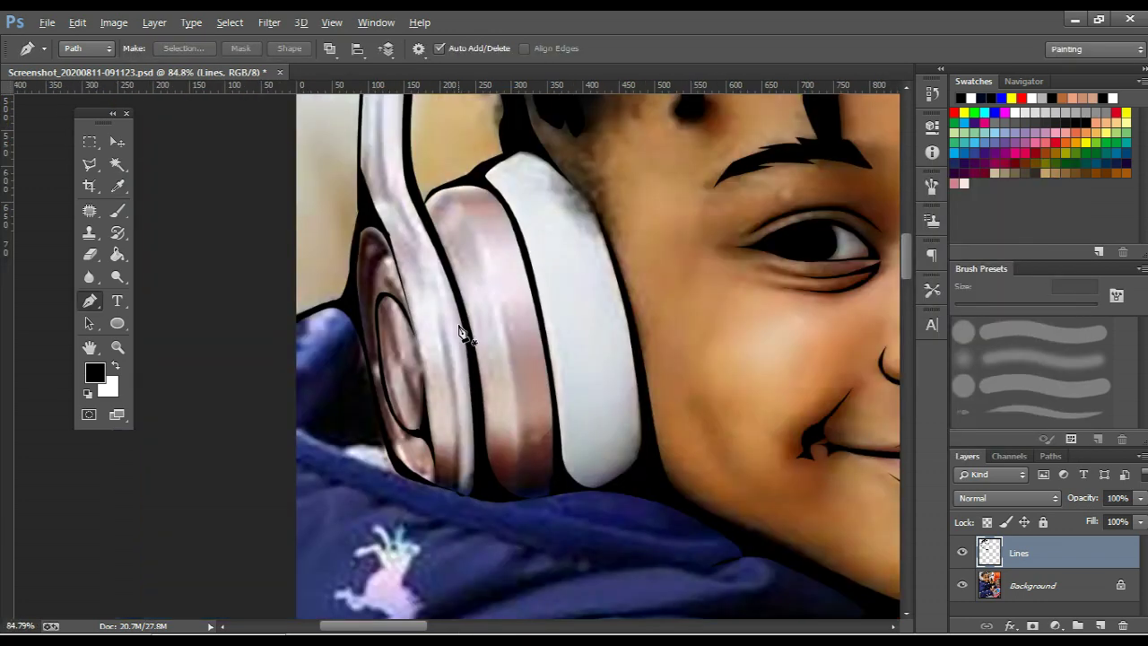
{"action": "scroll", "coordinate": [515, 340], "scroll_direction": "down", "scroll_amount": 2}
{"action": "scroll", "coordinate": [628, 395], "scroll_direction": "down", "scroll_amount": 2}
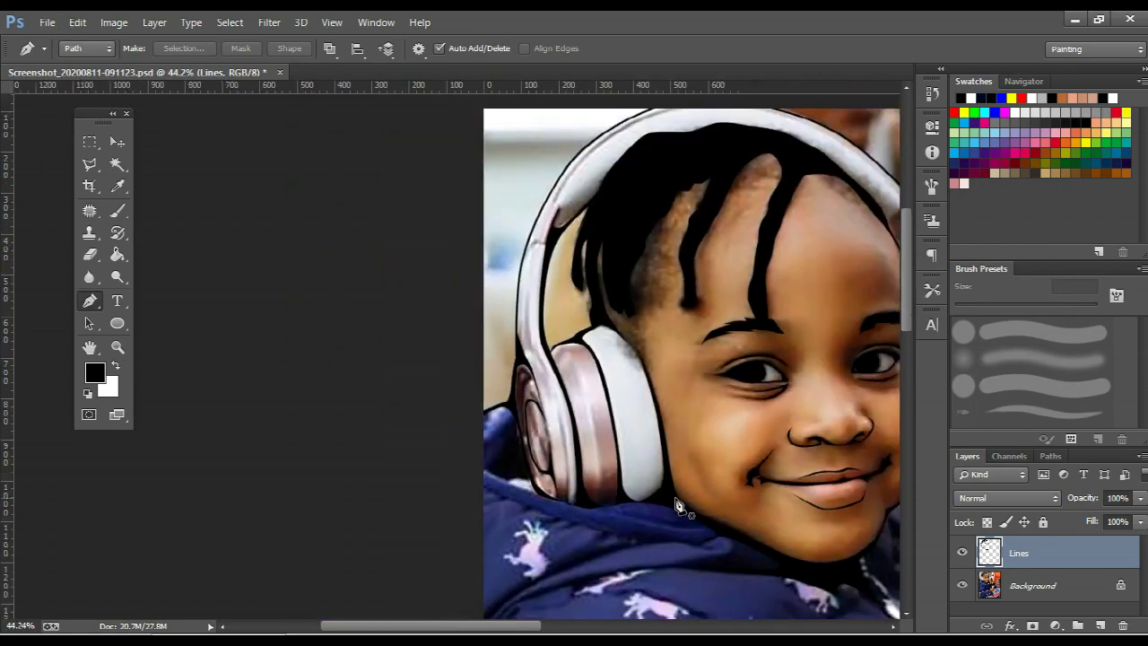
{"action": "scroll", "coordinate": [718, 439], "scroll_direction": "down", "scroll_amount": 2}
{"action": "scroll", "coordinate": [792, 467], "scroll_direction": "down", "scroll_amount": 1}
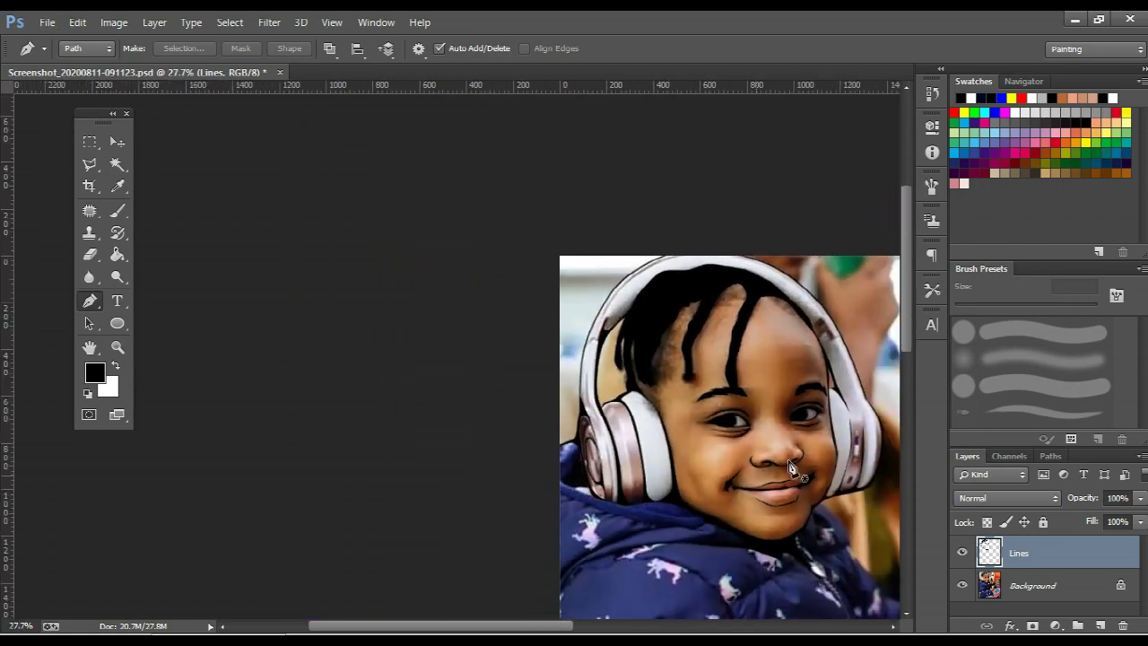
{"action": "left_click", "coordinate": [963, 586]}
{"action": "left_click_drag", "start_coordinate": [793, 499], "coordinate": [594, 418]}
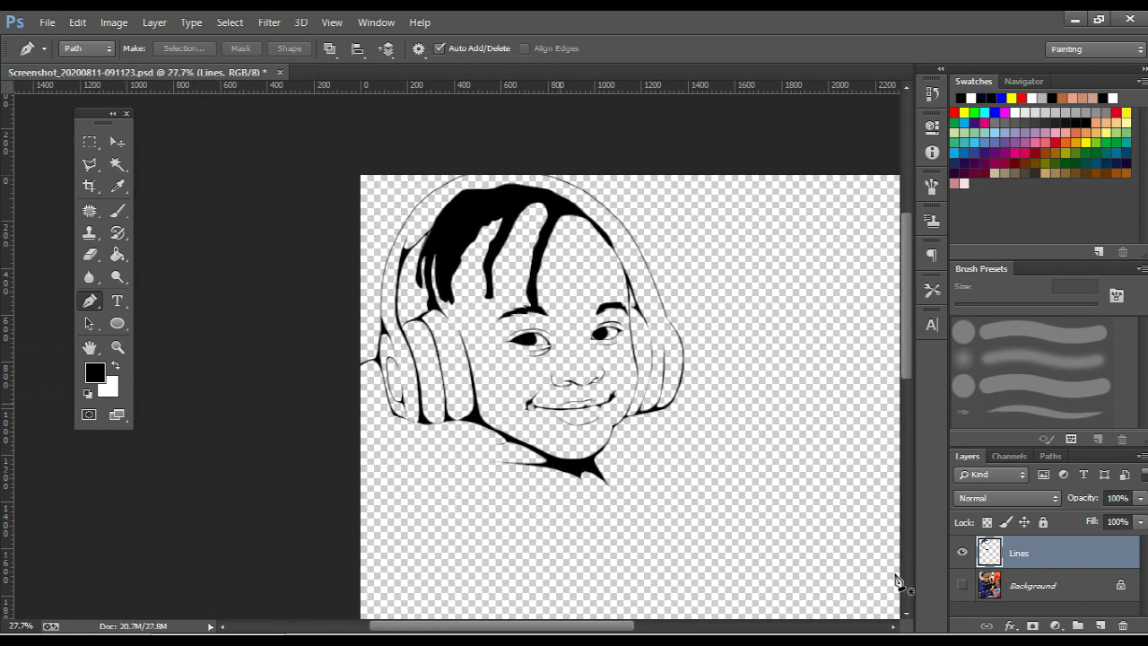
{"action": "scroll", "coordinate": [162, 168], "scroll_direction": "down", "scroll_amount": 2}
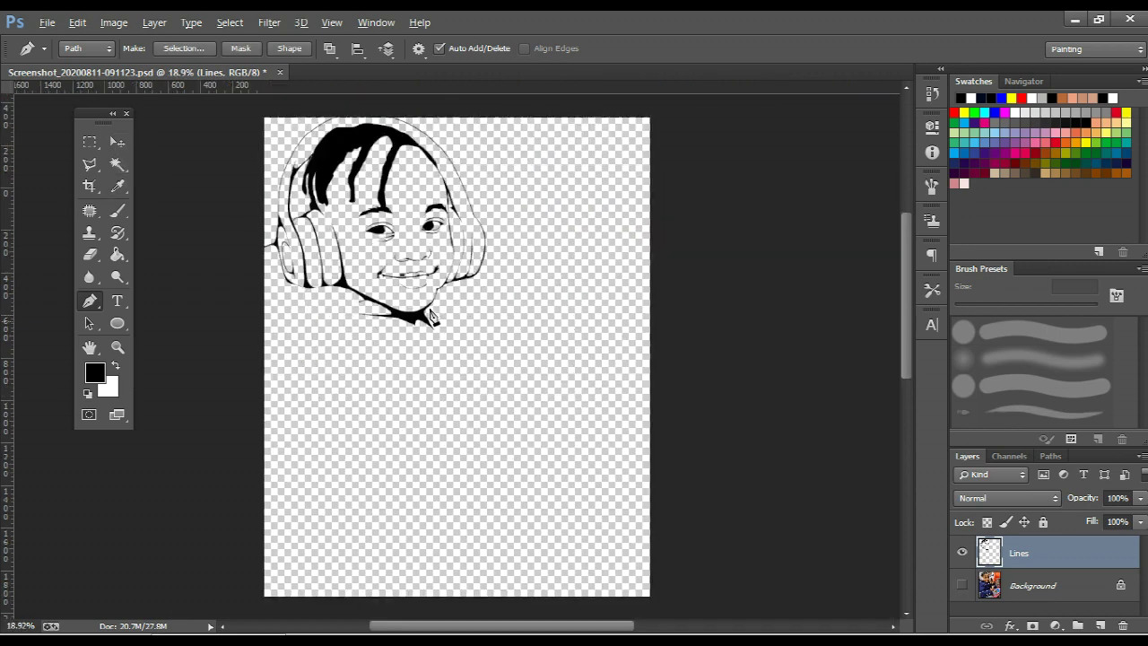
{"action": "scroll", "coordinate": [432, 314], "scroll_direction": "up", "scroll_amount": 1}
{"action": "scroll", "coordinate": [432, 314], "scroll_direction": "up", "scroll_amount": 1}
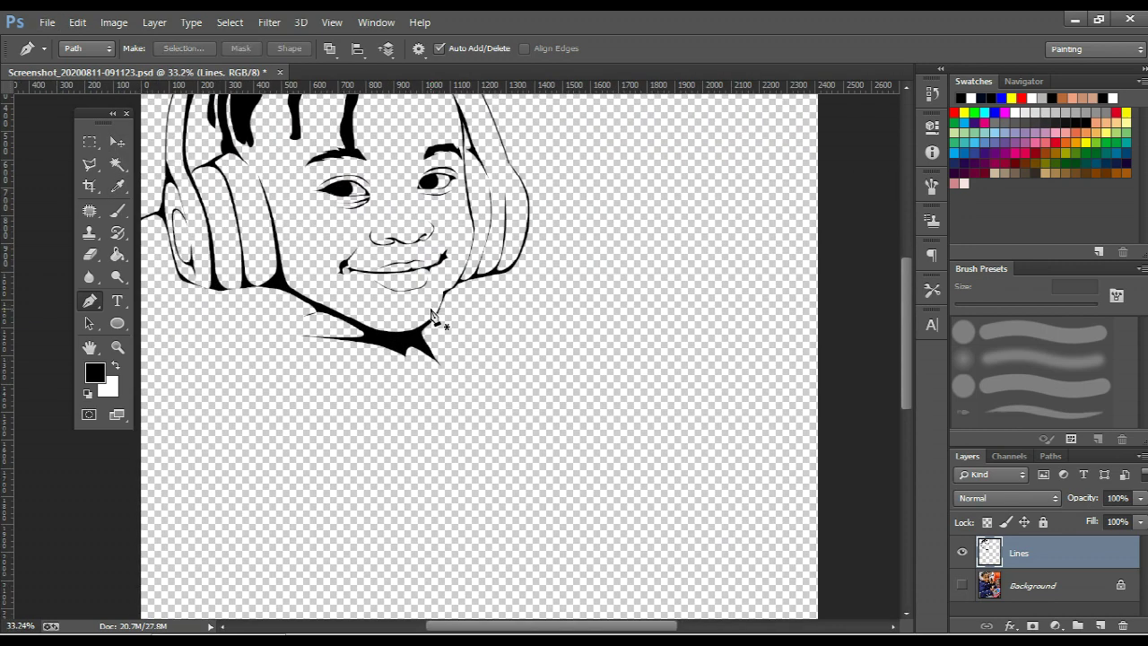
{"action": "scroll", "coordinate": [432, 314], "scroll_direction": "down", "scroll_amount": 2}
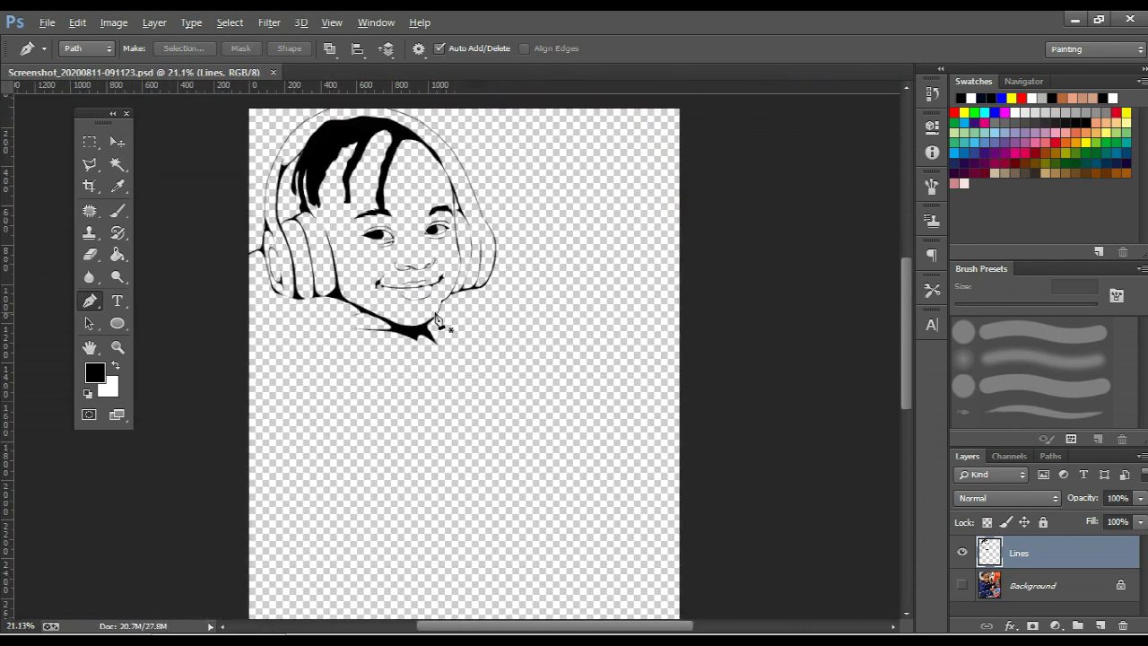
Turn the Background photo back on and zoom in on the jacket
{"action": "left_click", "coordinate": [964, 587]}
{"action": "scroll", "coordinate": [266, 312], "scroll_direction": "up", "scroll_amount": 1}
{"action": "scroll", "coordinate": [485, 356], "scroll_direction": "down", "scroll_amount": 1}
{"action": "scroll", "coordinate": [295, 245], "scroll_direction": "down", "scroll_amount": 1}
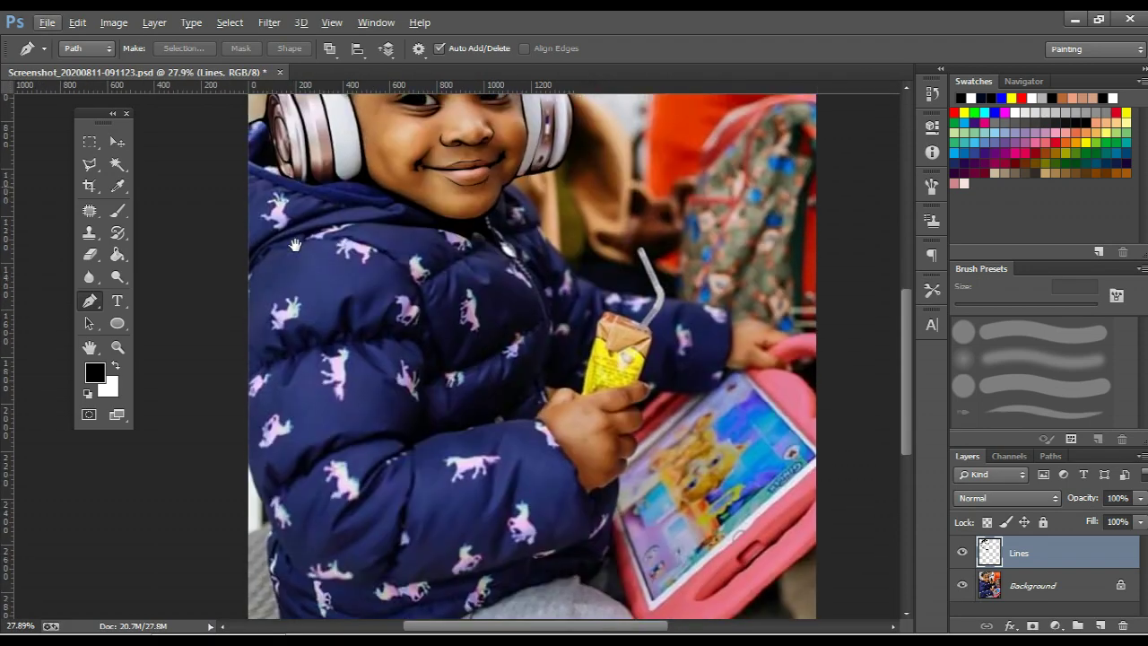
{"action": "scroll", "coordinate": [295, 244], "scroll_direction": "up", "scroll_amount": 1}
{"action": "scroll", "coordinate": [404, 260], "scroll_direction": "up", "scroll_amount": 1}
{"action": "scroll", "coordinate": [544, 266], "scroll_direction": "up", "scroll_amount": 1}
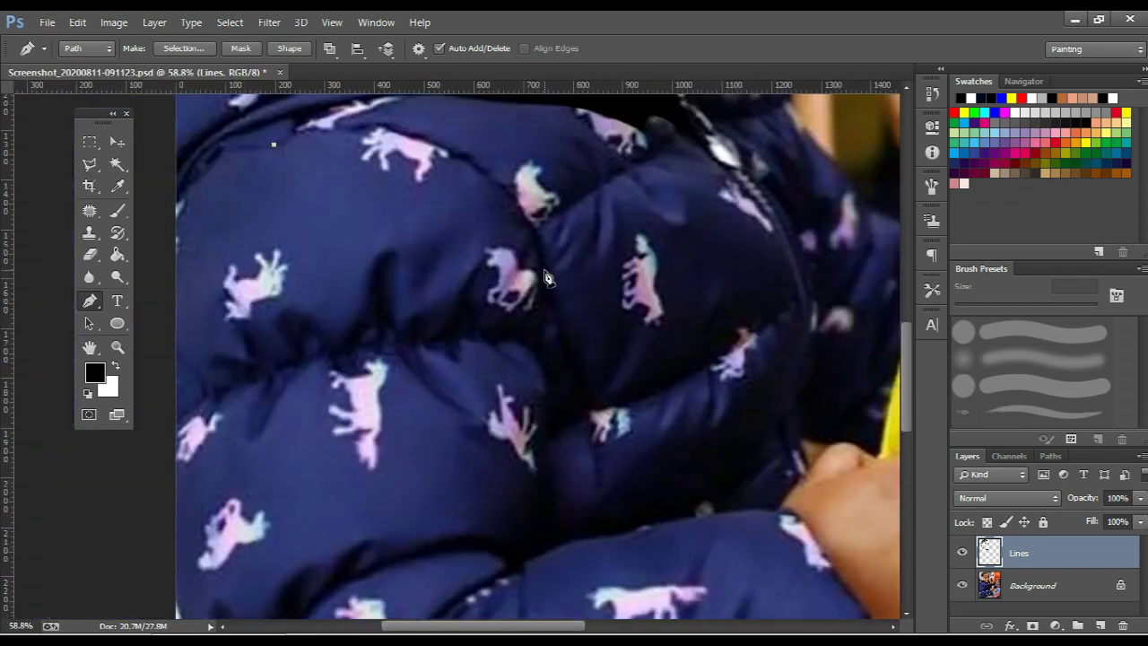
Start tracing the jagged jacket crease from the right, undoing two misplaced anchors
{"action": "left_click", "coordinate": [536, 236]}
{"action": "left_click_drag", "start_coordinate": [538, 319], "coordinate": [537, 329]}
{"action": "left_click_drag", "start_coordinate": [468, 322], "coordinate": [465, 290]}
{"action": "scroll", "coordinate": [470, 297], "scroll_direction": "up", "scroll_amount": 2}
{"action": "key", "text": "ctrl+z"}
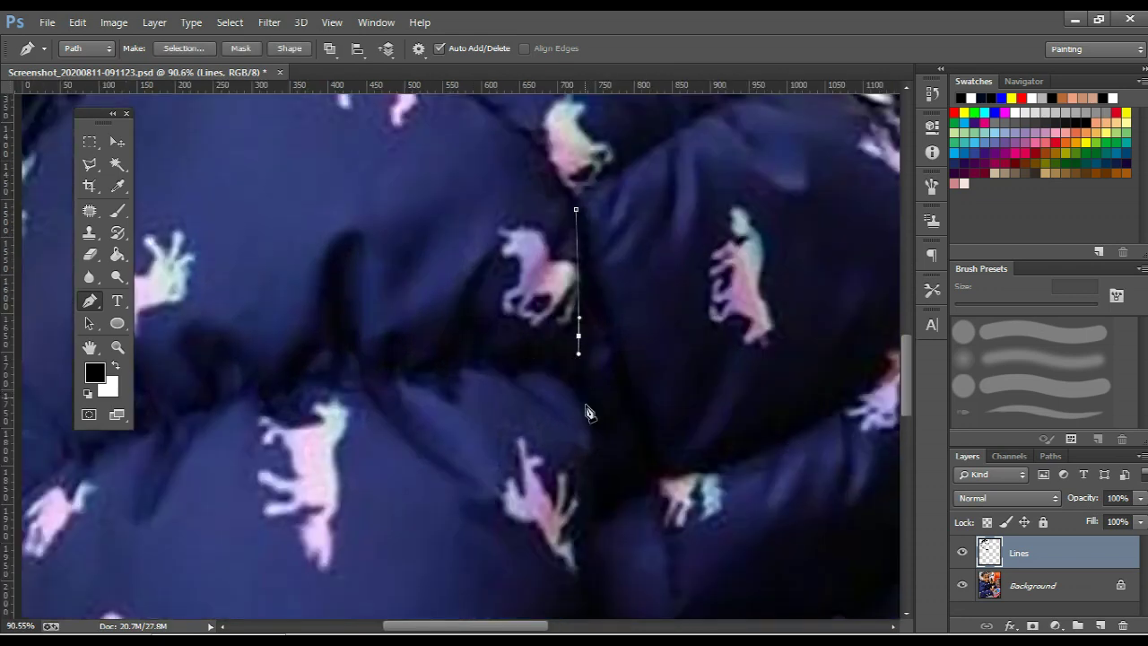
{"action": "left_click", "coordinate": [601, 441]}
{"action": "left_click_drag", "start_coordinate": [579, 374], "coordinate": [520, 371]}
{"action": "left_click", "coordinate": [538, 406]}
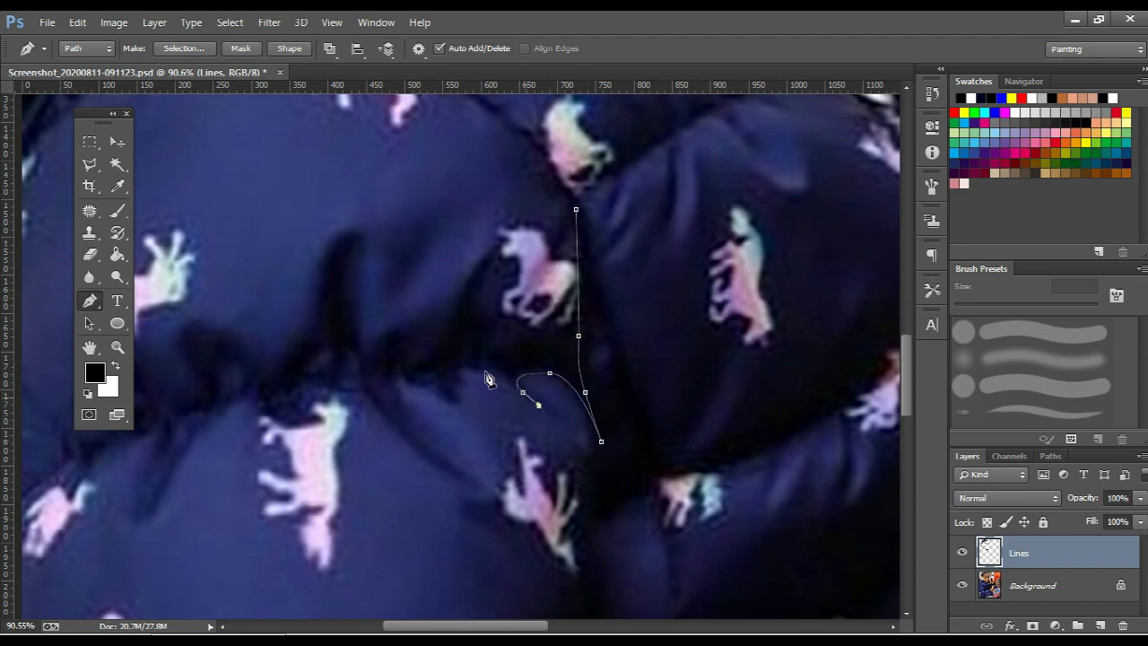
{"action": "left_click", "coordinate": [483, 371]}
{"action": "left_click", "coordinate": [446, 399]}
{"action": "mouse_move", "coordinate": [403, 381]}
{"action": "left_mouse_down"}
{"action": "mouse_move", "coordinate": [401, 417]}
{"action": "mouse_move", "coordinate": [416, 443]}
{"action": "left_mouse_up"}
{"action": "key", "text": "ctrl+z"}
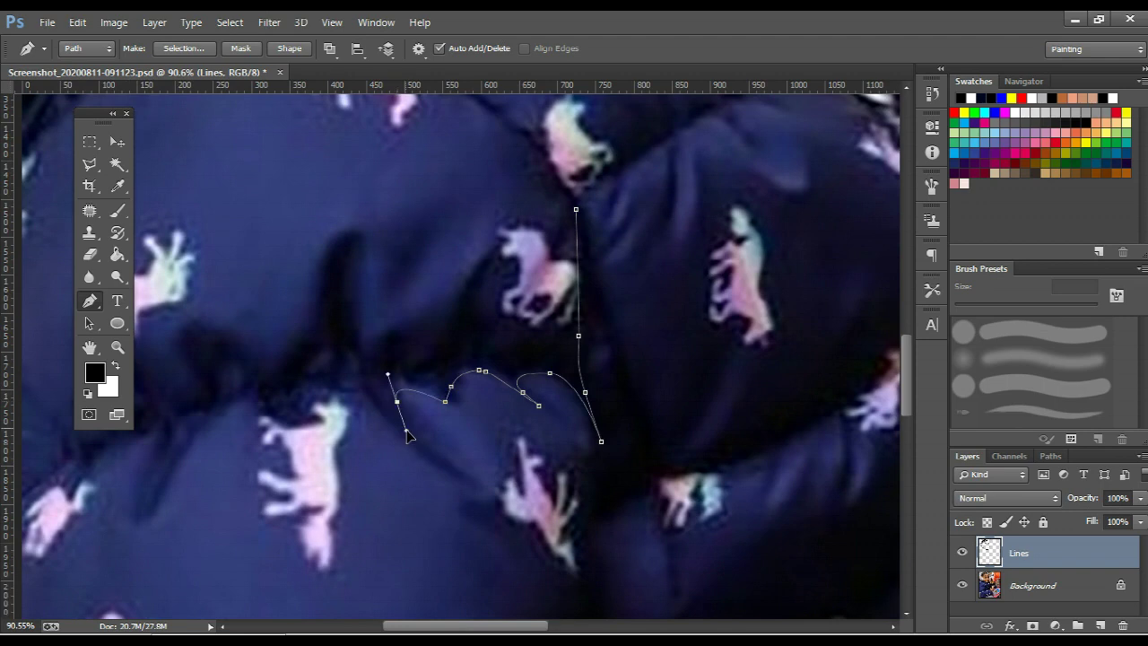
{"action": "left_click", "coordinate": [452, 471]}
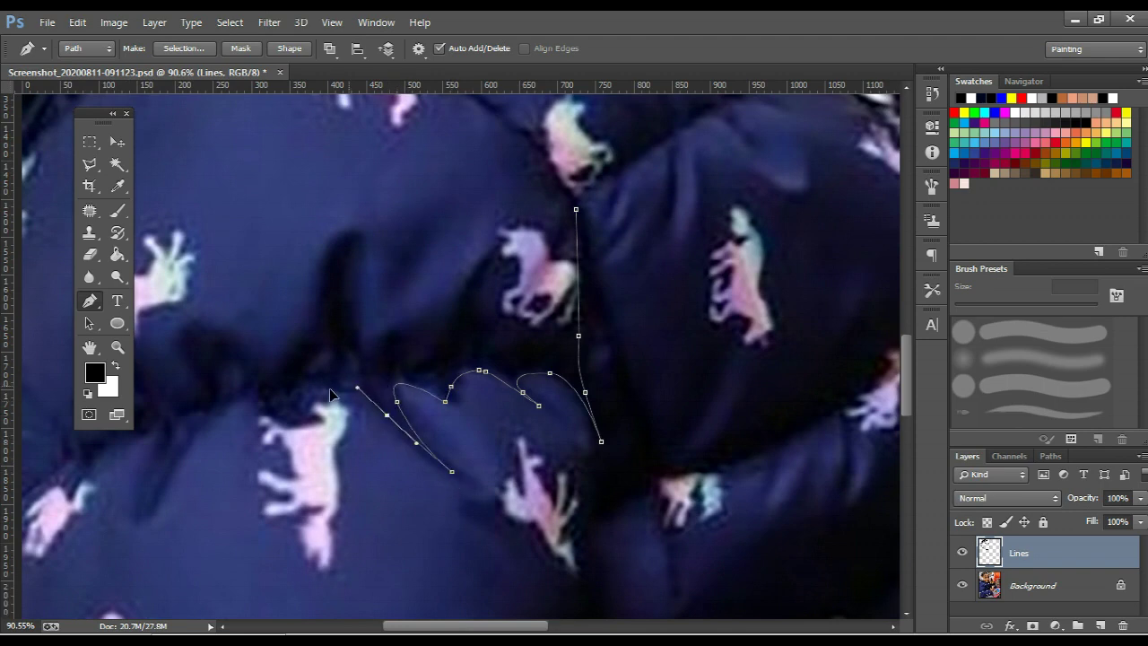
Continue the crease outline left to the fold's end and back along the upper fold
{"action": "left_click_drag", "start_coordinate": [288, 394], "coordinate": [420, 339]}
{"action": "left_click", "coordinate": [388, 345]}
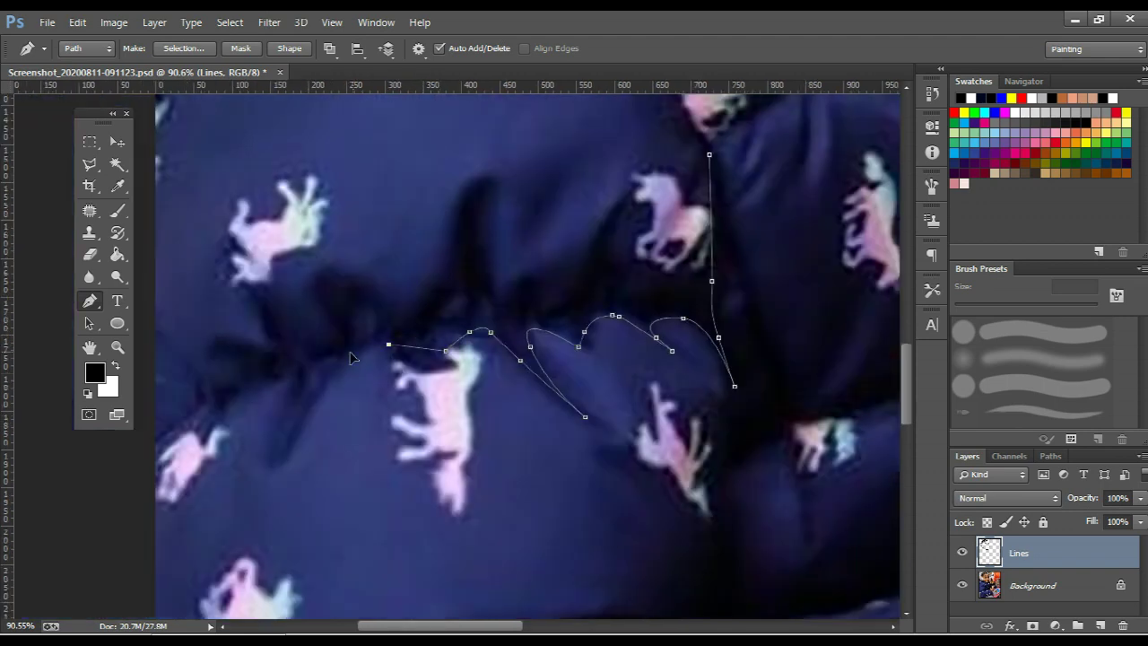
{"action": "left_click", "coordinate": [346, 353]}
{"action": "left_click", "coordinate": [308, 411]}
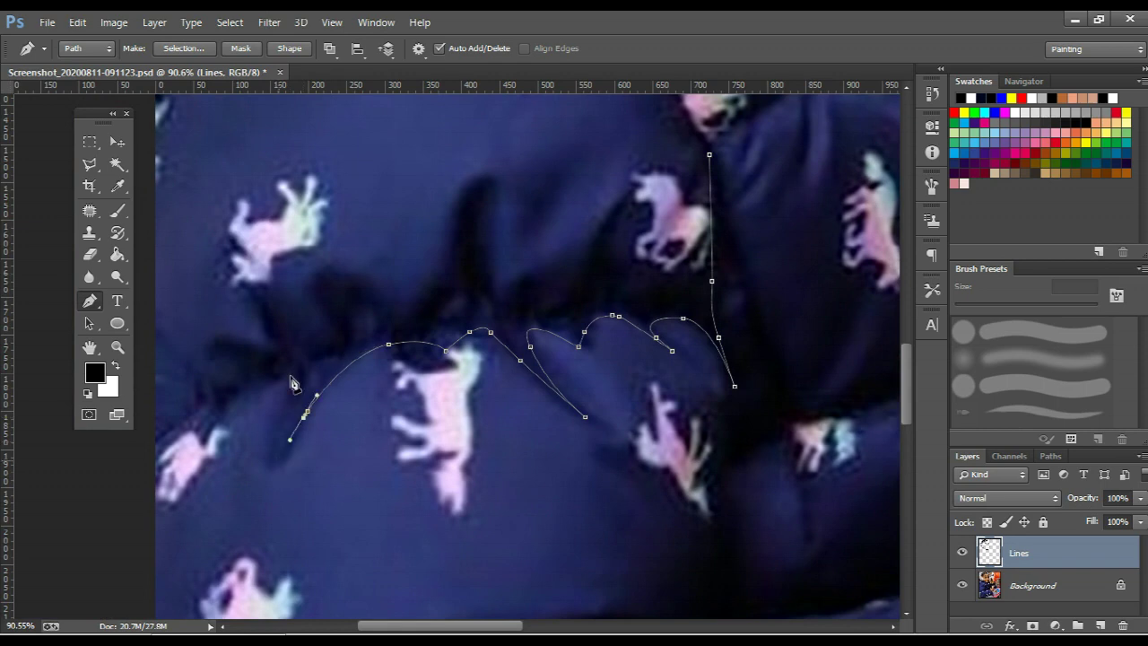
{"action": "left_click_drag", "start_coordinate": [294, 373], "coordinate": [263, 384]}
{"action": "left_click", "coordinate": [217, 402]}
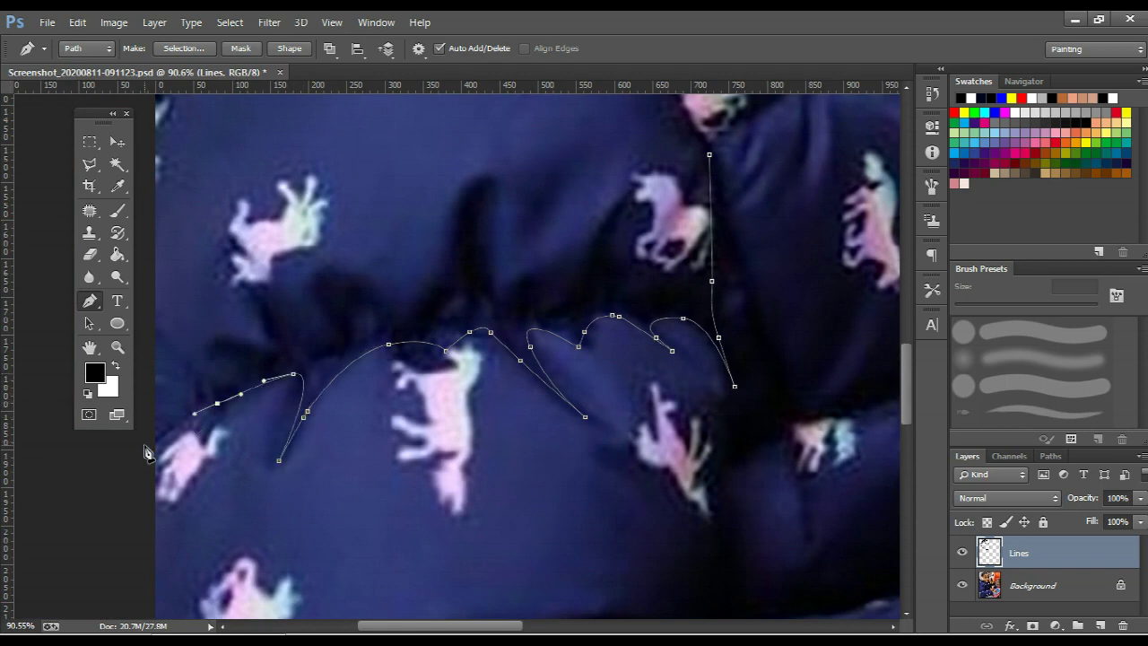
{"action": "left_click", "coordinate": [145, 445]}
{"action": "mouse_move", "coordinate": [192, 371]}
{"action": "left_mouse_down"}
{"action": "mouse_move", "coordinate": [244, 369]}
{"action": "mouse_move", "coordinate": [261, 309]}
{"action": "left_mouse_up"}
{"action": "left_click", "coordinate": [232, 351]}
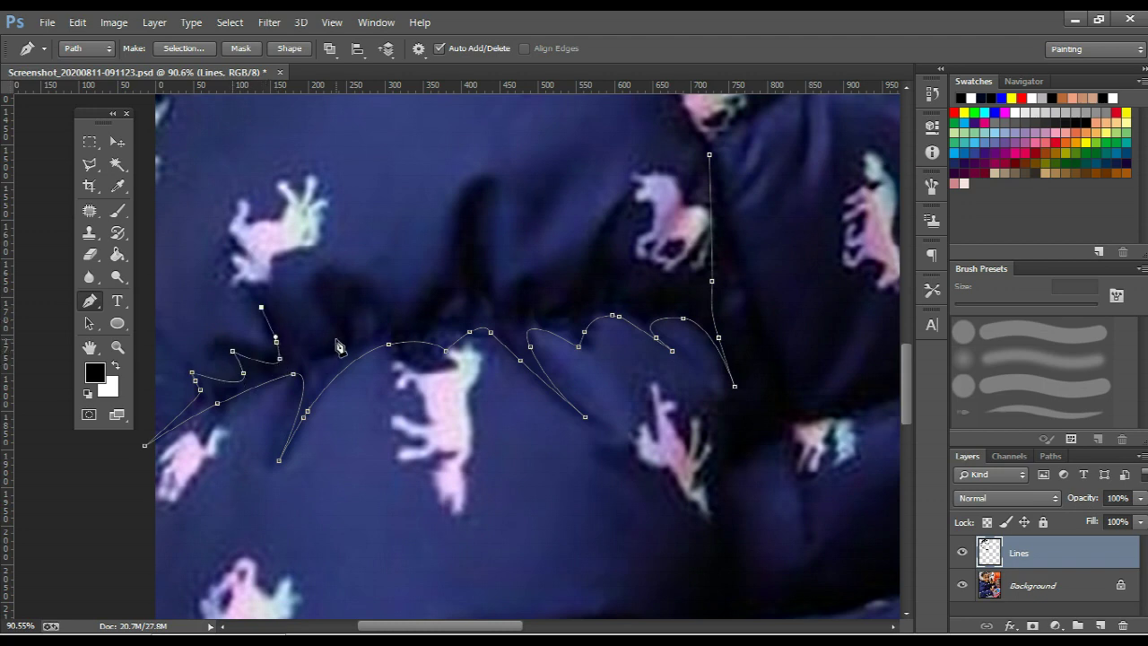
{"action": "left_click_drag", "start_coordinate": [335, 339], "coordinate": [328, 295]}
{"action": "left_click", "coordinate": [372, 316]}
{"action": "left_click_drag", "start_coordinate": [376, 333], "coordinate": [389, 323]}
Close the crease path at the upper right and fill it with solid black
{"action": "left_click", "coordinate": [432, 318]}
{"action": "left_click", "coordinate": [446, 287]}
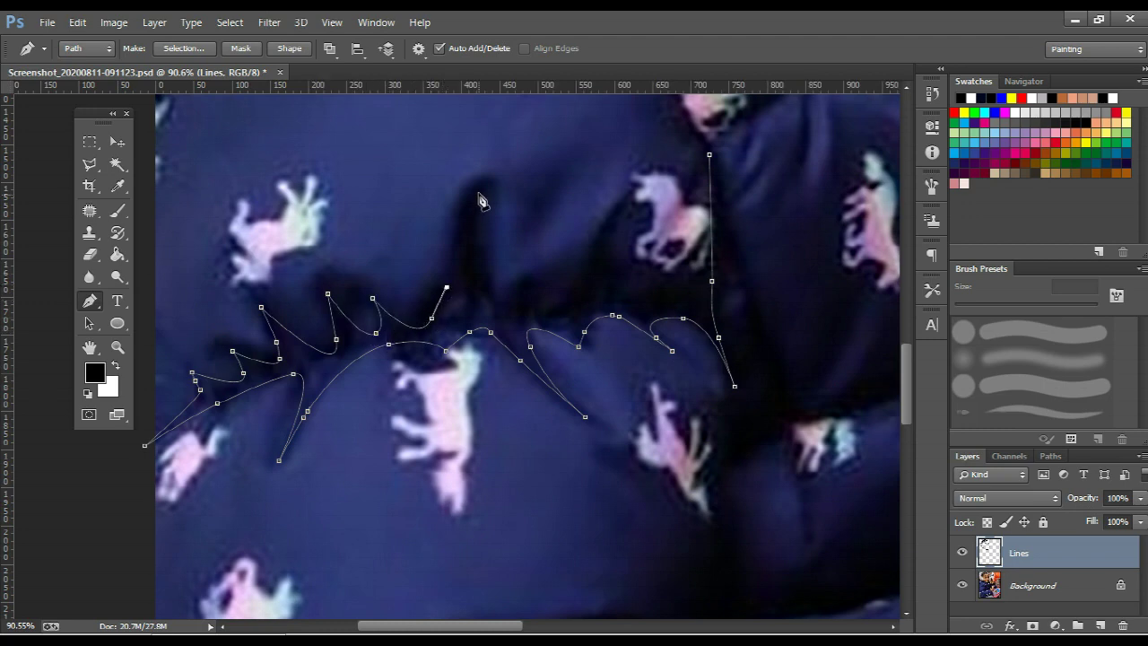
{"action": "left_click", "coordinate": [479, 193]}
{"action": "left_click_drag", "start_coordinate": [492, 298], "coordinate": [585, 293]}
{"action": "left_click", "coordinate": [524, 281]}
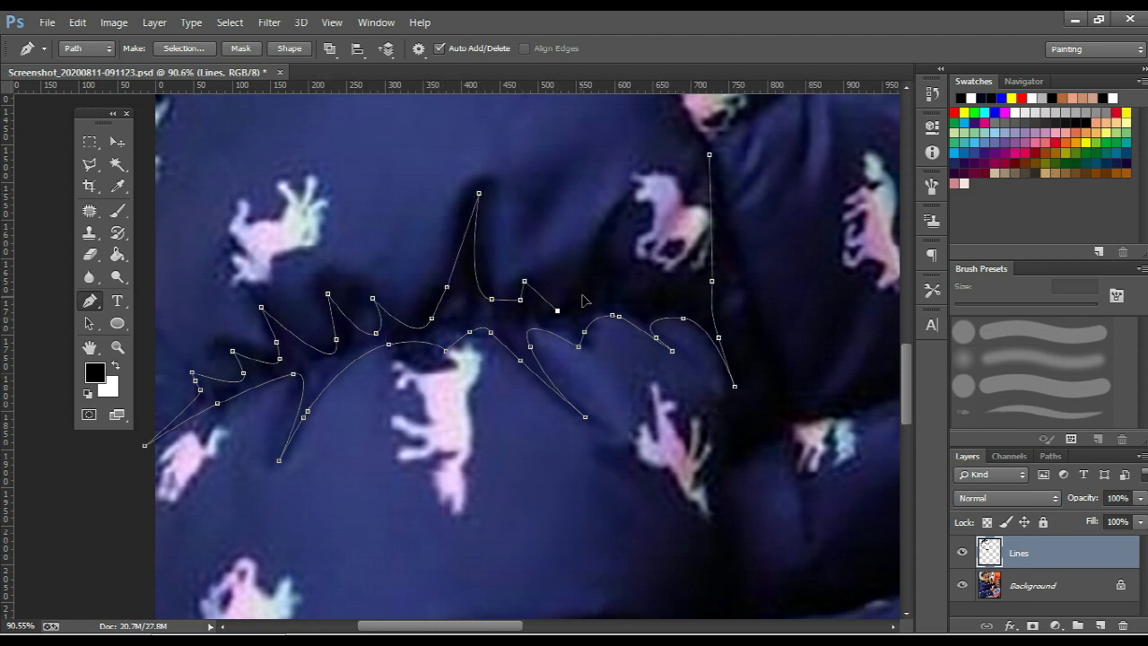
{"action": "left_click_drag", "start_coordinate": [608, 223], "coordinate": [622, 213]}
{"action": "left_click_drag", "start_coordinate": [644, 301], "coordinate": [687, 304]}
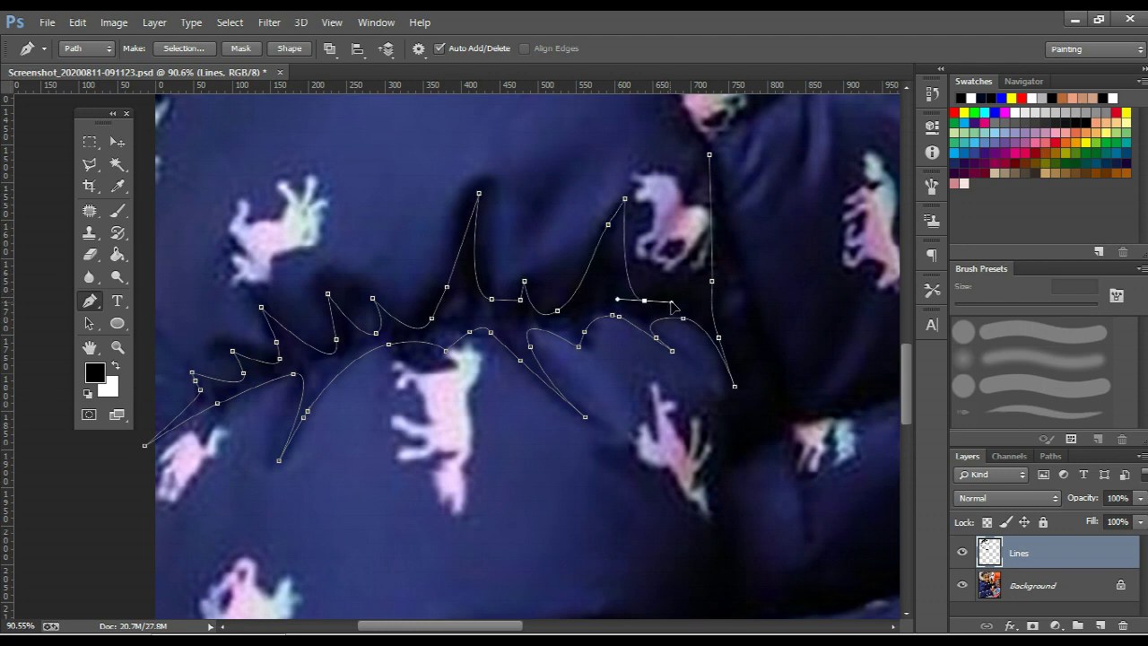
{"action": "left_click_drag", "start_coordinate": [701, 254], "coordinate": [705, 217]}
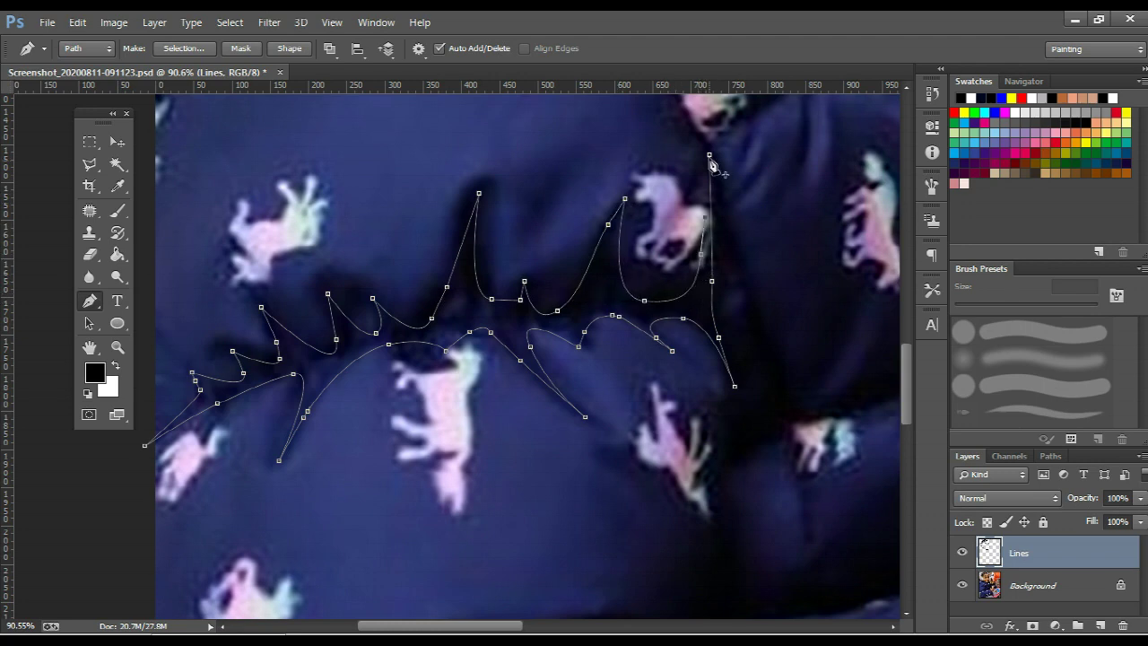
{"action": "right_click", "coordinate": [447, 222]}
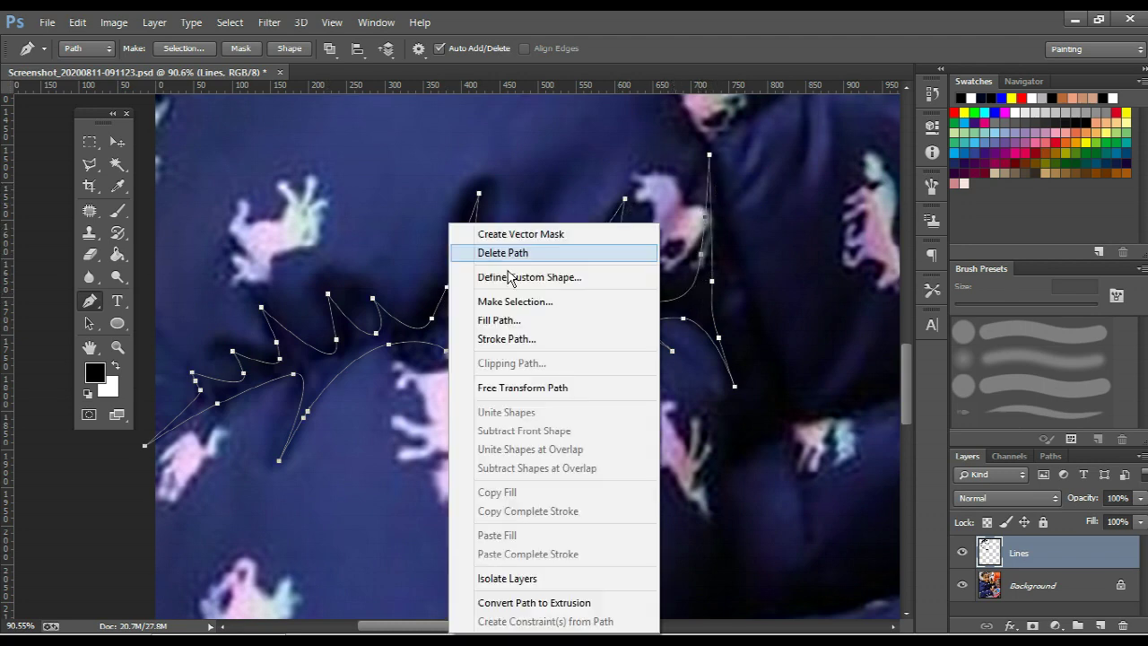
{"action": "left_click", "coordinate": [489, 320]}
{"action": "key", "text": "Return"}
{"action": "key", "text": "Return"}
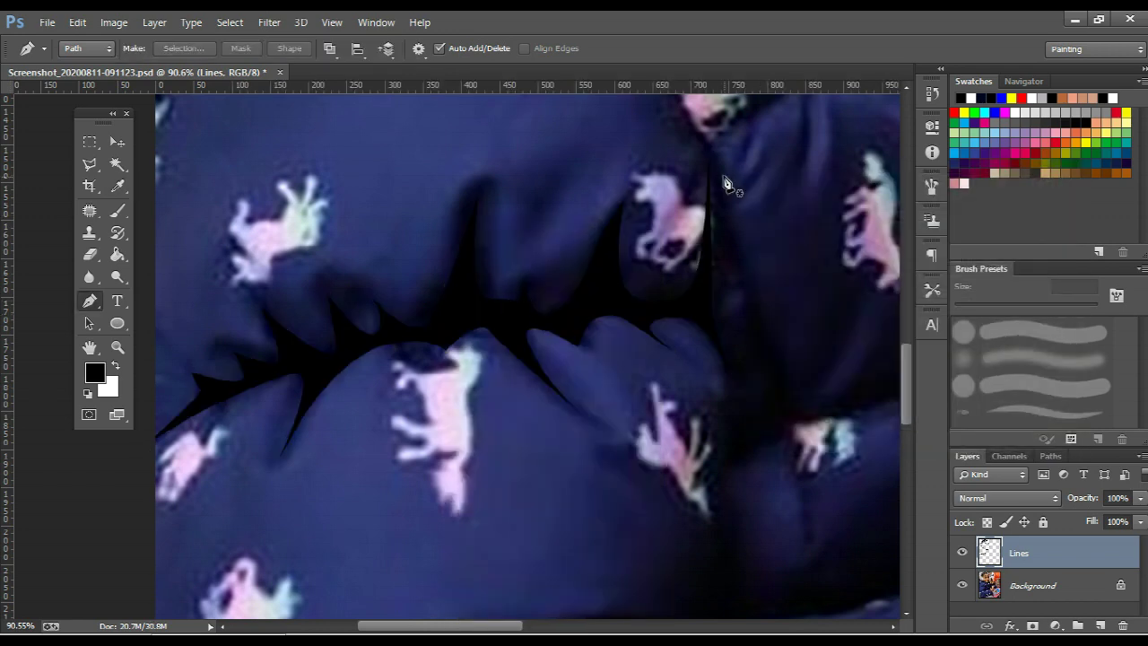
Trace a Pen path down the vertical jacket crease and its sweeping curve back to the top
{"action": "left_click", "coordinate": [711, 149]}
{"action": "left_click", "coordinate": [771, 335]}
{"action": "left_click", "coordinate": [781, 364]}
{"action": "left_click_drag", "start_coordinate": [786, 397], "coordinate": [602, 398]}
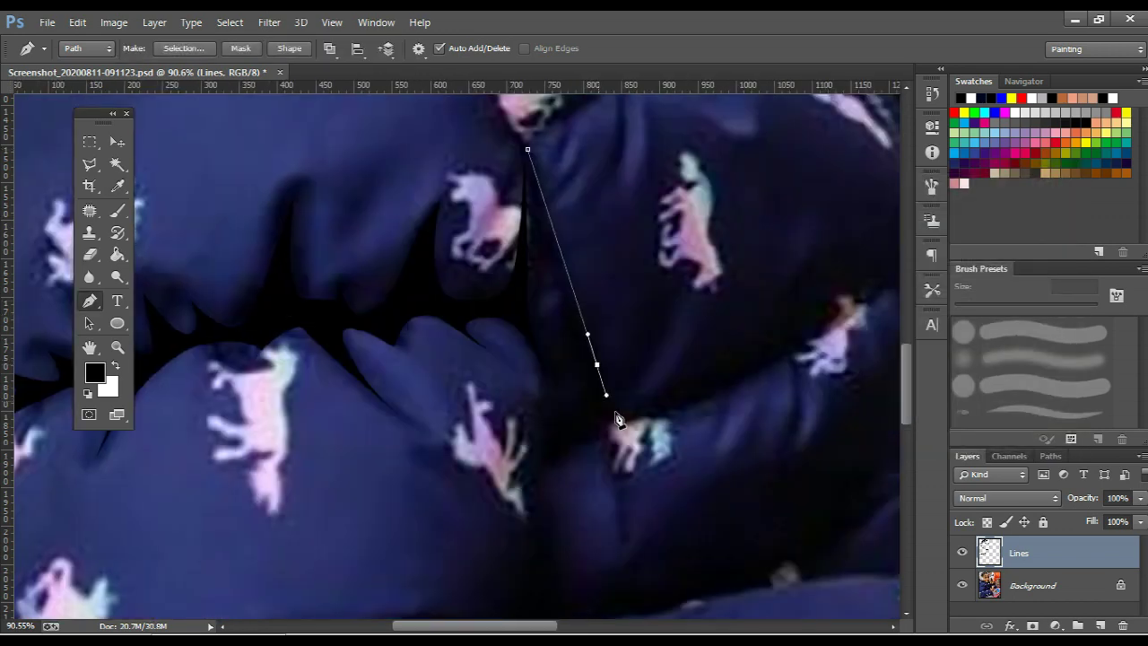
{"action": "left_click", "coordinate": [735, 376]}
{"action": "left_click", "coordinate": [873, 293]}
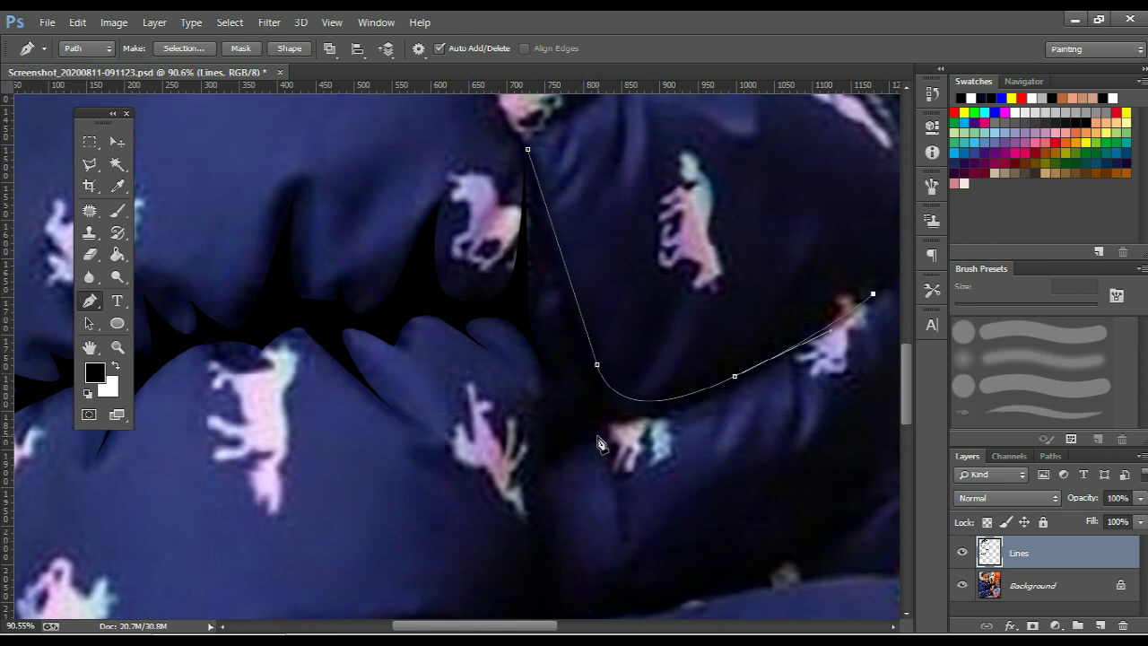
{"action": "mouse_move", "coordinate": [608, 446]}
{"action": "left_mouse_down"}
{"action": "mouse_move", "coordinate": [612, 469]}
{"action": "mouse_move", "coordinate": [581, 408]}
{"action": "left_mouse_up"}
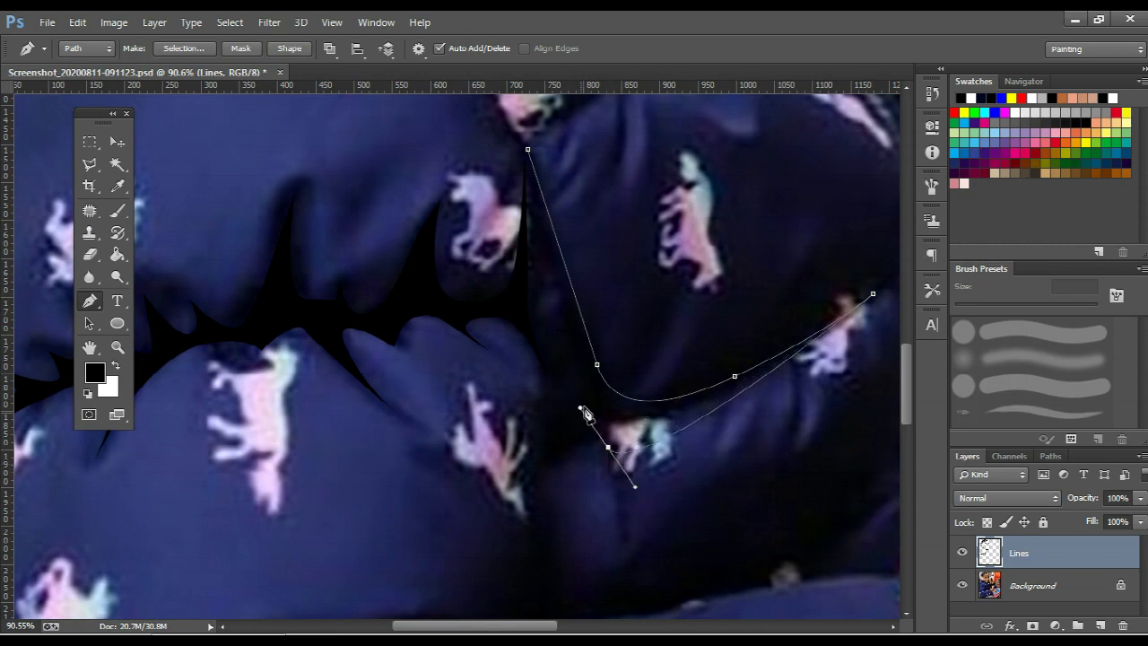
{"action": "left_click", "coordinate": [623, 525]}
{"action": "left_click_drag", "start_coordinate": [569, 453], "coordinate": [539, 462]}
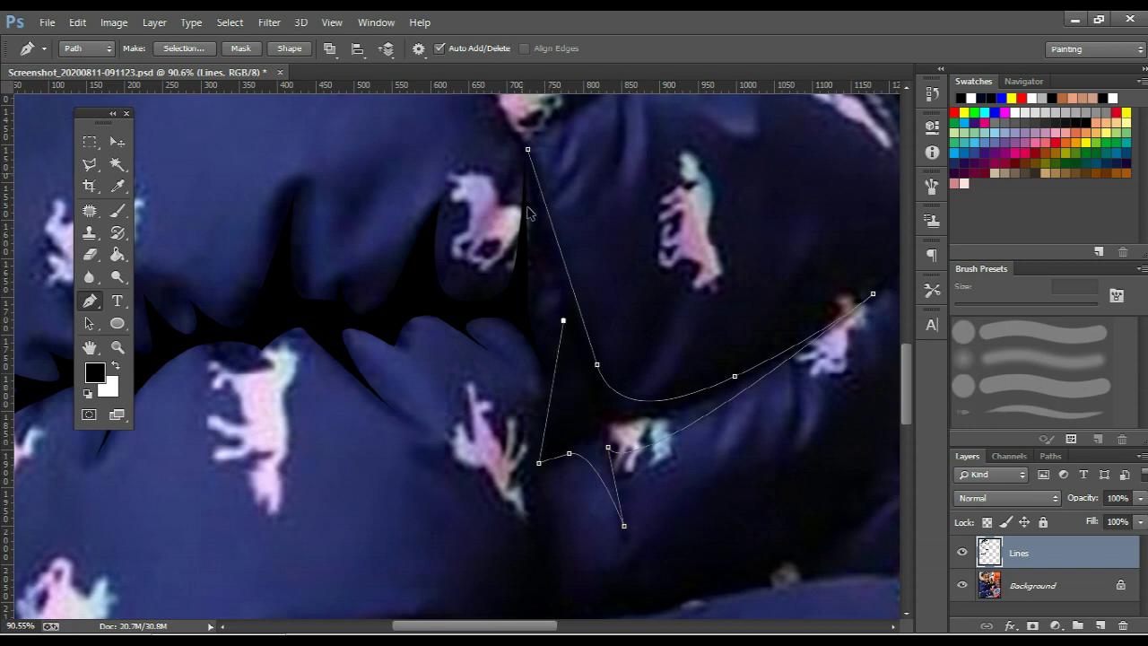
{"action": "left_click", "coordinate": [562, 300]}
{"action": "left_click_drag", "start_coordinate": [534, 206], "coordinate": [534, 199]}
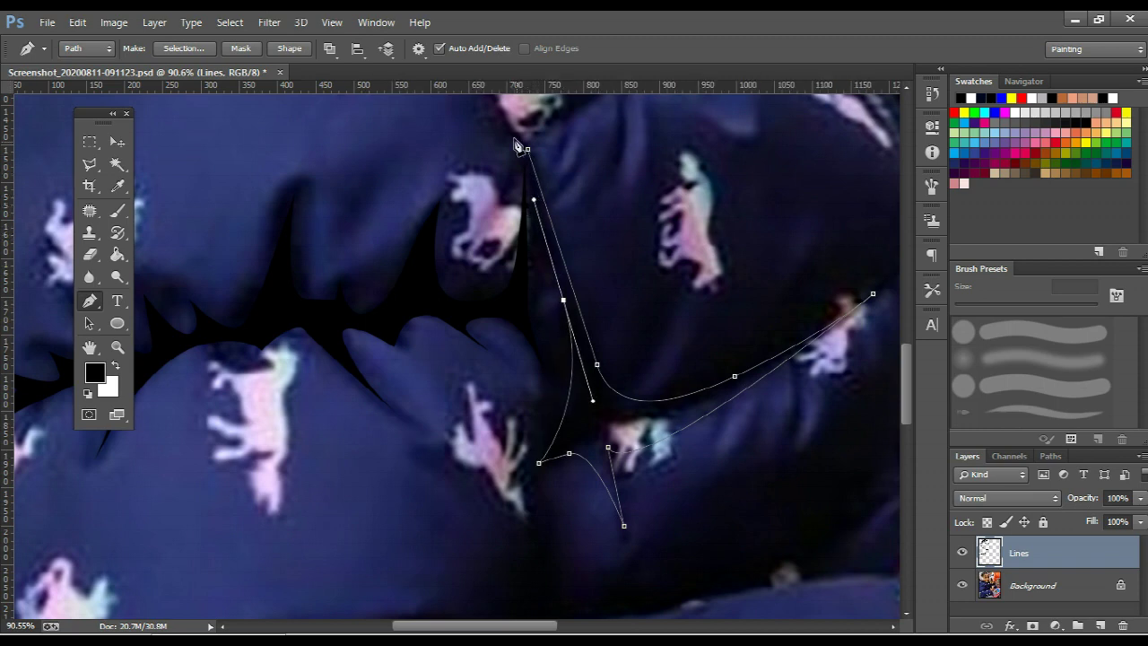
{"action": "left_click", "coordinate": [506, 122]}
Fill the vertical crease path with black and hide the path outline
{"action": "right_click", "coordinate": [588, 161]}
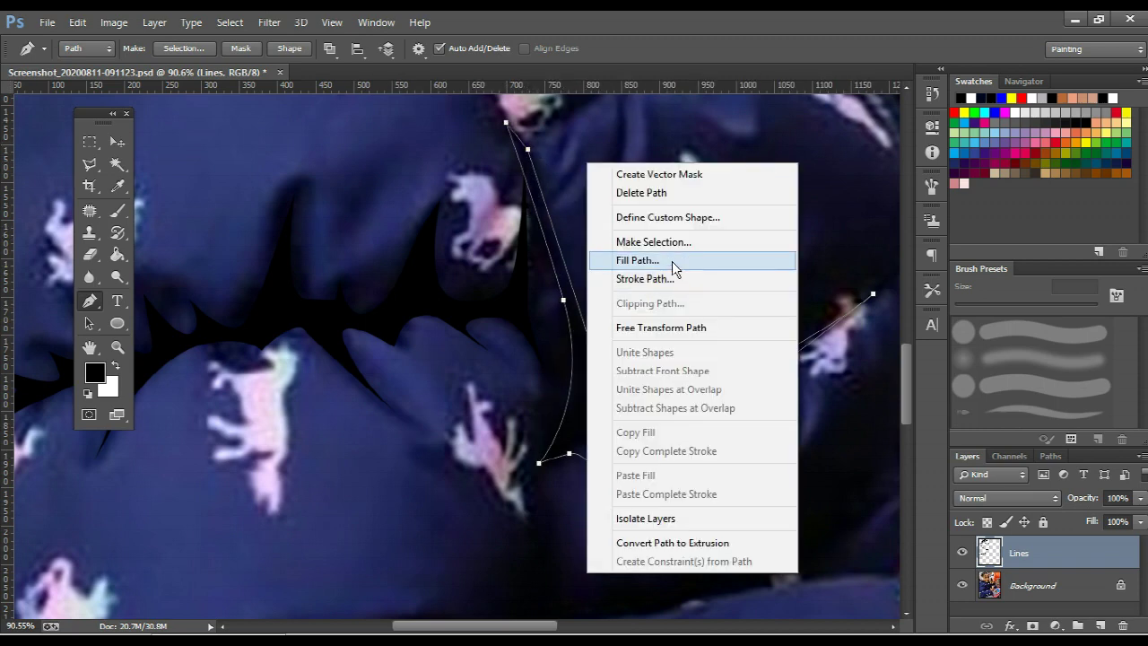
{"action": "left_click", "coordinate": [636, 259]}
{"action": "left_click", "coordinate": [1026, 208]}
{"action": "key", "text": "Return"}
Zoom out and hide the Background photo to check the line art alone
{"action": "scroll", "coordinate": [555, 306], "scroll_direction": "down", "scroll_amount": 2}
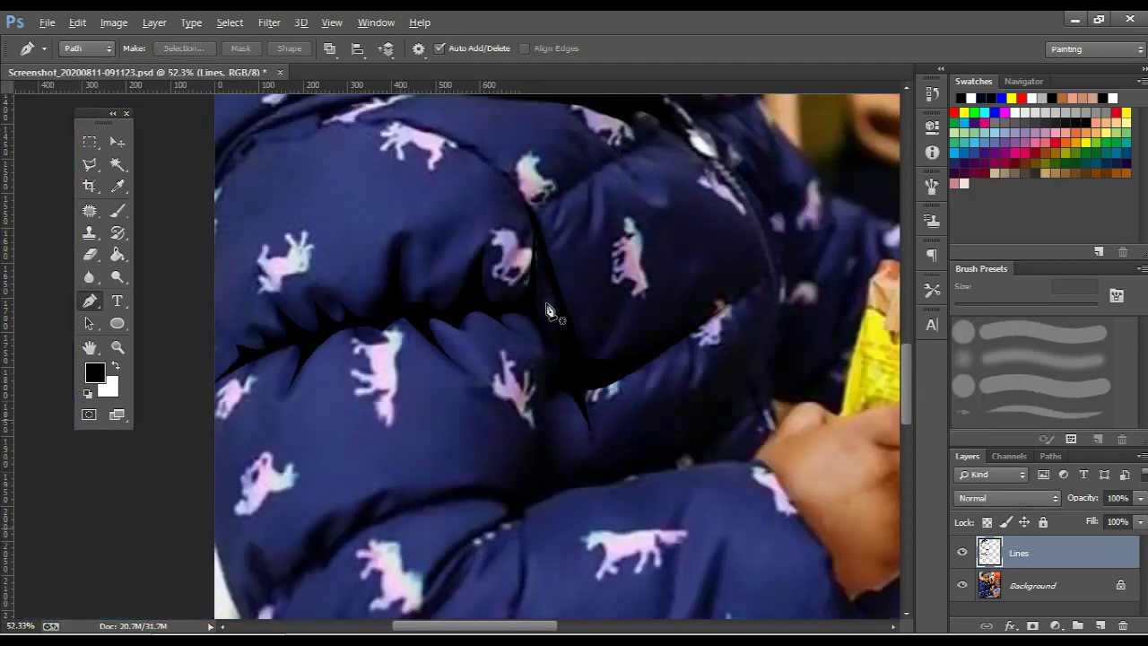
{"action": "scroll", "coordinate": [561, 377], "scroll_direction": "down", "scroll_amount": 1}
{"action": "scroll", "coordinate": [564, 431], "scroll_direction": "down", "scroll_amount": 1}
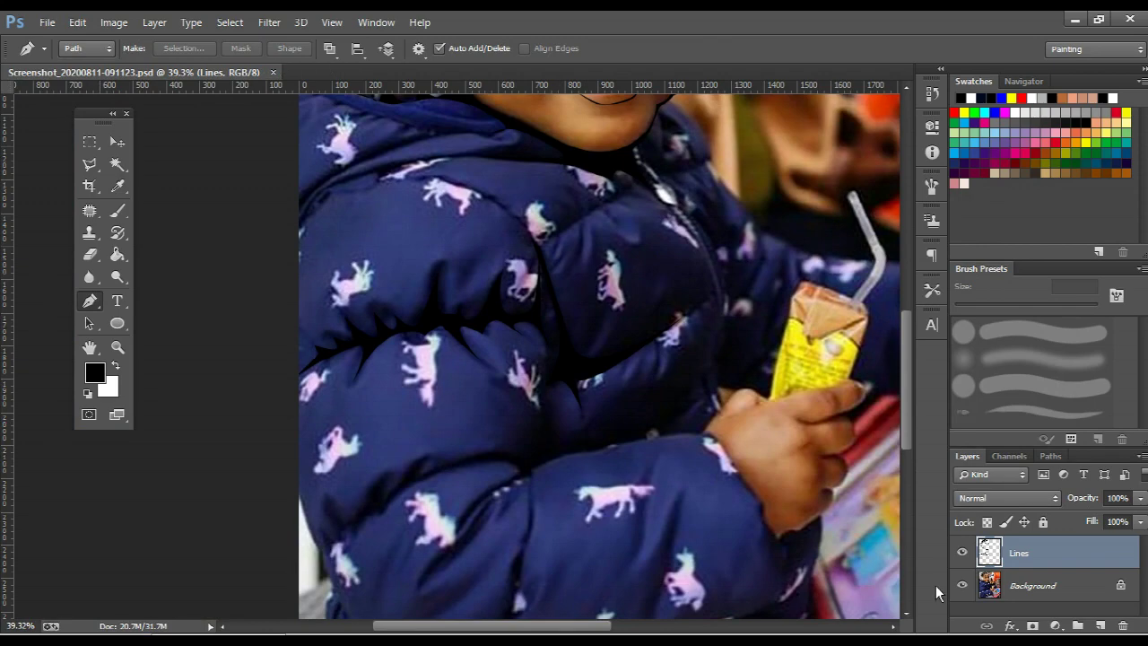
{"action": "left_click", "coordinate": [962, 585]}
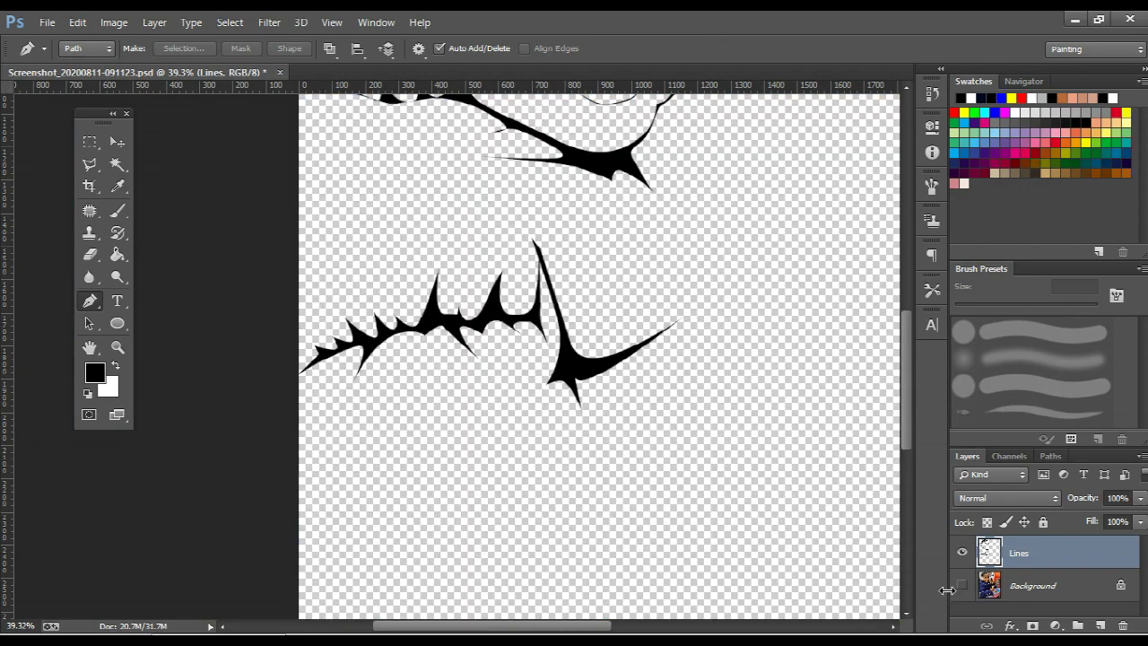
{"action": "scroll", "coordinate": [756, 513], "scroll_direction": "down", "scroll_amount": 1}
With the photo showing and the collar zoomed in, trace a Pen path along the collar edge to its tip and back underneath
{"action": "left_click", "coordinate": [961, 585]}
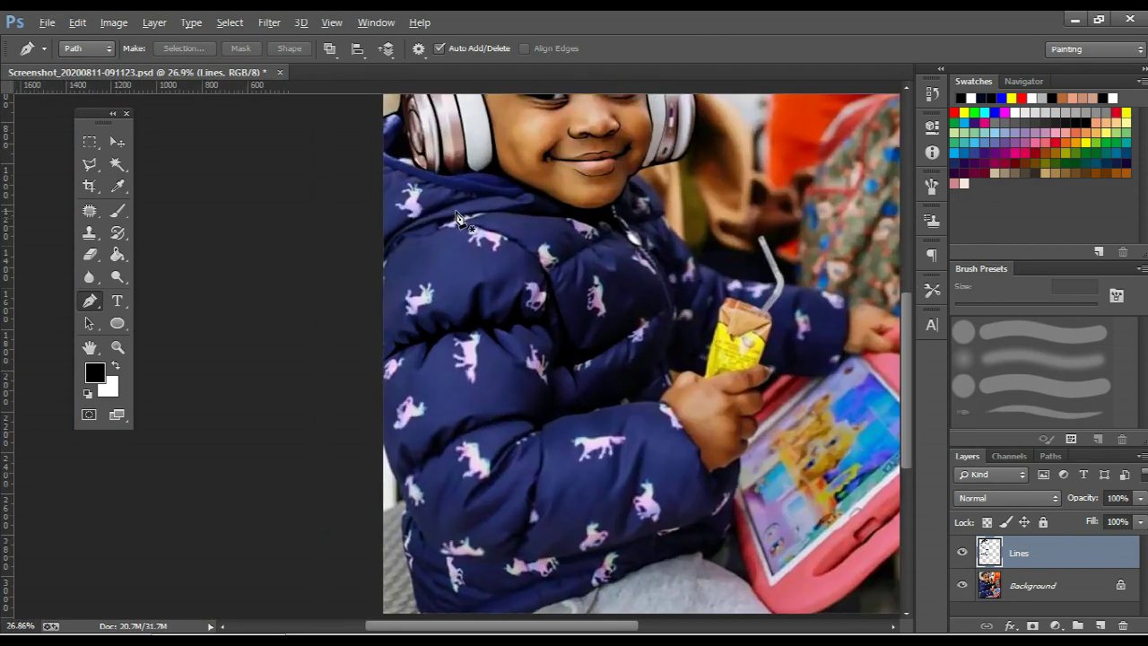
{"action": "scroll", "coordinate": [456, 218], "scroll_direction": "up", "scroll_amount": 3}
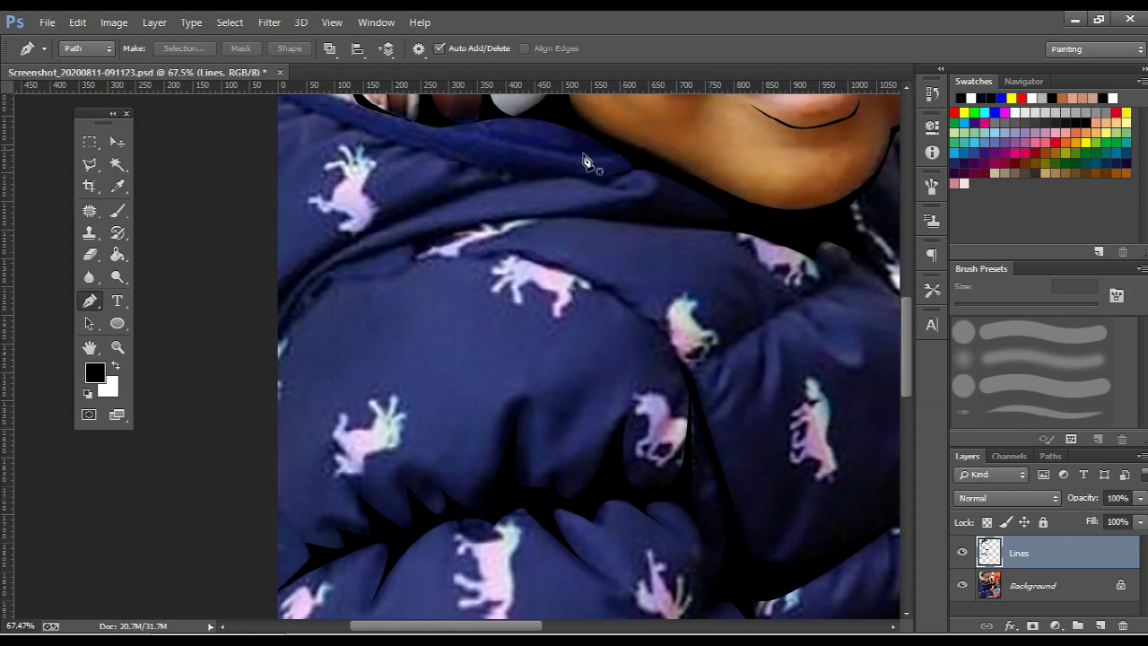
{"action": "left_click_drag", "start_coordinate": [583, 162], "coordinate": [584, 289]}
{"action": "scroll", "coordinate": [644, 282], "scroll_direction": "up", "scroll_amount": 1}
{"action": "left_click", "coordinate": [530, 279]}
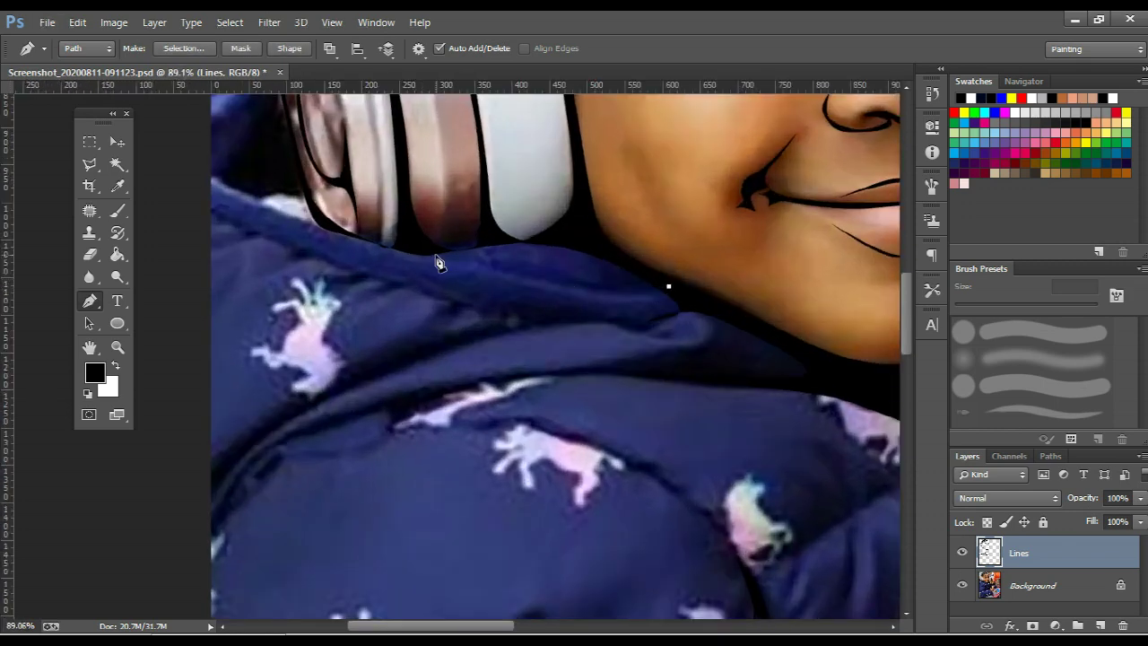
{"action": "left_click_drag", "start_coordinate": [505, 272], "coordinate": [421, 252]}
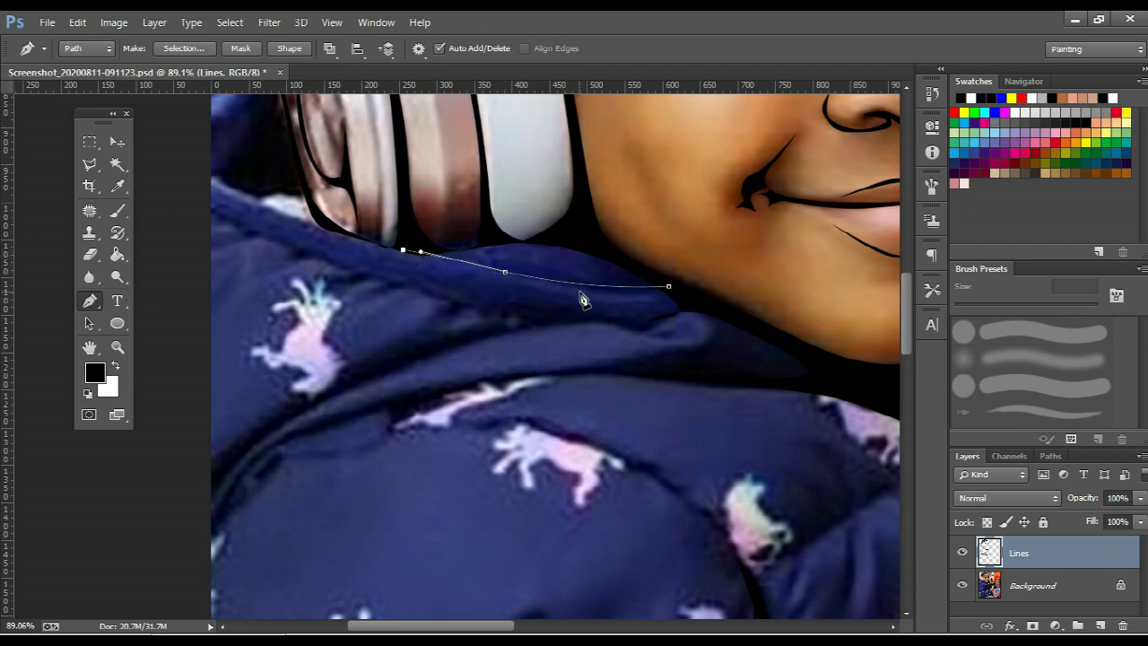
{"action": "left_click", "coordinate": [641, 297]}
{"action": "left_click", "coordinate": [677, 309]}
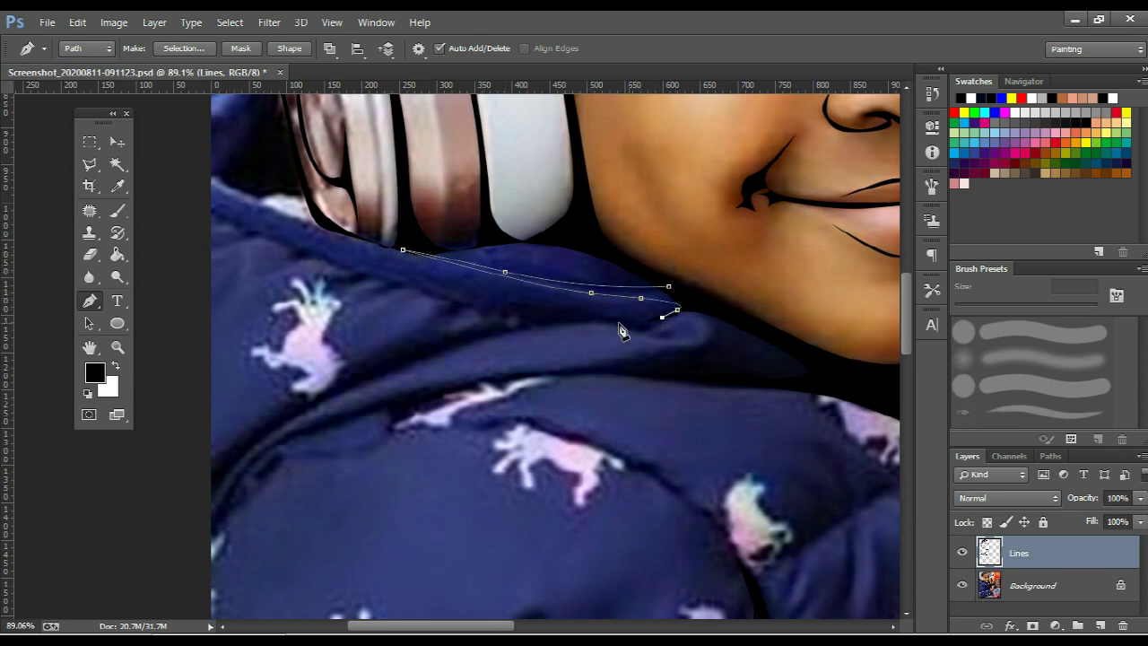
{"action": "left_click_drag", "start_coordinate": [631, 323], "coordinate": [610, 321]}
{"action": "left_click_drag", "start_coordinate": [399, 280], "coordinate": [351, 262]}
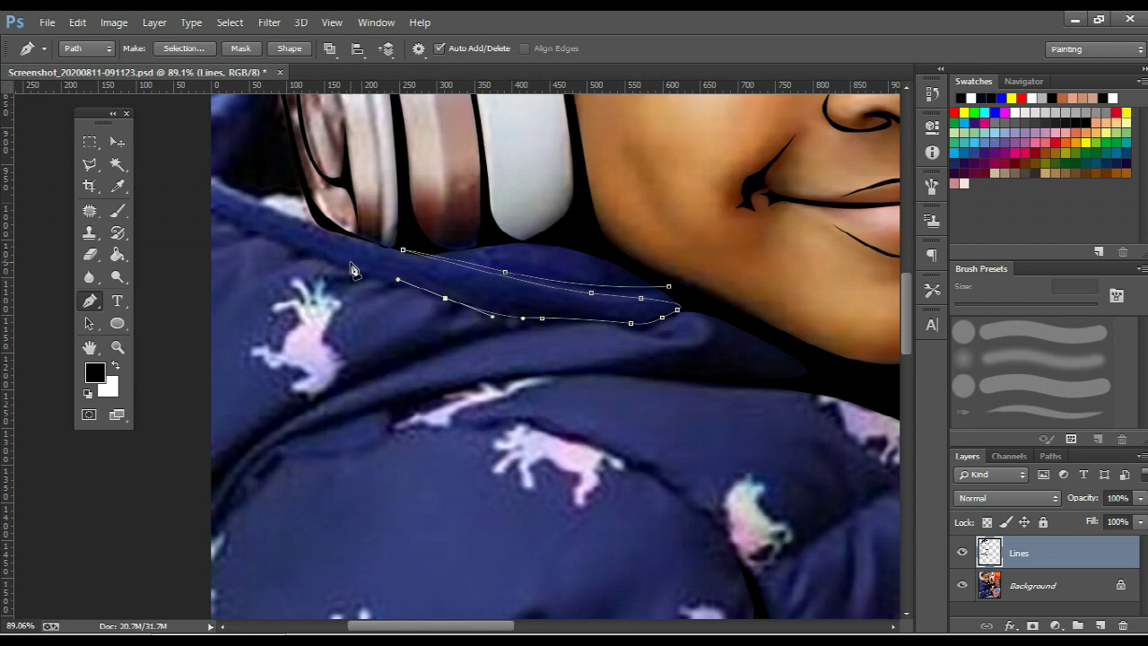
Extend the path to the collar's left end and back along the inner collar line
{"action": "left_click", "coordinate": [197, 207]}
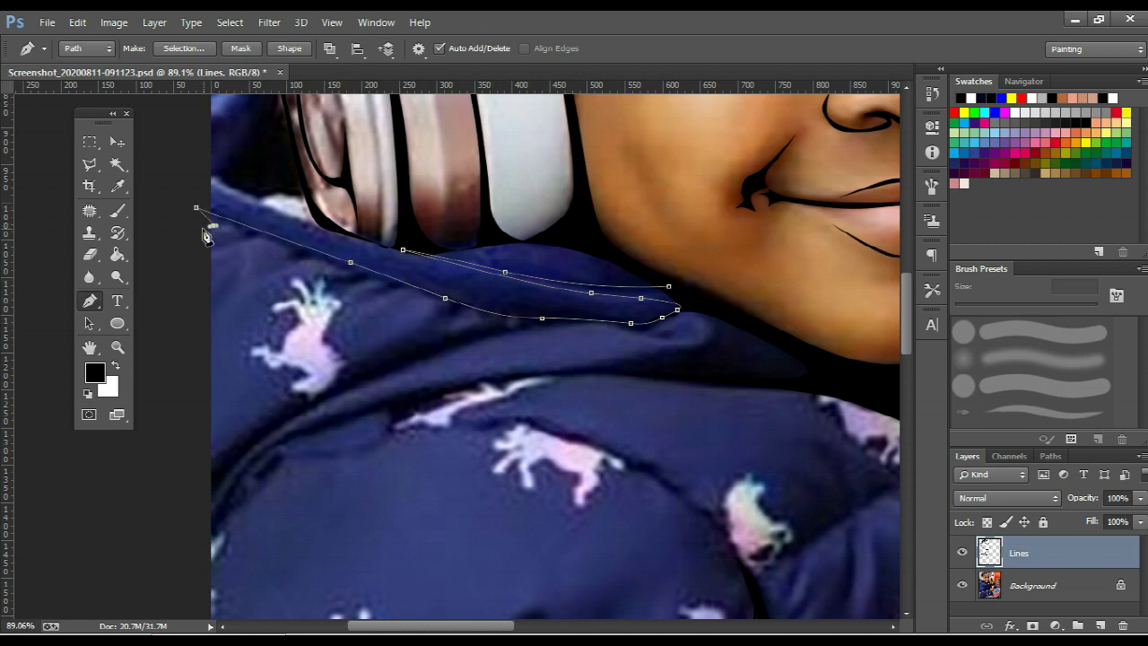
{"action": "left_click", "coordinate": [210, 250]}
{"action": "mouse_move", "coordinate": [274, 263]}
{"action": "left_mouse_down"}
{"action": "mouse_move", "coordinate": [291, 255]}
{"action": "mouse_move", "coordinate": [390, 289]}
{"action": "left_mouse_up"}
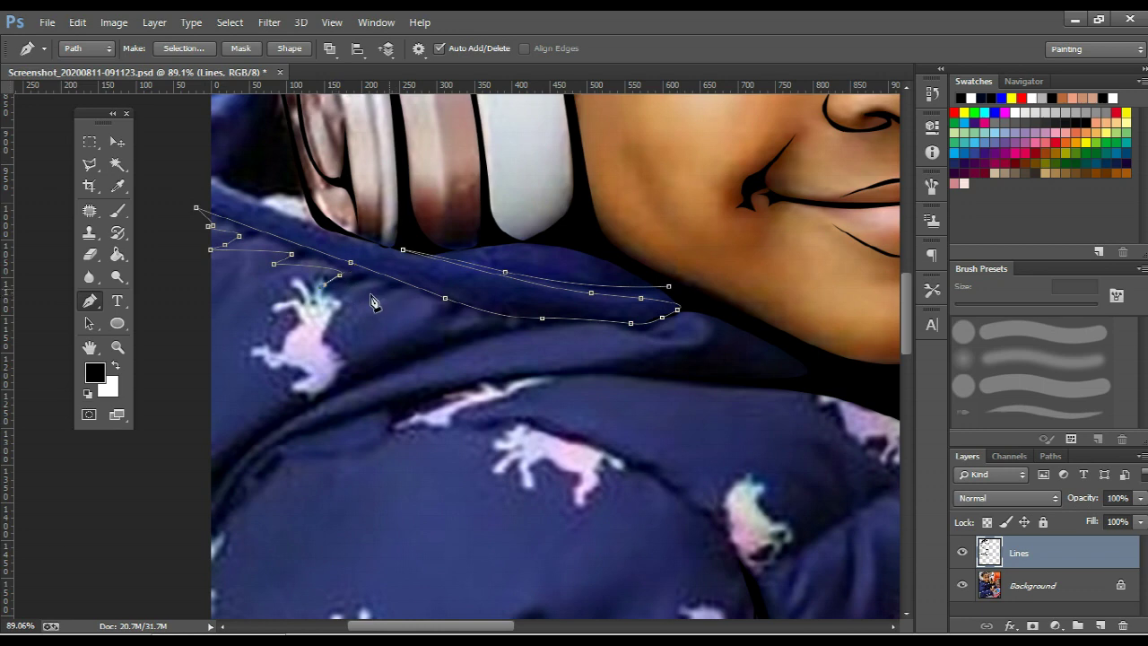
{"action": "left_click", "coordinate": [438, 307]}
{"action": "left_click_drag", "start_coordinate": [438, 309], "coordinate": [433, 318]}
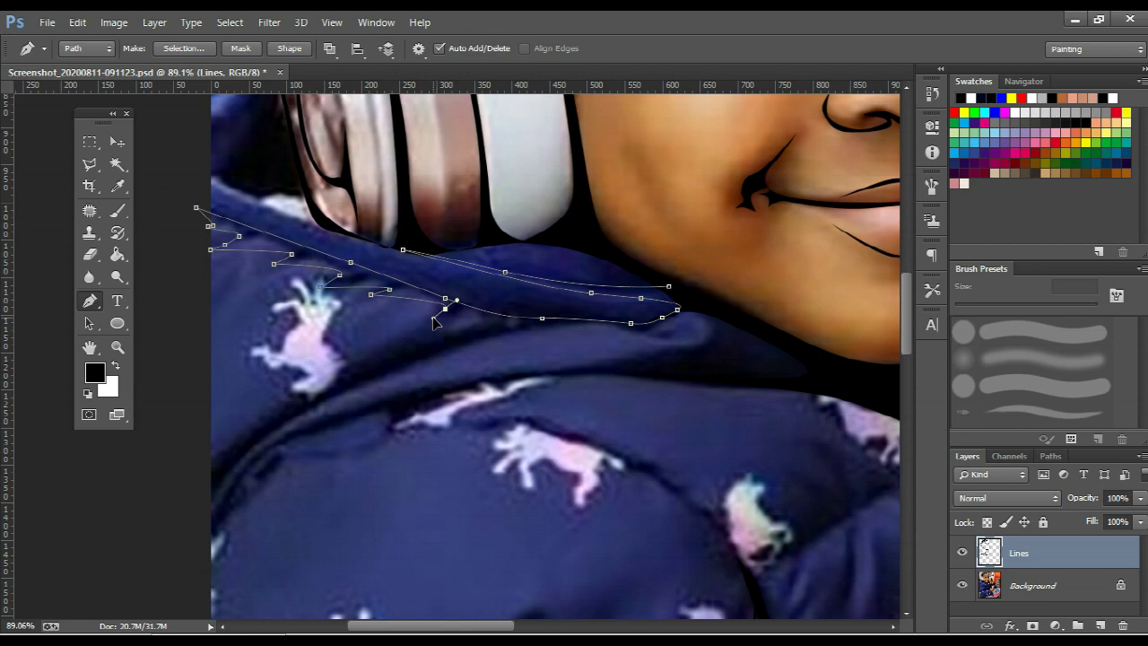
Continue the path down the jacket's front seam and curve it back up toward the collar's right end
{"action": "left_click", "coordinate": [486, 330]}
{"action": "left_click_drag", "start_coordinate": [328, 386], "coordinate": [270, 419]}
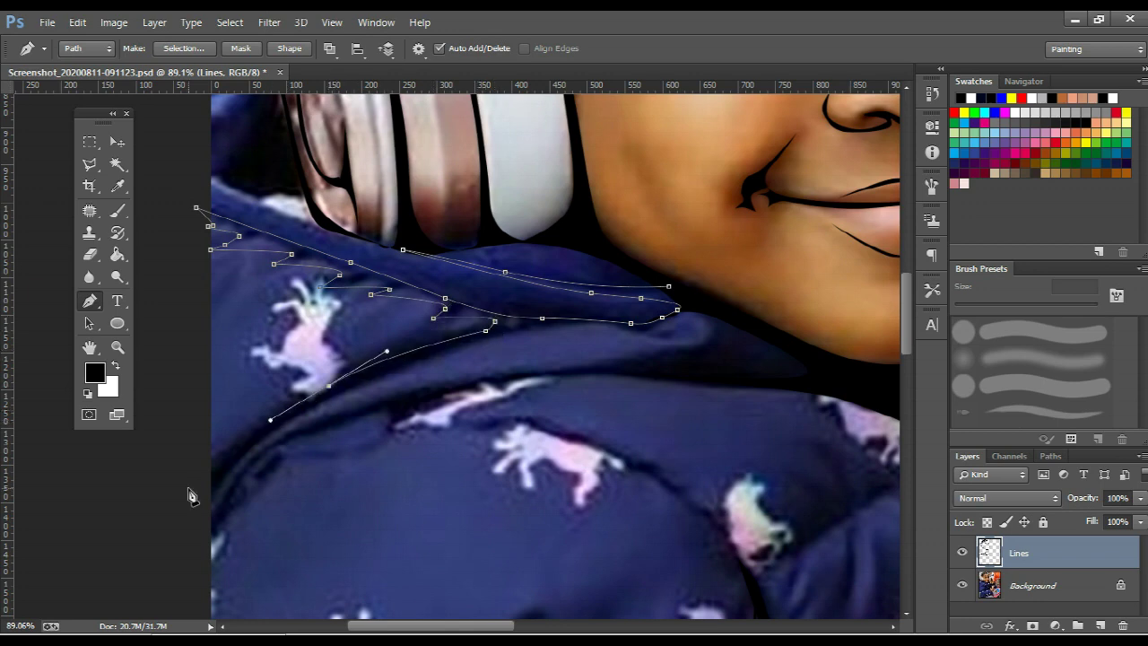
{"action": "left_click_drag", "start_coordinate": [188, 489], "coordinate": [191, 529]}
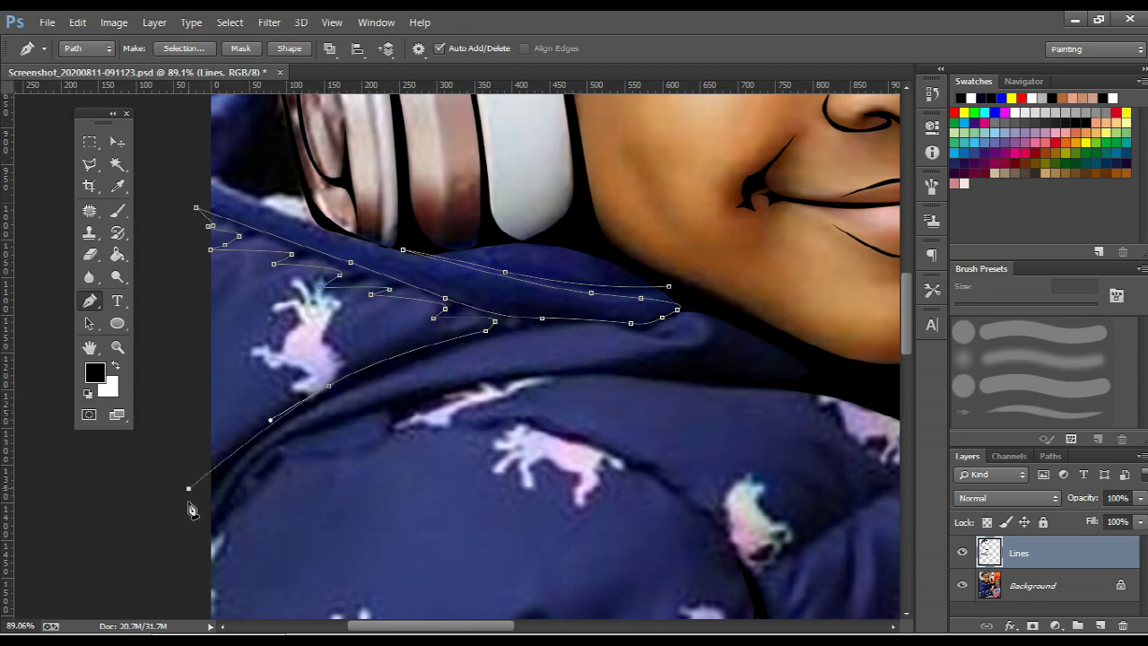
{"action": "left_click", "coordinate": [280, 427]}
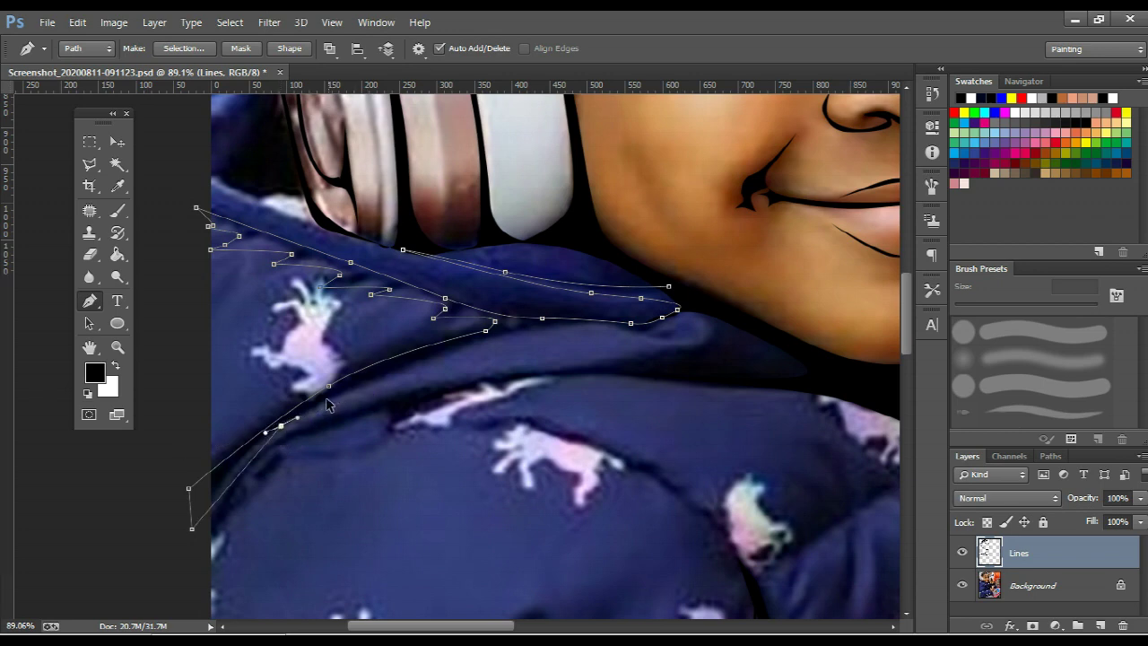
{"action": "key", "text": "ctrl+z"}
{"action": "left_click_drag", "start_coordinate": [294, 416], "coordinate": [378, 379]}
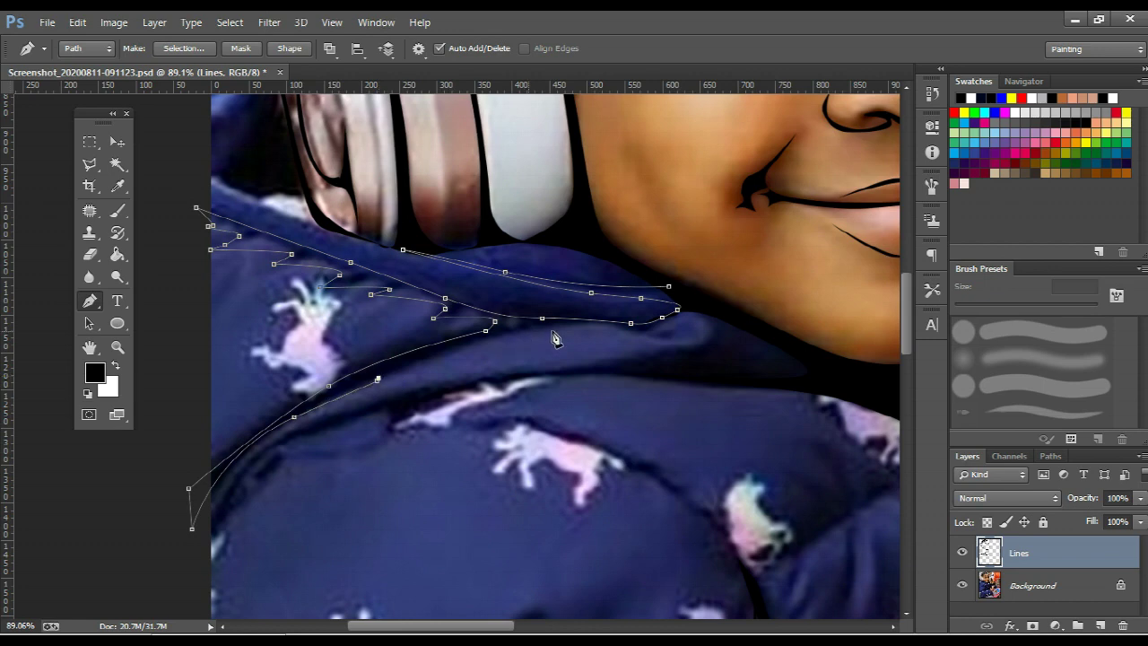
{"action": "mouse_move", "coordinate": [528, 331]}
{"action": "left_mouse_down"}
{"action": "mouse_move", "coordinate": [644, 330]}
{"action": "mouse_move", "coordinate": [728, 289]}
{"action": "left_mouse_up"}
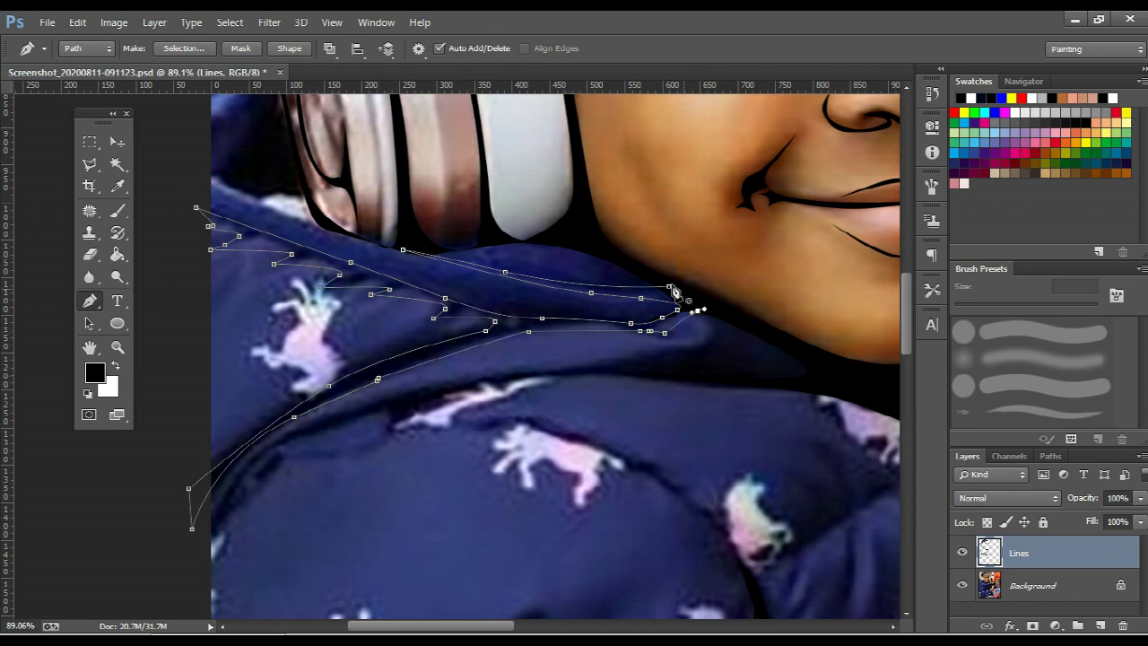
Stroke the traced path to add the black outline on the jacket
{"action": "right_click", "coordinate": [705, 241]}
{"action": "left_click", "coordinate": [769, 334]}
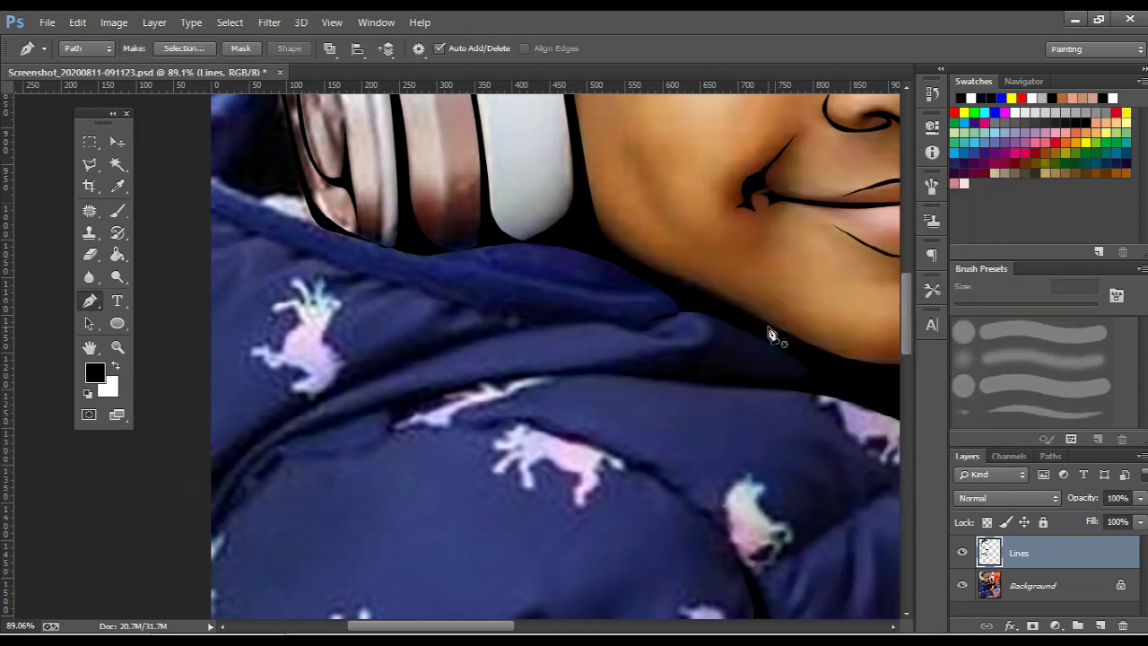
{"action": "key", "text": "ctrl+s"}
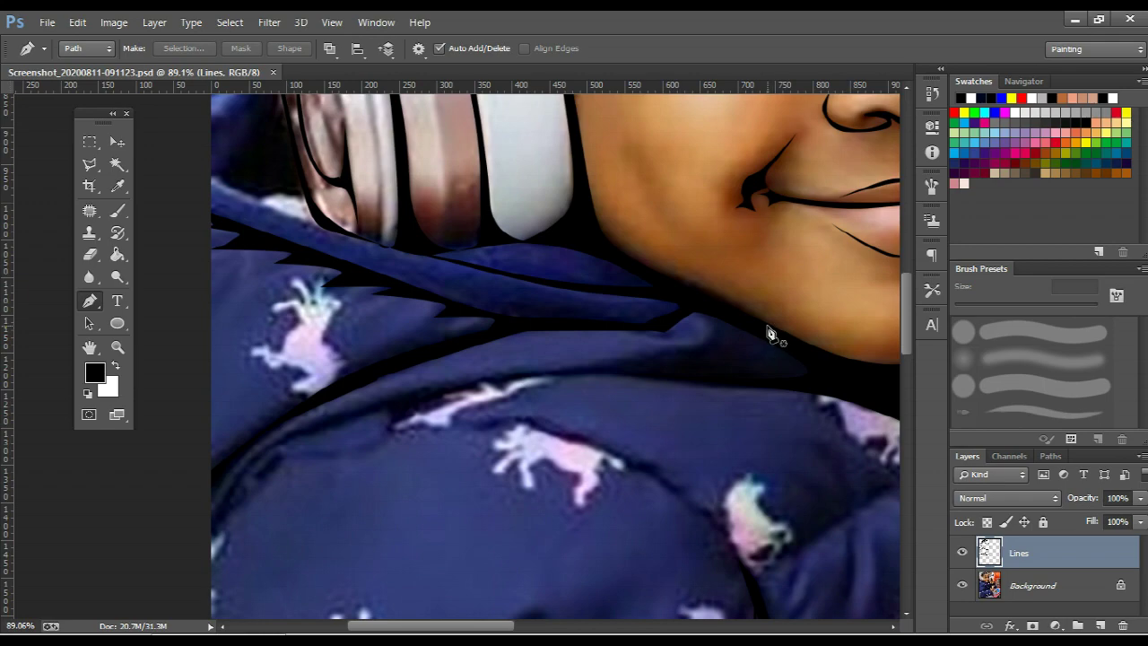
Briefly hide the photo to inspect the existing line art, then zoom back in
{"action": "scroll", "coordinate": [429, 260], "scroll_direction": "down", "scroll_amount": 2}
{"action": "scroll", "coordinate": [429, 261], "scroll_direction": "down", "scroll_amount": 2}
{"action": "scroll", "coordinate": [429, 261], "scroll_direction": "down", "scroll_amount": 2}
{"action": "scroll", "coordinate": [429, 262], "scroll_direction": "down", "scroll_amount": 2}
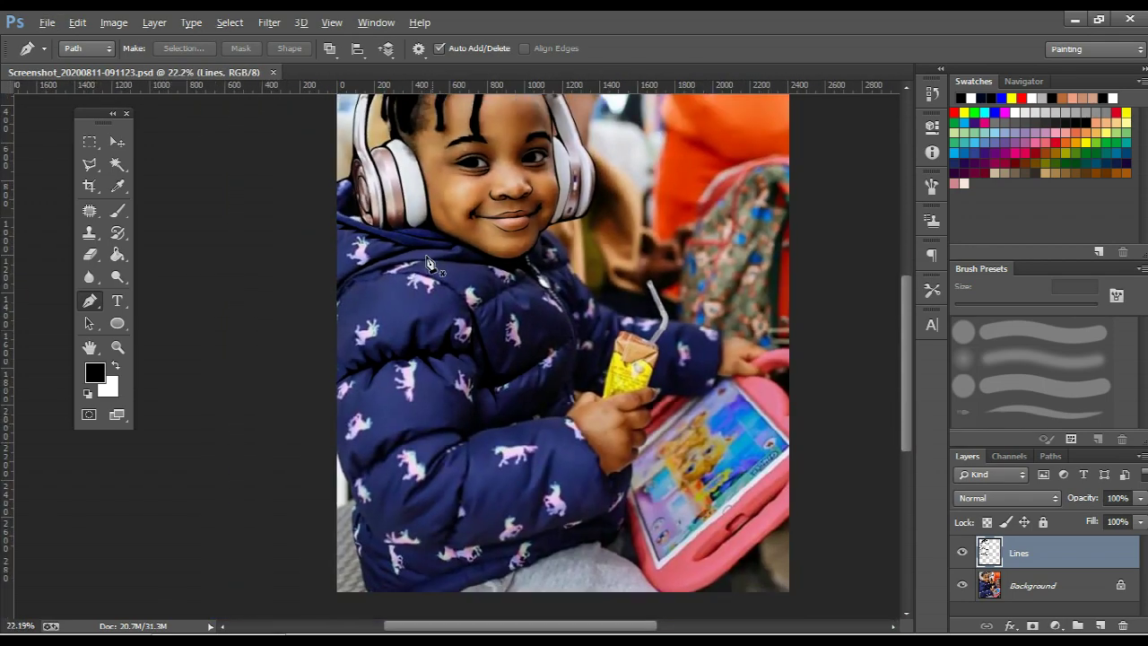
{"action": "scroll", "coordinate": [429, 262], "scroll_direction": "up", "scroll_amount": 1}
{"action": "left_click", "coordinate": [962, 585]}
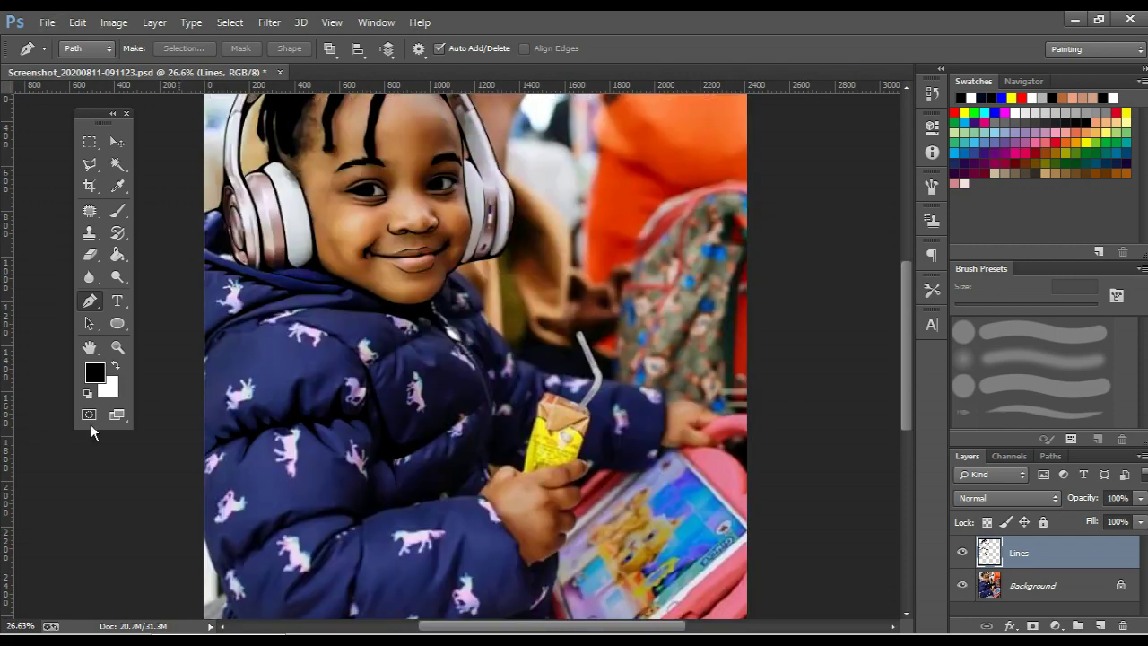
{"action": "scroll", "coordinate": [508, 482], "scroll_direction": "up", "scroll_amount": 1}
{"action": "scroll", "coordinate": [508, 482], "scroll_direction": "up", "scroll_amount": 1}
{"action": "scroll", "coordinate": [476, 404], "scroll_direction": "up", "scroll_amount": 1}
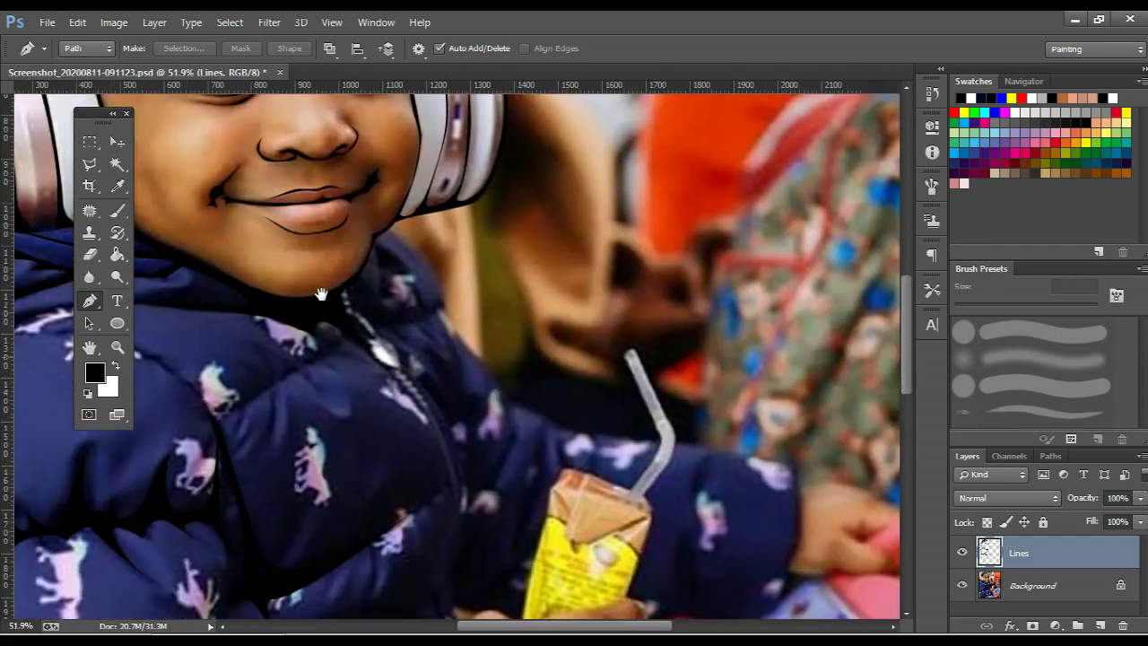
{"action": "scroll", "coordinate": [422, 296], "scroll_direction": "up", "scroll_amount": 1}
{"action": "scroll", "coordinate": [370, 205], "scroll_direction": "up", "scroll_amount": 2}
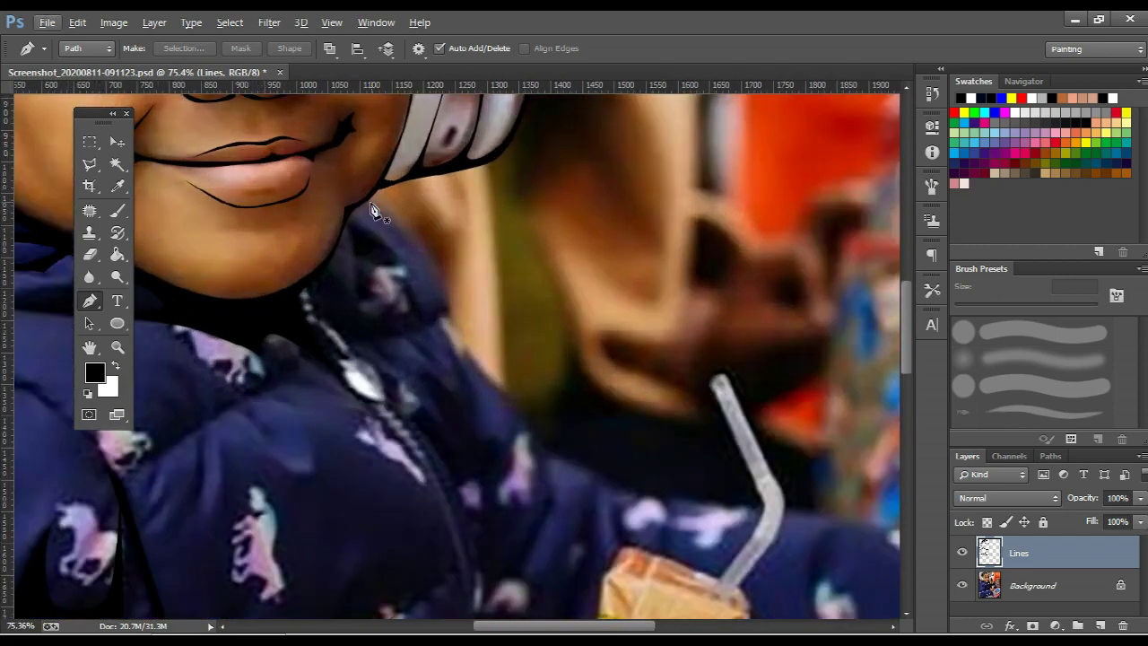
Pen-trace the jaw and jacket collar below the chin, down along the zipper
{"action": "left_click", "coordinate": [368, 199]}
{"action": "left_click_drag", "start_coordinate": [435, 263], "coordinate": [445, 305]}
{"action": "left_click", "coordinate": [426, 323]}
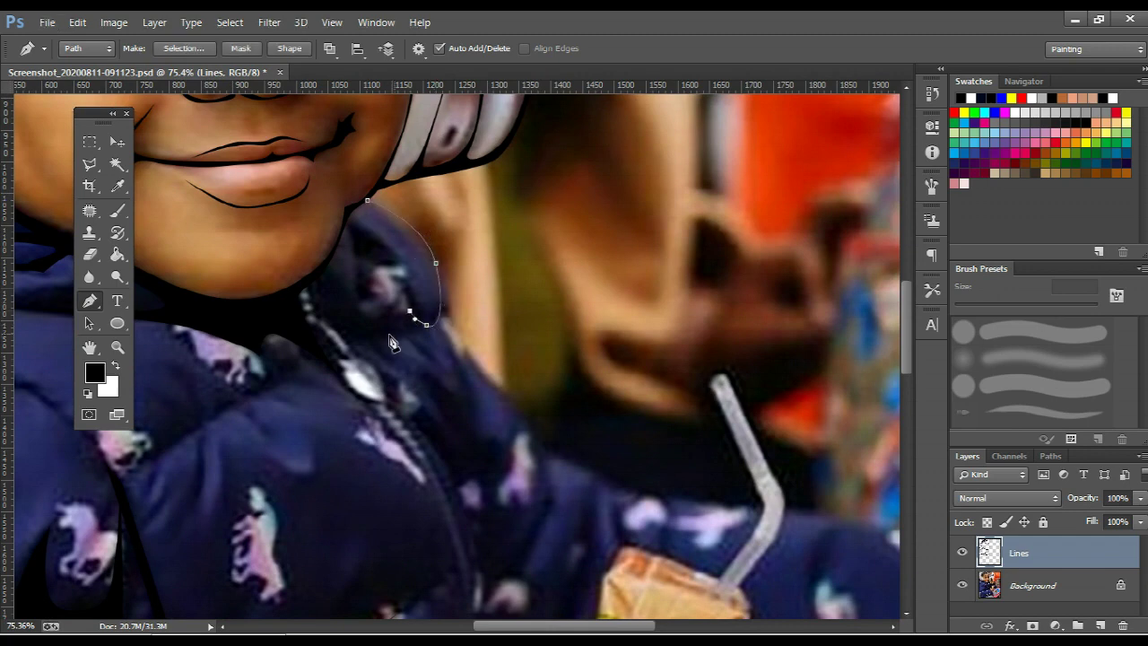
{"action": "left_click_drag", "start_coordinate": [395, 334], "coordinate": [323, 314]}
{"action": "left_click", "coordinate": [398, 418]}
{"action": "left_click_drag", "start_coordinate": [404, 337], "coordinate": [451, 342]}
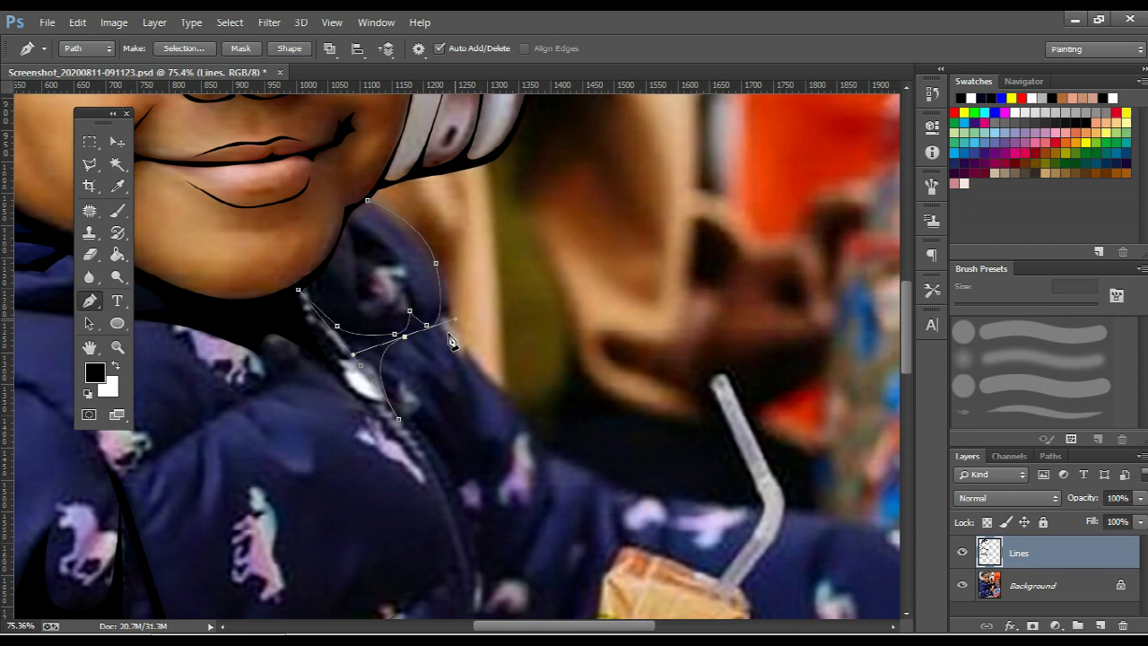
{"action": "left_click", "coordinate": [515, 401]}
{"action": "left_click_drag", "start_coordinate": [512, 404], "coordinate": [346, 235]}
{"action": "left_click_drag", "start_coordinate": [395, 288], "coordinate": [425, 301]}
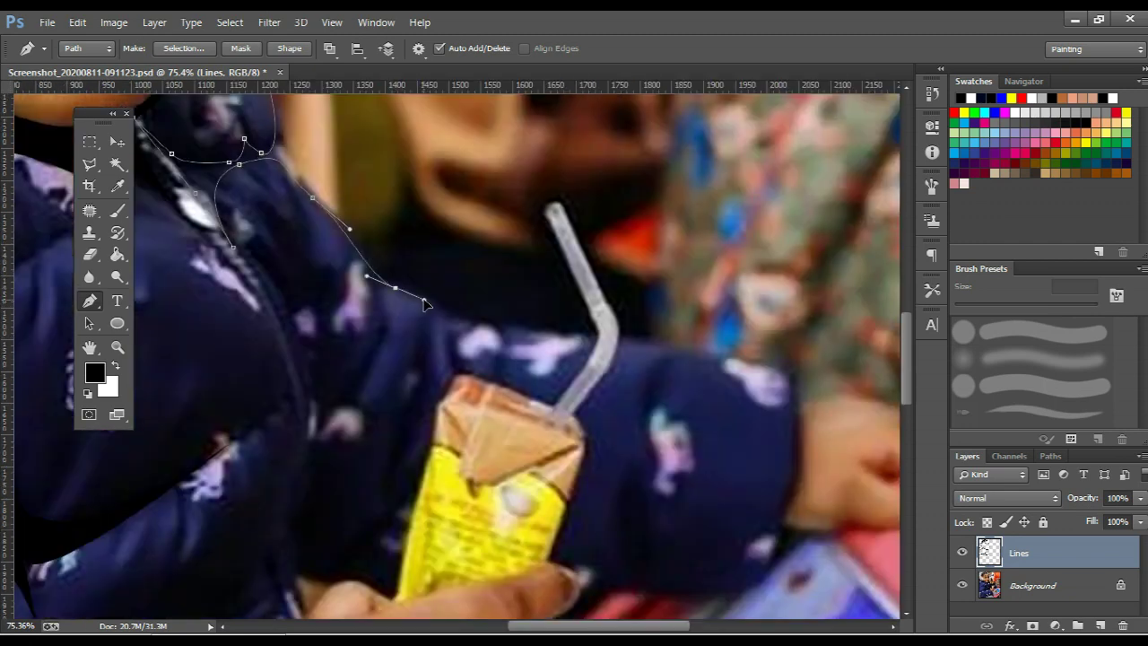
Extend the collar path to the juice box straw and refine anchors near the chin
{"action": "left_click_drag", "start_coordinate": [359, 379], "coordinate": [344, 409]}
{"action": "left_click_drag", "start_coordinate": [372, 350], "coordinate": [377, 324]}
{"action": "left_click_drag", "start_coordinate": [344, 409], "coordinate": [345, 391]}
{"action": "left_click_drag", "start_coordinate": [388, 287], "coordinate": [438, 309]}
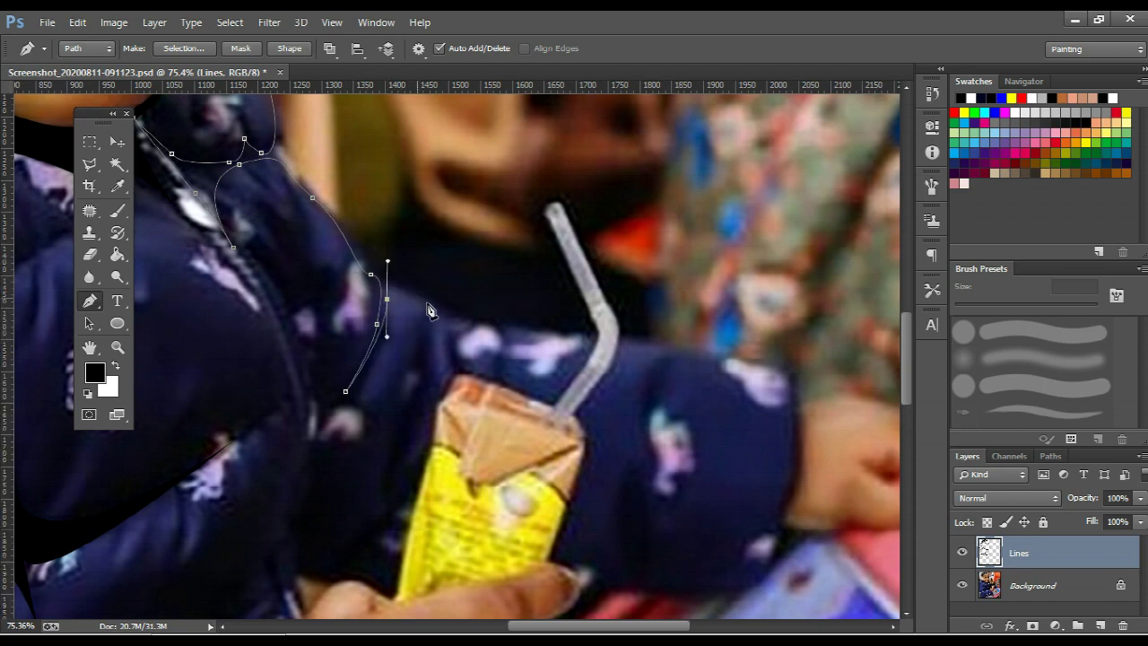
{"action": "left_click_drag", "start_coordinate": [547, 330], "coordinate": [588, 332]}
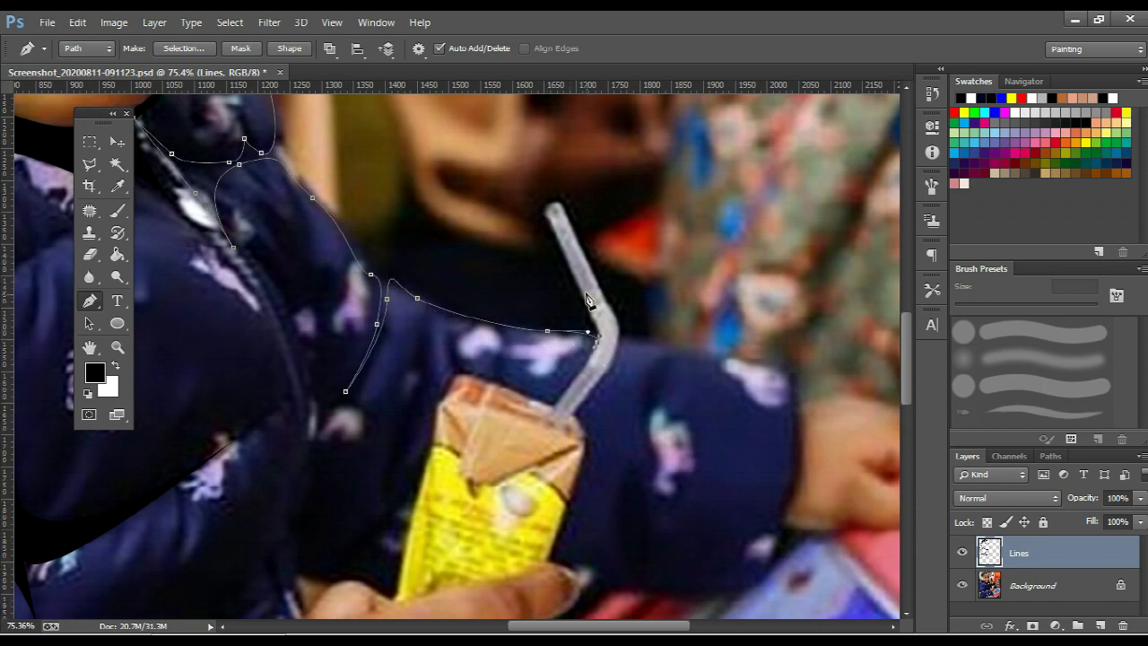
{"action": "left_click_drag", "start_coordinate": [565, 260], "coordinate": [556, 236]}
{"action": "left_click_drag", "start_coordinate": [546, 321], "coordinate": [485, 310]}
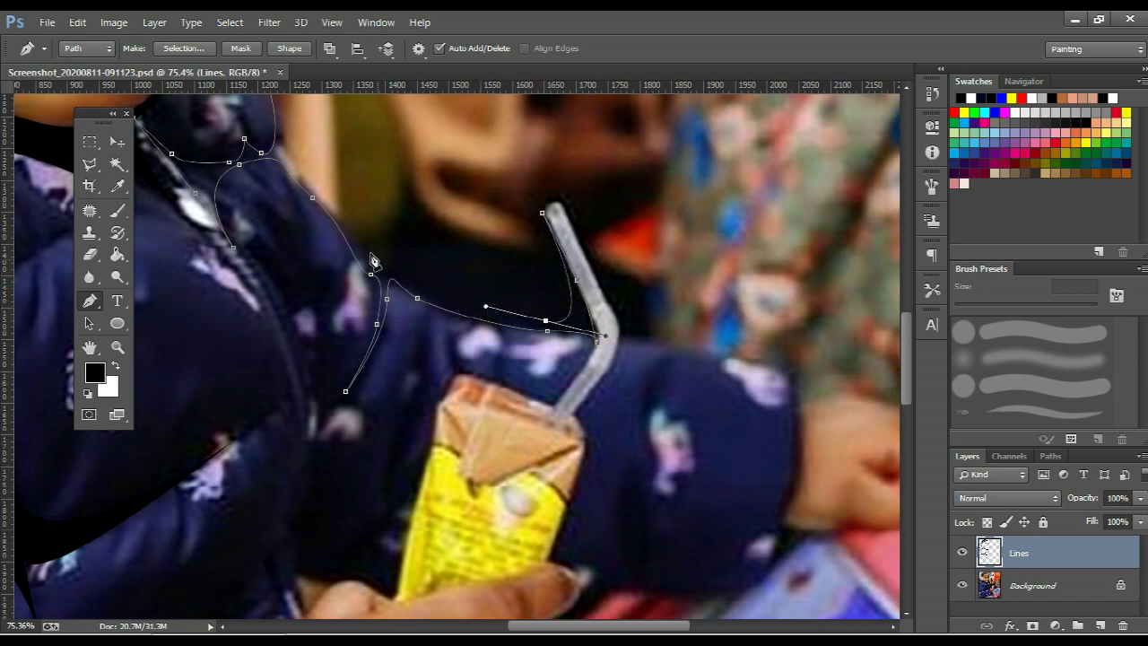
{"action": "left_click_drag", "start_coordinate": [298, 166], "coordinate": [324, 296]}
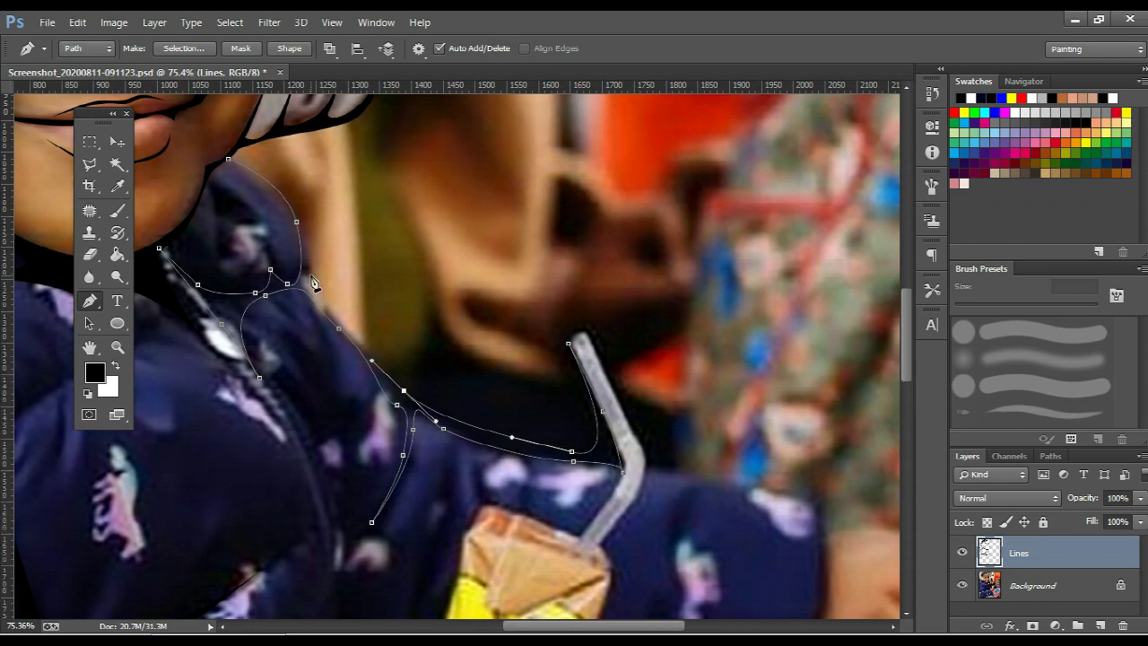
{"action": "left_click", "coordinate": [301, 221], "text": "ctrl"}
{"action": "left_click_drag", "start_coordinate": [243, 160], "coordinate": [233, 146]}
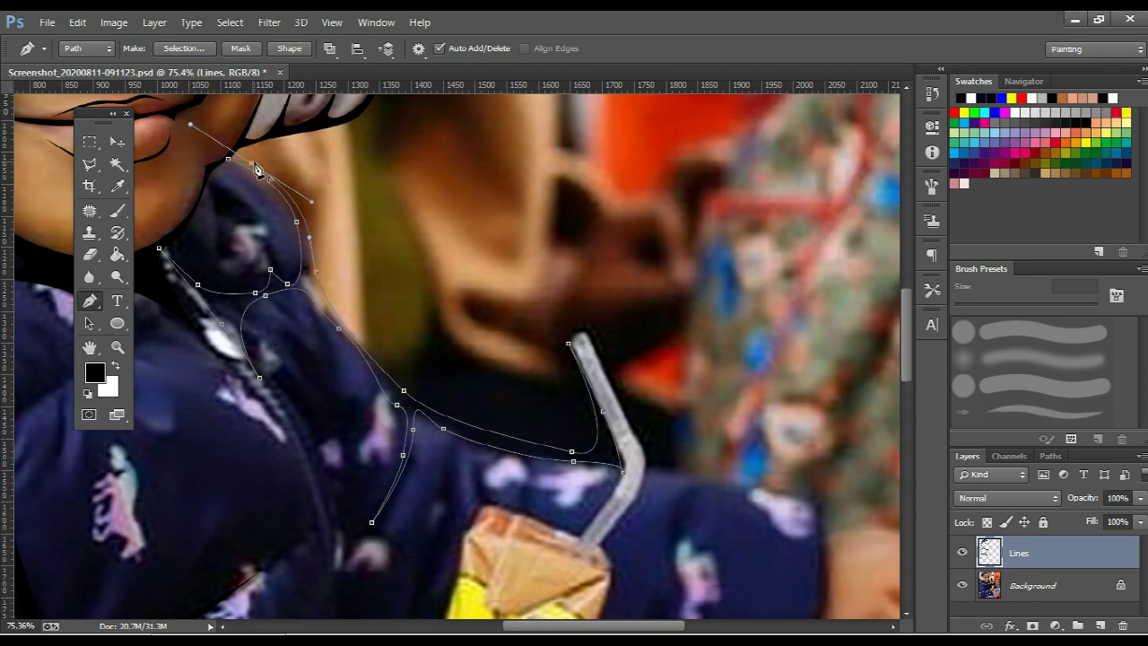
Fill the collar path with black and hide the photo to check the lines
{"action": "right_click", "coordinate": [260, 105]}
{"action": "left_click", "coordinate": [371, 207]}
{"action": "key", "text": "Return"}
{"action": "scroll", "coordinate": [516, 381], "scroll_direction": "down", "scroll_amount": 5}
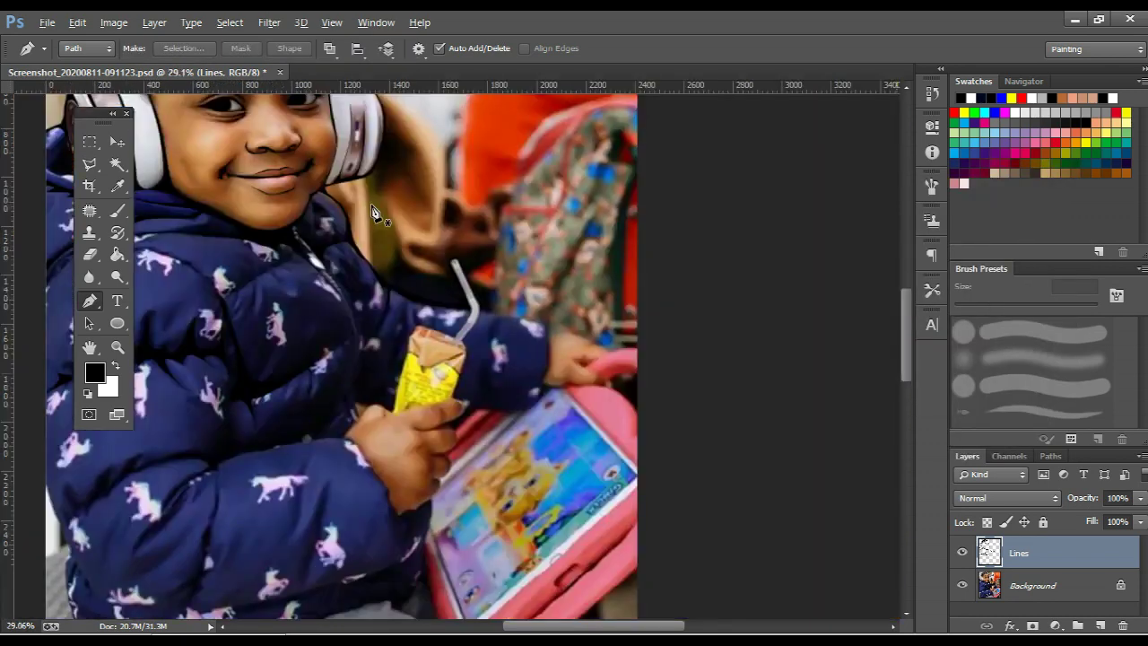
{"action": "scroll", "coordinate": [515, 381], "scroll_direction": "down", "scroll_amount": 2}
{"action": "left_click", "coordinate": [963, 585]}
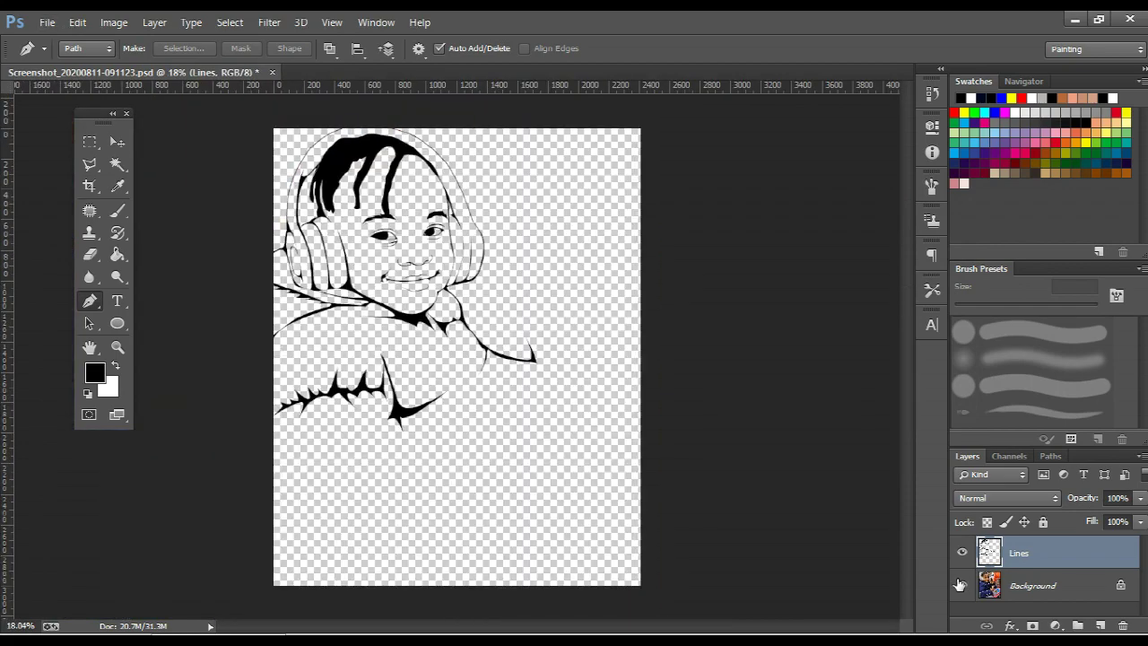
{"action": "scroll", "coordinate": [160, 600], "scroll_direction": "up", "scroll_amount": 3}
{"action": "scroll", "coordinate": [686, 363], "scroll_direction": "up", "scroll_amount": 2}
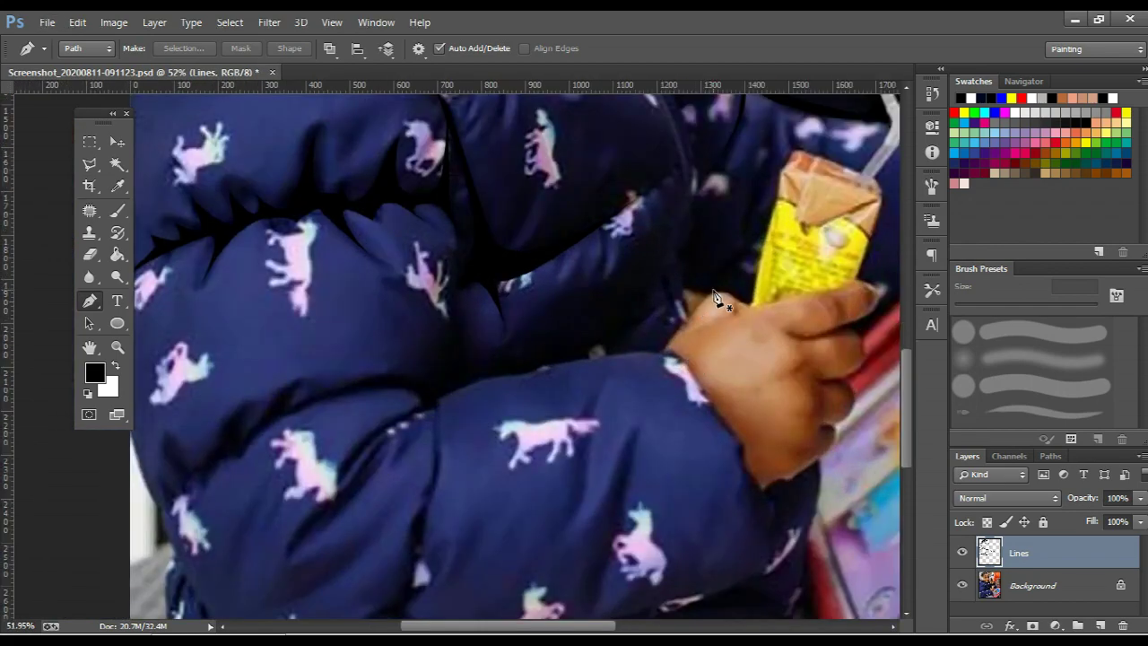
Pen-trace the sleeve folds from the hand down to the sleeve's left edge
{"action": "left_click_drag", "start_coordinate": [665, 353], "coordinate": [564, 361]}
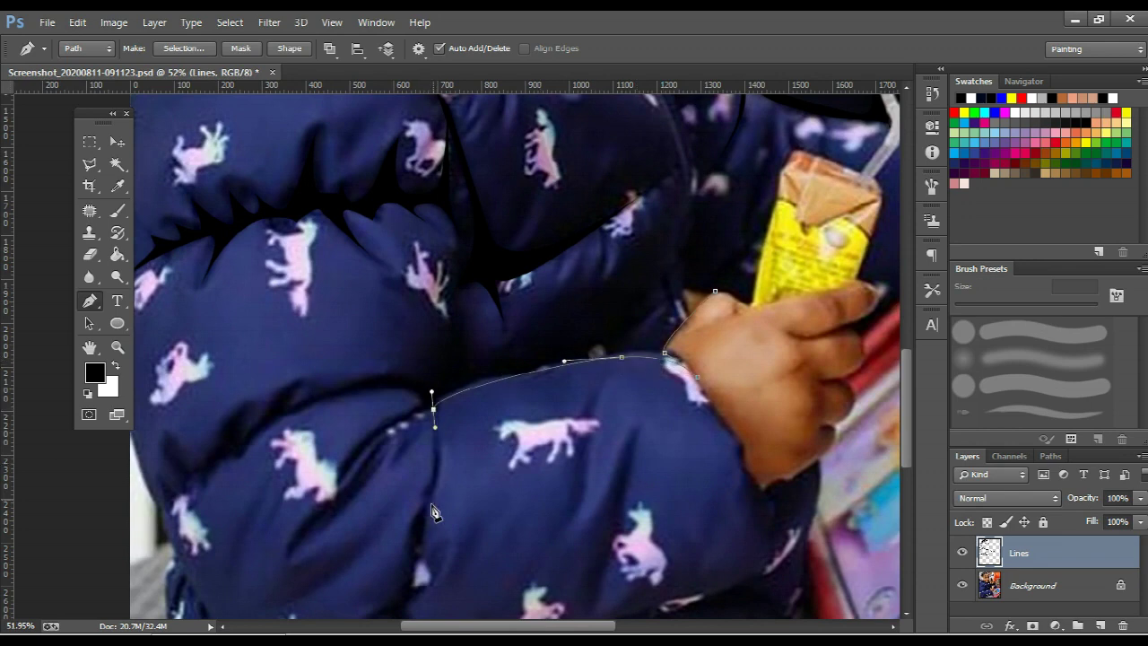
{"action": "left_click_drag", "start_coordinate": [433, 409], "coordinate": [408, 597]}
{"action": "mouse_move", "coordinate": [425, 420]}
{"action": "left_mouse_down"}
{"action": "mouse_move", "coordinate": [392, 432]}
{"action": "mouse_move", "coordinate": [438, 477]}
{"action": "left_mouse_up"}
{"action": "scroll", "coordinate": [406, 411], "scroll_direction": "up", "scroll_amount": 1}
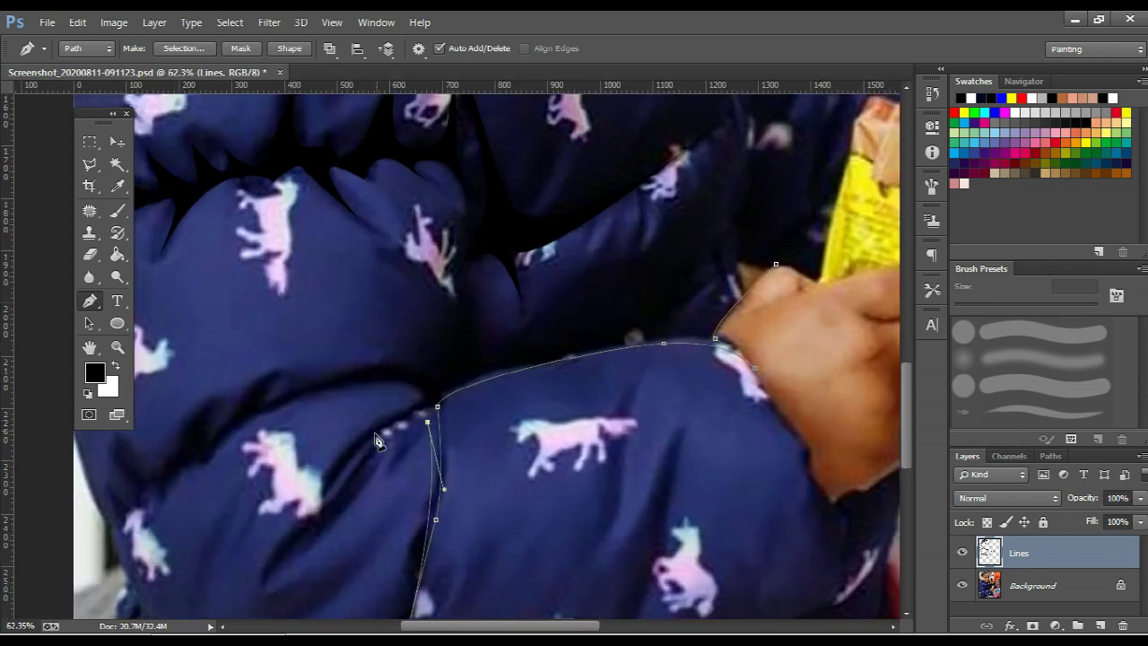
{"action": "left_click", "coordinate": [329, 486]}
{"action": "left_click_drag", "start_coordinate": [415, 403], "coordinate": [466, 384]}
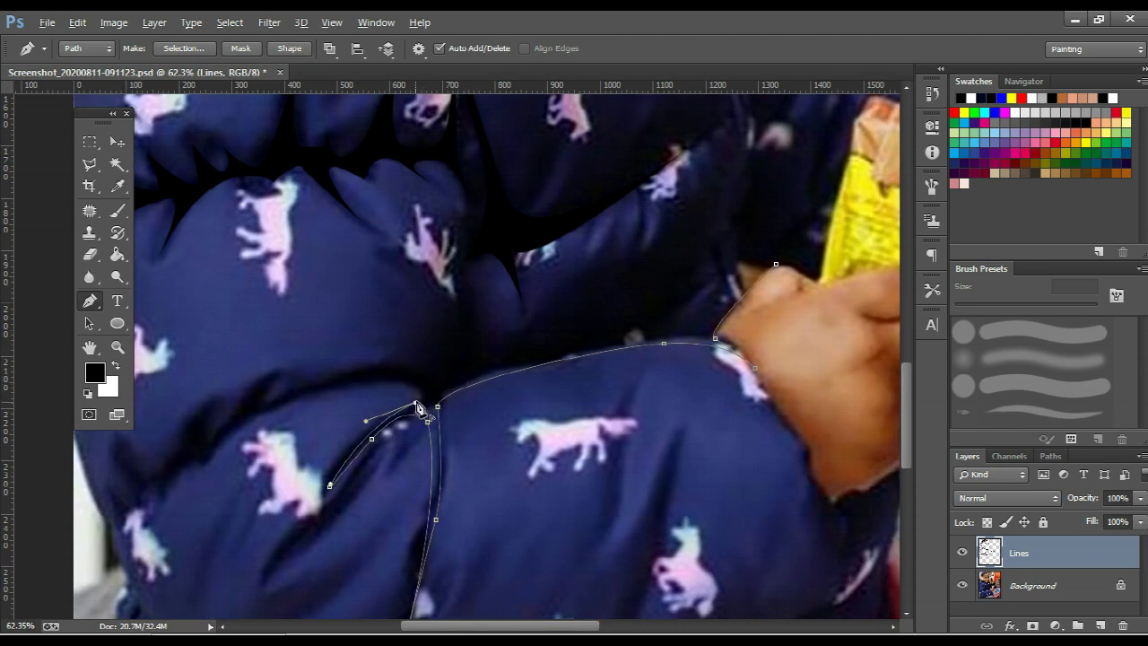
{"action": "left_click_drag", "start_coordinate": [416, 403], "coordinate": [398, 377]}
{"action": "left_click", "coordinate": [258, 414]}
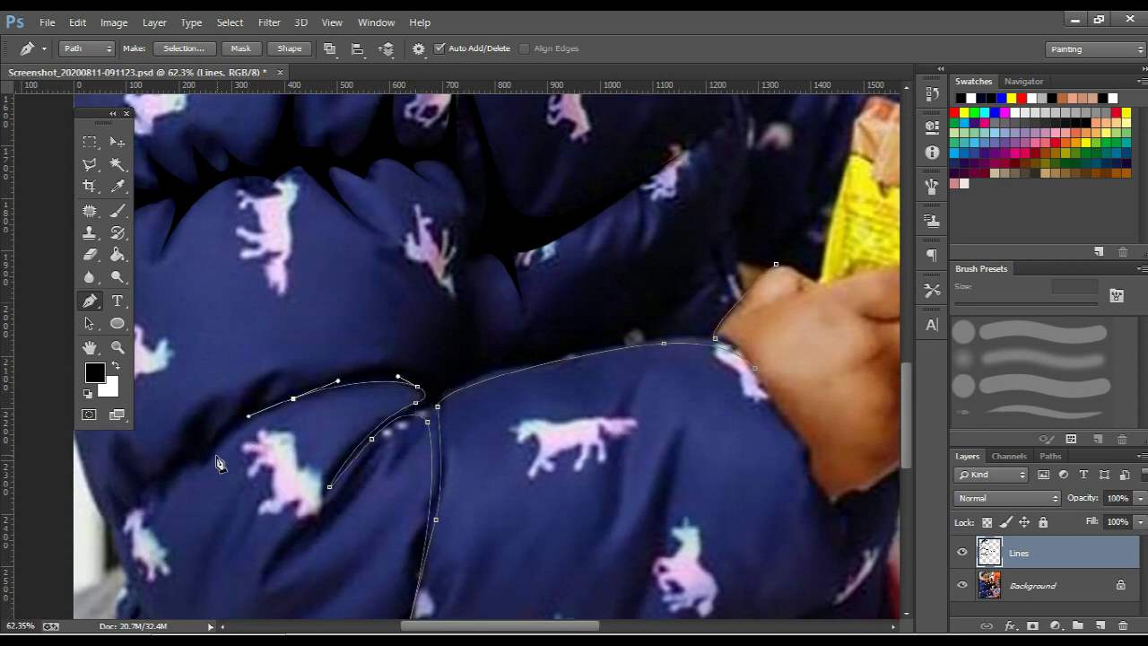
{"action": "left_click_drag", "start_coordinate": [212, 460], "coordinate": [167, 479]}
{"action": "left_click_drag", "start_coordinate": [121, 525], "coordinate": [103, 492]}
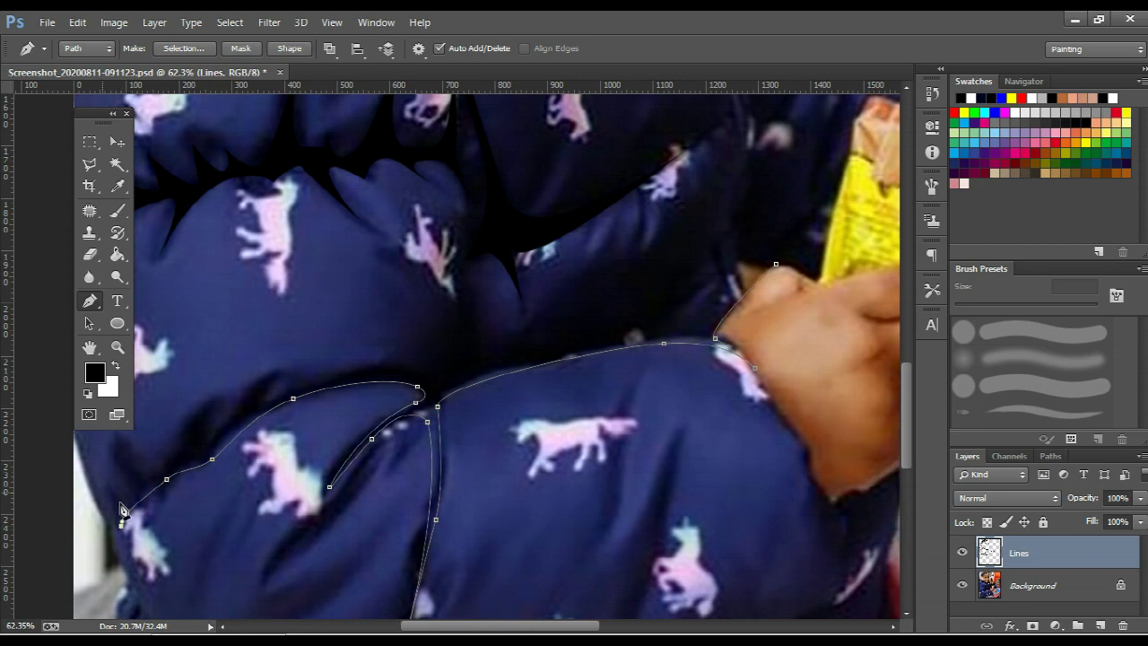
{"action": "mouse_move", "coordinate": [169, 465]}
{"action": "left_mouse_down"}
{"action": "mouse_move", "coordinate": [187, 429]}
{"action": "mouse_move", "coordinate": [288, 392]}
{"action": "mouse_move", "coordinate": [362, 372]}
{"action": "mouse_move", "coordinate": [440, 383]}
{"action": "left_mouse_up"}
Continue the path up the dark crease above the arm to beside the hand
{"action": "left_click_drag", "start_coordinate": [459, 340], "coordinate": [458, 305]}
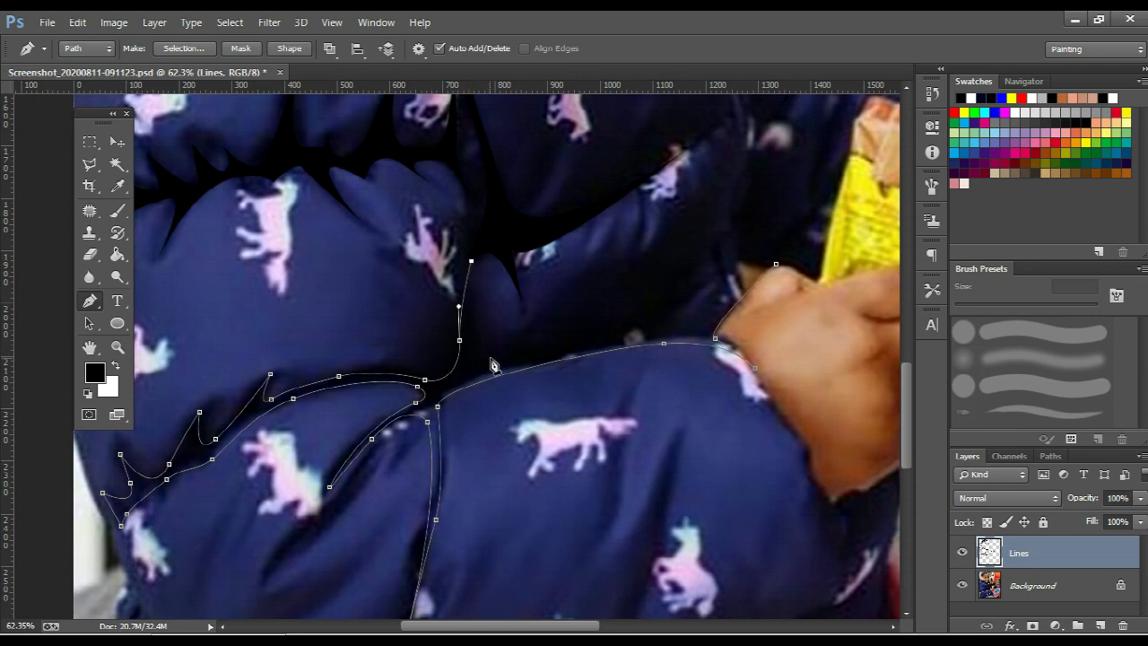
{"action": "left_click_drag", "start_coordinate": [491, 357], "coordinate": [538, 357]}
{"action": "left_click", "coordinate": [612, 337]}
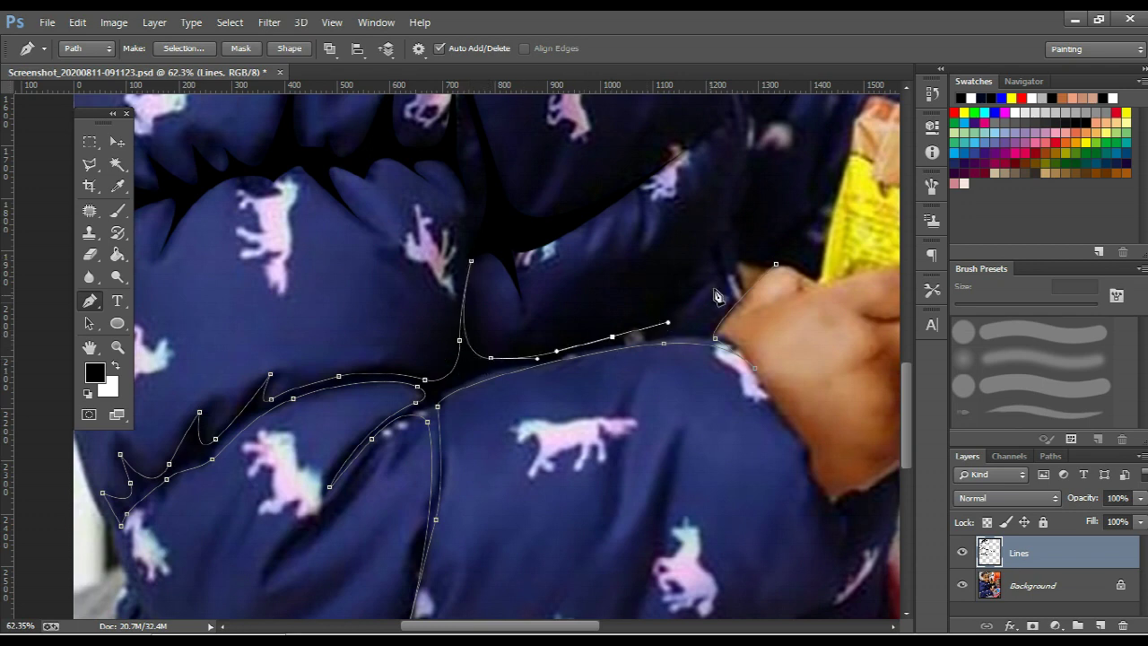
{"action": "left_click", "coordinate": [701, 286]}
{"action": "left_click_drag", "start_coordinate": [694, 326], "coordinate": [727, 307]}
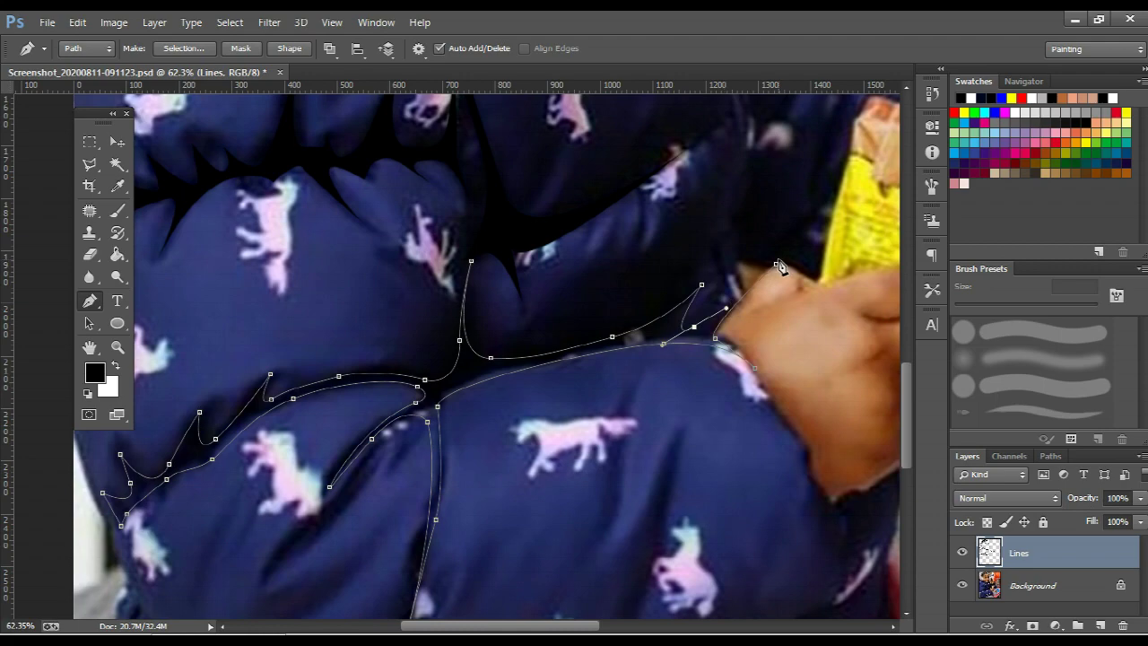
Fill the sleeve-fold path with black
{"action": "scroll", "coordinate": [712, 286], "scroll_direction": "down", "scroll_amount": 3}
{"action": "right_click", "coordinate": [707, 287]}
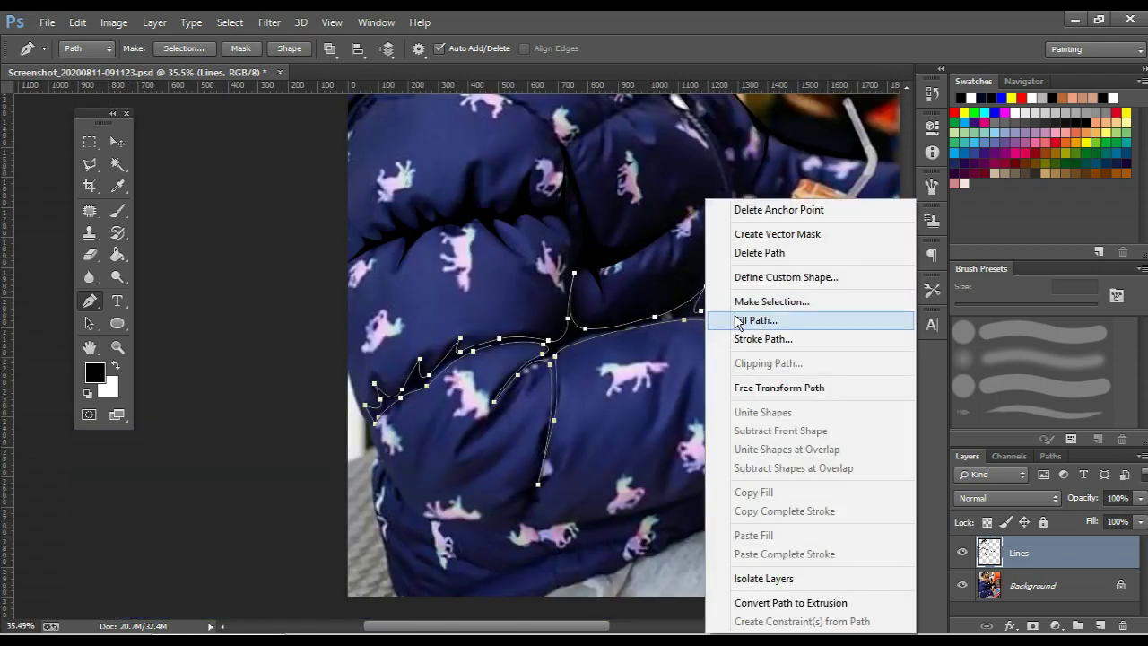
{"action": "left_click", "coordinate": [718, 319]}
{"action": "key", "text": "Return"}
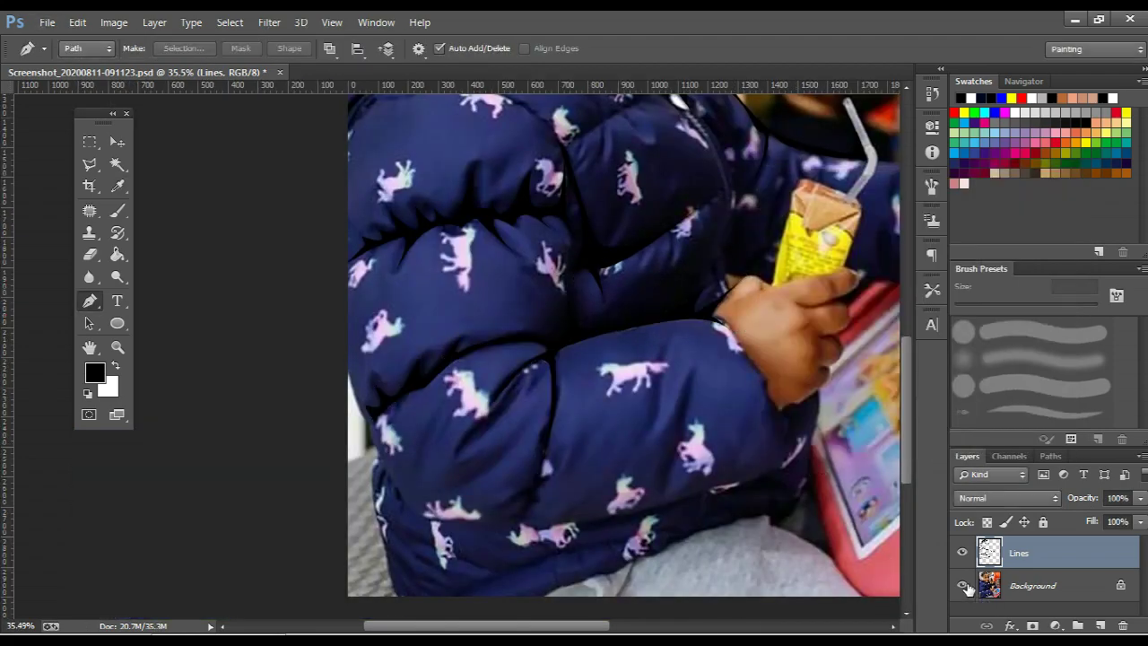
With the photo hidden, trace down the arm's edge and along the lower sleeve
{"action": "left_click", "coordinate": [963, 586]}
{"action": "scroll", "coordinate": [835, 406], "scroll_direction": "up", "scroll_amount": 1}
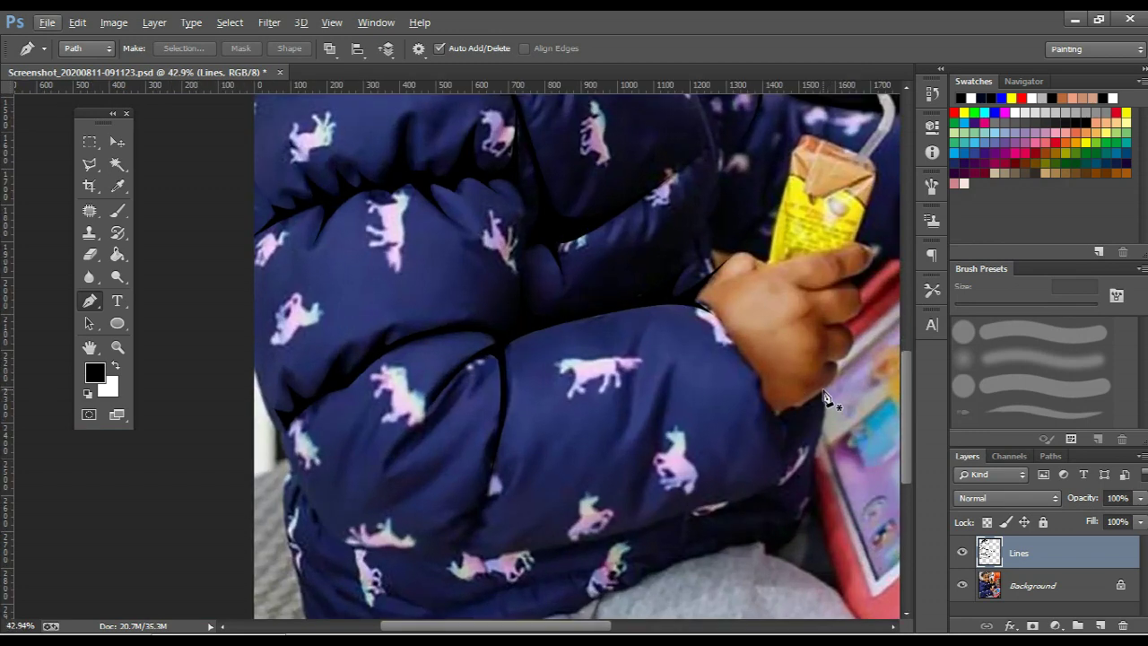
{"action": "left_click", "coordinate": [822, 391]}
{"action": "left_click", "coordinate": [816, 486]}
{"action": "left_click", "coordinate": [827, 536]}
{"action": "left_click", "coordinate": [832, 562]}
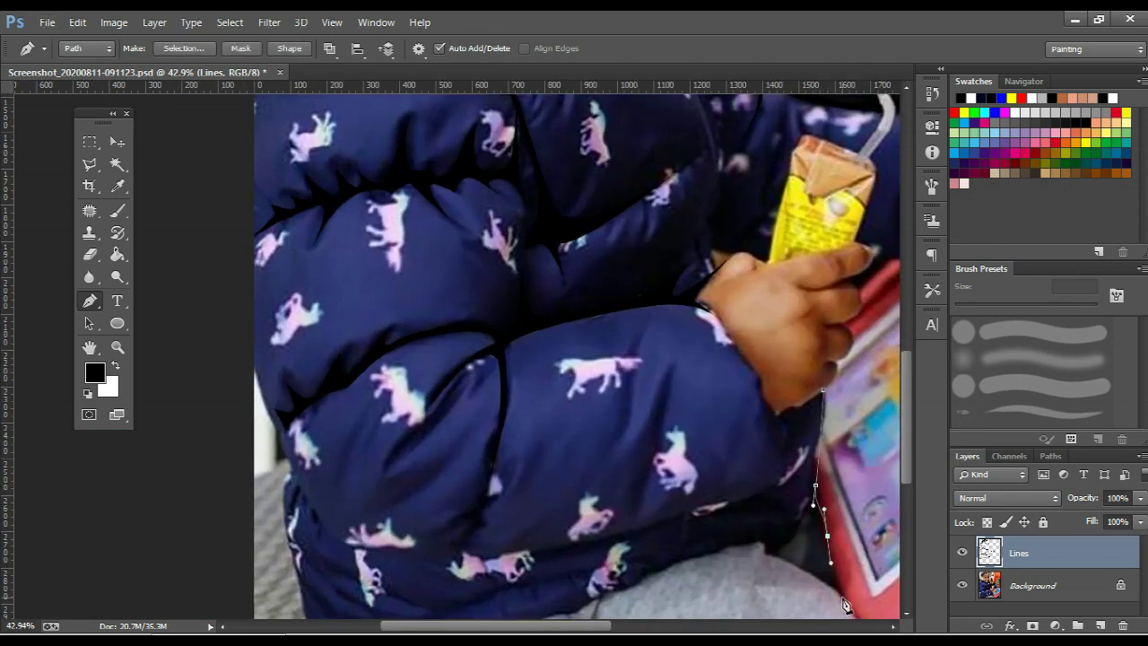
{"action": "left_click", "coordinate": [844, 598]}
{"action": "left_click", "coordinate": [804, 570]}
{"action": "left_click", "coordinate": [769, 555]}
{"action": "left_click", "coordinate": [819, 551]}
{"action": "left_click", "coordinate": [783, 544]}
{"action": "left_click_drag", "start_coordinate": [754, 542], "coordinate": [723, 561]}
Continue the path along the jacket hem and up its right side under the hand
{"action": "left_click_drag", "start_coordinate": [610, 442], "coordinate": [606, 418]}
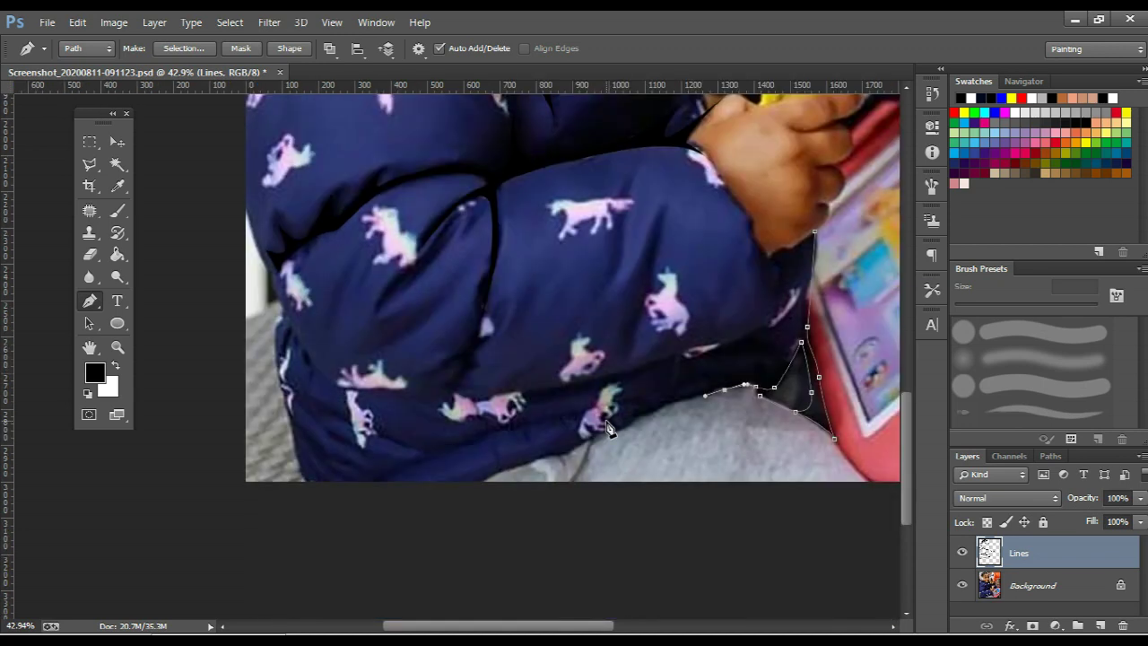
{"action": "left_click", "coordinate": [593, 438]}
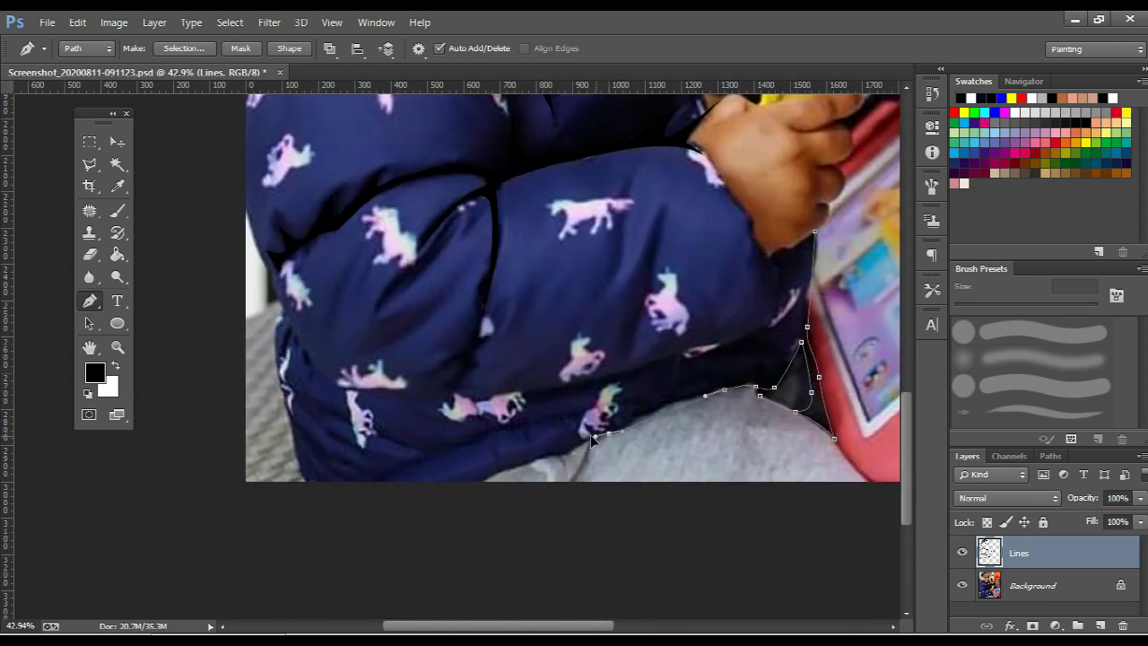
{"action": "left_click", "coordinate": [645, 412]}
{"action": "left_click_drag", "start_coordinate": [616, 432], "coordinate": [569, 450]}
{"action": "left_click", "coordinate": [446, 500]}
{"action": "left_click", "coordinate": [547, 451]}
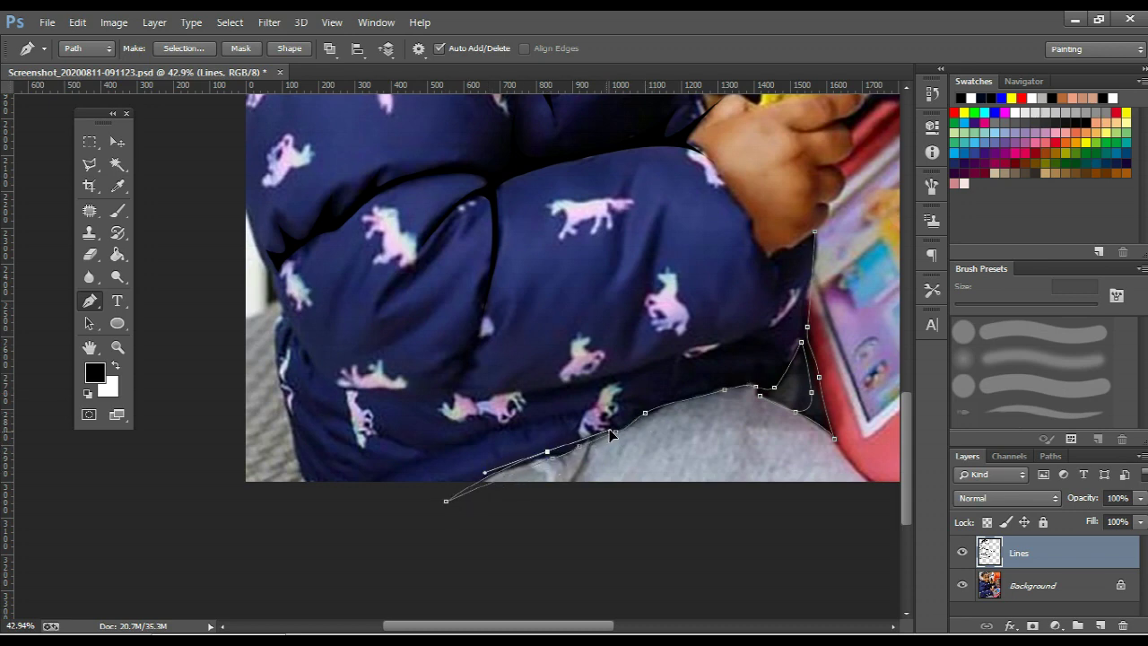
{"action": "left_click_drag", "start_coordinate": [680, 391], "coordinate": [736, 386]}
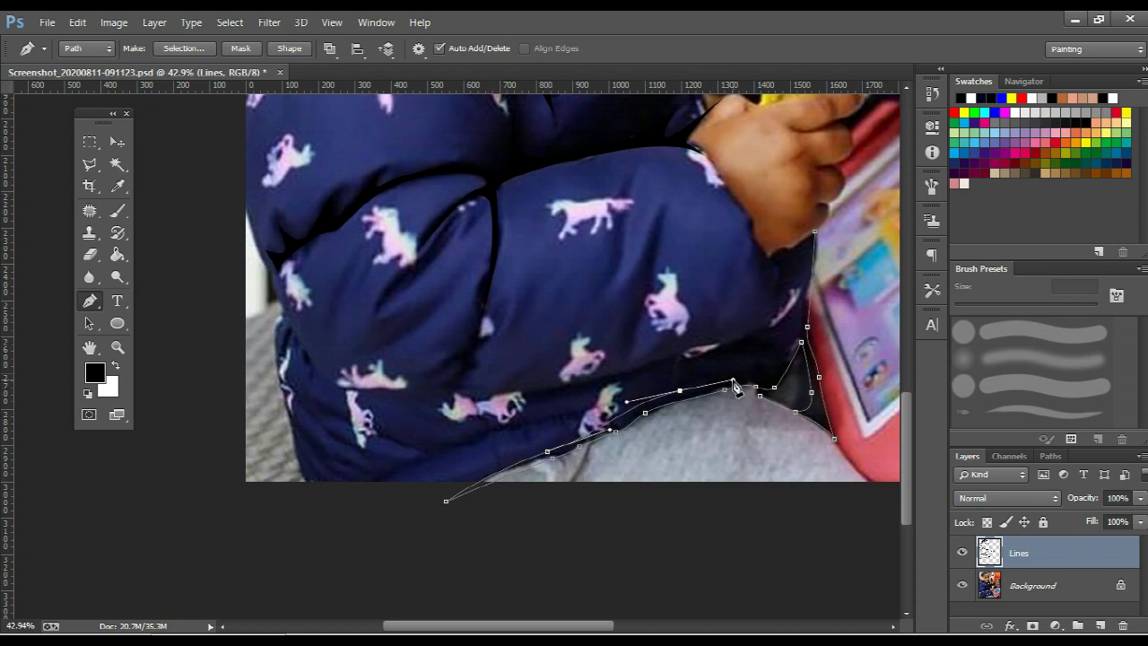
{"action": "left_click_drag", "start_coordinate": [798, 343], "coordinate": [804, 253]}
{"action": "scroll", "coordinate": [803, 253], "scroll_direction": "up", "scroll_amount": 3}
{"action": "left_click_drag", "start_coordinate": [769, 296], "coordinate": [764, 342]}
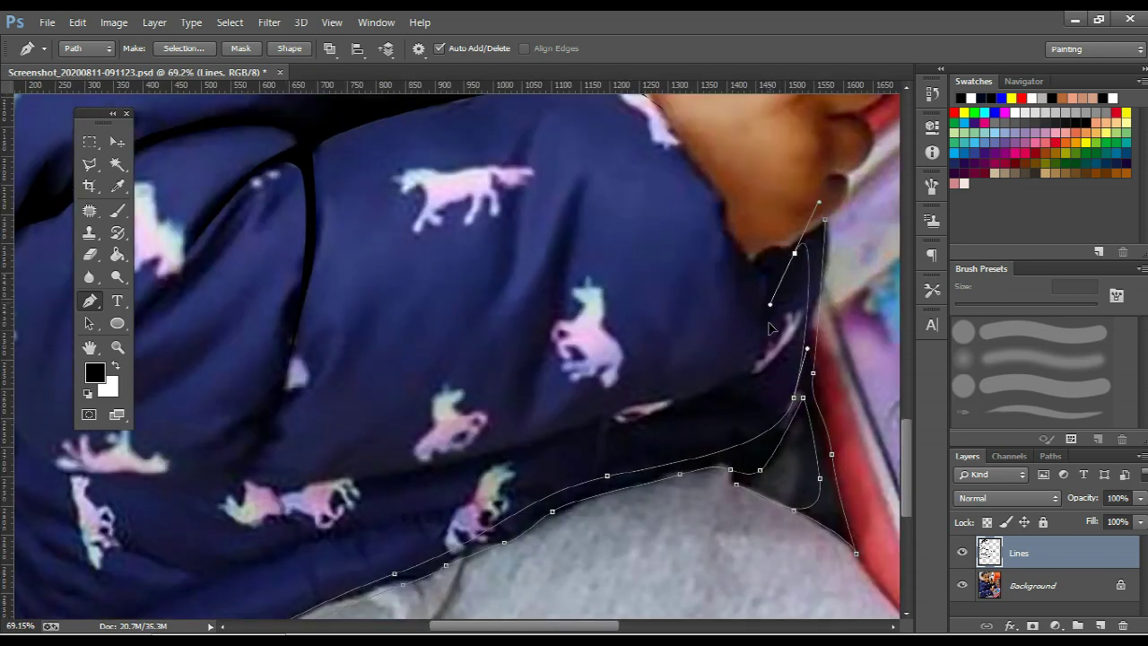
{"action": "left_click_drag", "start_coordinate": [779, 248], "coordinate": [812, 242]}
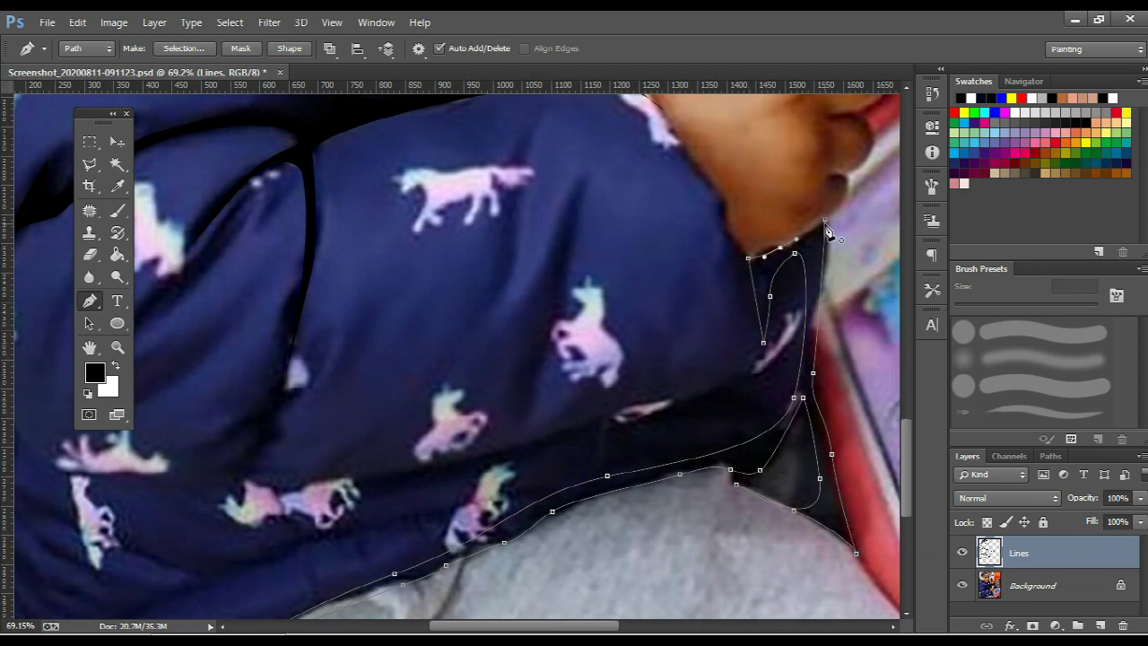
Fill the hem outline path with black
{"action": "right_click", "coordinate": [734, 224]}
{"action": "left_click", "coordinate": [774, 315]}
{"action": "key", "text": "Return"}
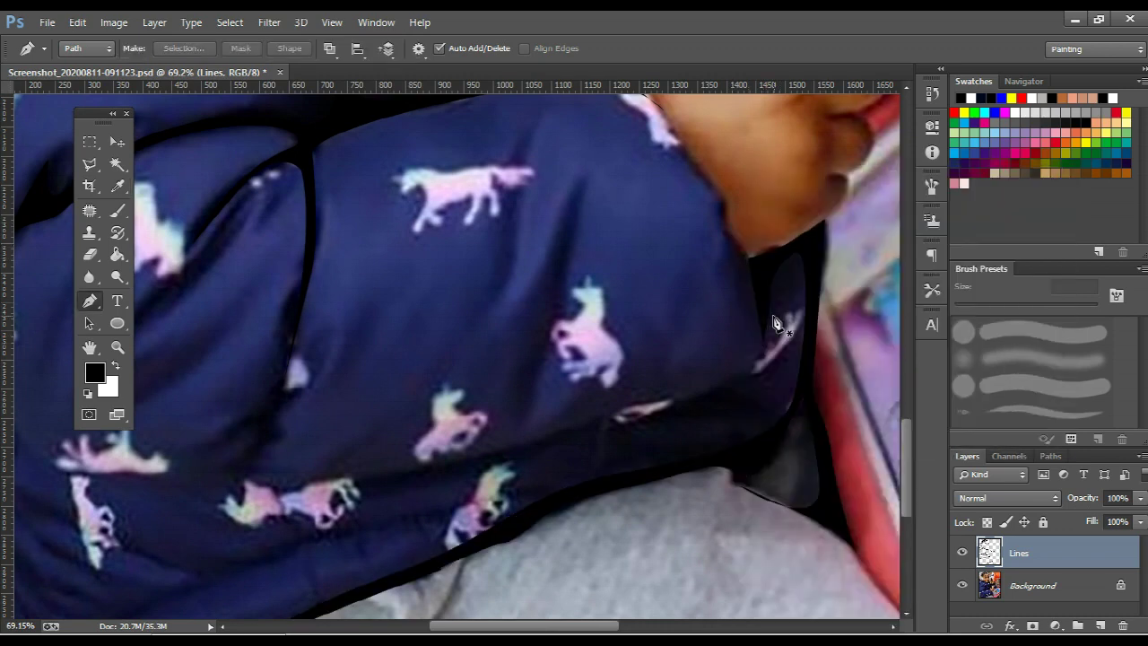
{"action": "scroll", "coordinate": [777, 323], "scroll_direction": "down", "scroll_amount": 3}
Start a path at the jacket's left edge and trace along the lower sleeve fold
{"action": "scroll", "coordinate": [328, 215], "scroll_direction": "up", "scroll_amount": 1}
{"action": "scroll", "coordinate": [328, 215], "scroll_direction": "up", "scroll_amount": 1}
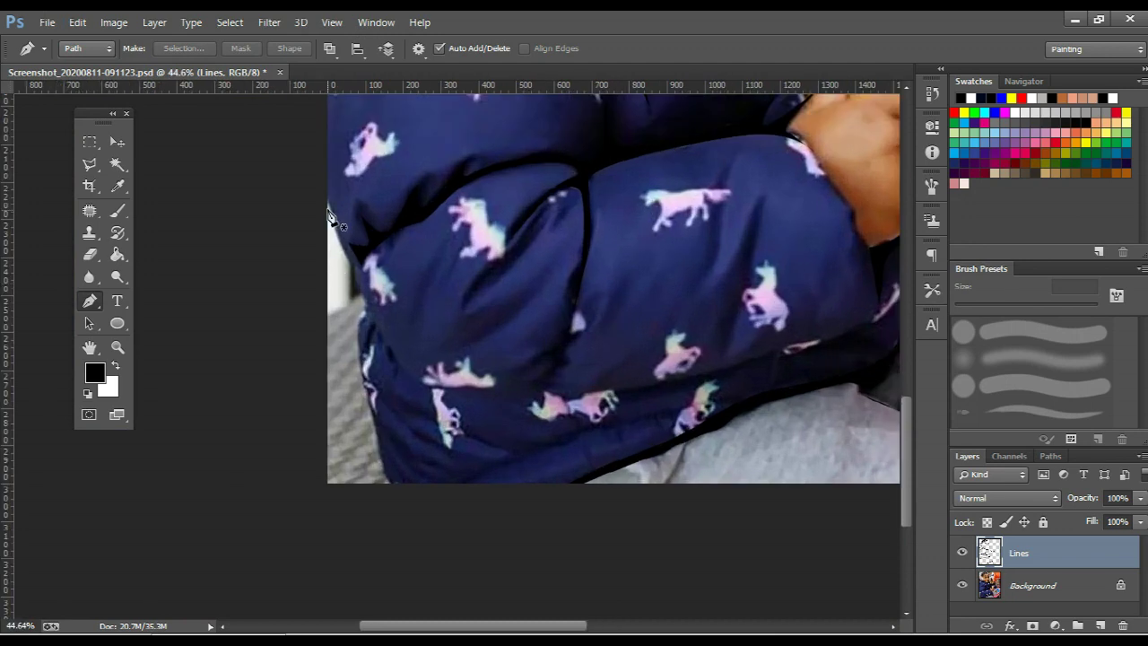
{"action": "left_click", "coordinate": [322, 190]}
{"action": "left_click", "coordinate": [396, 349]}
{"action": "left_click", "coordinate": [422, 385]}
{"action": "left_click_drag", "start_coordinate": [499, 390], "coordinate": [545, 392]}
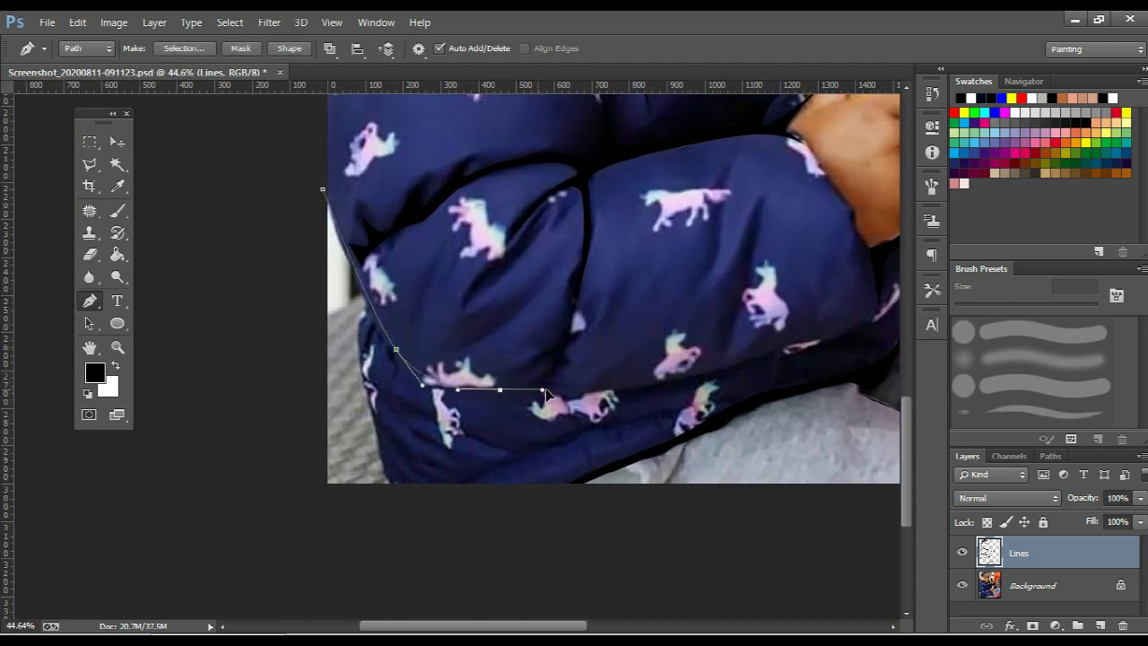
{"action": "left_click", "coordinate": [545, 369]}
{"action": "left_click", "coordinate": [542, 356]}
{"action": "left_click", "coordinate": [557, 347]}
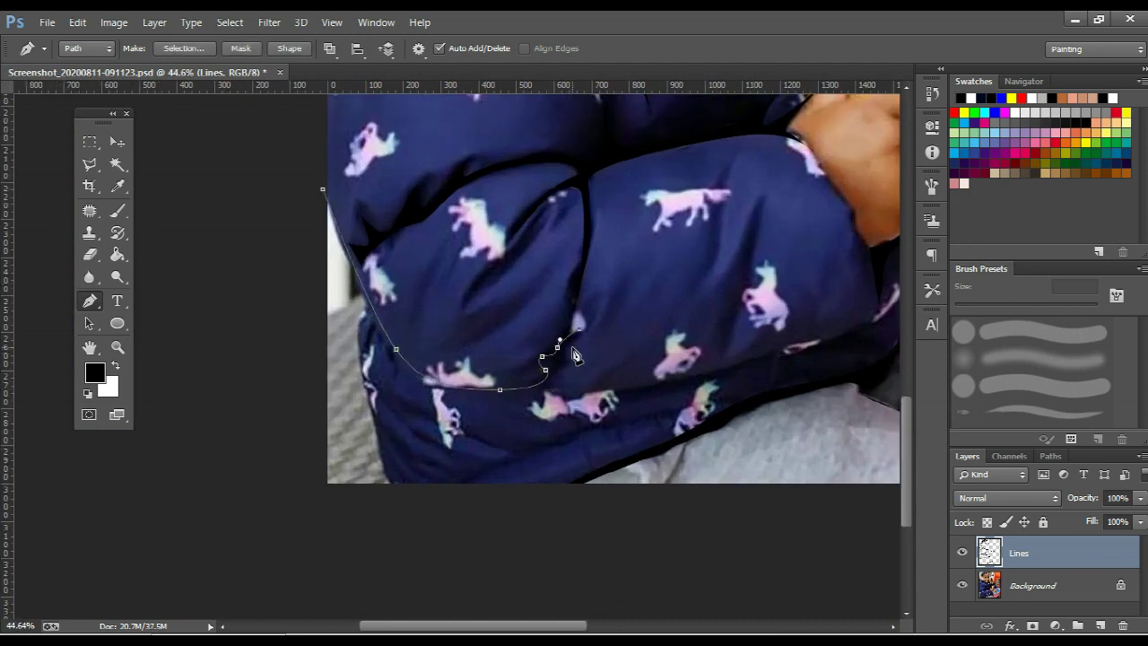
{"action": "left_click_drag", "start_coordinate": [561, 395], "coordinate": [590, 394]}
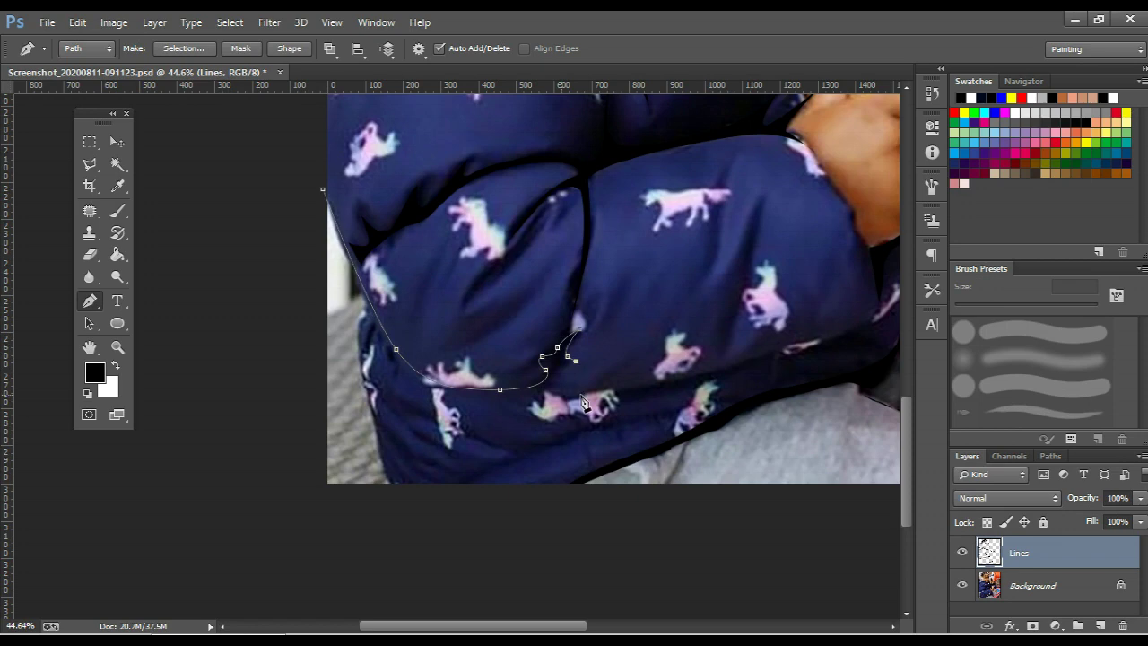
Curve the path toward the hand, back along the lower edge, and close it at the left edge
{"action": "left_click", "coordinate": [831, 340]}
{"action": "left_click", "coordinate": [879, 322]}
{"action": "left_click_drag", "start_coordinate": [879, 322], "coordinate": [797, 357]}
{"action": "mouse_move", "coordinate": [827, 315]}
{"action": "left_mouse_down"}
{"action": "mouse_move", "coordinate": [825, 341]}
{"action": "mouse_move", "coordinate": [785, 375]}
{"action": "left_mouse_up"}
{"action": "left_click_drag", "start_coordinate": [559, 429], "coordinate": [472, 446]}
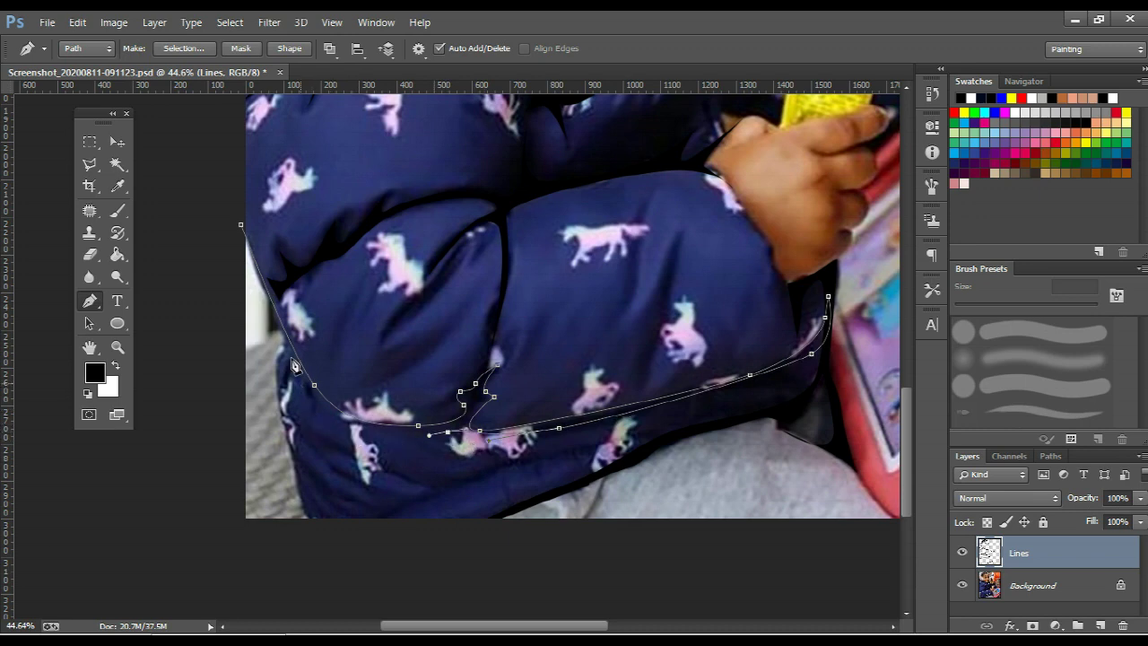
{"action": "mouse_move", "coordinate": [301, 385]}
{"action": "left_mouse_down"}
{"action": "mouse_move", "coordinate": [269, 324]}
{"action": "mouse_move", "coordinate": [293, 447]}
{"action": "left_mouse_up"}
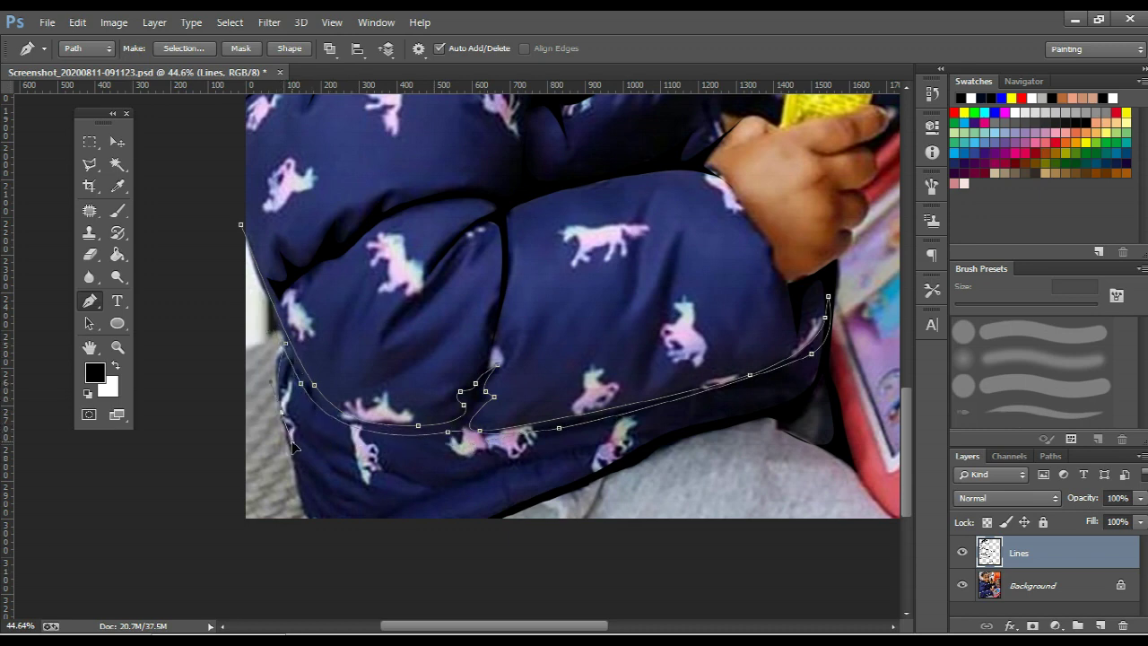
{"action": "left_click_drag", "start_coordinate": [315, 536], "coordinate": [271, 402]}
{"action": "left_click", "coordinate": [241, 224]}
Fill the closed path with black and zoom out
{"action": "right_click", "coordinate": [466, 222]}
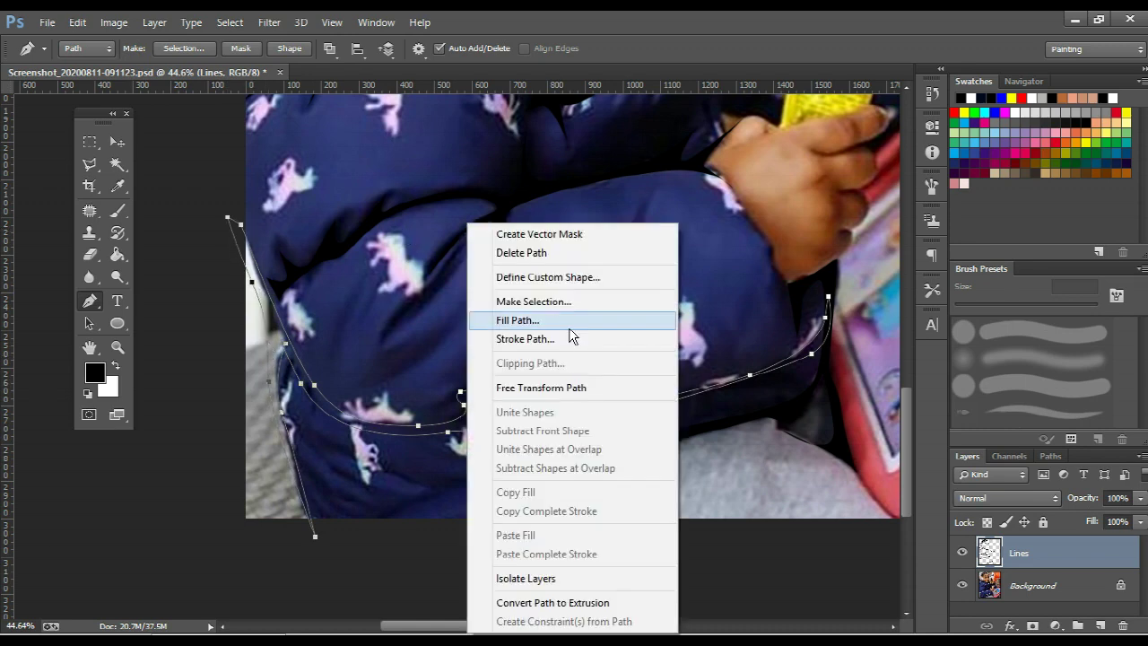
{"action": "left_click", "coordinate": [571, 323]}
{"action": "scroll", "coordinate": [576, 323], "scroll_direction": "down", "scroll_amount": 2}
{"action": "scroll", "coordinate": [576, 323], "scroll_direction": "down", "scroll_amount": 2}
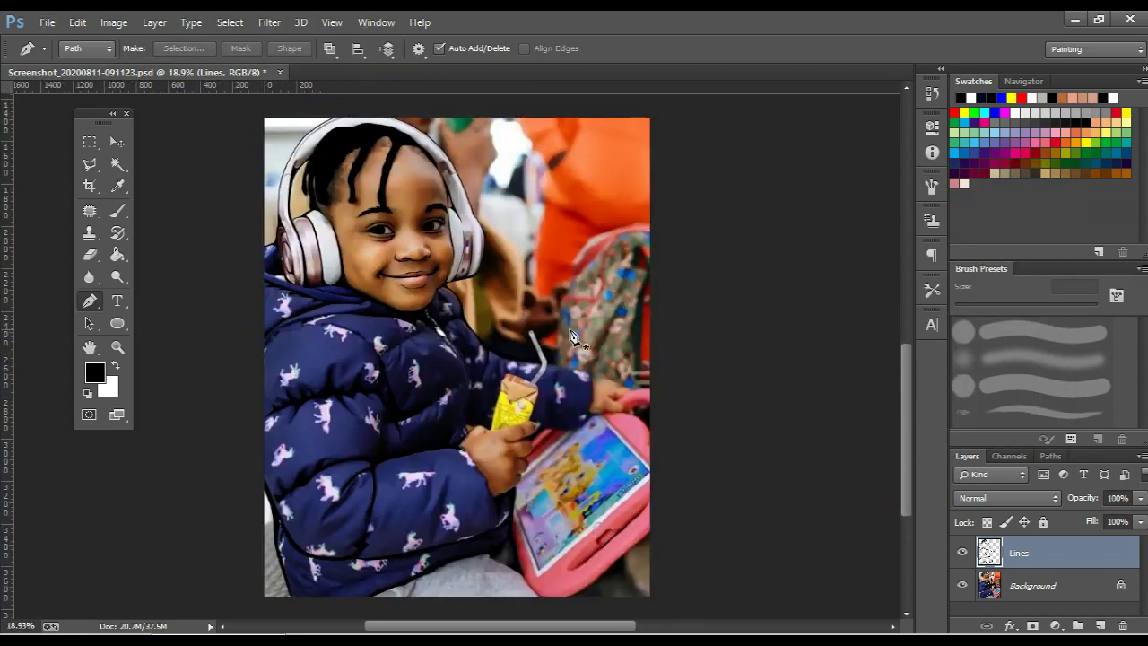
{"action": "scroll", "coordinate": [574, 336], "scroll_direction": "down", "scroll_amount": 4}
{"action": "scroll", "coordinate": [570, 334], "scroll_direction": "down", "scroll_amount": 1}
Toggle the photo off and back on, then zoom in on the tablet case
{"action": "left_click", "coordinate": [962, 585]}
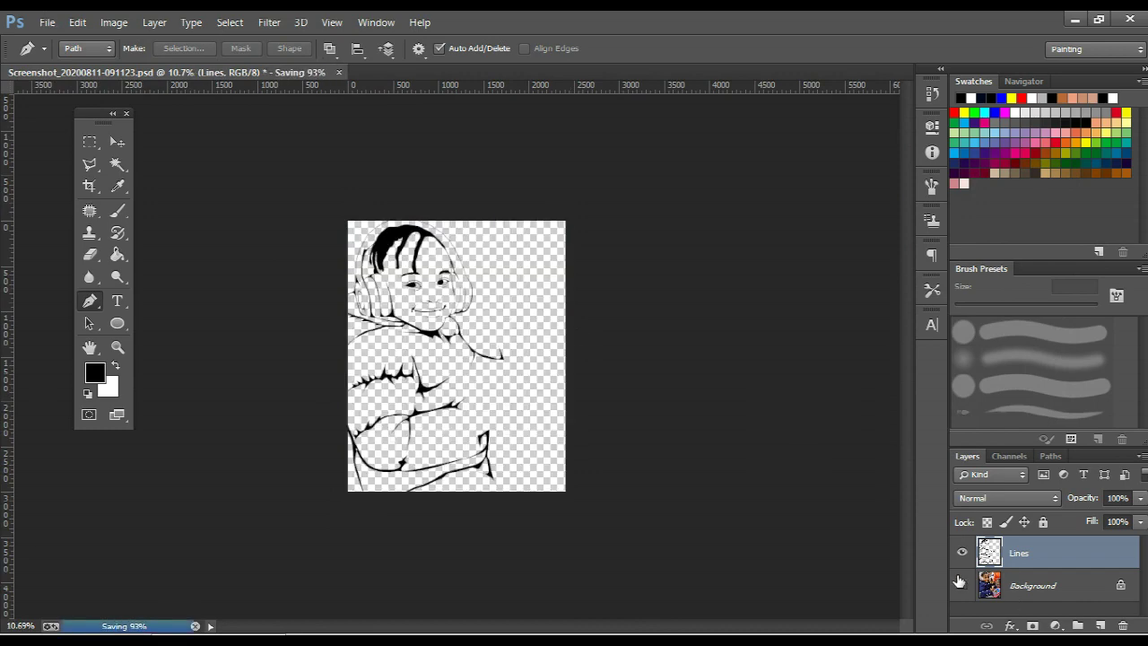
{"action": "scroll", "coordinate": [430, 518], "scroll_direction": "up", "scroll_amount": 5}
{"action": "left_click", "coordinate": [962, 585]}
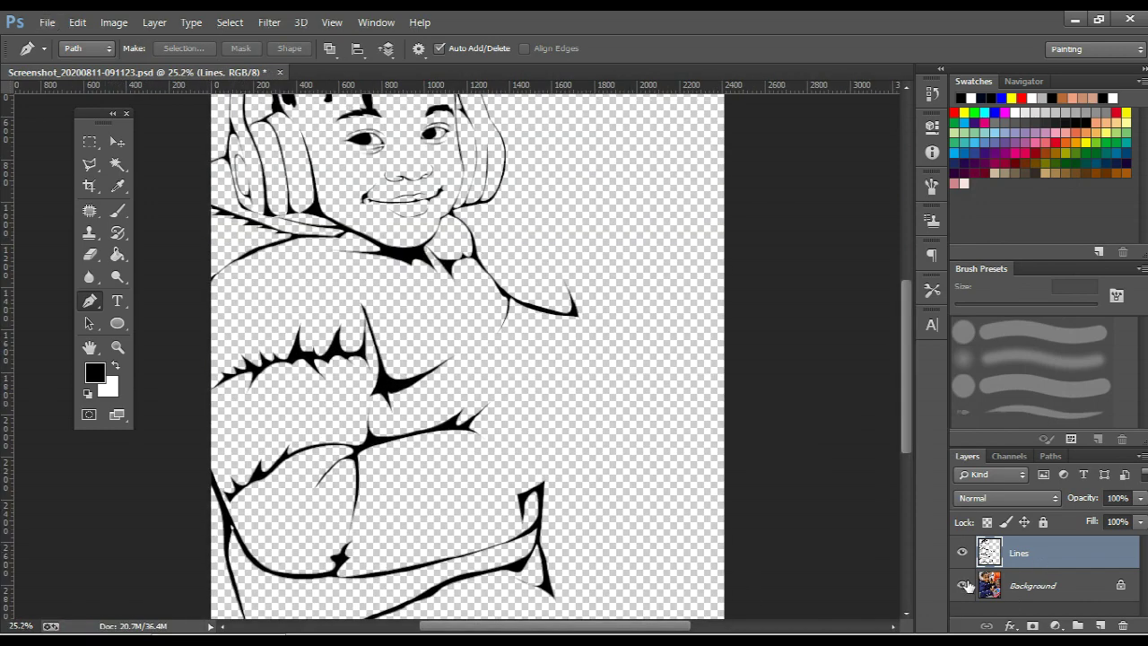
{"action": "scroll", "coordinate": [639, 252], "scroll_direction": "up", "scroll_amount": 1}
{"action": "scroll", "coordinate": [639, 252], "scroll_direction": "up", "scroll_amount": 1}
{"action": "scroll", "coordinate": [639, 252], "scroll_direction": "up", "scroll_amount": 1}
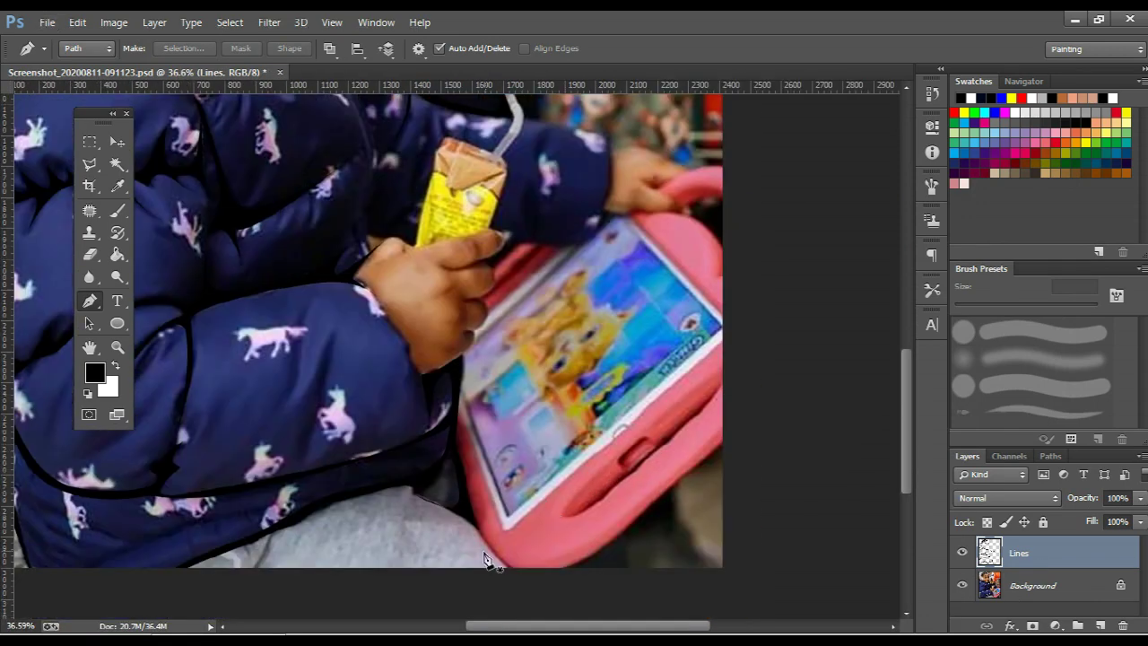
Trace the pink tablet case's bottom corner, right edge, top edge and handle
{"action": "left_click", "coordinate": [467, 491]}
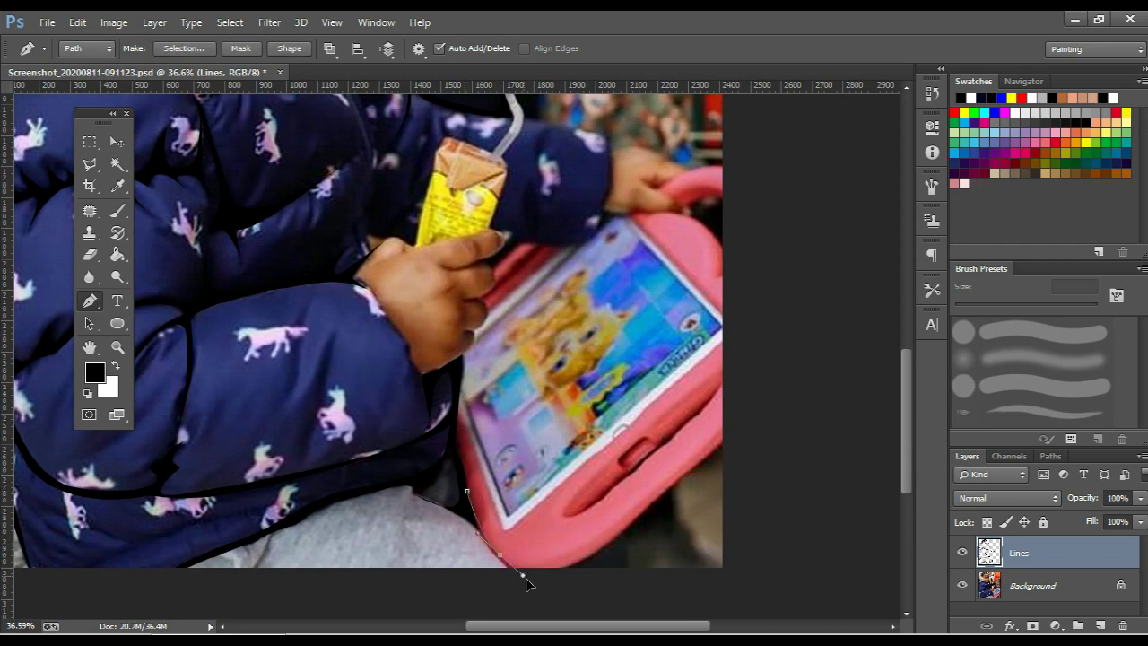
{"action": "left_click_drag", "start_coordinate": [655, 518], "coordinate": [671, 491]}
{"action": "left_click_drag", "start_coordinate": [769, 411], "coordinate": [805, 388]}
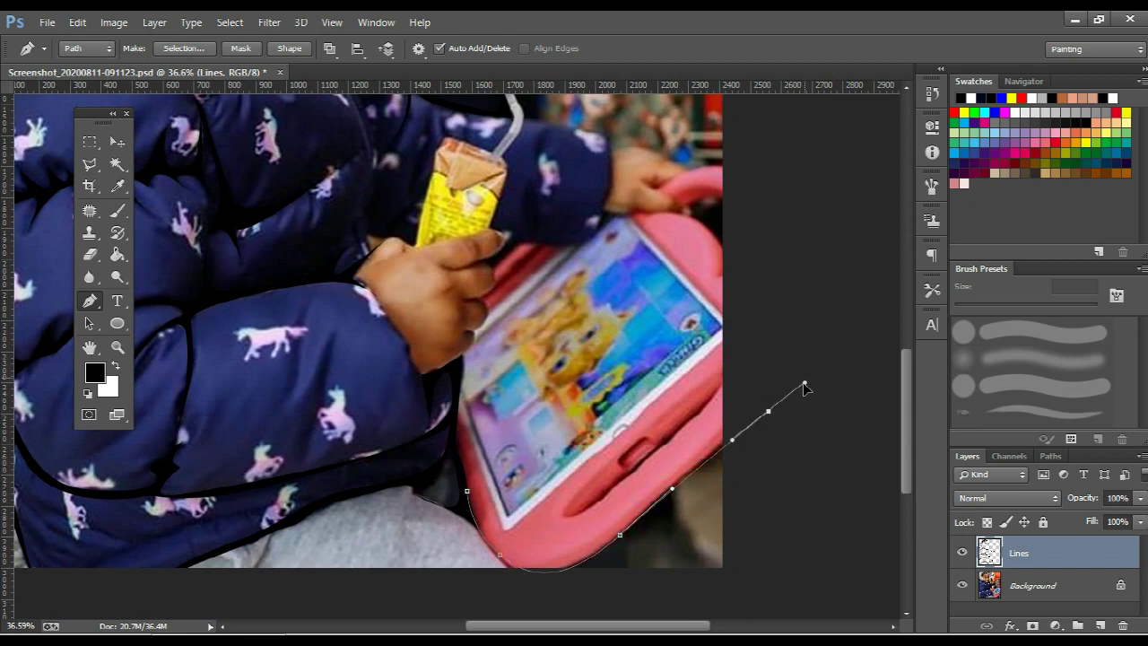
{"action": "left_click_drag", "start_coordinate": [734, 261], "coordinate": [724, 252]}
{"action": "scroll", "coordinate": [723, 254], "scroll_direction": "up", "scroll_amount": 3}
{"action": "scroll", "coordinate": [718, 248], "scroll_direction": "up", "scroll_amount": 2}
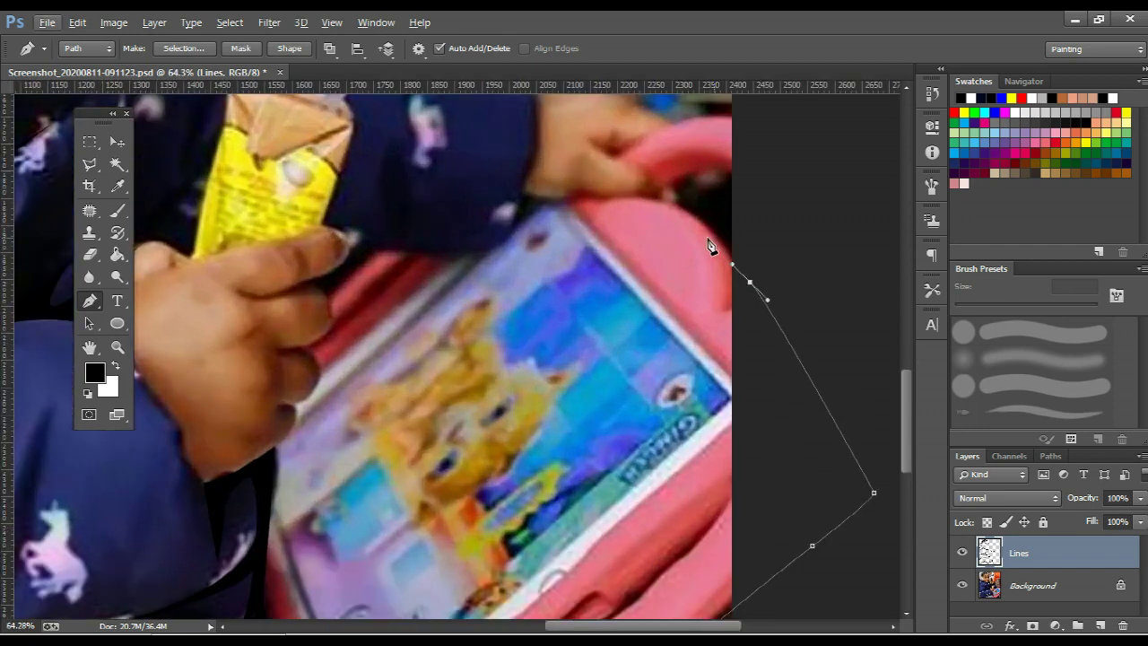
{"action": "left_click_drag", "start_coordinate": [674, 207], "coordinate": [668, 202]}
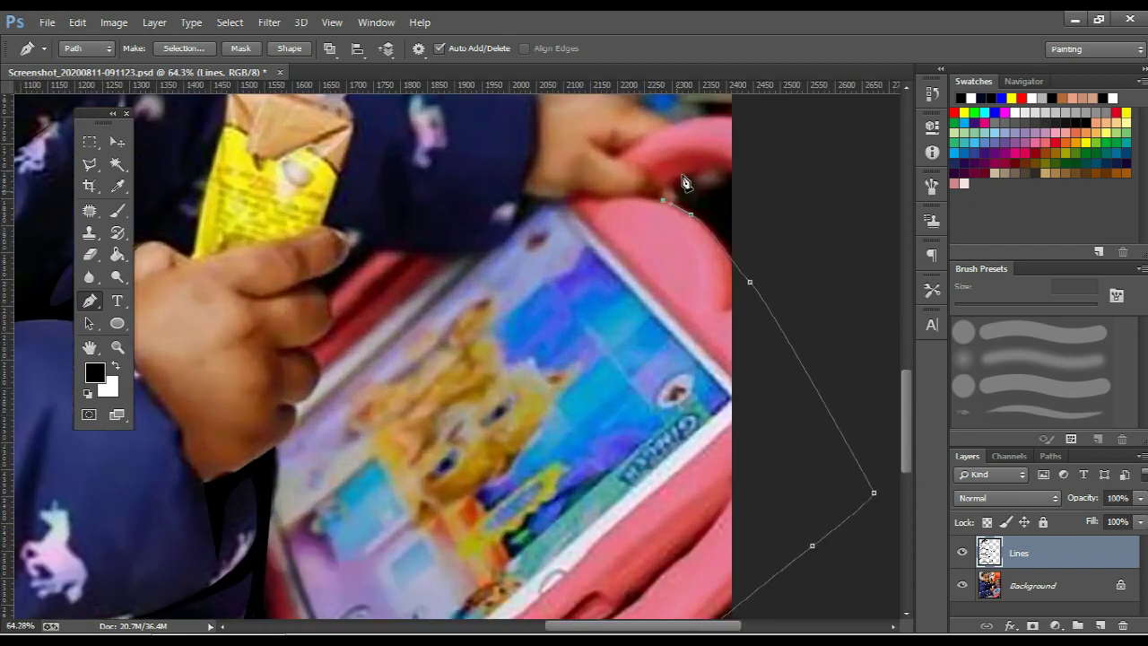
{"action": "left_click", "coordinate": [750, 176]}
{"action": "mouse_move", "coordinate": [737, 117]}
{"action": "left_mouse_down"}
{"action": "mouse_move", "coordinate": [709, 114]}
{"action": "mouse_move", "coordinate": [669, 136]}
{"action": "left_mouse_up"}
Stroke the tablet path, check it with the photo hidden, fill it black and deselect
{"action": "right_click", "coordinate": [665, 205]}
{"action": "left_click", "coordinate": [706, 256]}
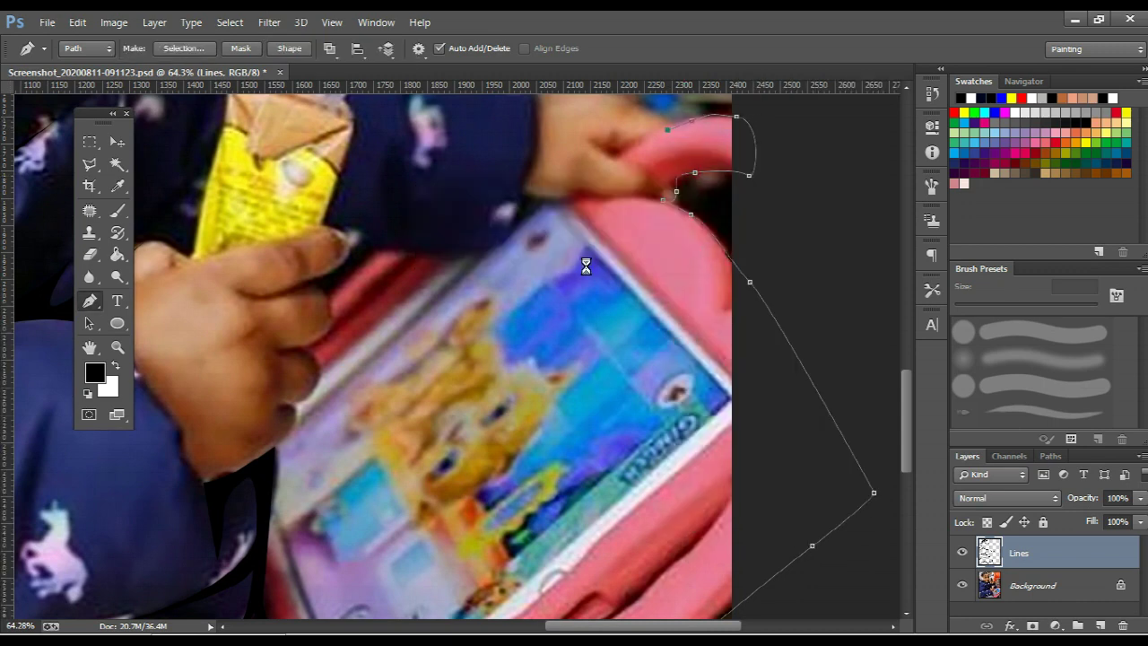
{"action": "scroll", "coordinate": [583, 278], "scroll_direction": "down", "scroll_amount": 5}
{"action": "left_click", "coordinate": [964, 586]}
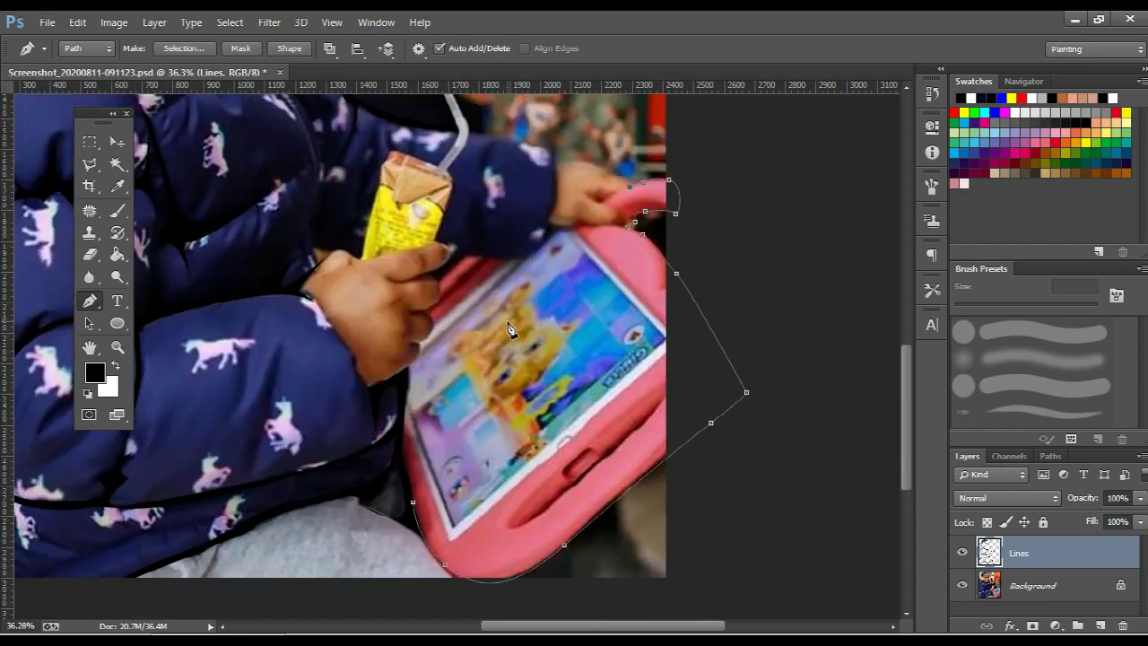
{"action": "right_click", "coordinate": [509, 330]}
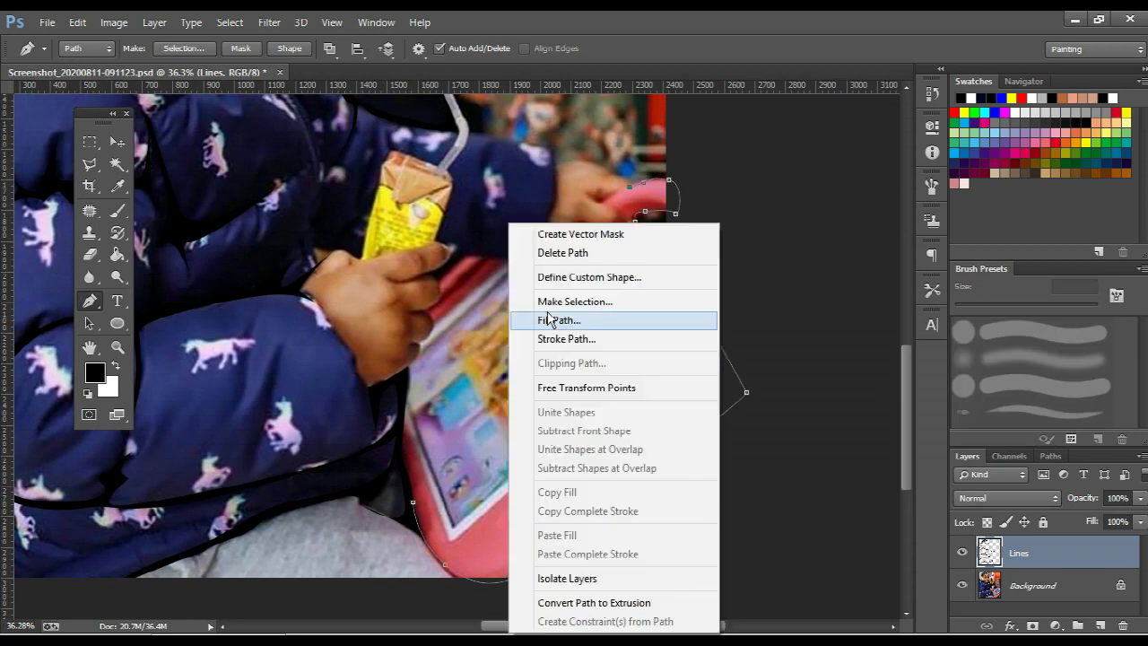
{"action": "left_click", "coordinate": [556, 339]}
{"action": "key", "text": "Return"}
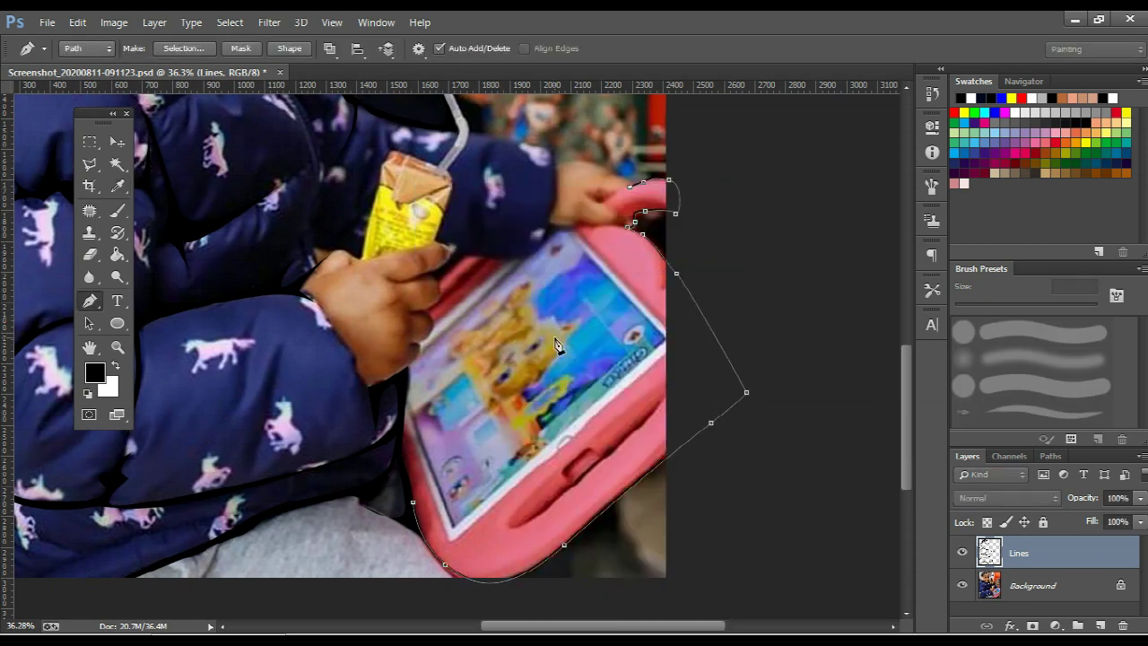
{"action": "key", "text": "Escape"}
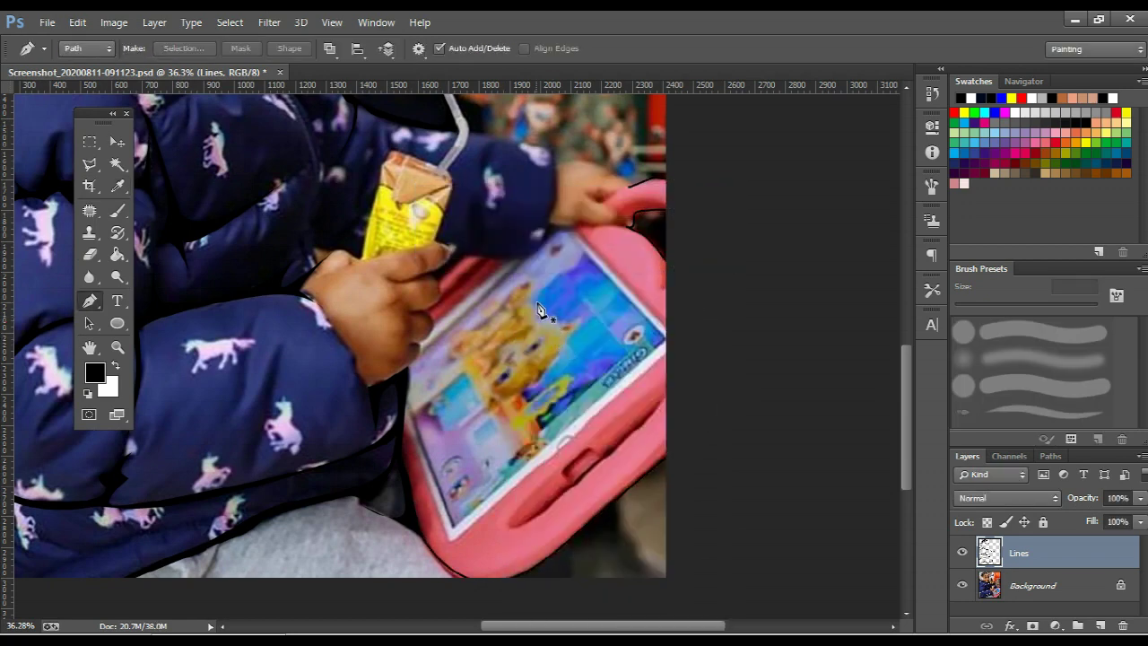
Trace a path from the case's top edge over the hand and down the sleeve cuff
{"action": "scroll", "coordinate": [617, 213], "scroll_direction": "up", "scroll_amount": 2}
{"action": "scroll", "coordinate": [613, 256], "scroll_direction": "up", "scroll_amount": 2}
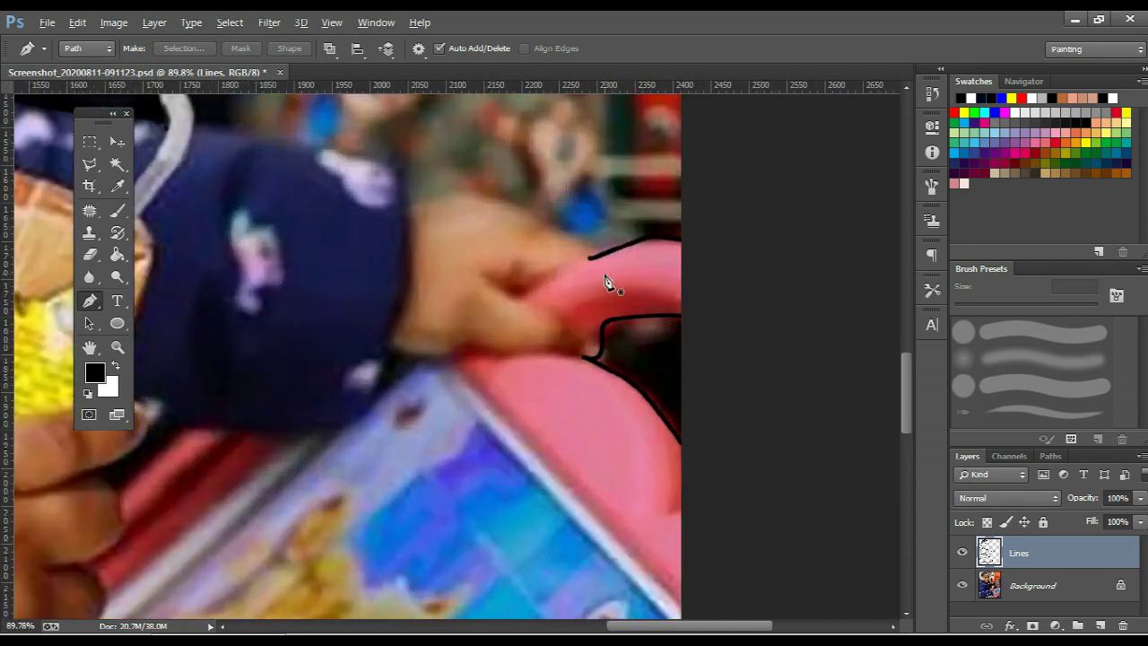
{"action": "left_click", "coordinate": [601, 256]}
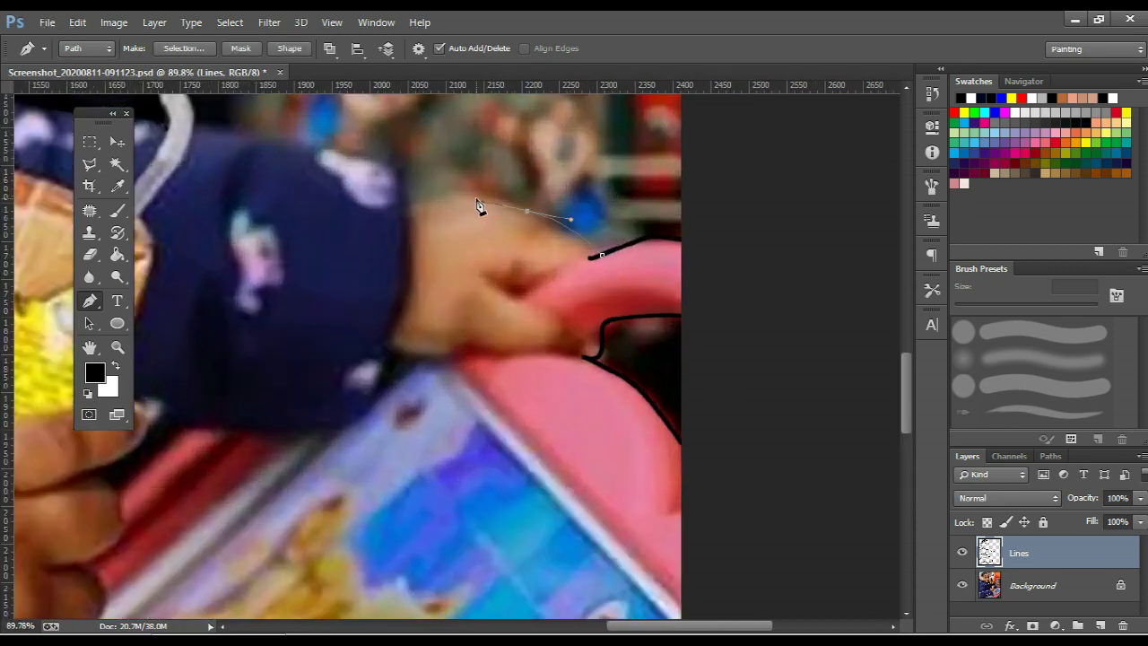
{"action": "left_click_drag", "start_coordinate": [499, 207], "coordinate": [455, 193]}
{"action": "left_click_drag", "start_coordinate": [388, 167], "coordinate": [671, 304]}
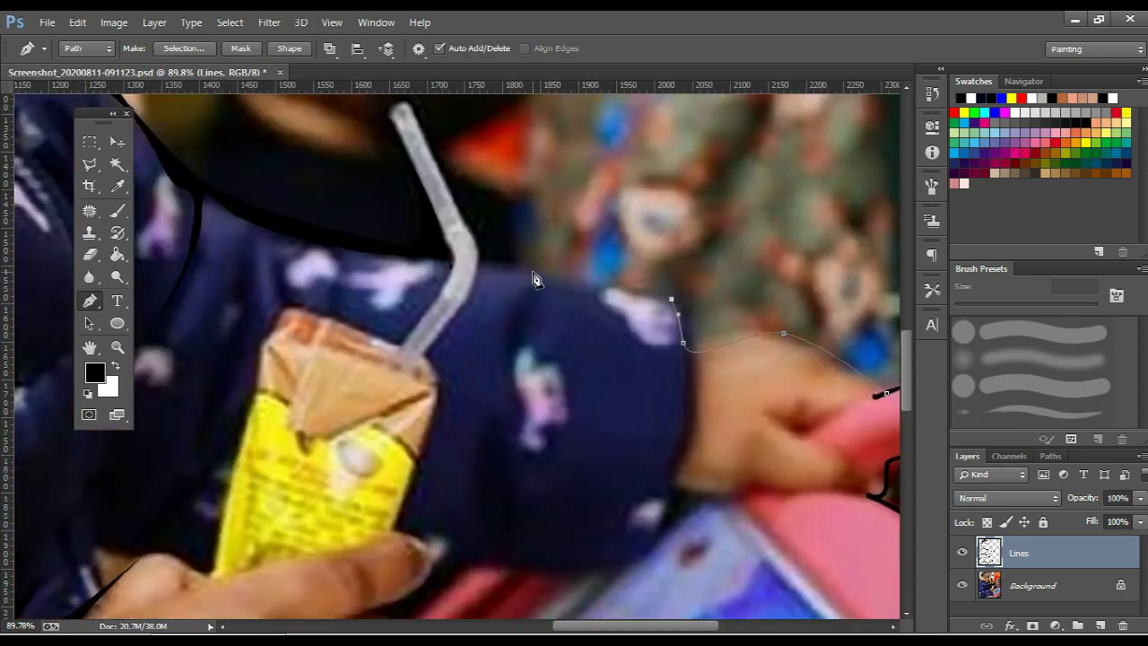
{"action": "mouse_move", "coordinate": [524, 269]}
{"action": "left_mouse_down"}
{"action": "mouse_move", "coordinate": [478, 265]}
{"action": "mouse_move", "coordinate": [440, 334]}
{"action": "left_mouse_up"}
{"action": "left_click_drag", "start_coordinate": [486, 266], "coordinate": [590, 285]}
{"action": "left_click", "coordinate": [682, 342]}
{"action": "left_click_drag", "start_coordinate": [689, 383], "coordinate": [689, 403]}
{"action": "left_click", "coordinate": [670, 487]}
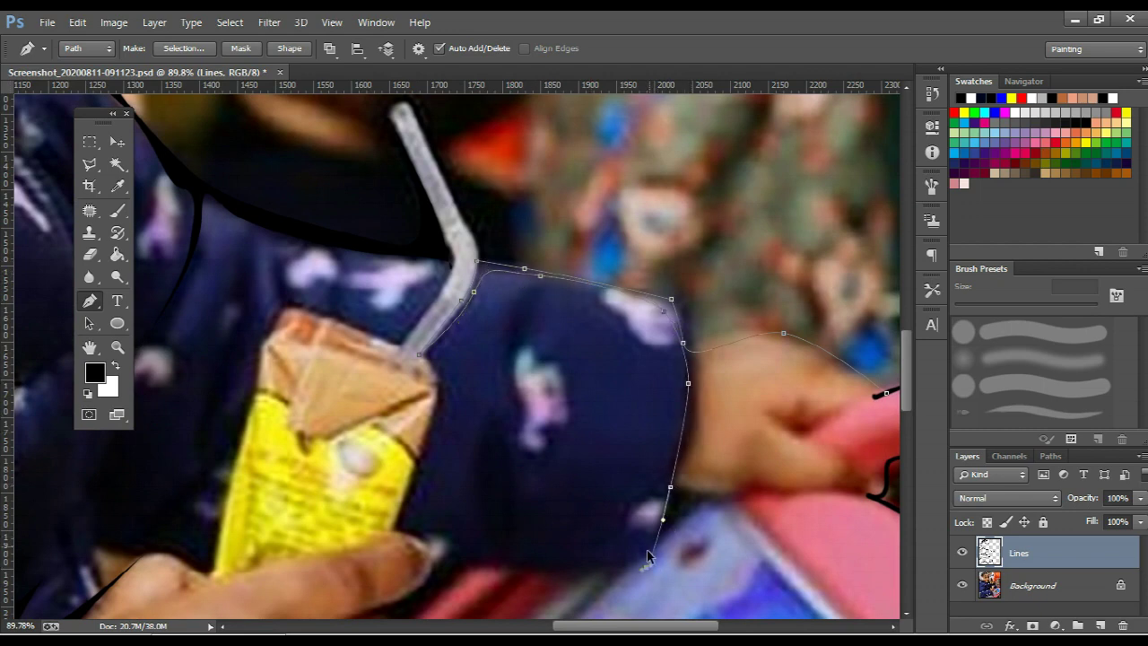
{"action": "left_click_drag", "start_coordinate": [647, 554], "coordinate": [628, 568]}
Close the cuff-and-hand outline under the hand and fill it black
{"action": "left_click_drag", "start_coordinate": [762, 501], "coordinate": [803, 507]}
{"action": "left_click_drag", "start_coordinate": [882, 497], "coordinate": [897, 469]}
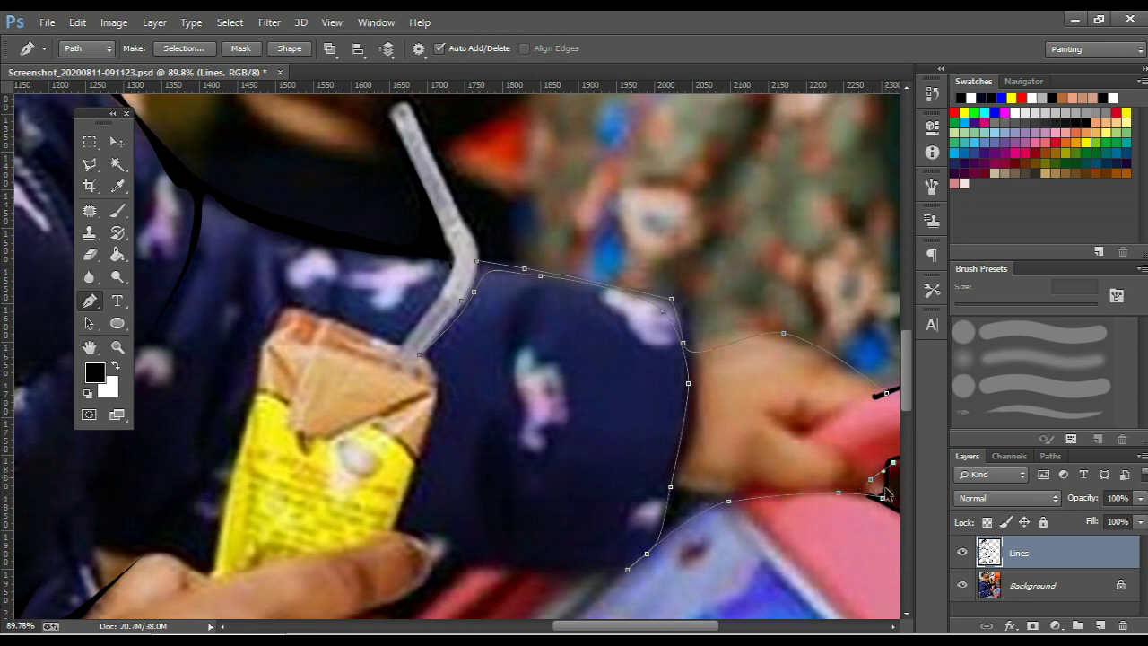
{"action": "left_click", "coordinate": [886, 483], "text": "ctrl"}
{"action": "left_click", "coordinate": [753, 489]}
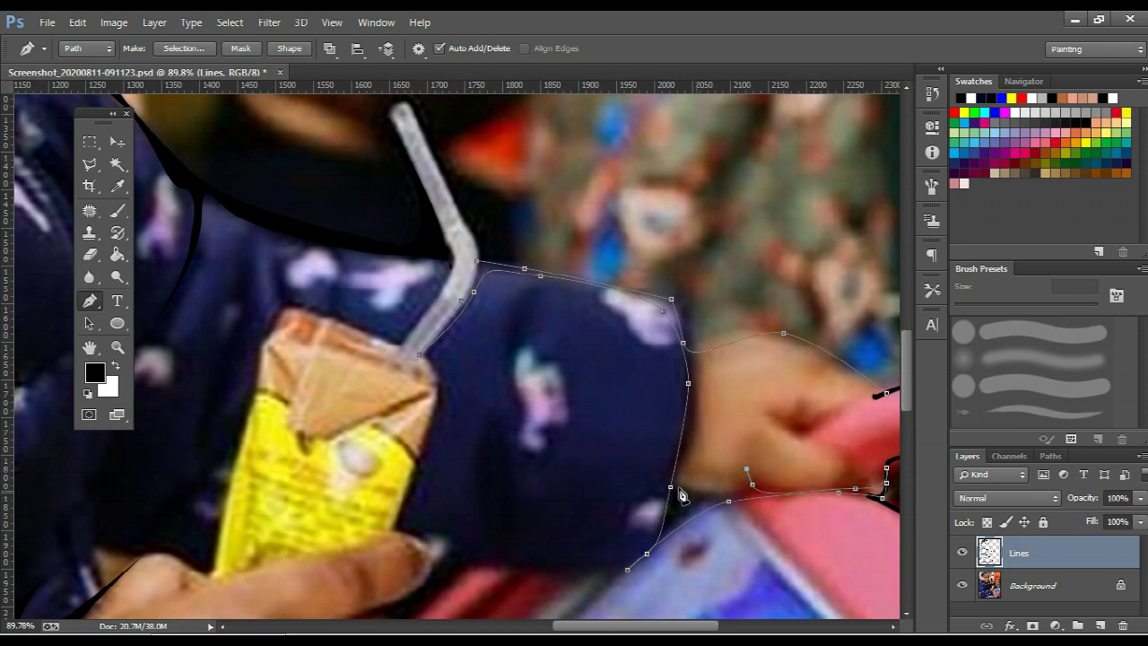
{"action": "left_click_drag", "start_coordinate": [717, 494], "coordinate": [680, 490]}
{"action": "mouse_move", "coordinate": [694, 425]}
{"action": "left_mouse_down"}
{"action": "mouse_move", "coordinate": [697, 375]}
{"action": "mouse_move", "coordinate": [559, 342]}
{"action": "left_mouse_up"}
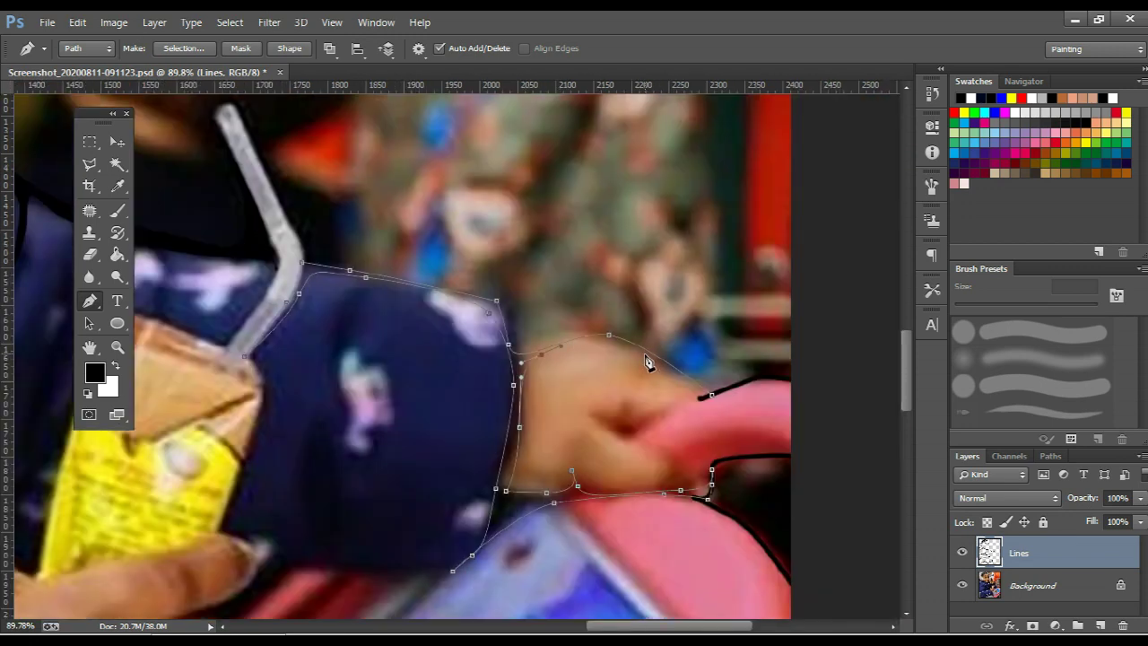
{"action": "mouse_move", "coordinate": [689, 380]}
{"action": "left_mouse_down"}
{"action": "mouse_move", "coordinate": [639, 426]}
{"action": "mouse_move", "coordinate": [622, 425]}
{"action": "left_mouse_up"}
{"action": "right_click", "coordinate": [628, 306]}
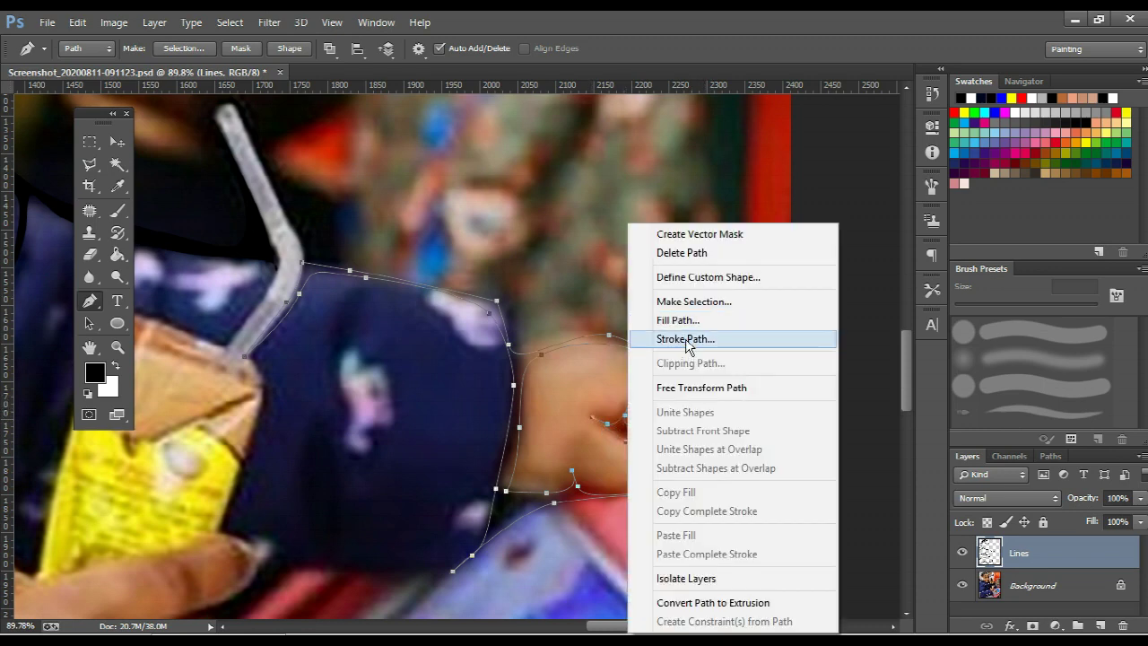
{"action": "left_click", "coordinate": [691, 314]}
{"action": "key", "text": "Return"}
{"action": "key", "text": "Return"}
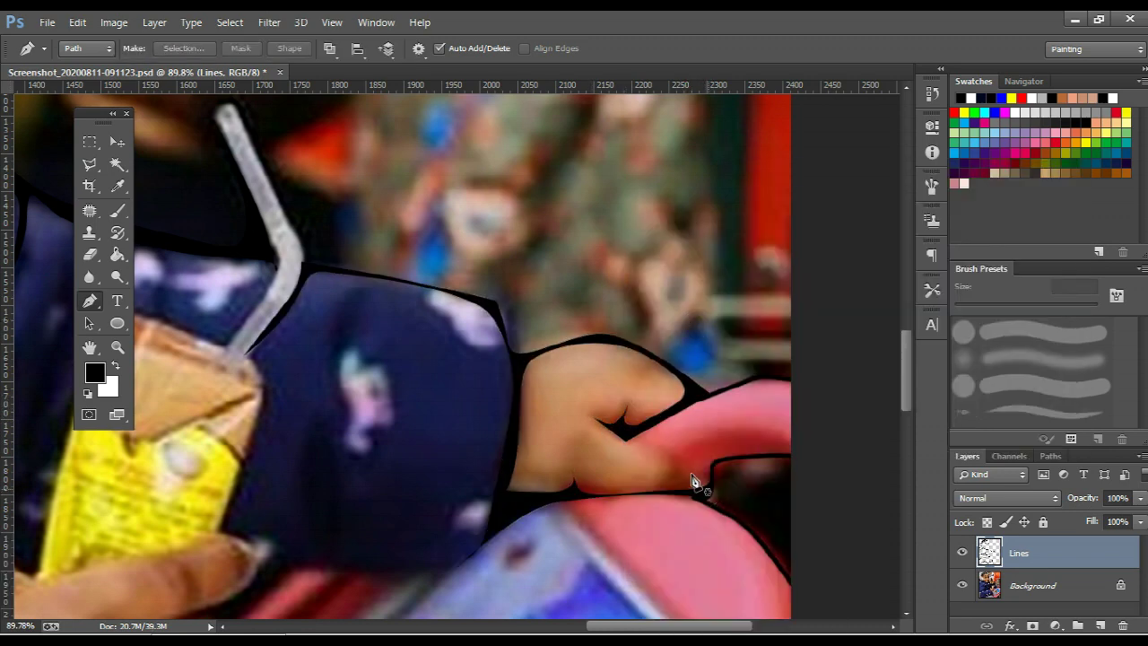
Fill a black outline along the crease between the fingers
{"action": "left_click", "coordinate": [709, 489]}
{"action": "left_click_drag", "start_coordinate": [624, 439], "coordinate": [675, 466]}
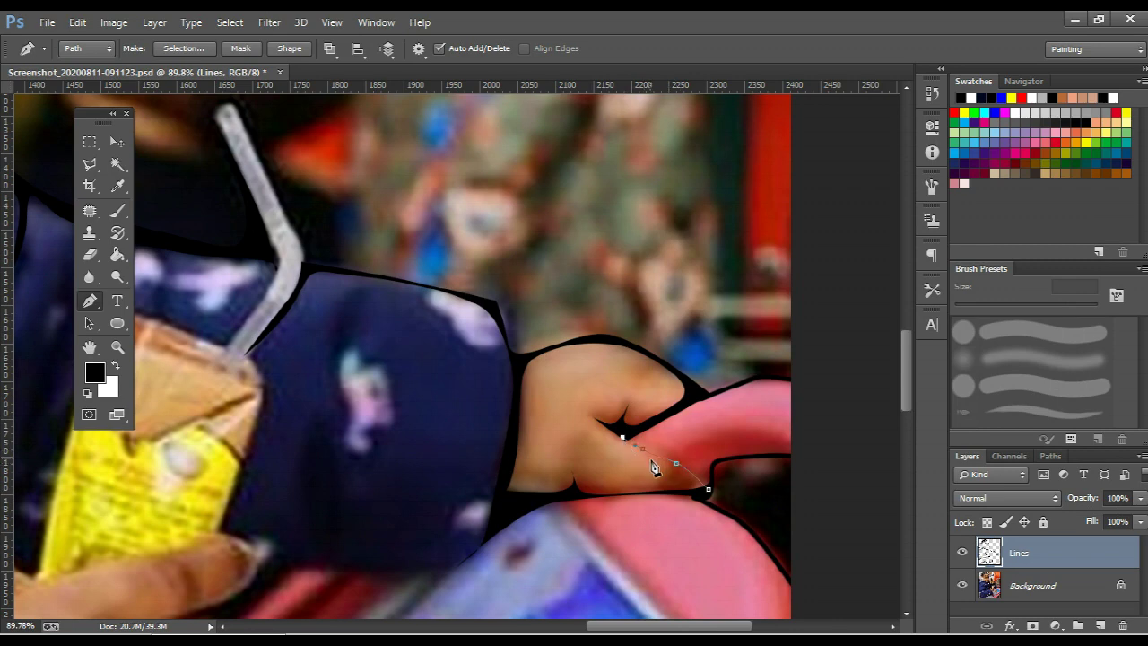
{"action": "left_click", "coordinate": [681, 494]}
{"action": "right_click", "coordinate": [681, 492]}
{"action": "left_click", "coordinate": [709, 317]}
{"action": "key", "text": "Return"}
{"action": "key", "text": "Return"}
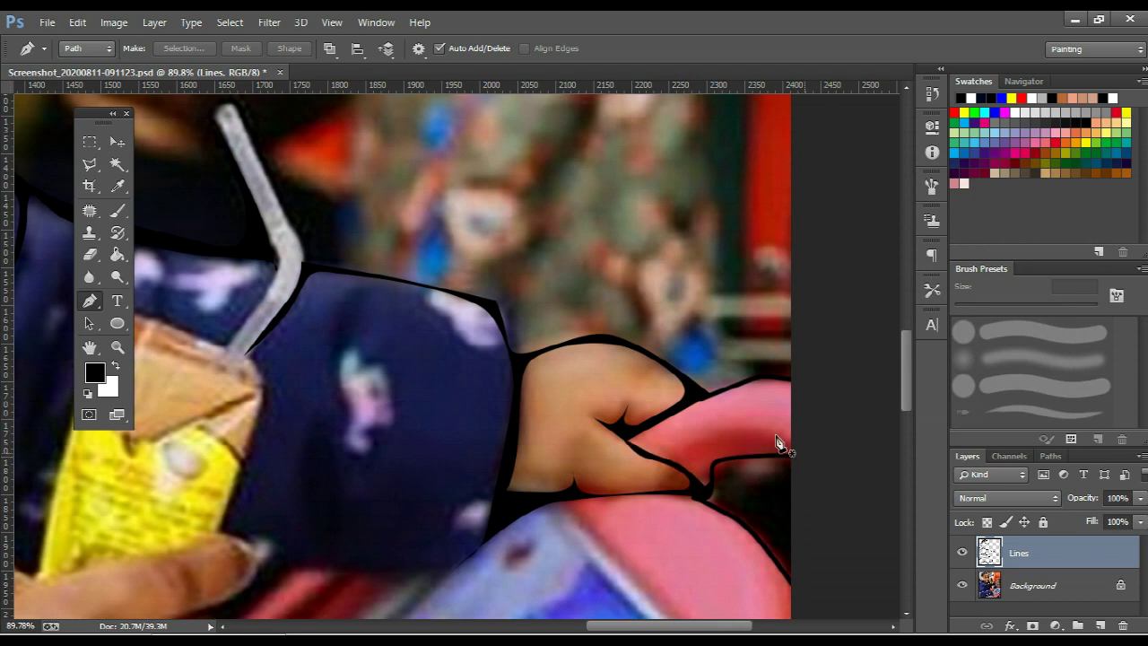
Fill a black outline along the pink tablet handle and save the file
{"action": "left_click", "coordinate": [805, 453]}
{"action": "left_click_drag", "start_coordinate": [687, 449], "coordinate": [818, 440]}
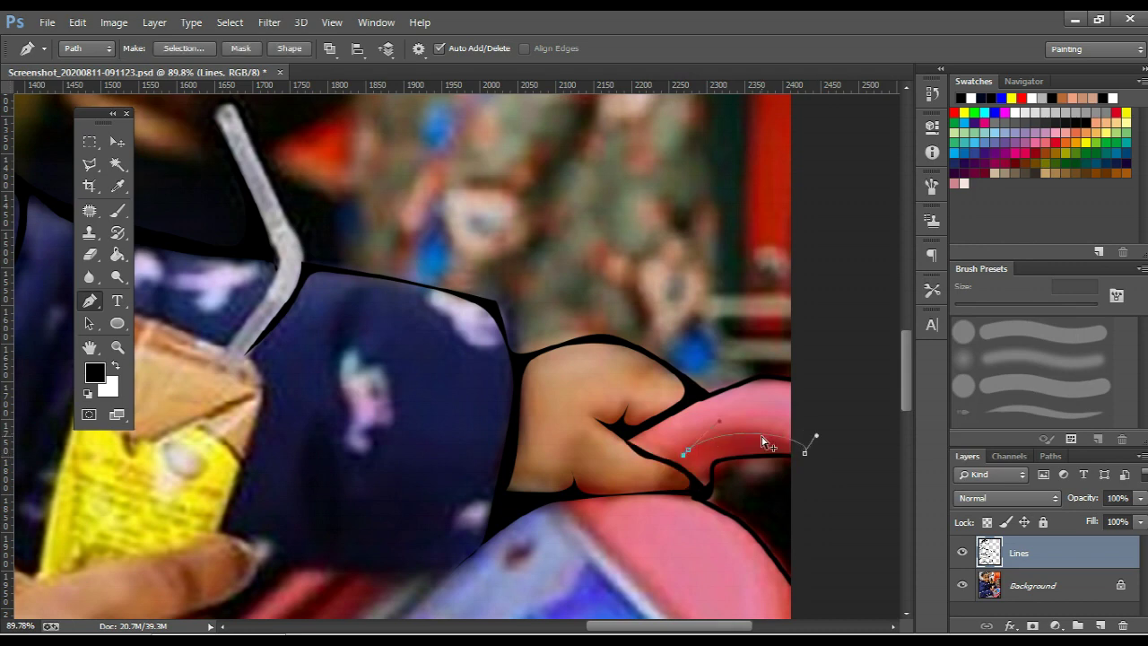
{"action": "right_click", "coordinate": [737, 361]}
{"action": "left_click", "coordinate": [783, 314]}
{"action": "key", "text": "Return"}
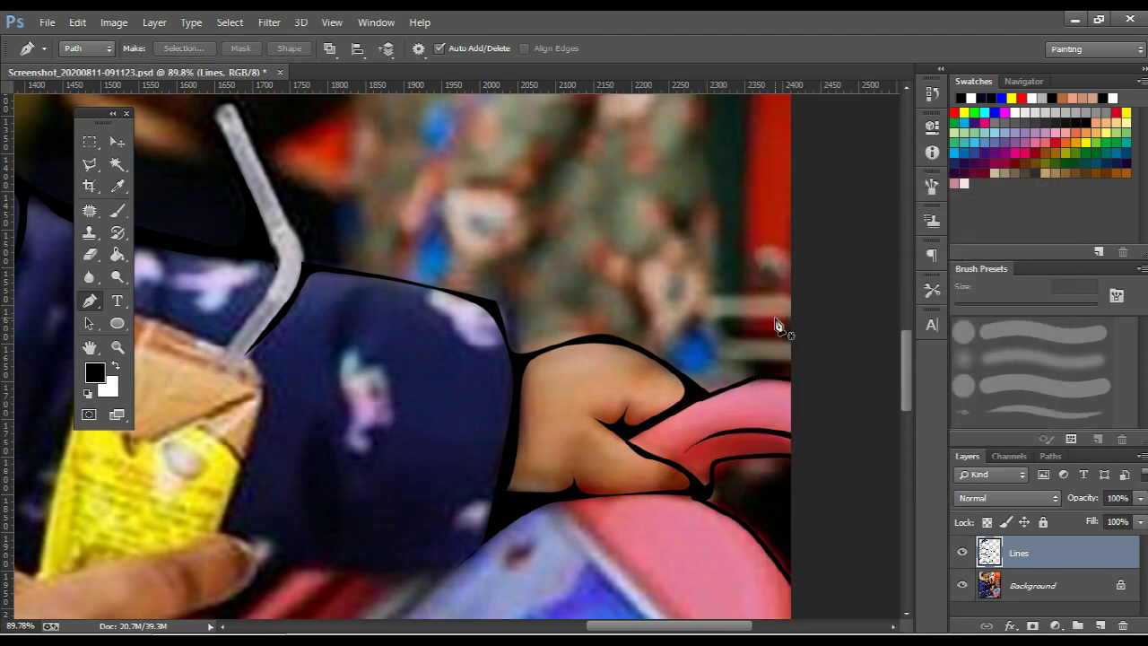
{"action": "key", "text": "ctrl+s"}
{"action": "scroll", "coordinate": [382, 345], "scroll_direction": "down", "scroll_amount": 5, "text": "alt"}
{"action": "scroll", "coordinate": [381, 345], "scroll_direction": "down", "scroll_amount": 2, "text": "alt"}
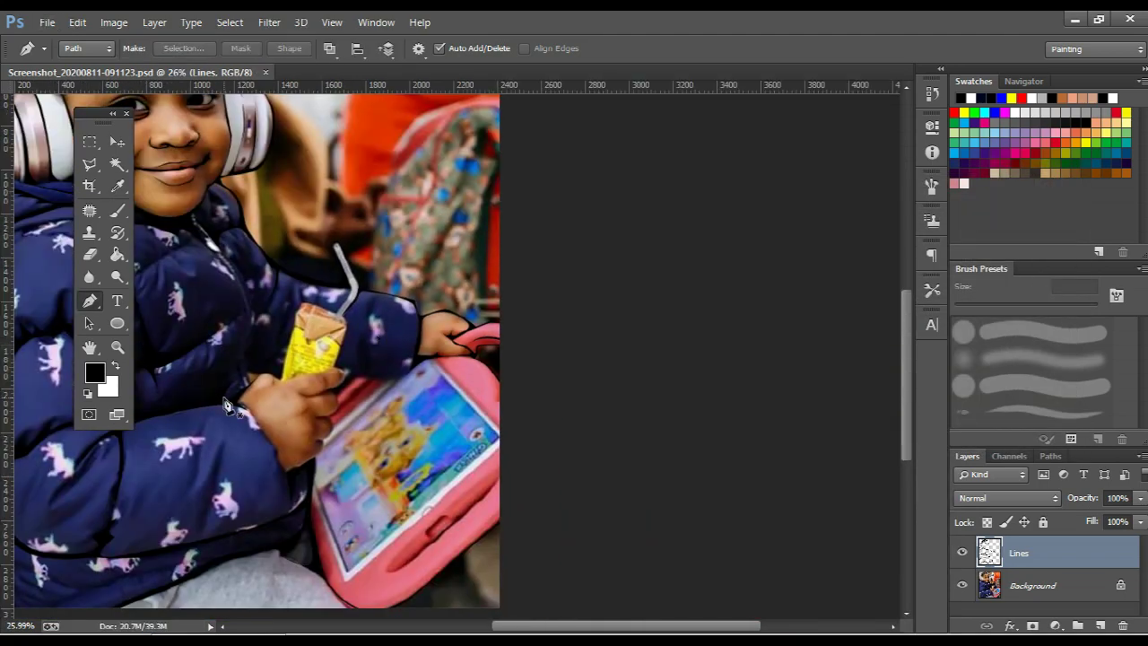
Hide the Background layer and stroke a black line along the tablet screen's edge
{"action": "scroll", "coordinate": [225, 405], "scroll_direction": "down", "scroll_amount": 1, "text": "alt"}
{"action": "scroll", "coordinate": [225, 405], "scroll_direction": "down", "scroll_amount": 1, "text": "alt"}
{"action": "left_click", "coordinate": [963, 585]}
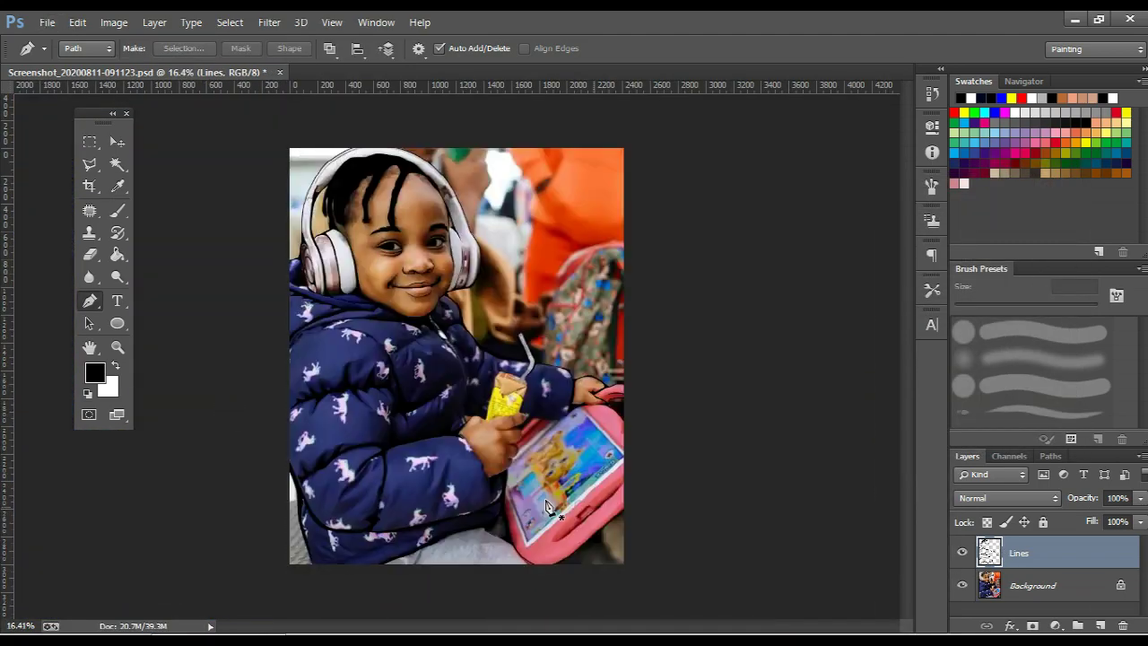
{"action": "scroll", "coordinate": [548, 504], "scroll_direction": "up", "scroll_amount": 5, "text": "alt"}
{"action": "left_click", "coordinate": [786, 440]}
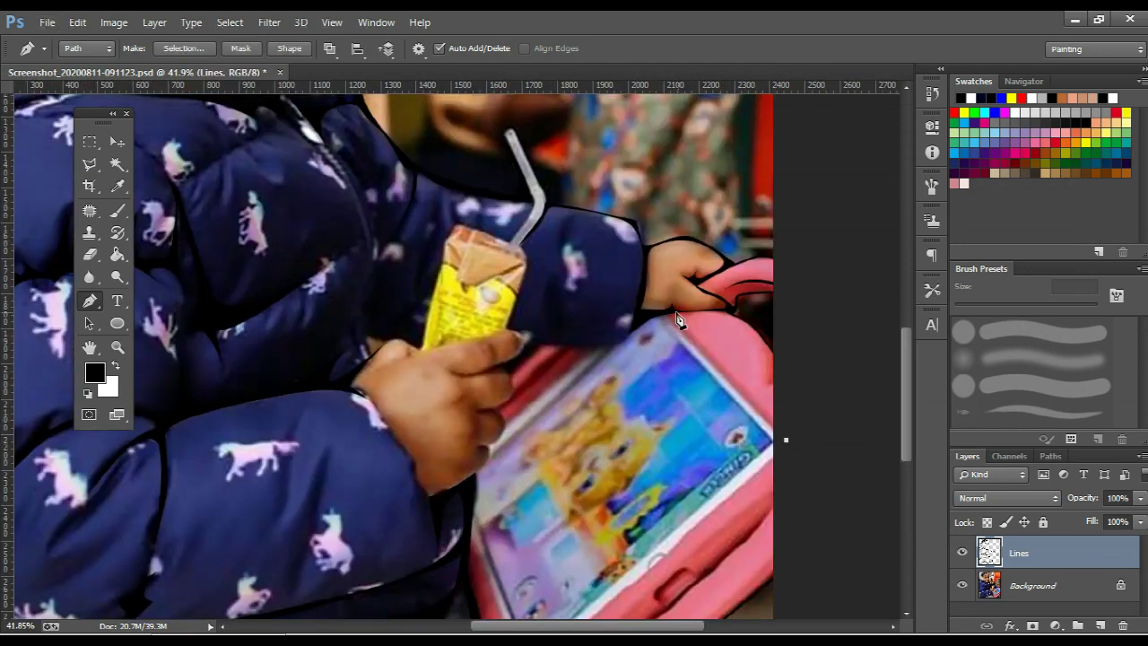
{"action": "left_click", "coordinate": [663, 312]}
{"action": "scroll", "coordinate": [663, 328], "scroll_direction": "up", "scroll_amount": 3, "text": "alt"}
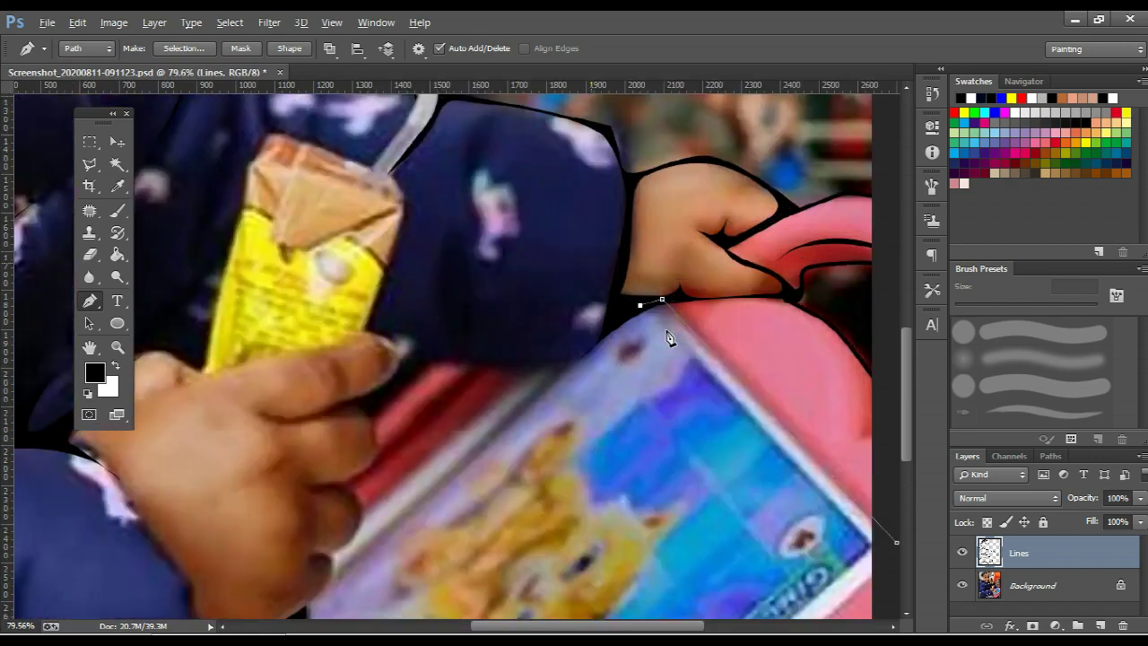
{"action": "left_click_drag", "start_coordinate": [884, 551], "coordinate": [832, 381]}
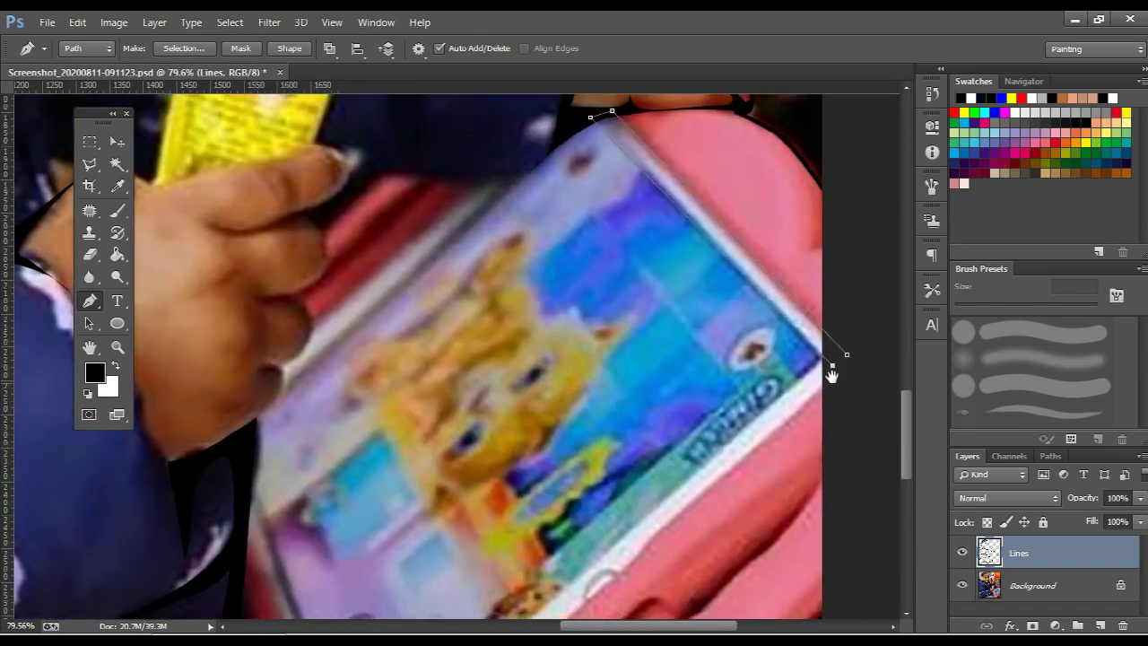
{"action": "right_click", "coordinate": [783, 346]}
{"action": "left_click", "coordinate": [801, 339]}
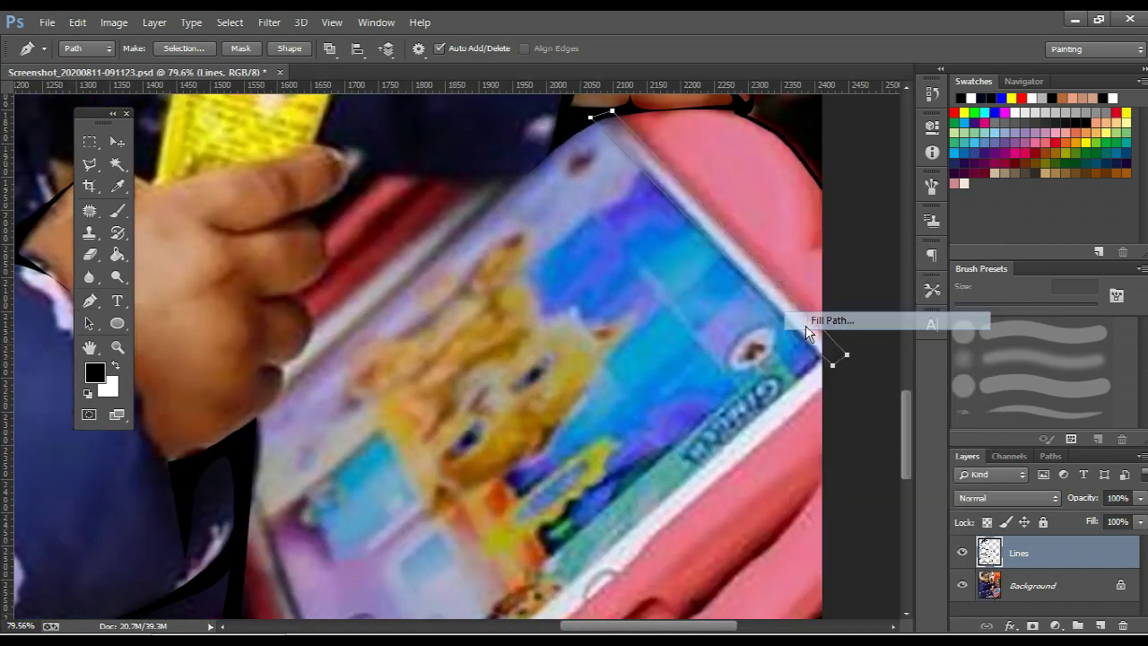
{"action": "key", "text": "Return"}
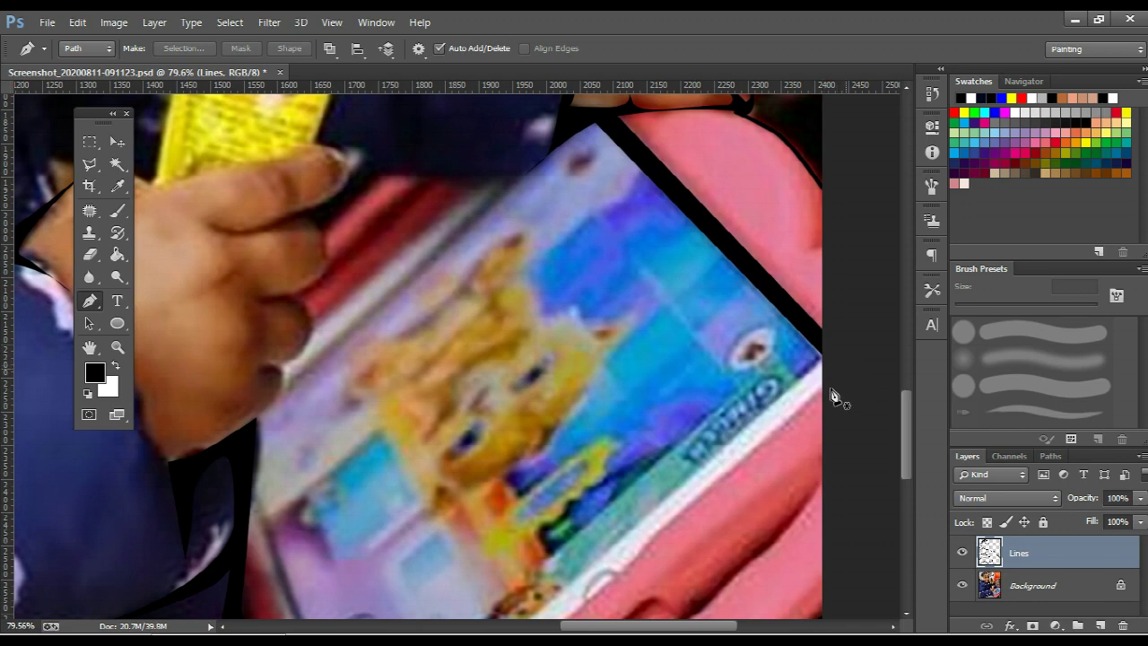
Outline the tablet screen's border and fill it black
{"action": "left_click_drag", "start_coordinate": [833, 397], "coordinate": [846, 218]}
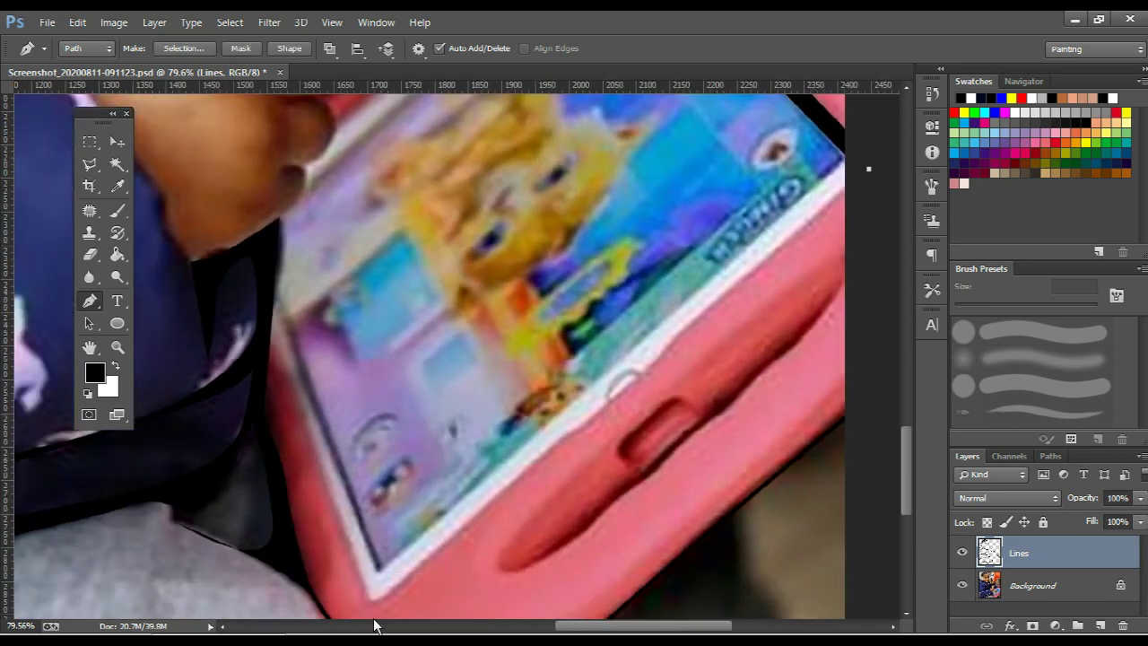
{"action": "left_click", "coordinate": [273, 288]}
{"action": "left_click", "coordinate": [267, 325]}
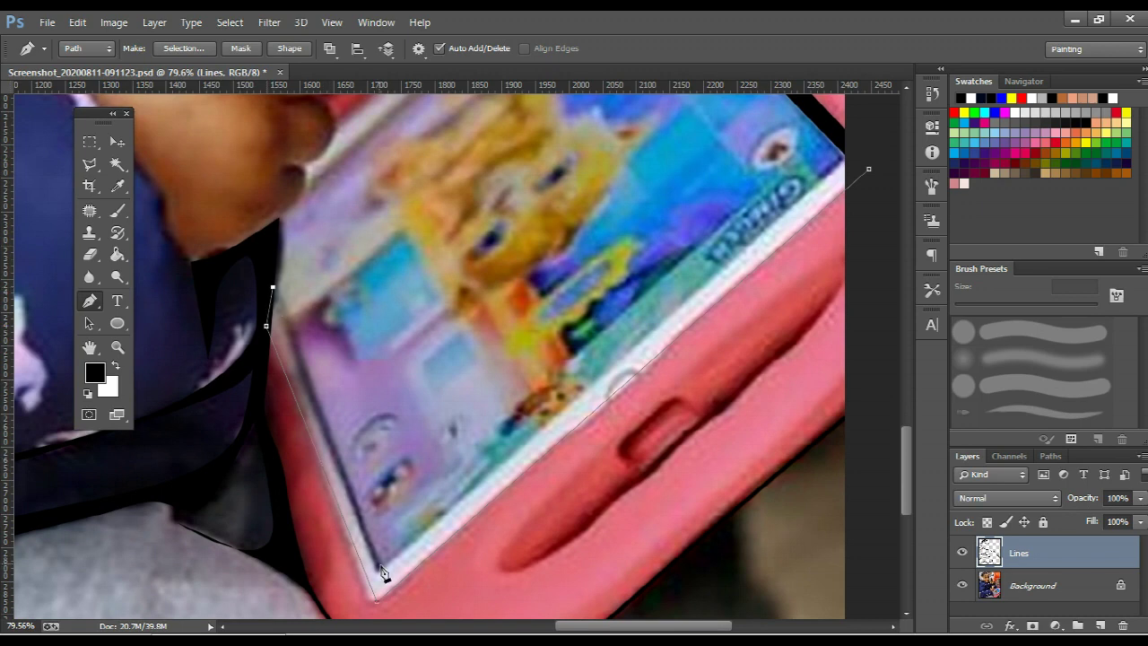
{"action": "left_click", "coordinate": [862, 141]}
{"action": "left_click", "coordinate": [869, 169]}
{"action": "right_click", "coordinate": [614, 204]}
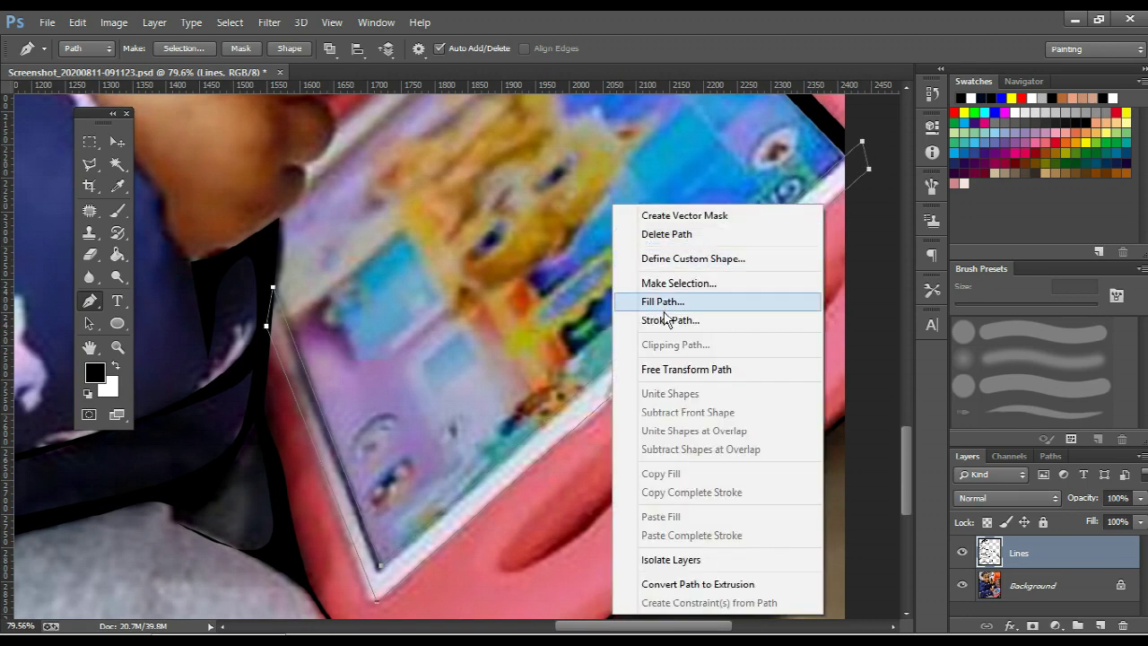
{"action": "left_click", "coordinate": [658, 299]}
{"action": "key", "text": "Escape"}
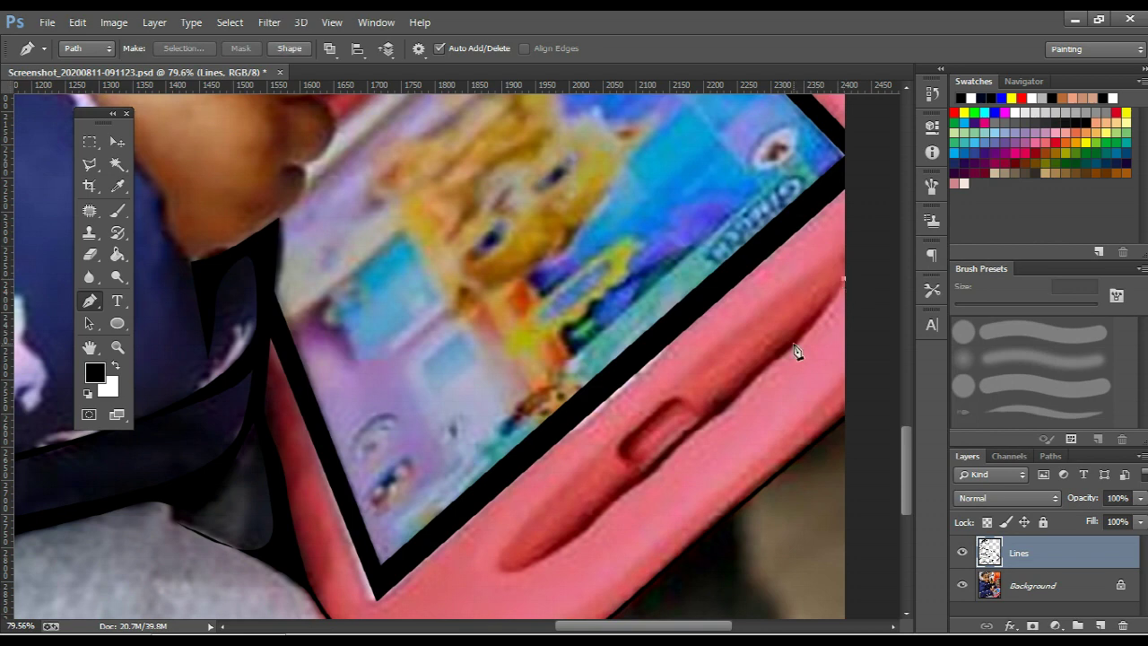
Trace the groove in the pink case and fill it black
{"action": "left_click", "coordinate": [650, 477]}
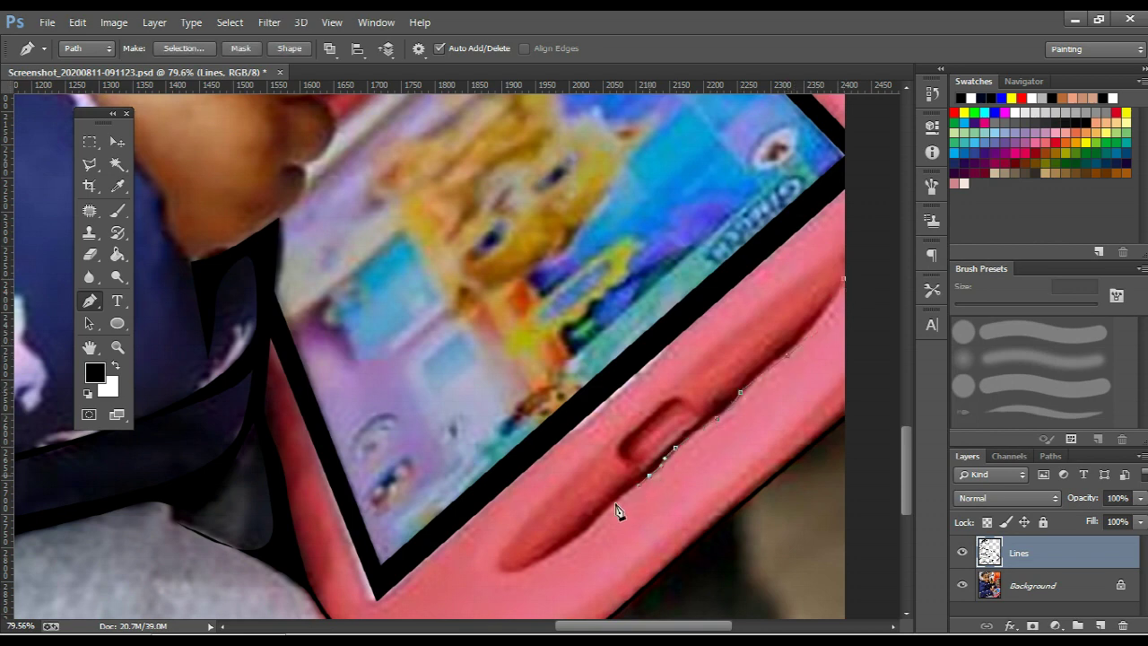
{"action": "left_click", "coordinate": [615, 504]}
{"action": "left_click", "coordinate": [705, 411]}
{"action": "left_click", "coordinate": [843, 280]}
{"action": "right_click", "coordinate": [810, 221]}
{"action": "left_click", "coordinate": [843, 323]}
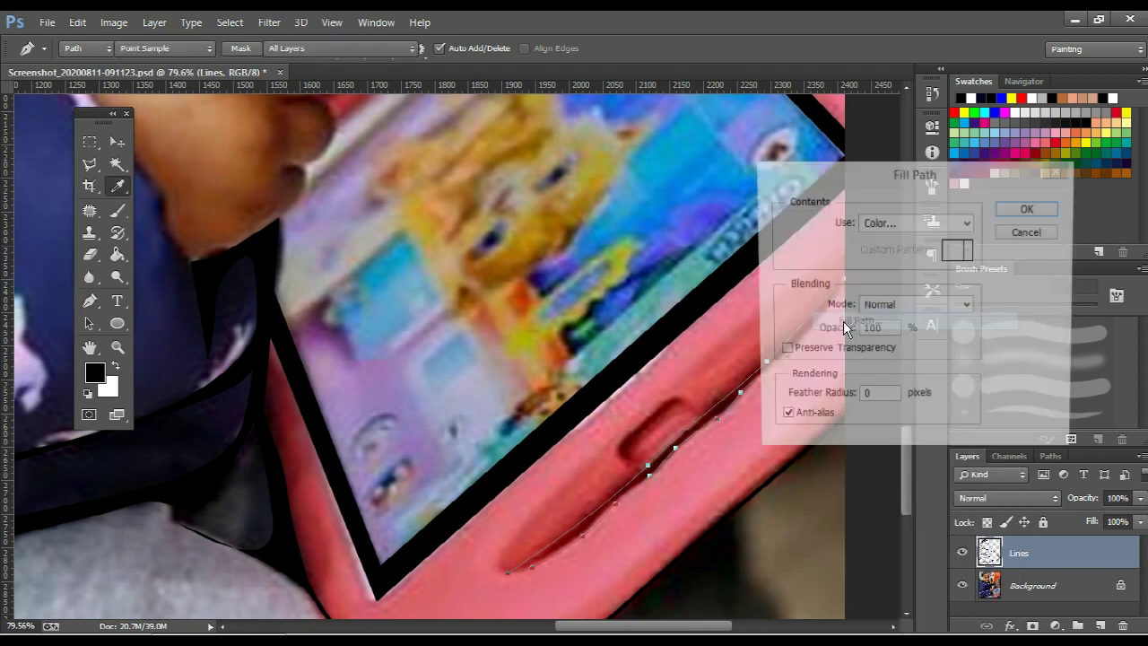
{"action": "key", "text": "Return"}
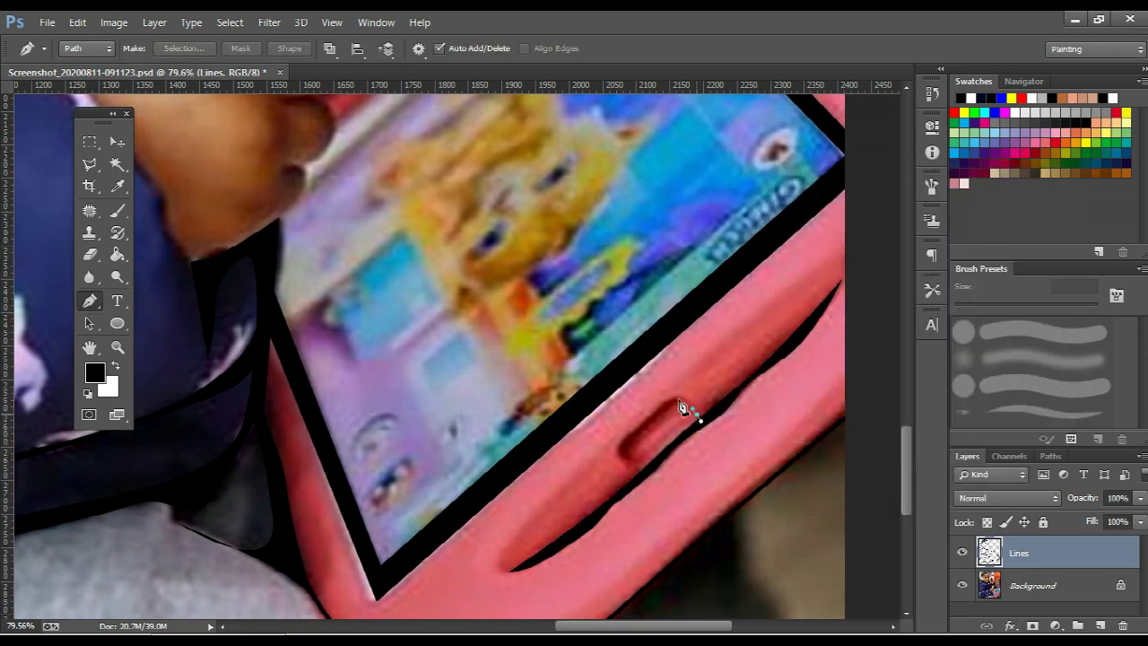
Outline the groove opening and fill it black
{"action": "left_click", "coordinate": [679, 399]}
{"action": "left_click", "coordinate": [641, 428]}
{"action": "left_click", "coordinate": [620, 460]}
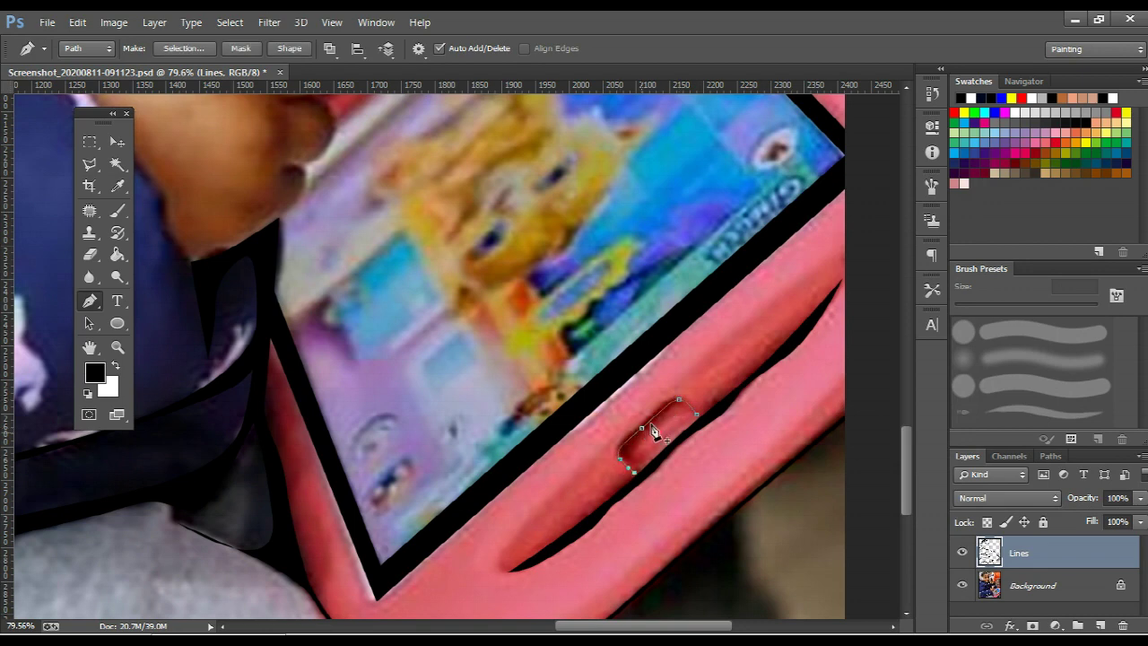
{"action": "left_click_drag", "start_coordinate": [652, 430], "coordinate": [674, 407]}
{"action": "right_click", "coordinate": [673, 339]}
{"action": "left_click", "coordinate": [718, 316]}
{"action": "key", "text": "Return"}
Toggle the Background layer's visibility to check the lines and save the file
{"action": "scroll", "coordinate": [728, 334], "scroll_direction": "down", "scroll_amount": 1}
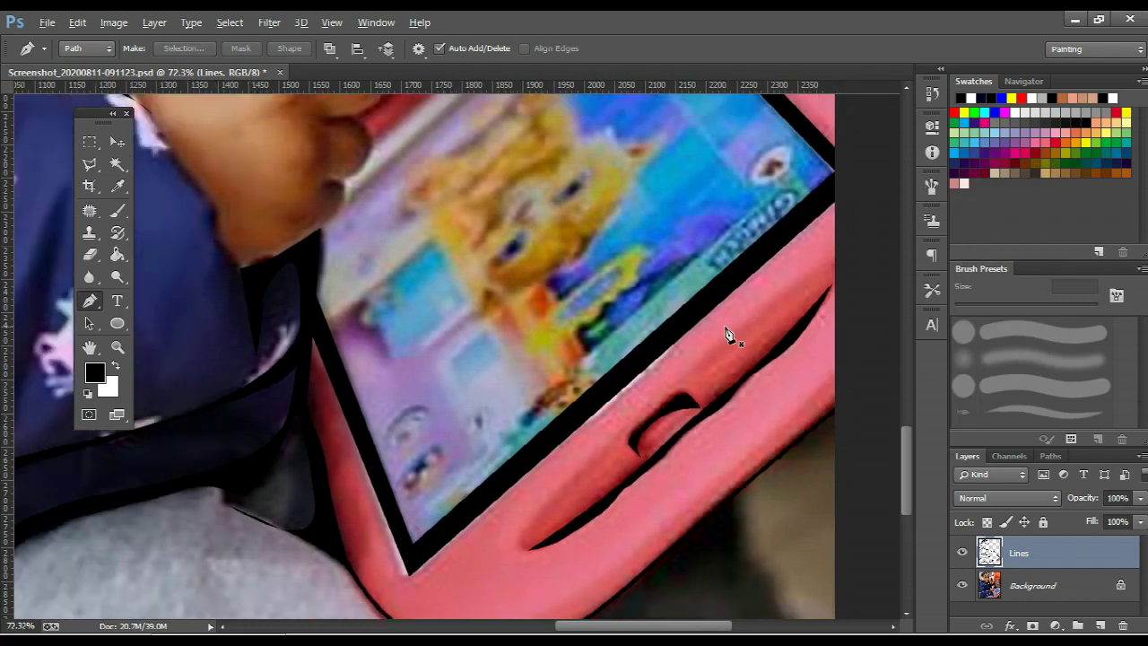
{"action": "scroll", "coordinate": [729, 335], "scroll_direction": "down", "scroll_amount": 5}
{"action": "scroll", "coordinate": [729, 335], "scroll_direction": "down", "scroll_amount": 5}
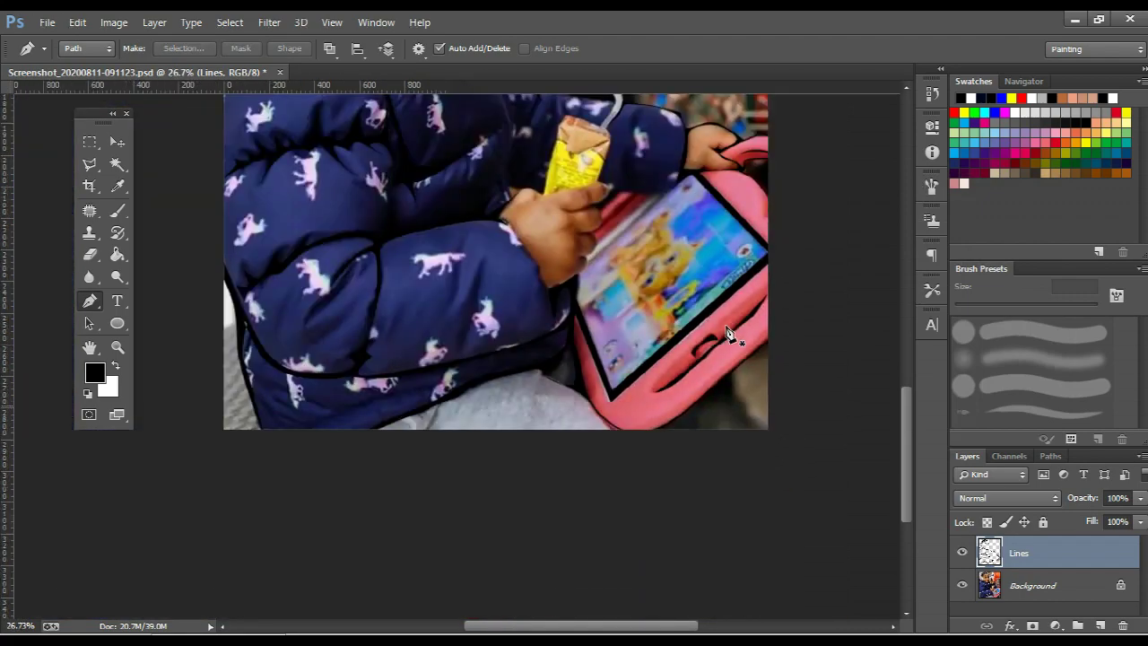
{"action": "left_click", "coordinate": [960, 587]}
{"action": "key", "text": "ctrl+s"}
{"action": "scroll", "coordinate": [600, 199], "scroll_direction": "up", "scroll_amount": 1}
Trace a closed outline from the sleeve around the fingertips and down past the fingers
{"action": "scroll", "coordinate": [599, 199], "scroll_direction": "up", "scroll_amount": 3}
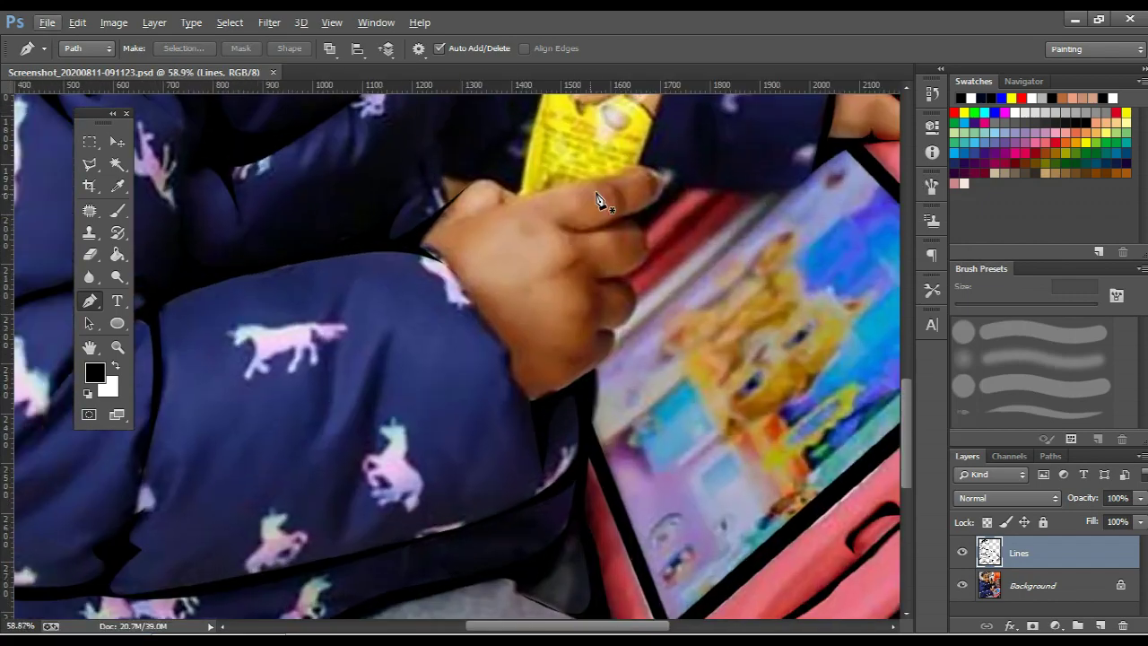
{"action": "left_click", "coordinate": [818, 164]}
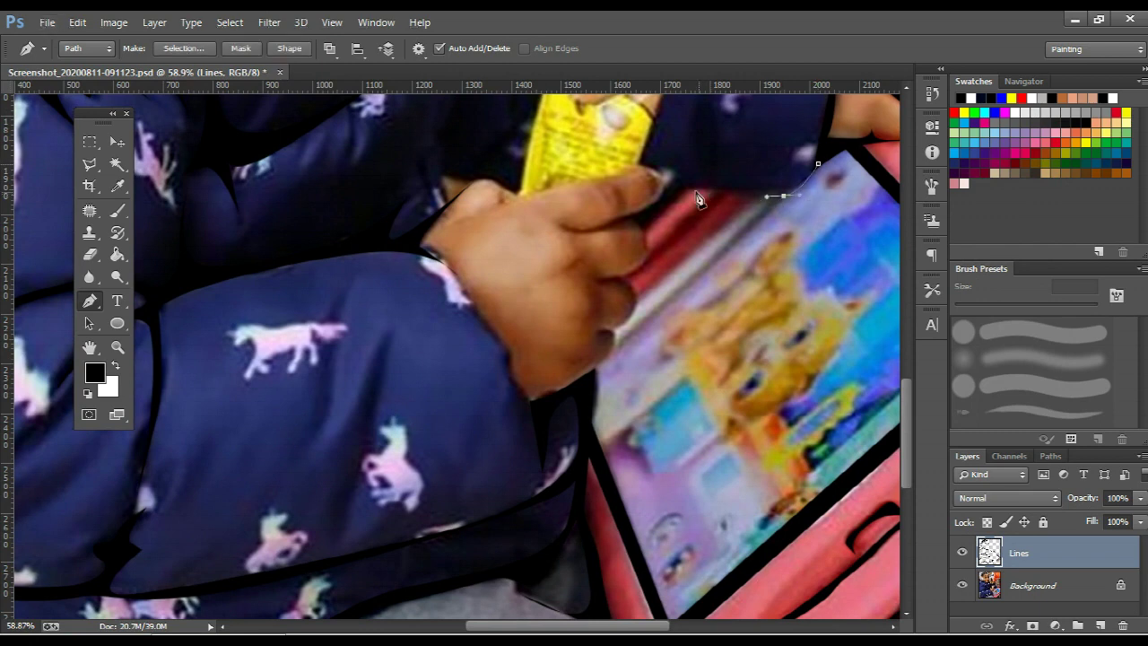
{"action": "left_click", "coordinate": [669, 190]}
{"action": "scroll", "coordinate": [652, 225], "scroll_direction": "up", "scroll_amount": 3}
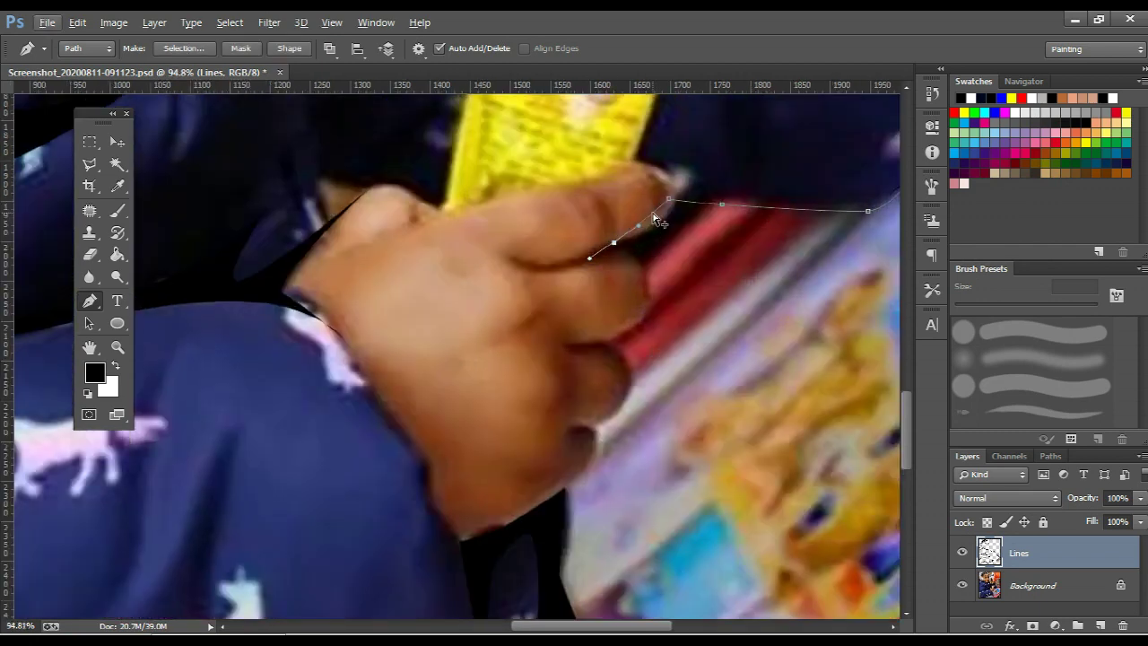
{"action": "left_click", "coordinate": [515, 264]}
{"action": "left_click_drag", "start_coordinate": [641, 269], "coordinate": [647, 289]}
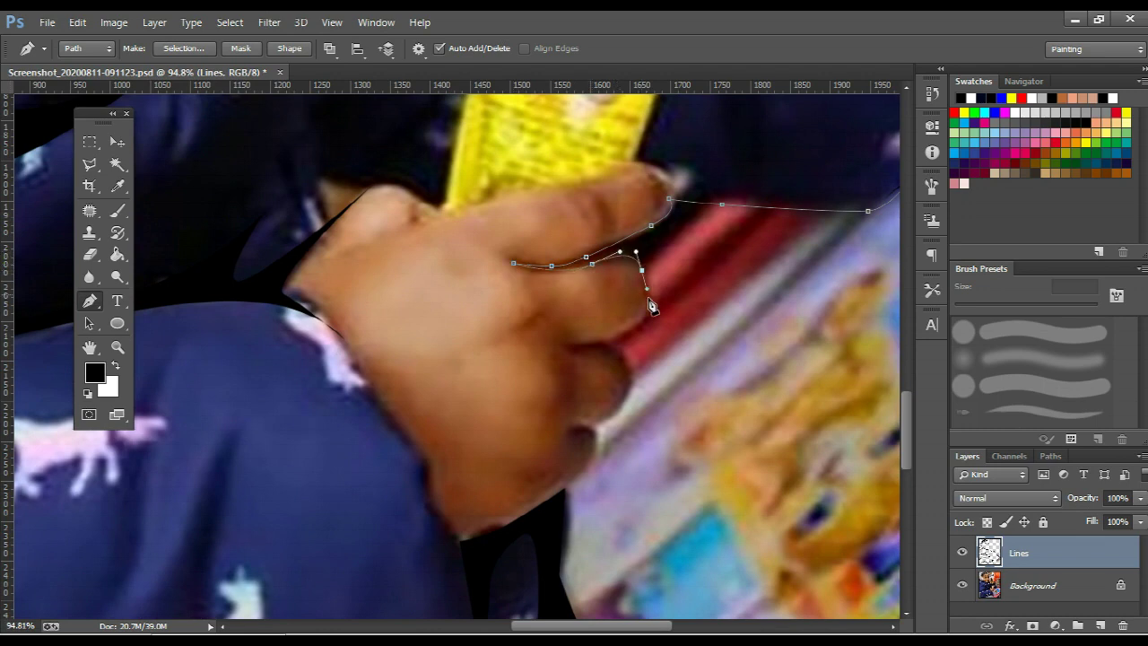
{"action": "left_click", "coordinate": [571, 351]}
{"action": "left_click_drag", "start_coordinate": [624, 389], "coordinate": [610, 450]}
{"action": "left_click", "coordinate": [583, 426]}
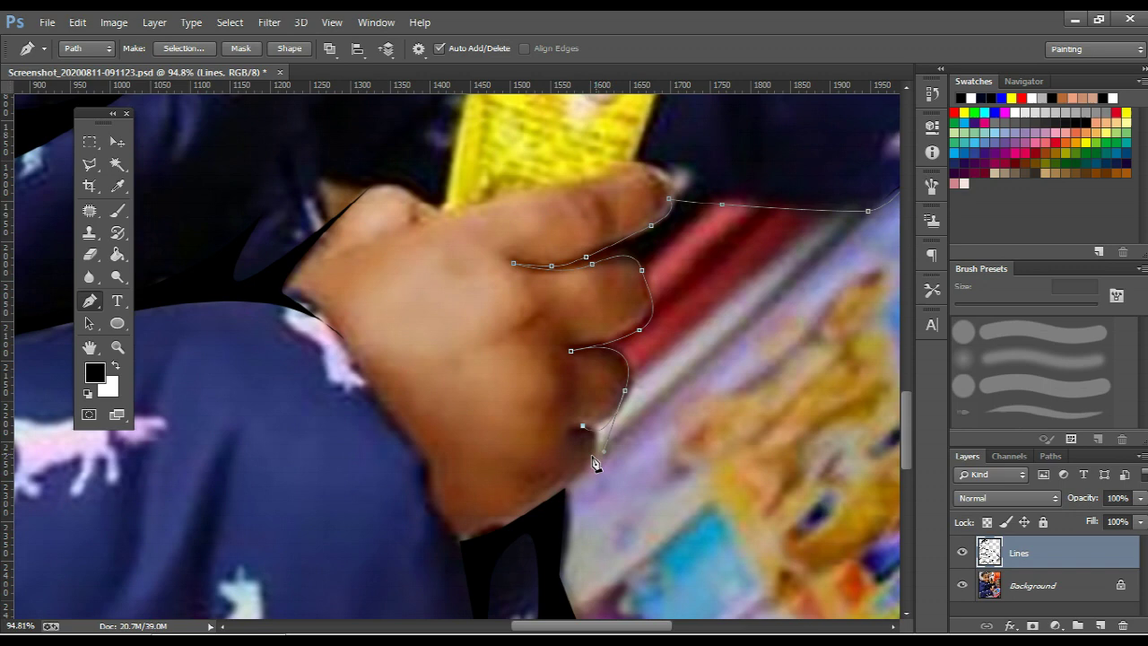
{"action": "left_click", "coordinate": [551, 507]}
{"action": "left_click", "coordinate": [868, 223], "text": "ctrl"}
Reshape the outline's curves along the tablet edge and sleeve, then fill it black
{"action": "left_click", "coordinate": [628, 409], "text": "ctrl"}
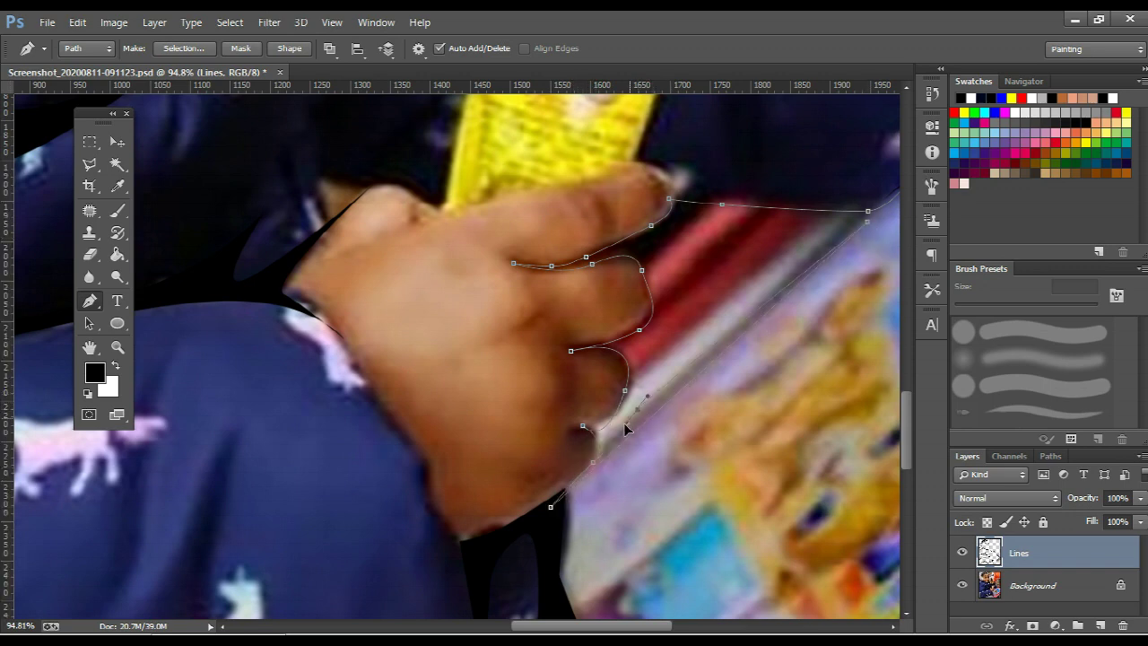
{"action": "left_click", "coordinate": [674, 354], "text": "ctrl"}
{"action": "left_click_drag", "start_coordinate": [853, 229], "coordinate": [830, 219]}
{"action": "mouse_move", "coordinate": [646, 364]}
{"action": "left_mouse_down"}
{"action": "mouse_move", "coordinate": [701, 280]}
{"action": "mouse_move", "coordinate": [684, 287]}
{"action": "mouse_move", "coordinate": [668, 218]}
{"action": "left_mouse_up"}
{"action": "left_click", "coordinate": [775, 214]}
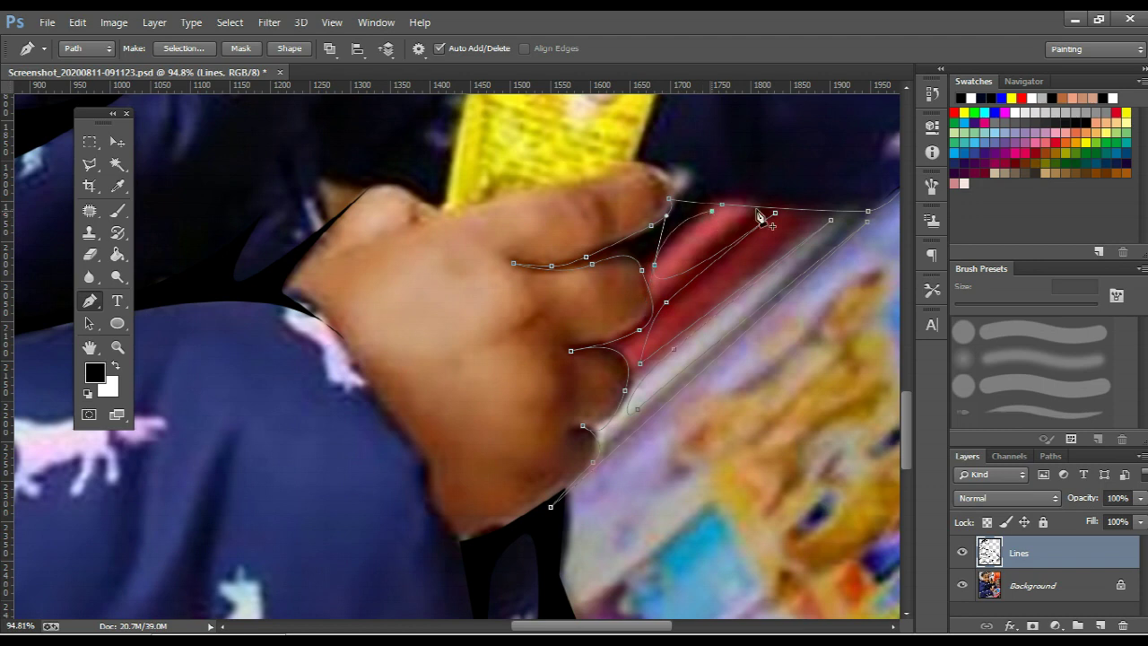
{"action": "left_click", "coordinate": [655, 265], "text": "alt"}
{"action": "left_click", "coordinate": [708, 212]}
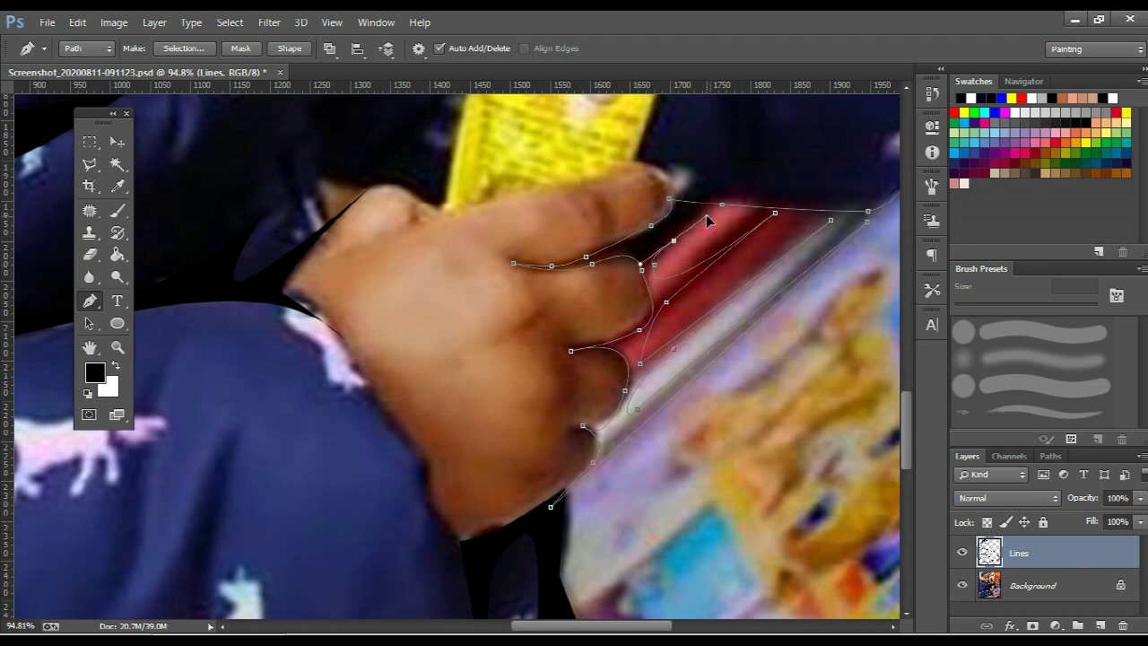
{"action": "left_click_drag", "start_coordinate": [714, 220], "coordinate": [540, 282]}
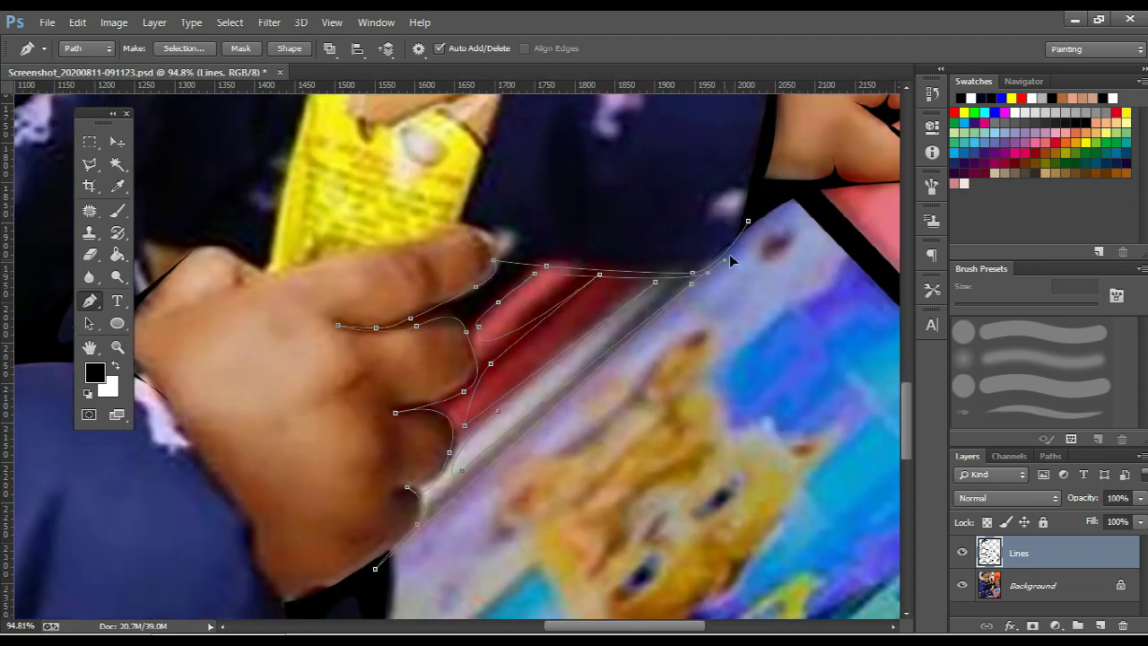
{"action": "left_click_drag", "start_coordinate": [748, 221], "coordinate": [767, 208]}
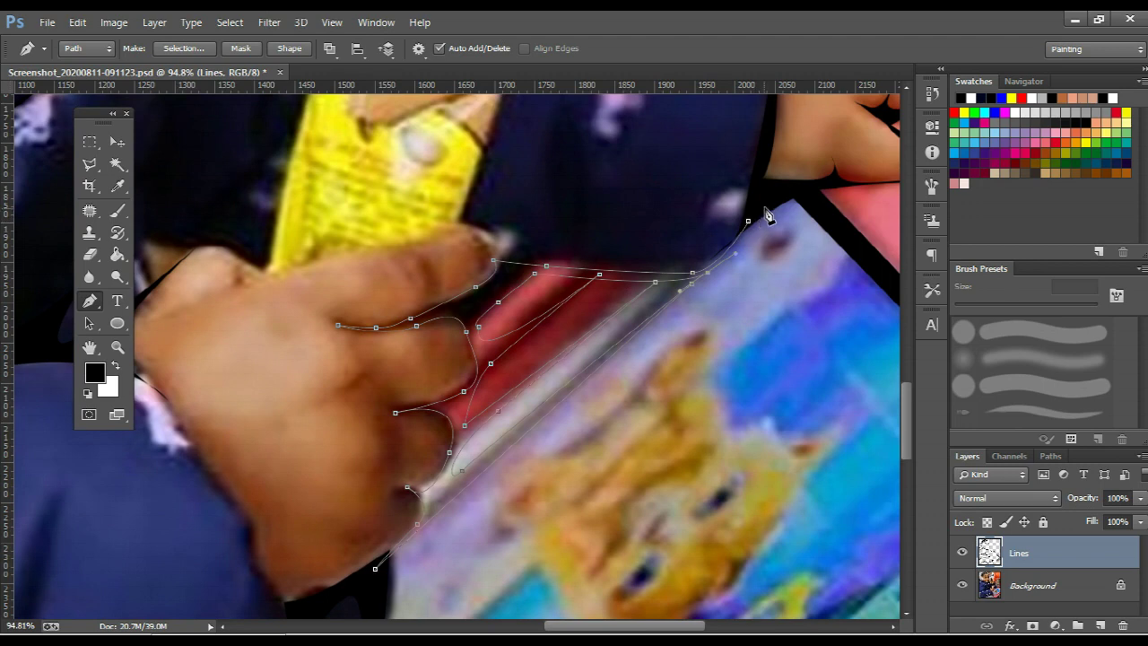
{"action": "right_click", "coordinate": [722, 225]}
{"action": "left_click", "coordinate": [785, 328]}
{"action": "key", "text": "Return"}
{"action": "key", "text": "Return"}
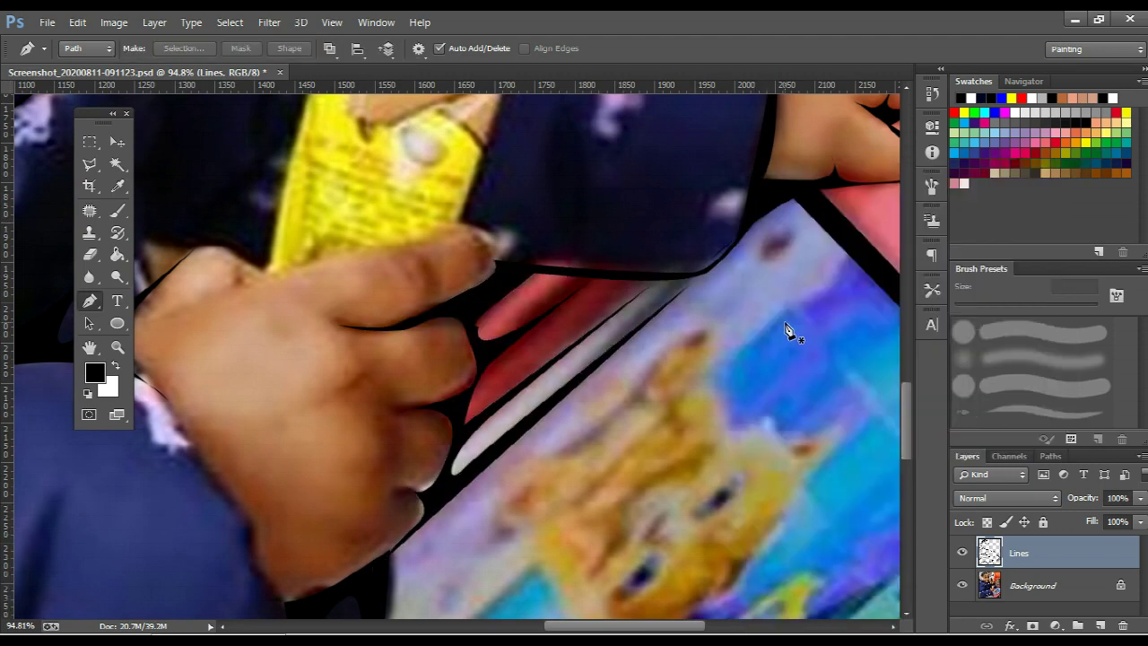
Trace a small closed outline along the tablet edge and fill it black
{"action": "scroll", "coordinate": [707, 295], "scroll_direction": "up", "scroll_amount": 2}
{"action": "scroll", "coordinate": [713, 275], "scroll_direction": "up", "scroll_amount": 2}
{"action": "left_click", "coordinate": [711, 264]}
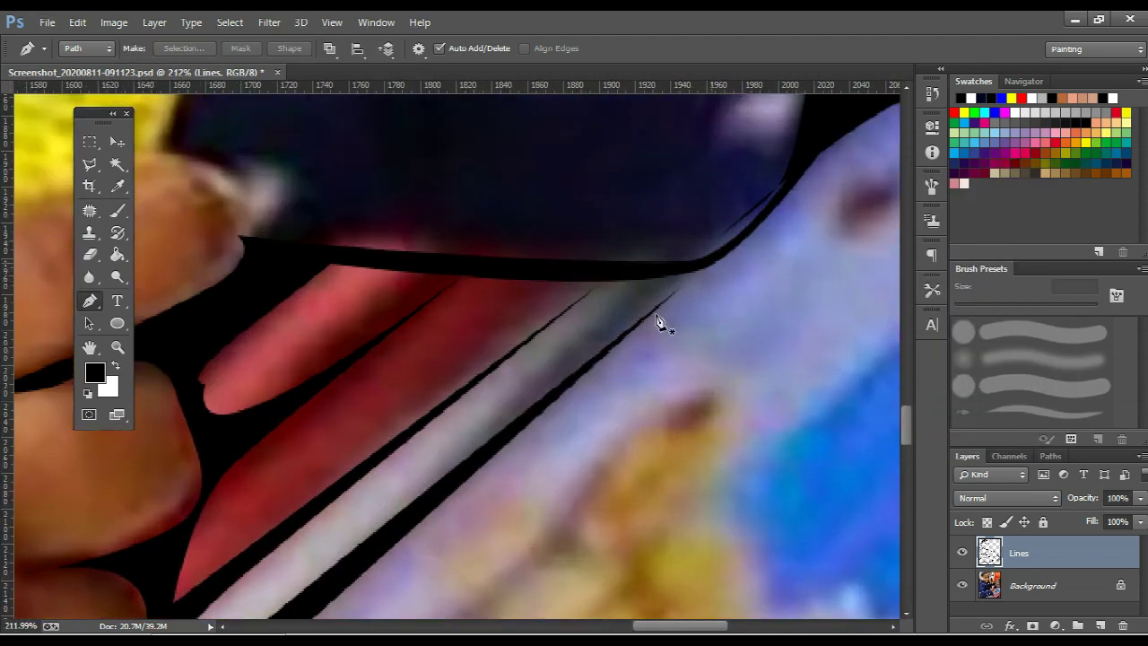
{"action": "left_click", "coordinate": [637, 323]}
{"action": "left_click_drag", "start_coordinate": [648, 286], "coordinate": [625, 294]}
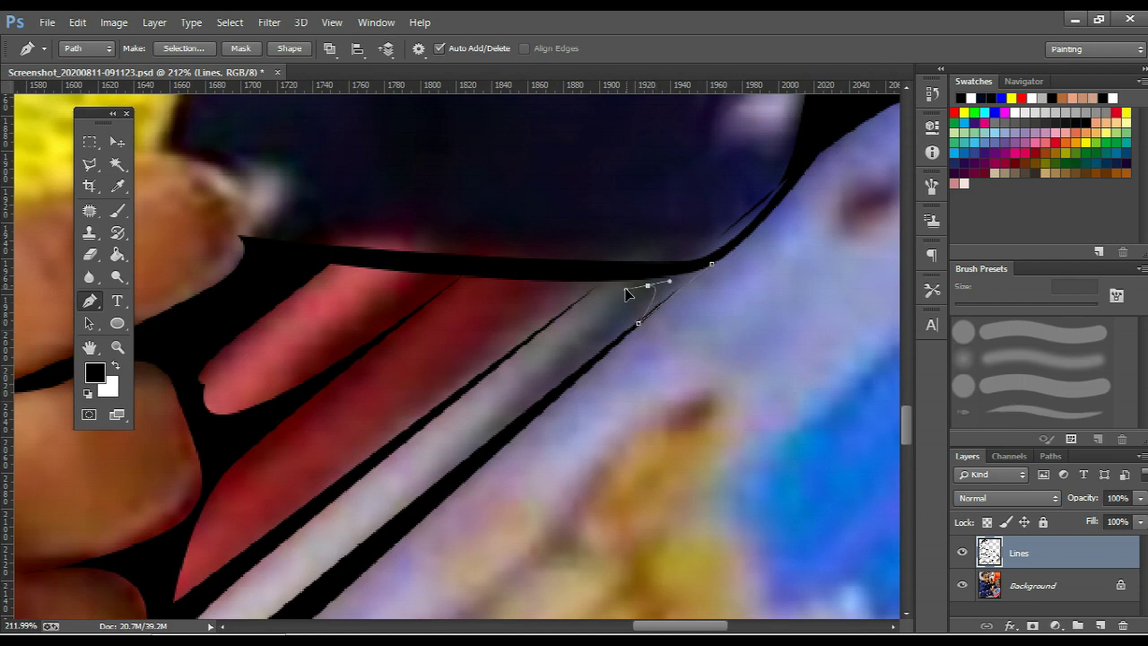
{"action": "left_click", "coordinate": [556, 318]}
{"action": "left_click_drag", "start_coordinate": [443, 287], "coordinate": [369, 286]}
{"action": "left_click", "coordinate": [470, 268]}
{"action": "left_click_drag", "start_coordinate": [668, 269], "coordinate": [717, 258]}
{"action": "left_click", "coordinate": [712, 263]}
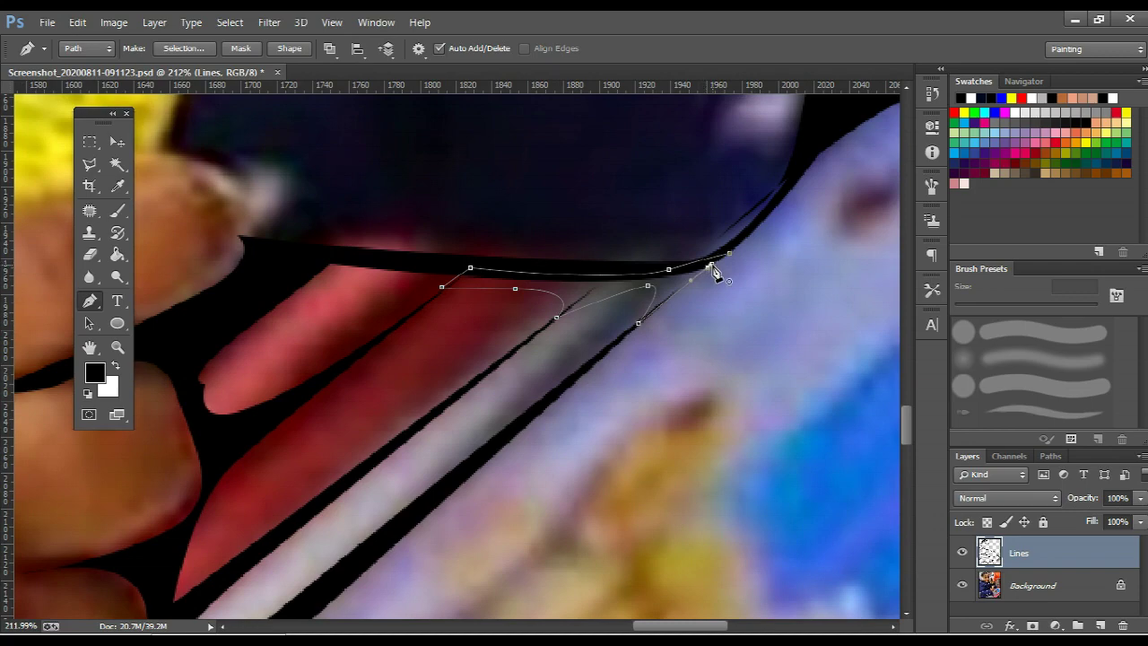
{"action": "right_click", "coordinate": [714, 266]}
{"action": "left_click", "coordinate": [774, 314]}
{"action": "key", "text": "Escape"}
Save the document
{"action": "scroll", "coordinate": [774, 320], "scroll_direction": "down", "scroll_amount": 3}
{"action": "scroll", "coordinate": [725, 308], "scroll_direction": "down", "scroll_amount": 3}
{"action": "key", "text": "ctrl+s"}
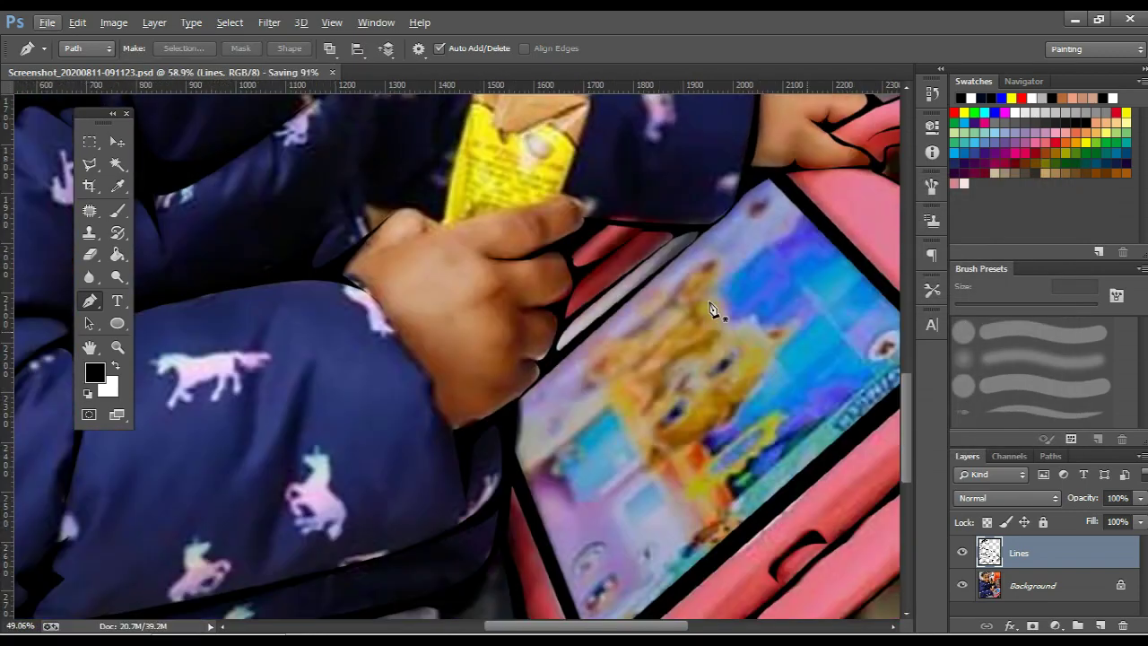
{"action": "scroll", "coordinate": [713, 310], "scroll_direction": "down", "scroll_amount": 2}
{"action": "scroll", "coordinate": [713, 310], "scroll_direction": "down", "scroll_amount": 2}
Toggle the Background layer's visibility, then trace from the straw to the juice box's corners and bottom edge
{"action": "left_click", "coordinate": [962, 585]}
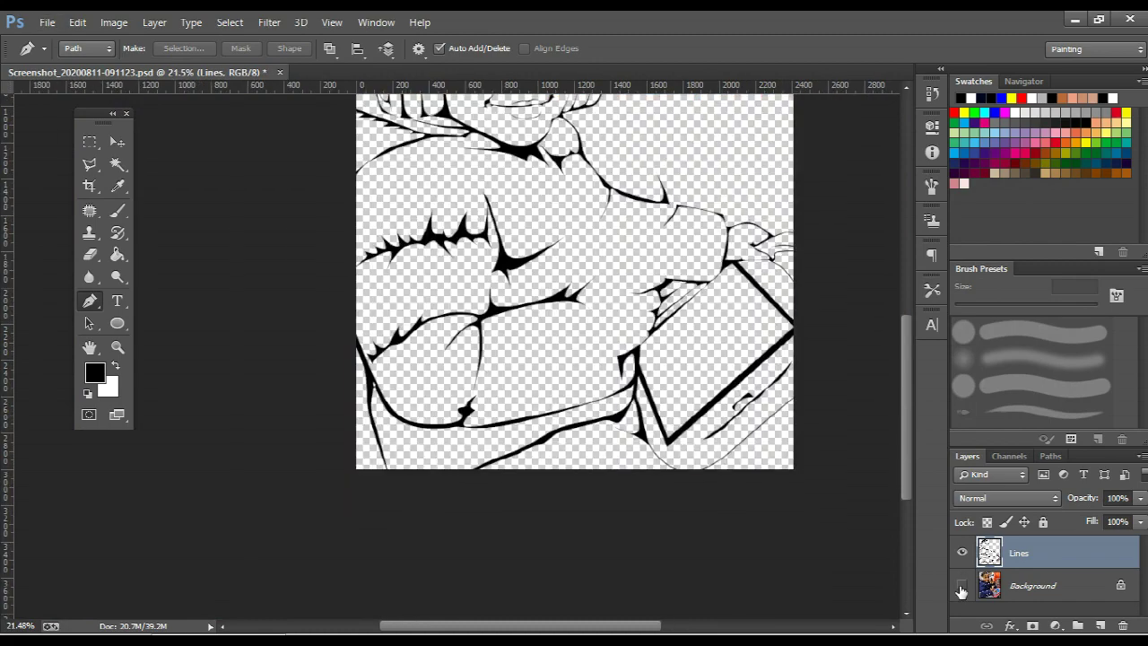
{"action": "scroll", "coordinate": [817, 241], "scroll_direction": "up", "scroll_amount": 2}
{"action": "scroll", "coordinate": [816, 240], "scroll_direction": "up", "scroll_amount": 2}
{"action": "scroll", "coordinate": [816, 240], "scroll_direction": "up", "scroll_amount": 2}
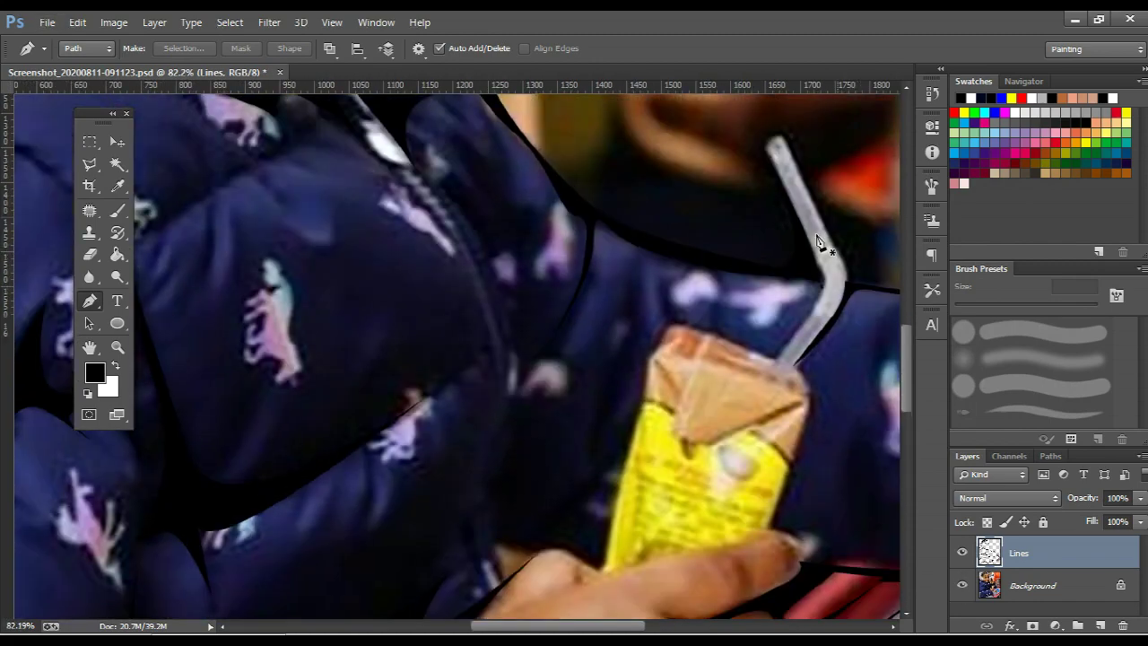
{"action": "left_click", "coordinate": [815, 268]}
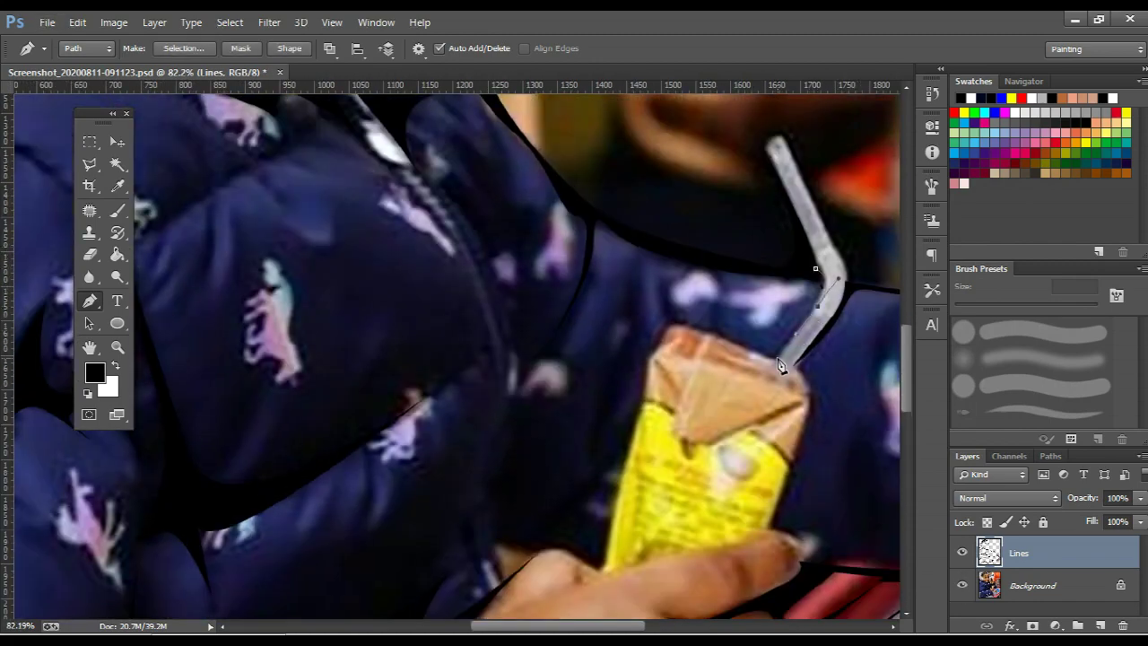
{"action": "left_click", "coordinate": [675, 324]}
{"action": "scroll", "coordinate": [607, 570], "scroll_direction": "up", "scroll_amount": 2}
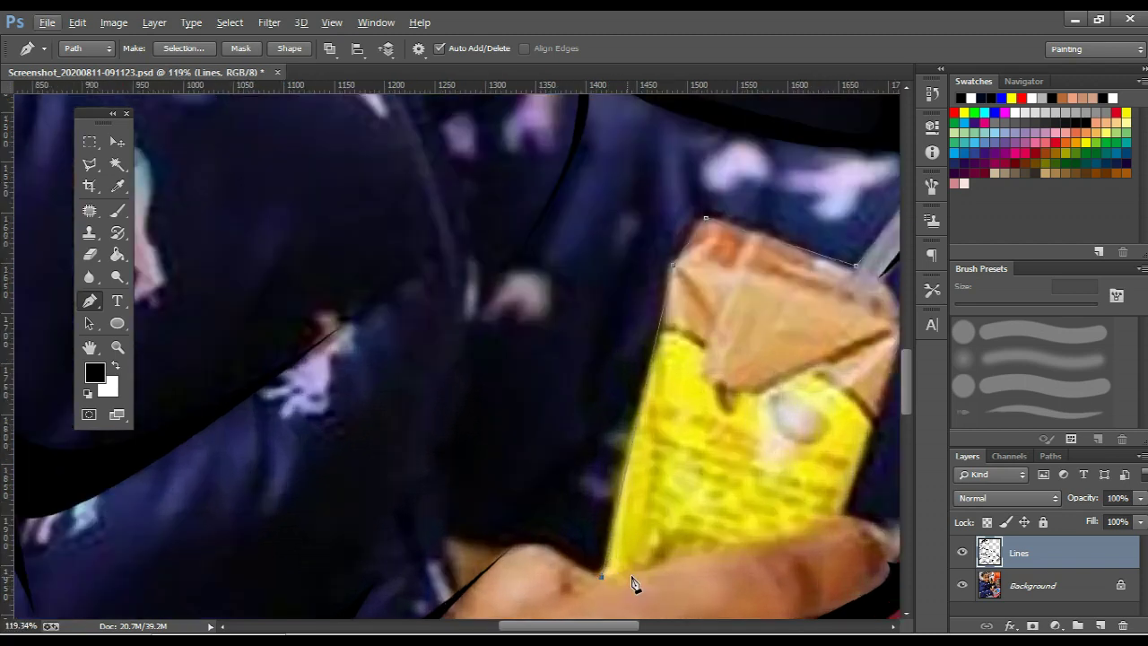
{"action": "left_click", "coordinate": [675, 559]}
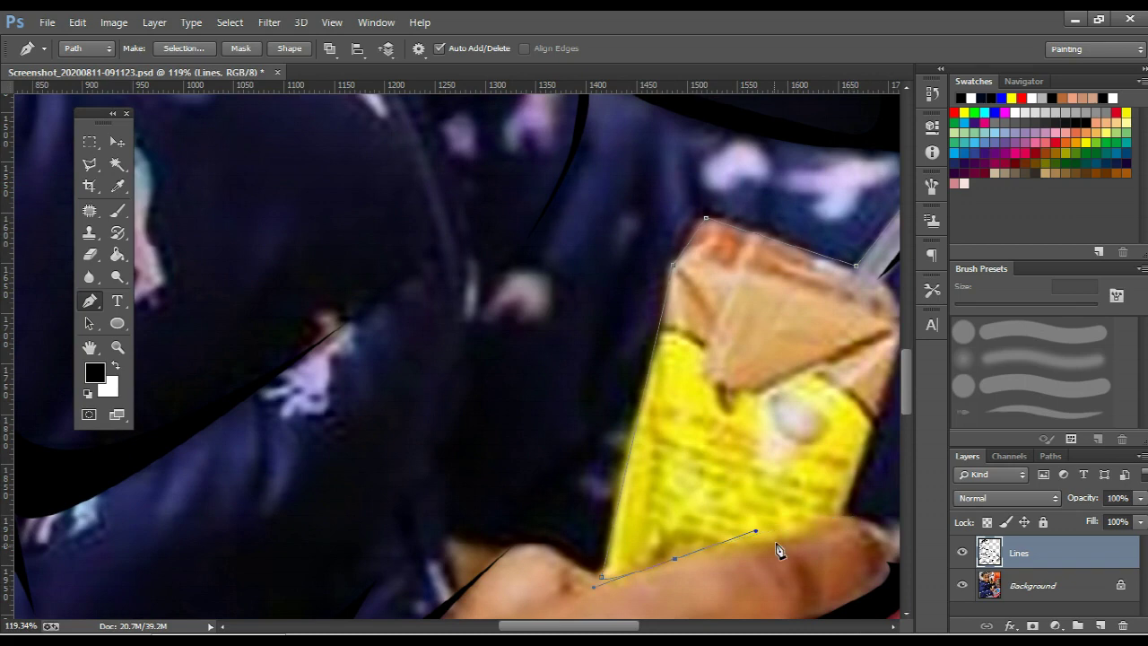
{"action": "left_click", "coordinate": [847, 516]}
{"action": "left_click_drag", "start_coordinate": [669, 564], "coordinate": [628, 572]}
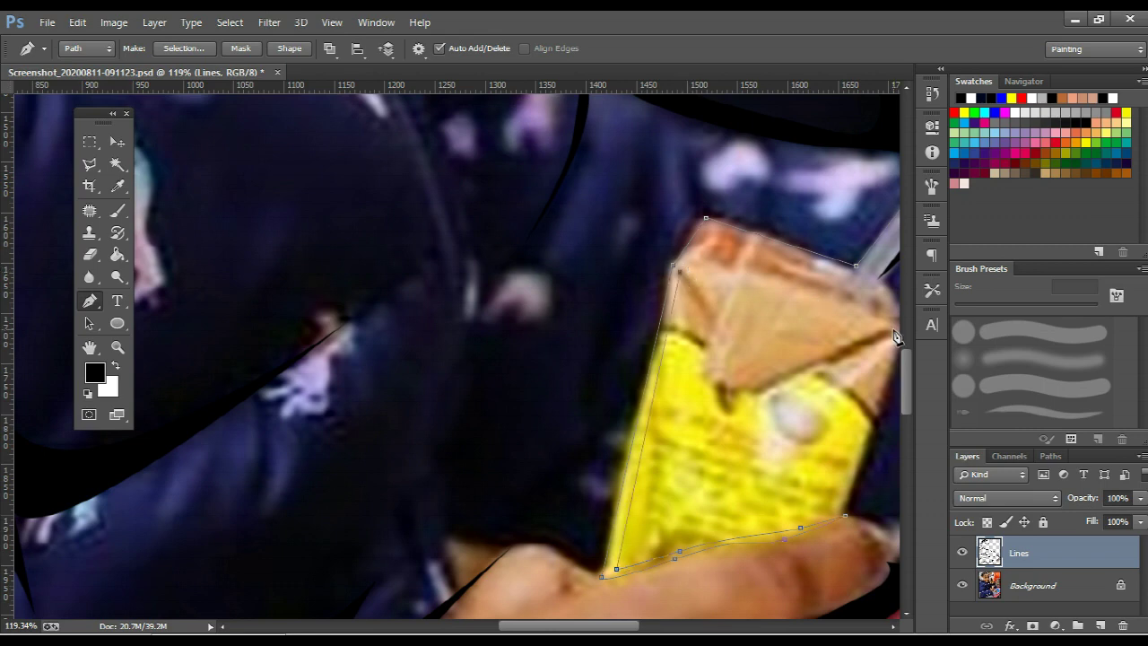
Finish the juice box and straw outline along the top and fill it black
{"action": "left_click_drag", "start_coordinate": [895, 335], "coordinate": [768, 364]}
{"action": "left_click", "coordinate": [573, 301]}
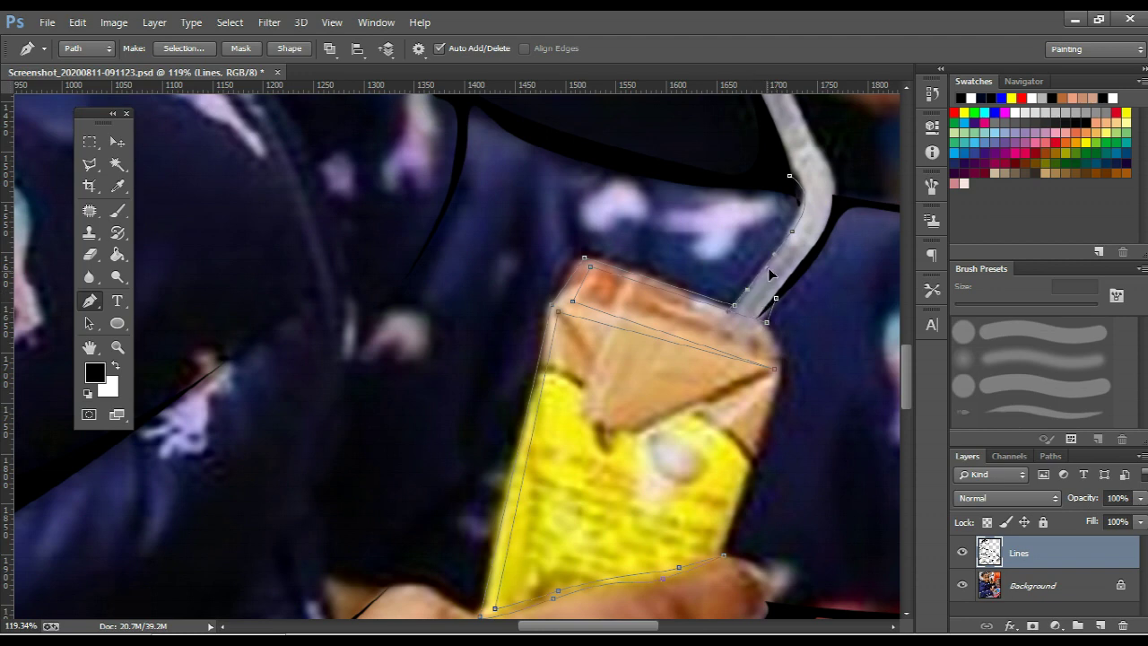
{"action": "left_click_drag", "start_coordinate": [765, 267], "coordinate": [773, 263]}
{"action": "right_click", "coordinate": [675, 216]}
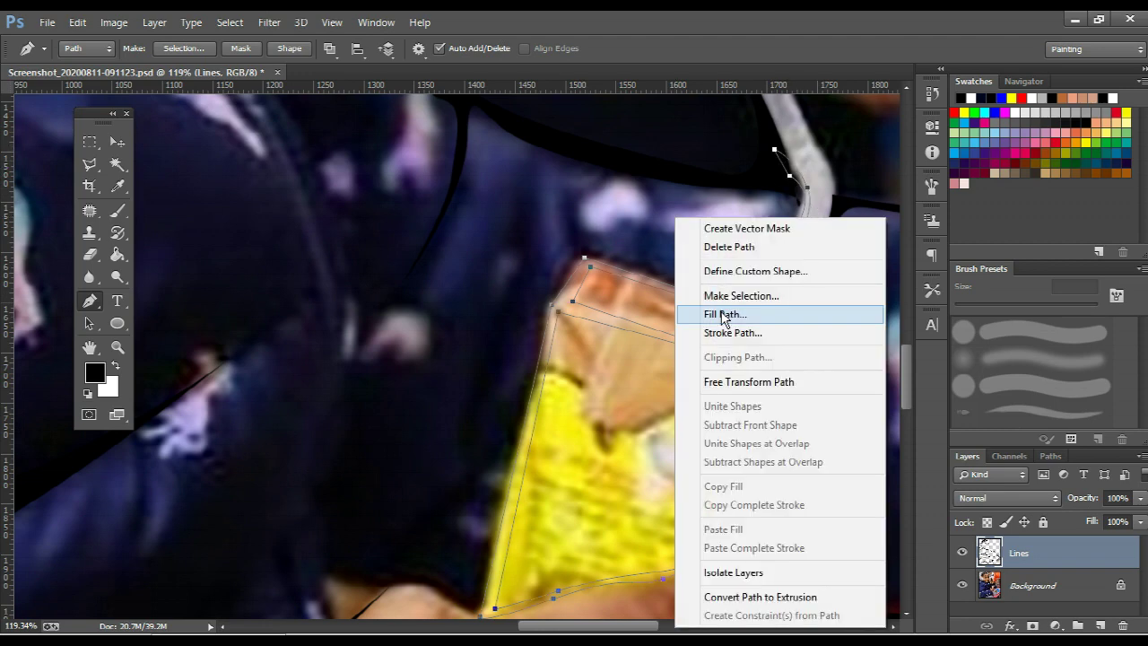
{"action": "left_click", "coordinate": [713, 315]}
{"action": "key", "text": "Escape"}
{"action": "key", "text": "Return"}
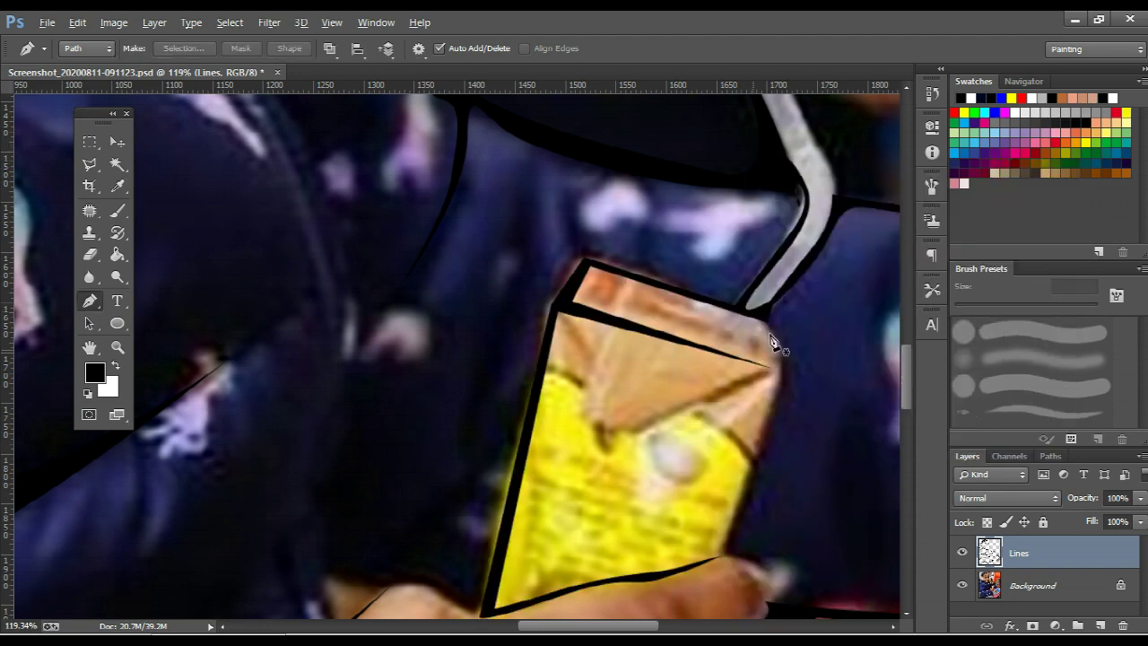
Fill a black outline down the juice box's right edge beside the thumb
{"action": "scroll", "coordinate": [770, 337], "scroll_direction": "down", "scroll_amount": 1}
{"action": "left_click", "coordinate": [767, 319]}
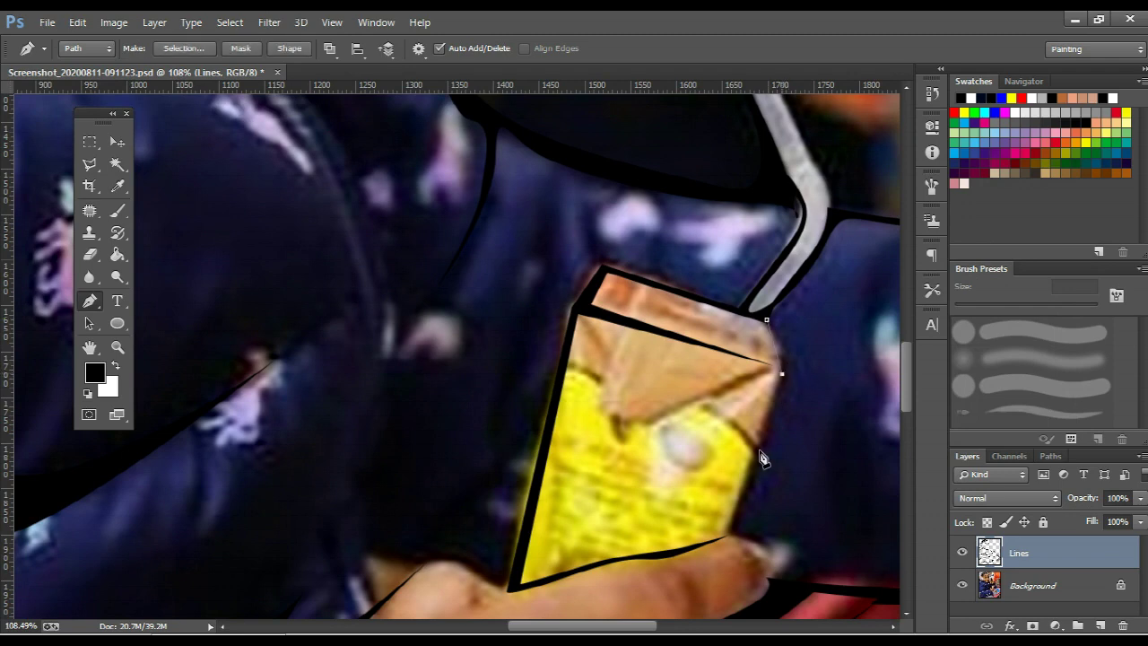
{"action": "left_click", "coordinate": [731, 531]}
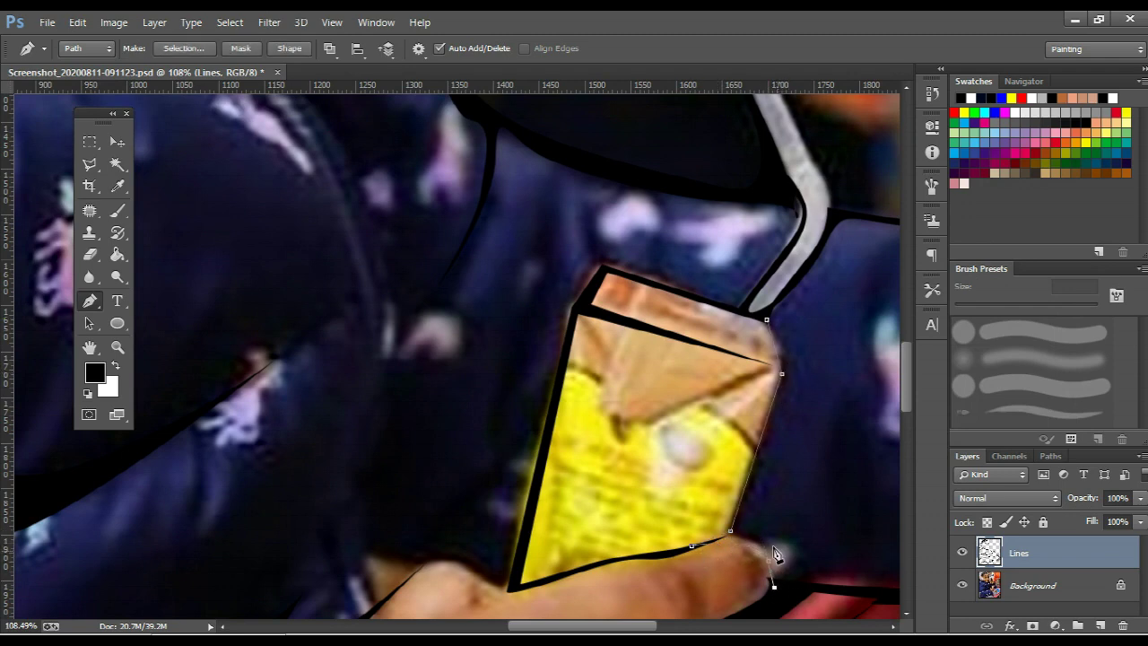
{"action": "left_click_drag", "start_coordinate": [769, 551], "coordinate": [749, 536]}
{"action": "right_click", "coordinate": [668, 334]}
{"action": "left_click", "coordinate": [718, 315]}
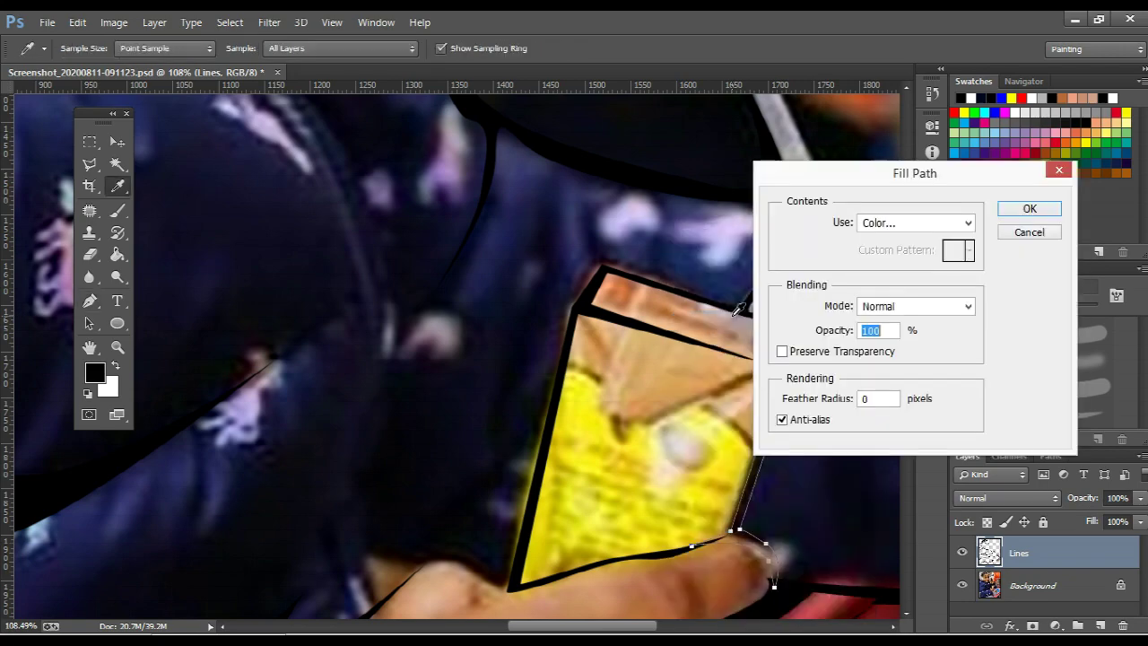
{"action": "key", "text": "Return"}
{"action": "scroll", "coordinate": [725, 390], "scroll_direction": "down", "scroll_amount": 3}
Trace a closed outline along the hand's edge beneath the juice box and fill it black
{"action": "scroll", "coordinate": [727, 391], "scroll_direction": "down", "scroll_amount": 2}
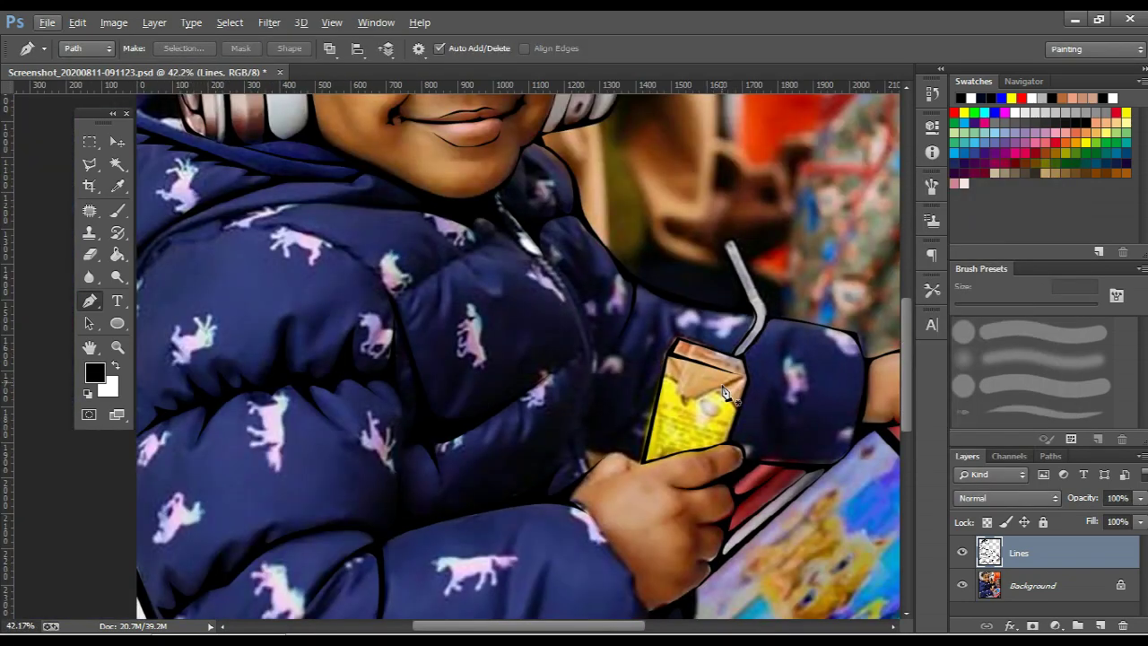
{"action": "scroll", "coordinate": [603, 485], "scroll_direction": "up", "scroll_amount": 6}
{"action": "scroll", "coordinate": [689, 449], "scroll_direction": "up", "scroll_amount": 2}
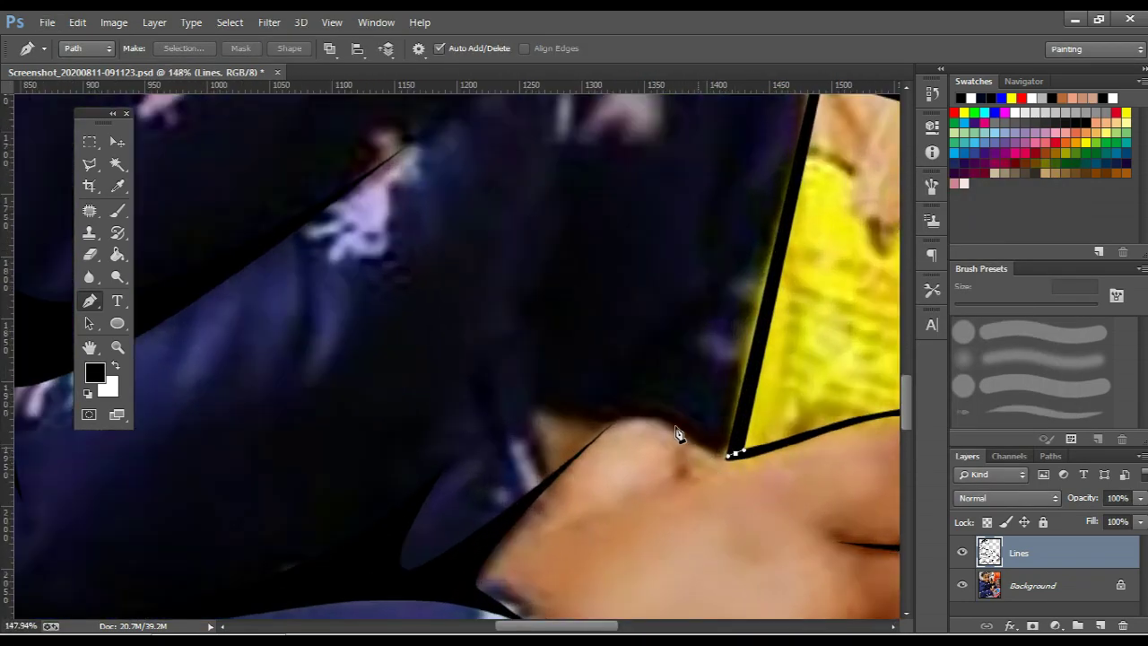
{"action": "left_click", "coordinate": [631, 416]}
{"action": "left_click_drag", "start_coordinate": [567, 415], "coordinate": [550, 409]}
{"action": "left_click", "coordinate": [531, 405]}
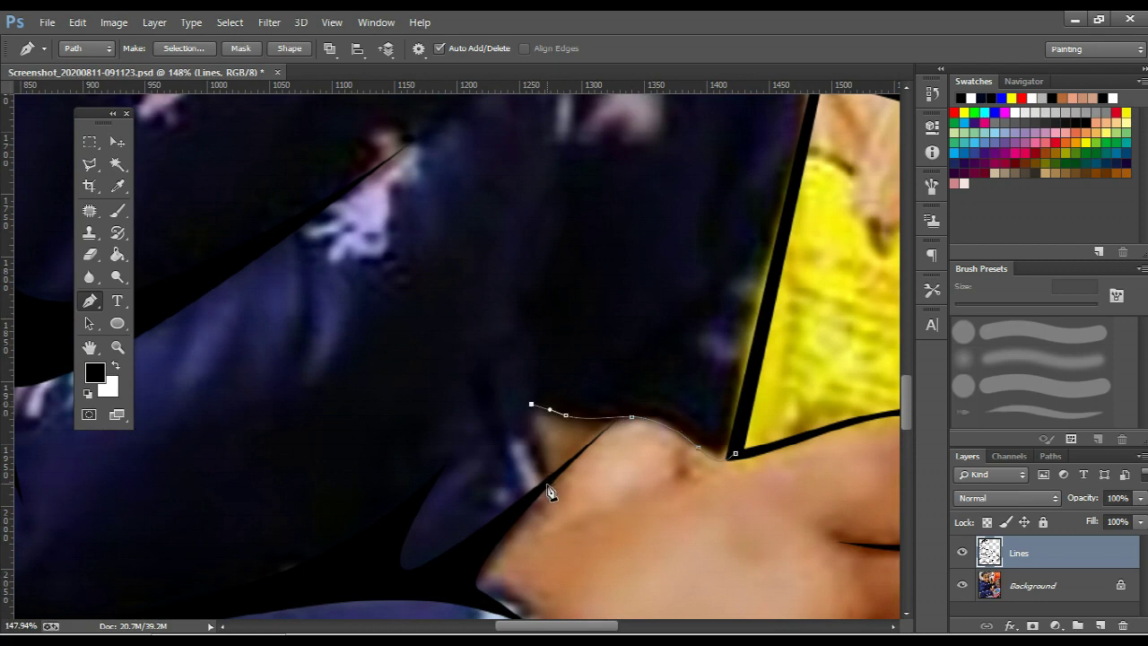
{"action": "left_click_drag", "start_coordinate": [522, 399], "coordinate": [522, 383]}
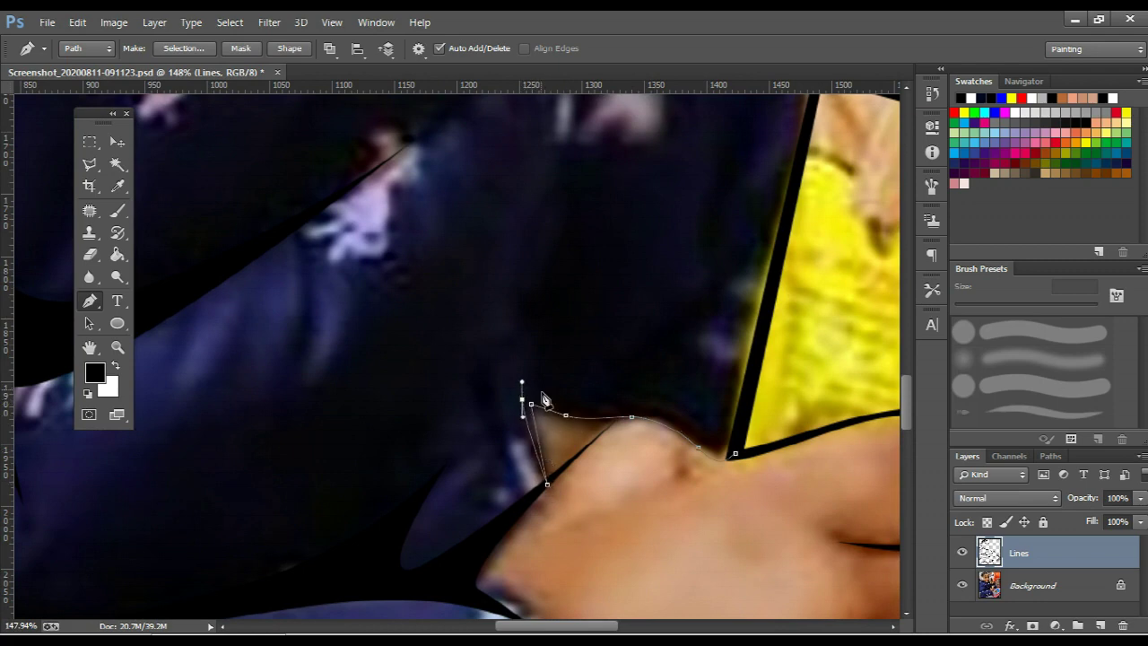
{"action": "left_click_drag", "start_coordinate": [652, 411], "coordinate": [675, 417]}
{"action": "left_click", "coordinate": [736, 447]}
{"action": "scroll", "coordinate": [596, 305], "scroll_direction": "down", "scroll_amount": 3}
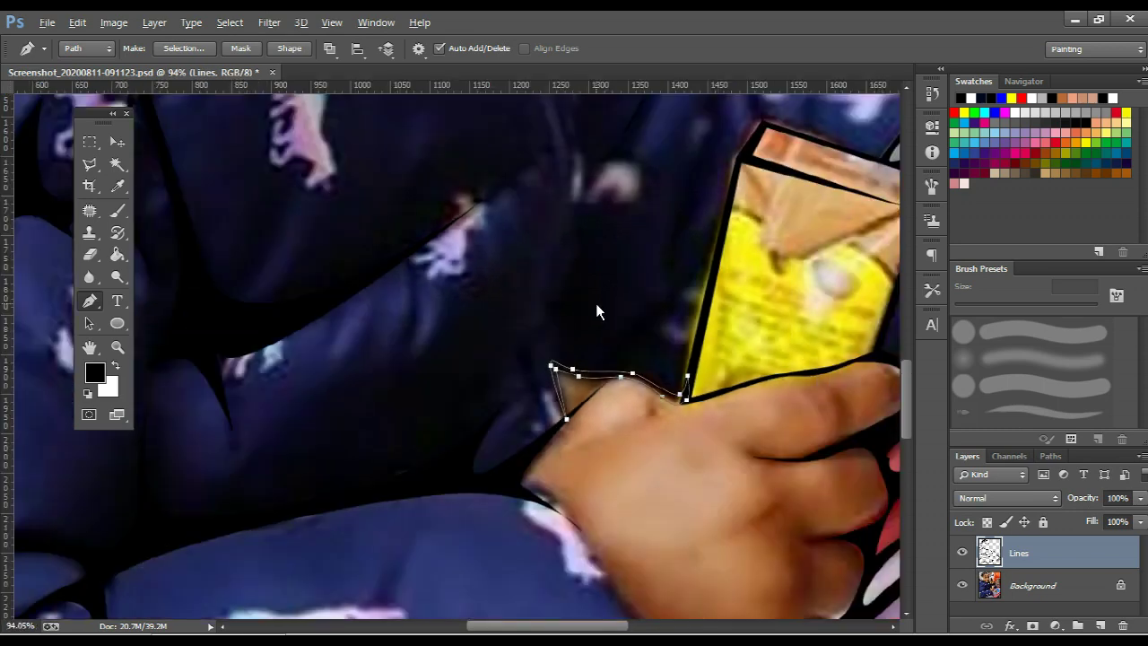
{"action": "right_click", "coordinate": [595, 304]}
{"action": "left_click", "coordinate": [645, 320]}
{"action": "key", "text": "Return"}
Hide the Background photo to preview only the Lines layer
{"action": "scroll", "coordinate": [628, 321], "scroll_direction": "down", "scroll_amount": 2}
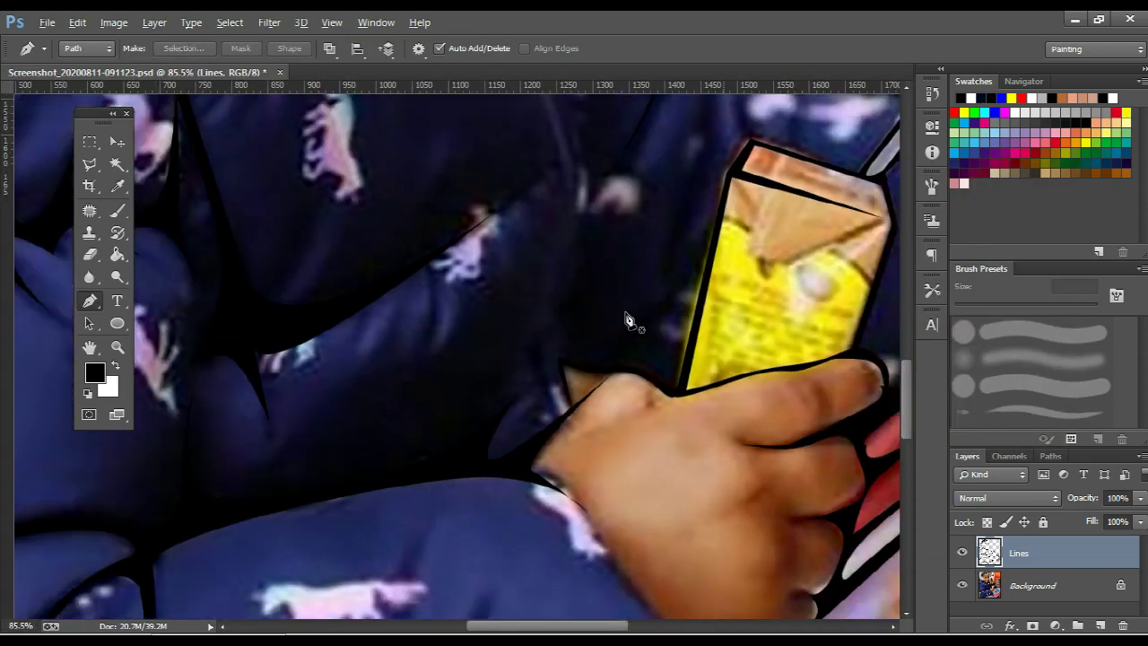
{"action": "scroll", "coordinate": [628, 321], "scroll_direction": "down", "scroll_amount": 2}
{"action": "scroll", "coordinate": [628, 321], "scroll_direction": "down", "scroll_amount": 2}
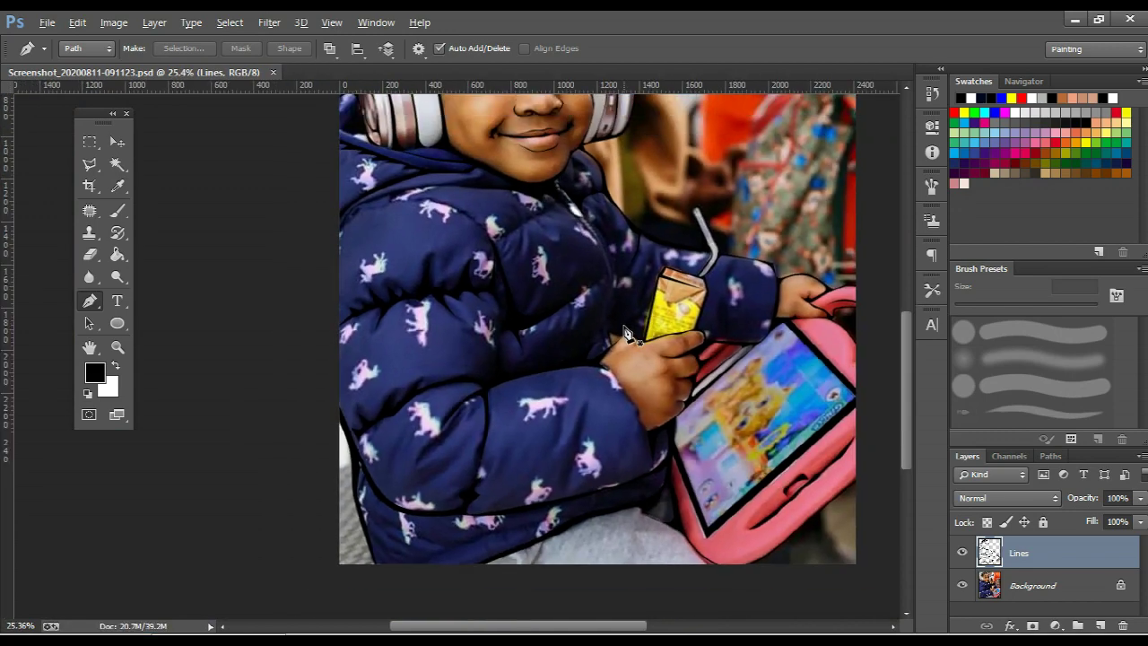
{"action": "left_click", "coordinate": [962, 585]}
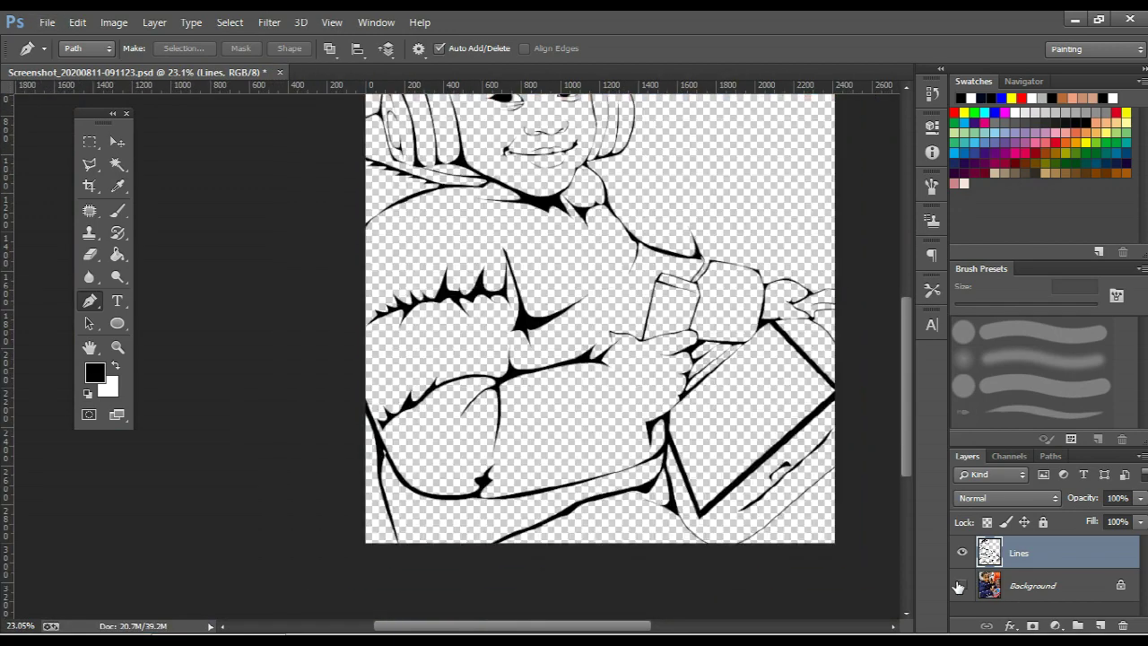
Show the photo again and begin tracing the jacket fold beside the juice box
{"action": "left_click", "coordinate": [962, 585]}
{"action": "scroll", "coordinate": [603, 310], "scroll_direction": "up", "scroll_amount": 6}
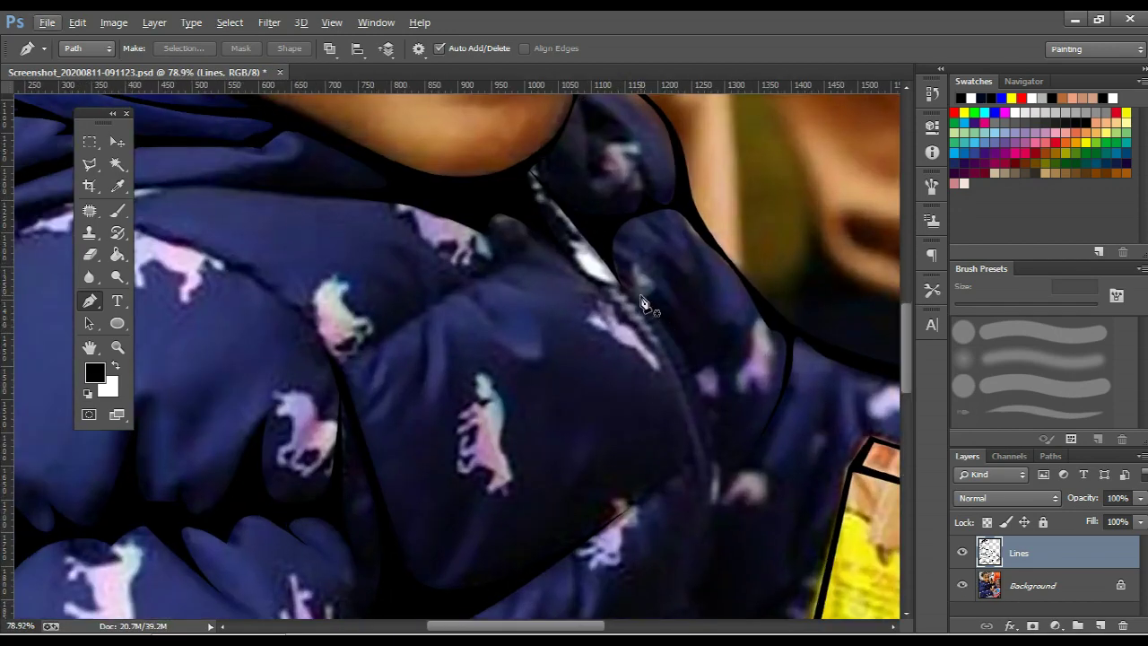
{"action": "left_click", "coordinate": [709, 422]}
{"action": "left_click", "coordinate": [722, 507]}
{"action": "scroll", "coordinate": [693, 289], "scroll_direction": "down", "scroll_amount": 5}
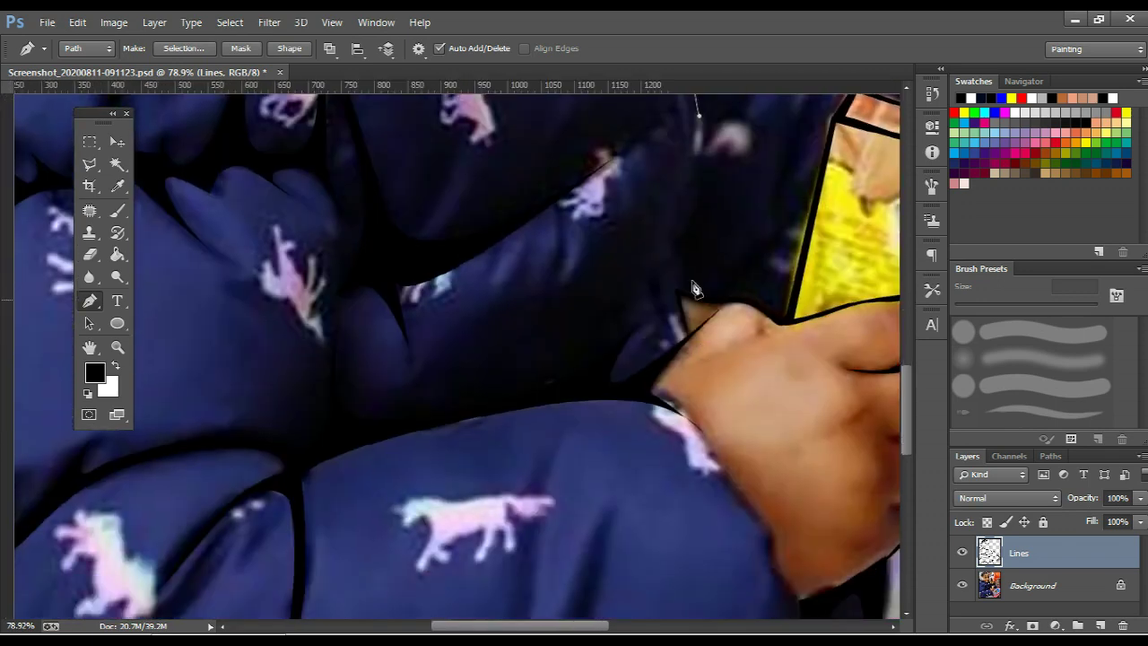
{"action": "mouse_move", "coordinate": [728, 314]}
{"action": "left_mouse_down"}
{"action": "mouse_move", "coordinate": [777, 322]}
{"action": "mouse_move", "coordinate": [805, 234]}
{"action": "left_mouse_up"}
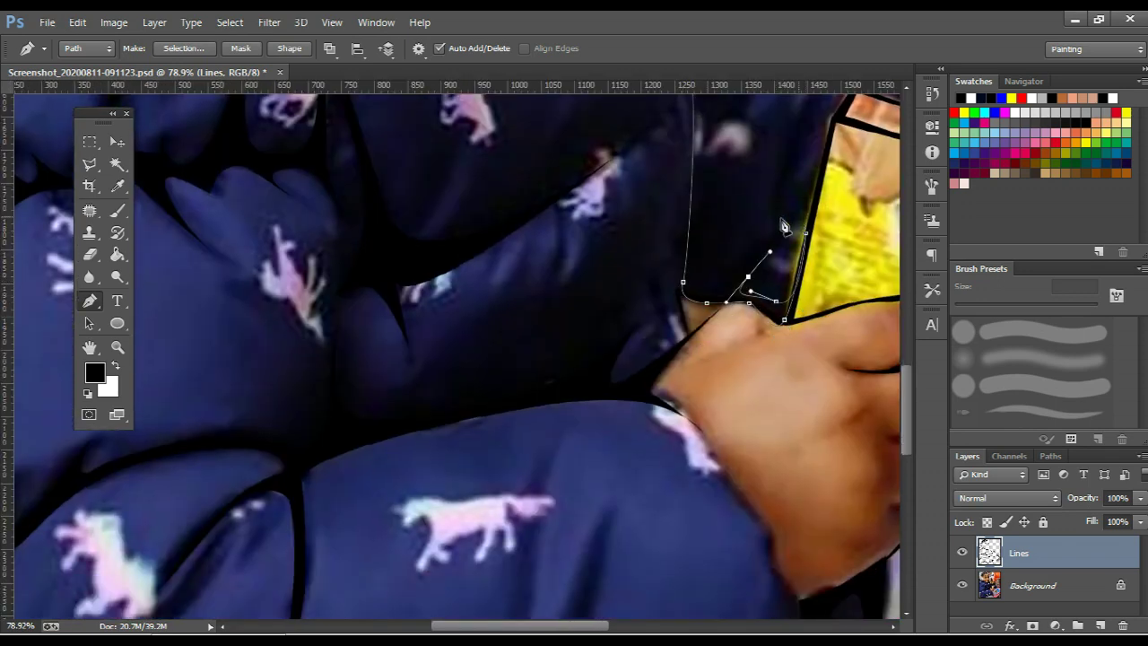
{"action": "left_click", "coordinate": [813, 111]}
{"action": "left_click_drag", "start_coordinate": [766, 196], "coordinate": [770, 248]}
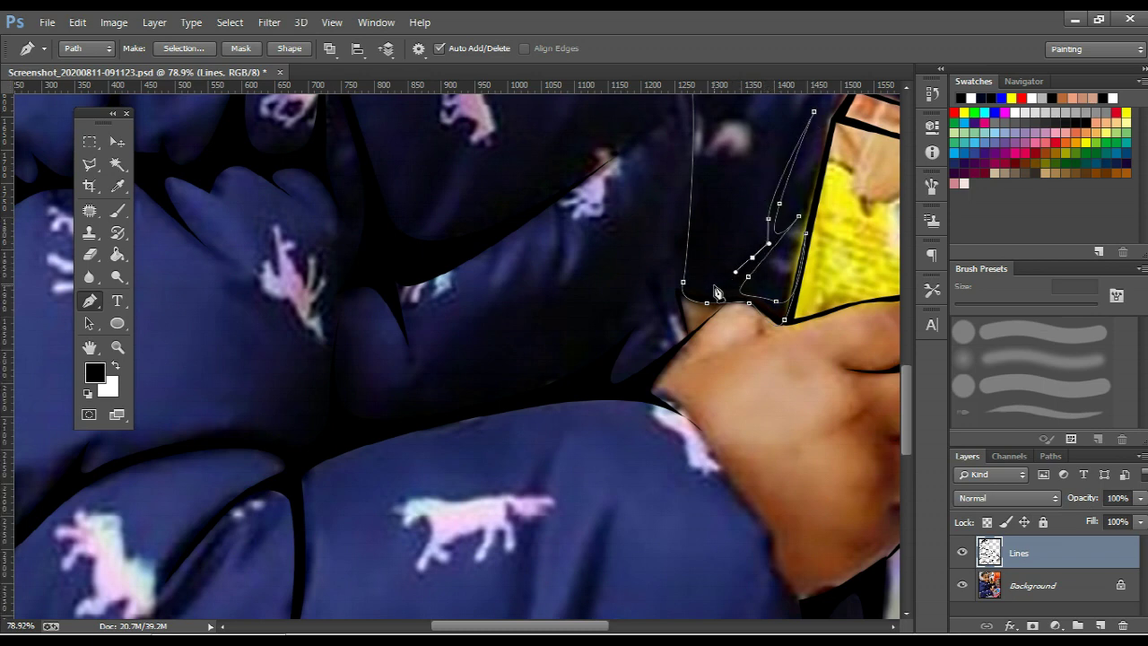
{"action": "mouse_move", "coordinate": [734, 288]}
{"action": "left_mouse_down"}
{"action": "mouse_move", "coordinate": [717, 292]}
{"action": "mouse_move", "coordinate": [582, 503]}
{"action": "left_mouse_up"}
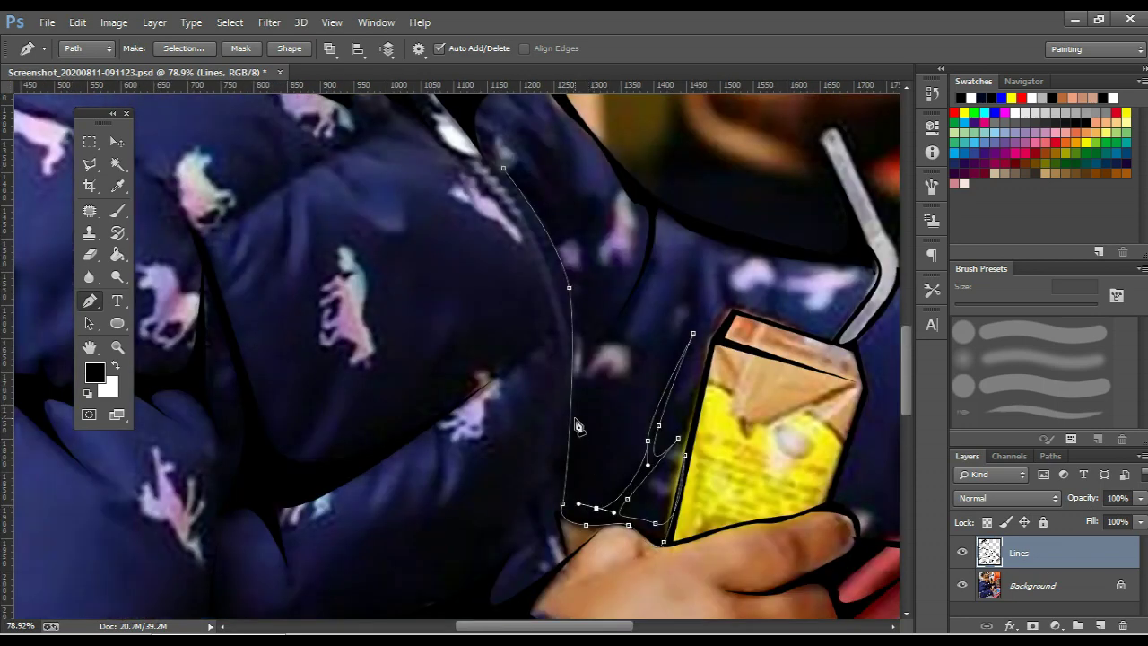
Close the jacket fold outline and fill it with black
{"action": "left_click_drag", "start_coordinate": [578, 418], "coordinate": [589, 371]}
{"action": "left_click", "coordinate": [617, 323]}
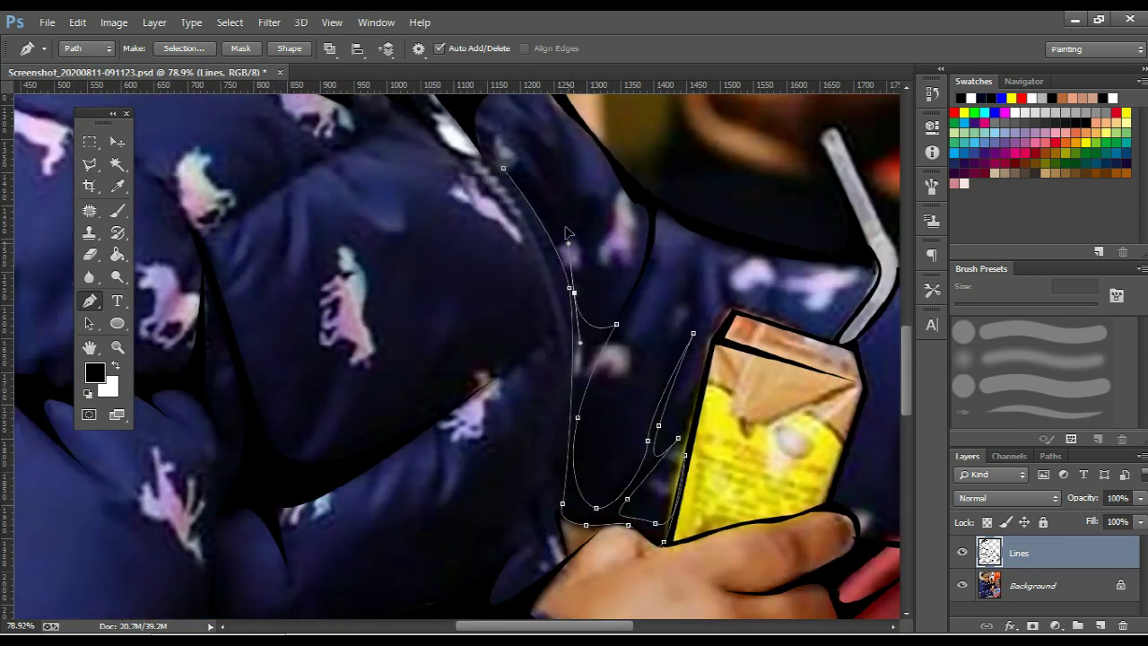
{"action": "left_click_drag", "start_coordinate": [574, 293], "coordinate": [567, 218]}
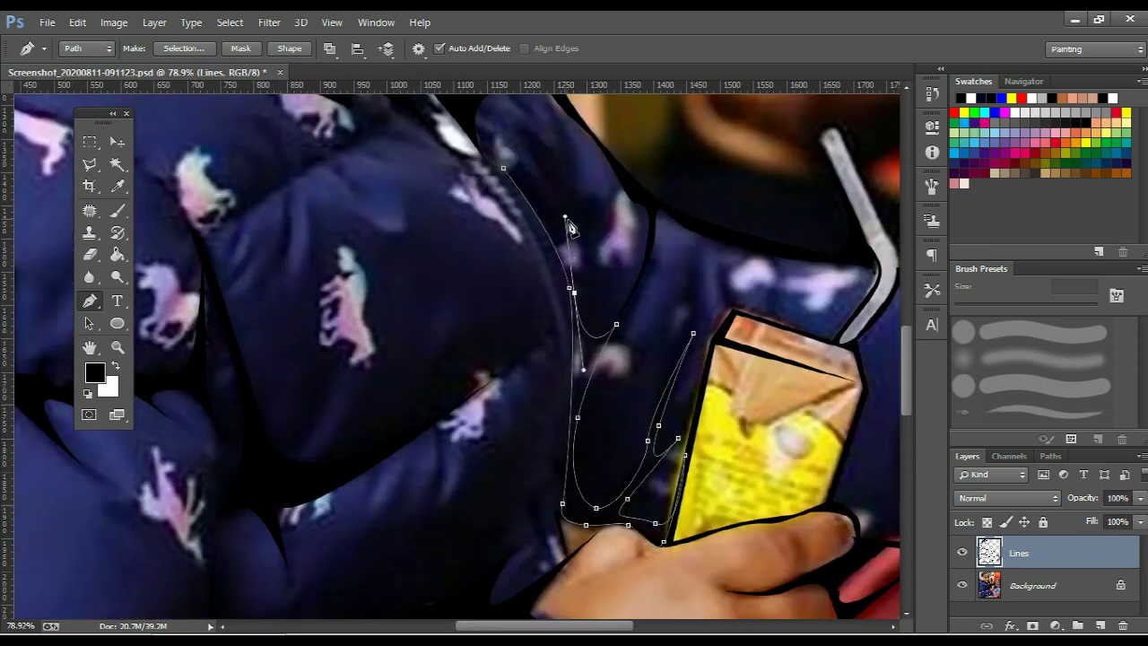
{"action": "left_click", "coordinate": [504, 168]}
{"action": "right_click", "coordinate": [434, 191]}
{"action": "left_click", "coordinate": [484, 283]}
{"action": "key", "text": "Return"}
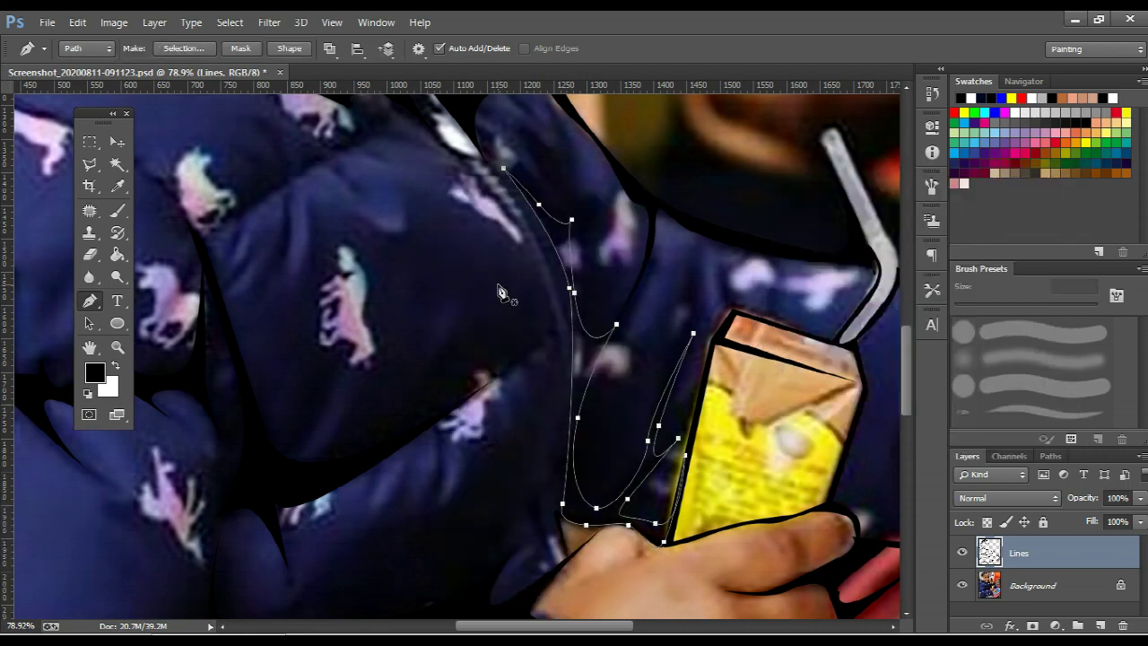
Trace the chest crease running toward the zipper and fill it with black
{"action": "scroll", "coordinate": [395, 225], "scroll_direction": "up", "scroll_amount": 2}
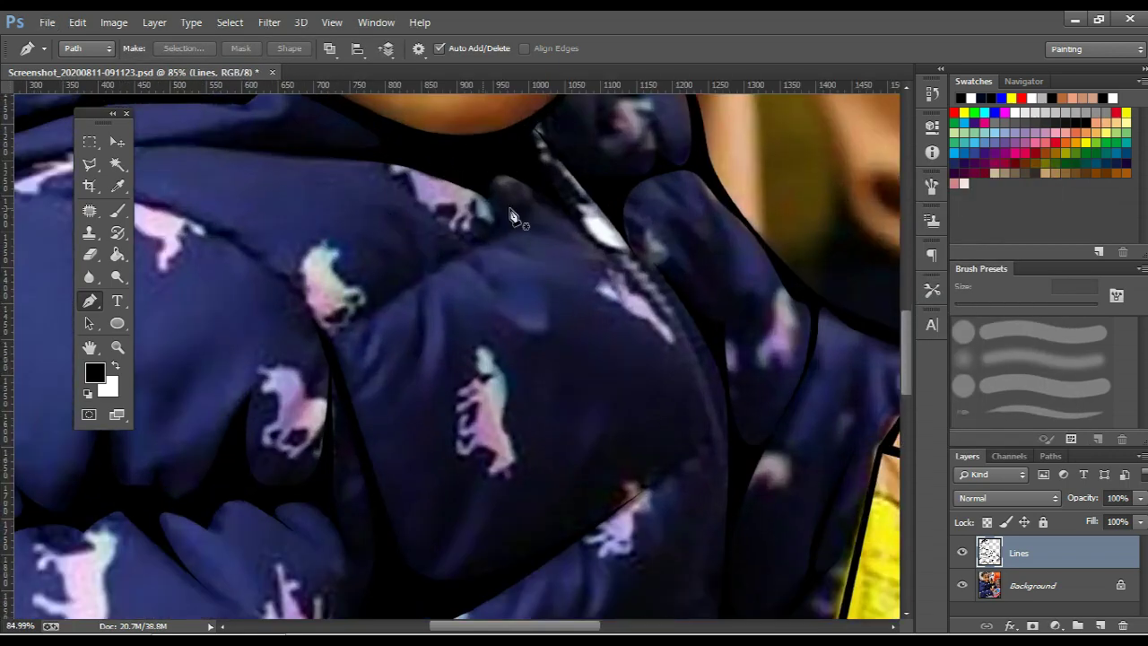
{"action": "left_click", "coordinate": [539, 202]}
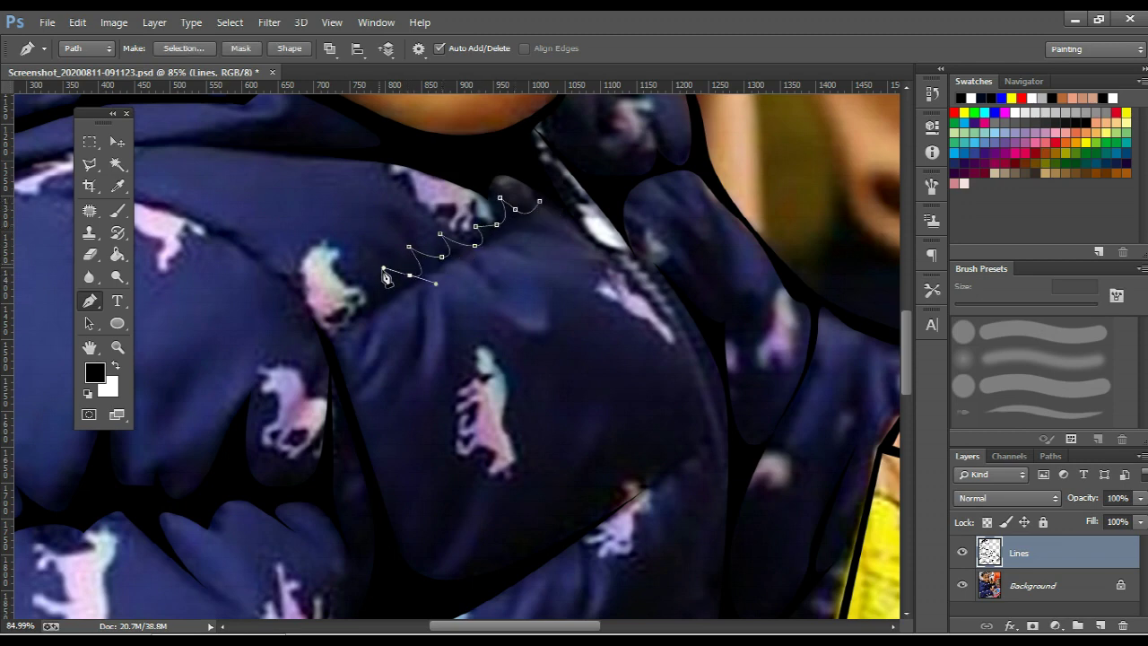
{"action": "left_click", "coordinate": [351, 326]}
{"action": "left_click_drag", "start_coordinate": [417, 297], "coordinate": [417, 314]}
{"action": "left_click", "coordinate": [496, 288]}
{"action": "left_click_drag", "start_coordinate": [494, 245], "coordinate": [522, 263]}
{"action": "left_click_drag", "start_coordinate": [538, 224], "coordinate": [548, 225]}
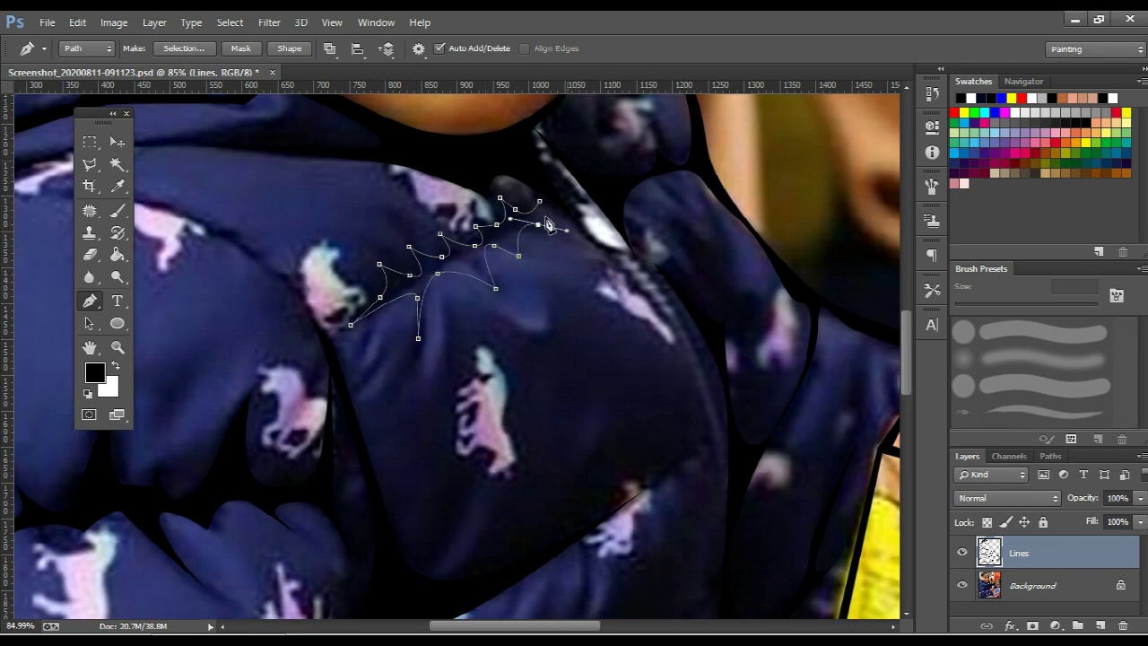
{"action": "right_click", "coordinate": [527, 216]}
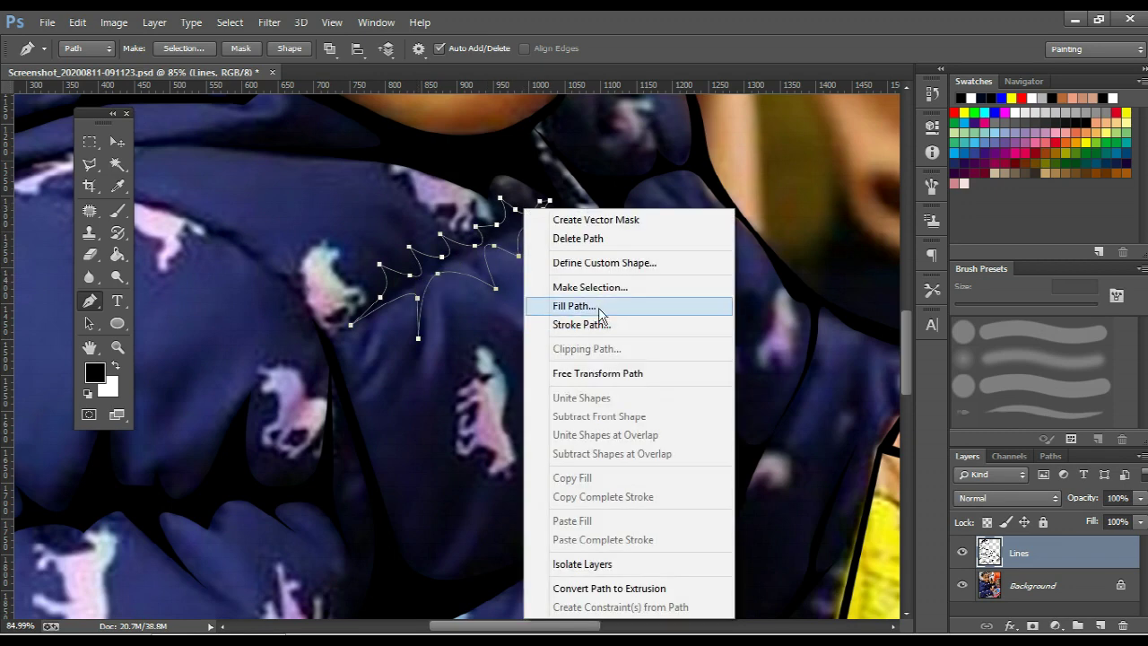
{"action": "left_click", "coordinate": [592, 302]}
{"action": "key", "text": "Return"}
{"action": "key", "text": "Return"}
{"action": "scroll", "coordinate": [601, 314], "scroll_direction": "down", "scroll_amount": 3}
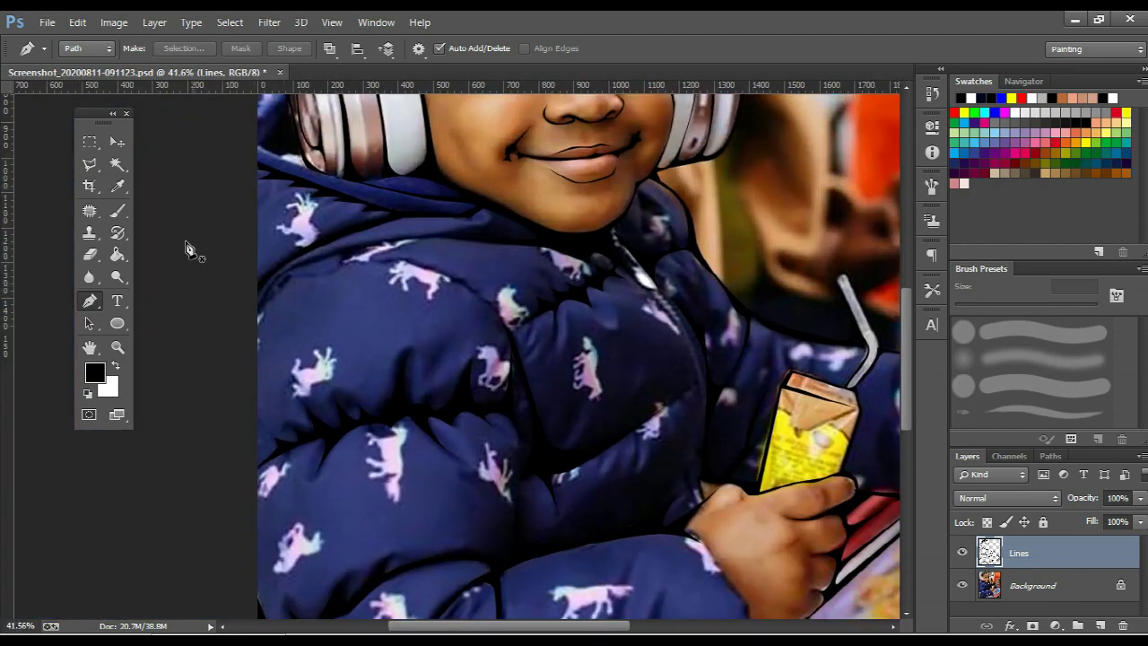
Trace a curved outline along the jacket collar and fill it black
{"action": "scroll", "coordinate": [675, 245], "scroll_direction": "up", "scroll_amount": 3}
{"action": "left_click_drag", "start_coordinate": [561, 237], "coordinate": [489, 240]}
{"action": "left_click_drag", "start_coordinate": [403, 261], "coordinate": [384, 276]}
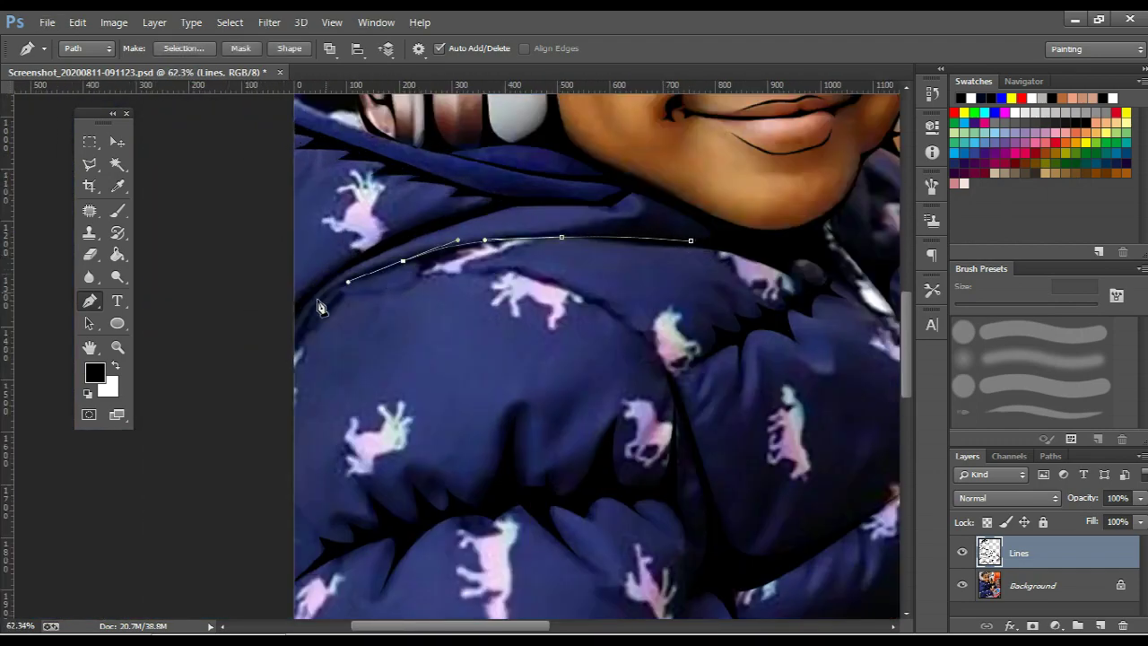
{"action": "mouse_move", "coordinate": [317, 301]}
{"action": "left_mouse_down"}
{"action": "mouse_move", "coordinate": [308, 316]}
{"action": "mouse_move", "coordinate": [363, 281]}
{"action": "left_mouse_up"}
{"action": "left_click", "coordinate": [292, 351]}
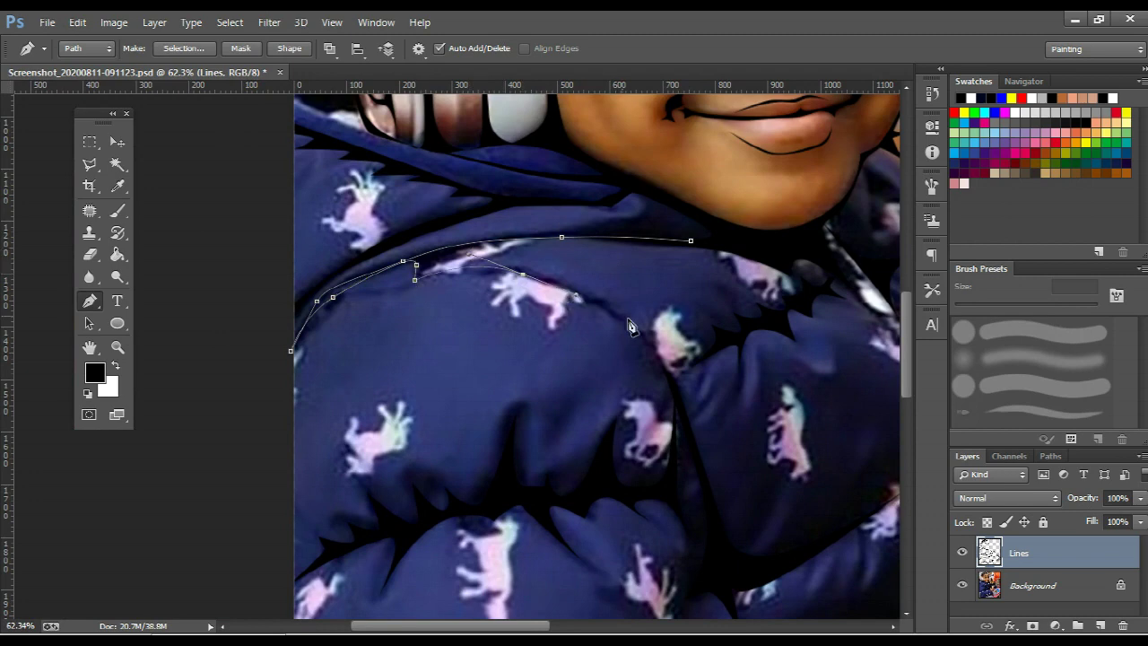
{"action": "left_click", "coordinate": [644, 344]}
{"action": "left_click", "coordinate": [673, 389]}
{"action": "left_click_drag", "start_coordinate": [519, 271], "coordinate": [446, 241]}
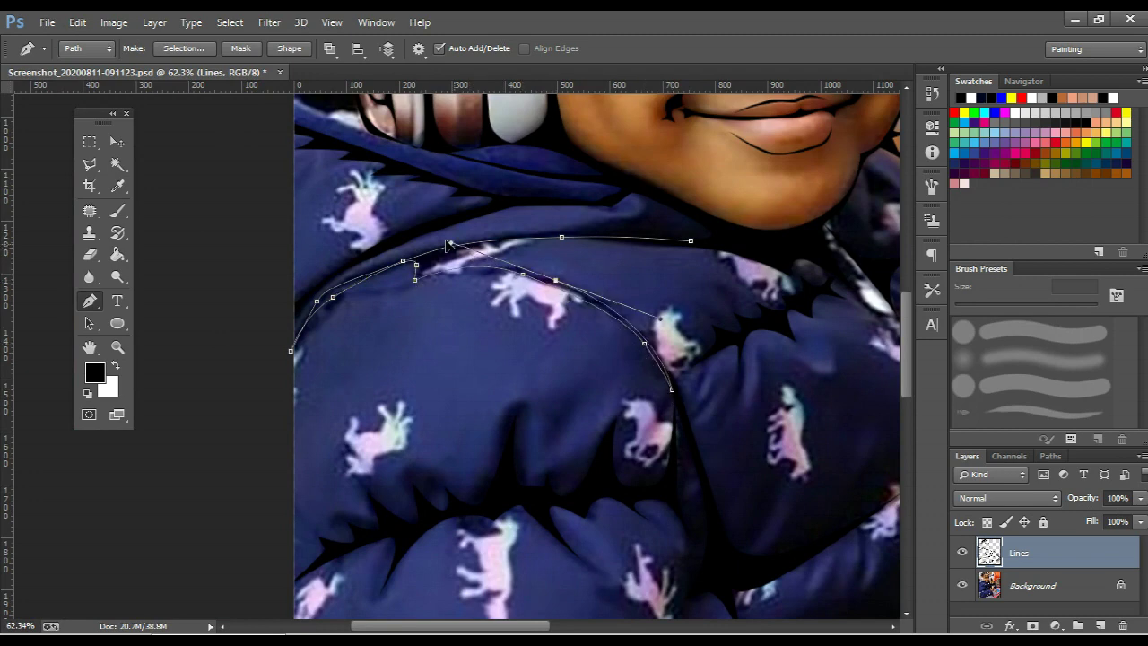
{"action": "left_click_drag", "start_coordinate": [690, 241], "coordinate": [723, 245]}
{"action": "right_click", "coordinate": [675, 257]}
{"action": "left_click", "coordinate": [749, 334]}
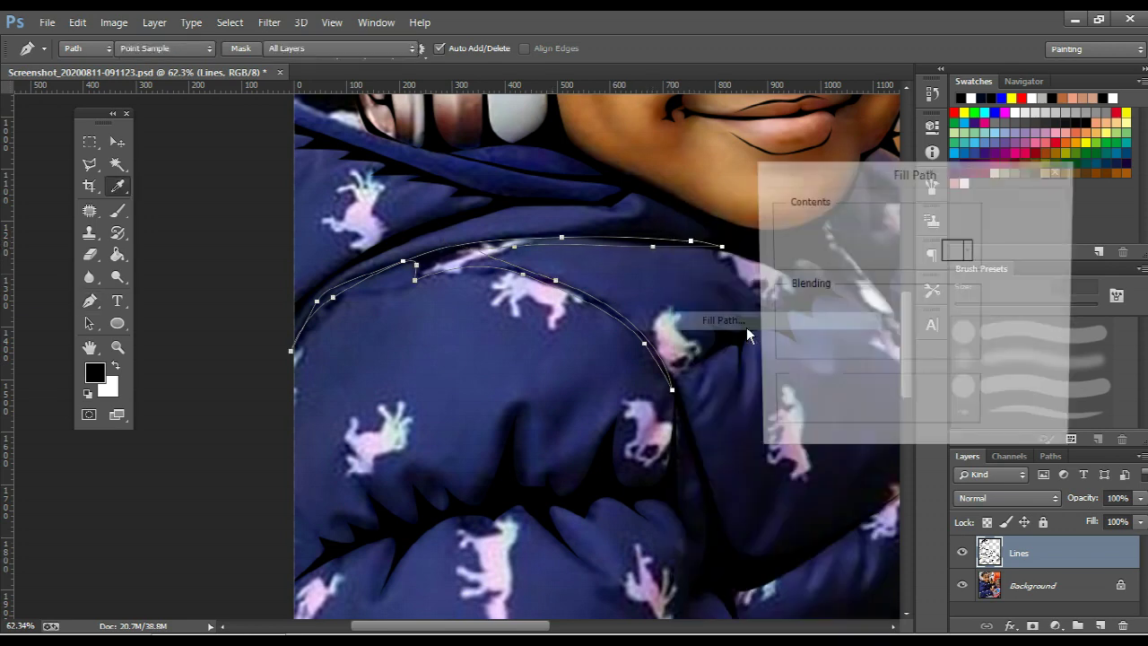
{"action": "key", "text": "Return"}
Draw a small outline under the headphones and fill it black
{"action": "scroll", "coordinate": [518, 218], "scroll_direction": "up", "scroll_amount": 4, "text": "alt"}
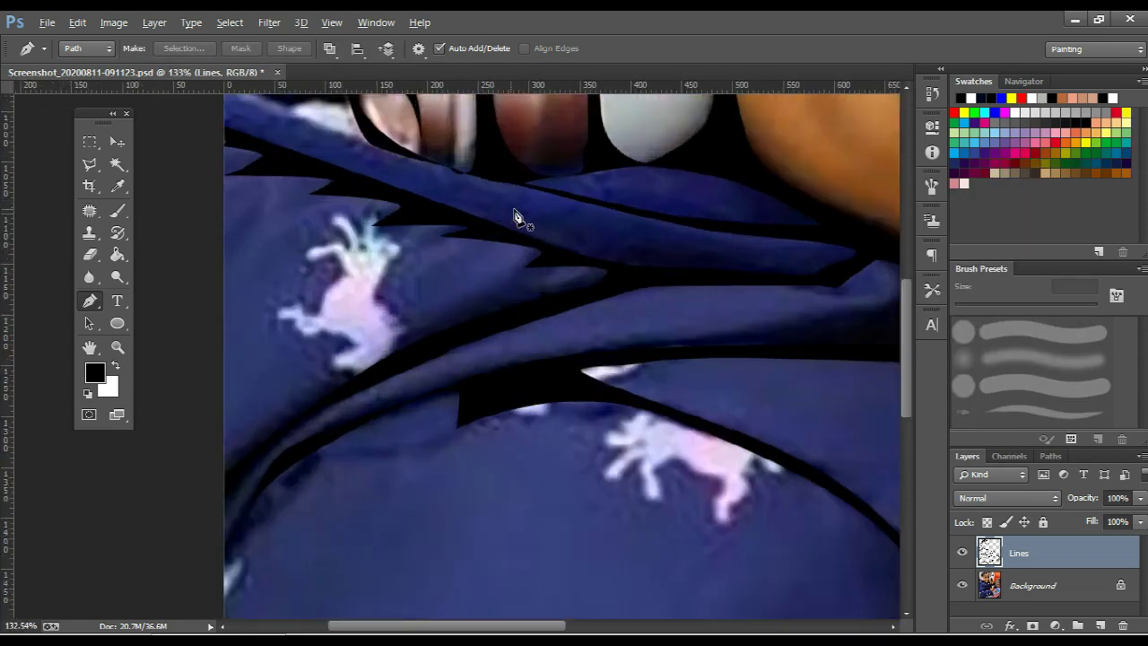
{"action": "scroll", "coordinate": [517, 218], "scroll_direction": "up", "scroll_amount": 3, "text": "alt"}
{"action": "left_click", "coordinate": [639, 143]}
{"action": "left_click", "coordinate": [532, 163]}
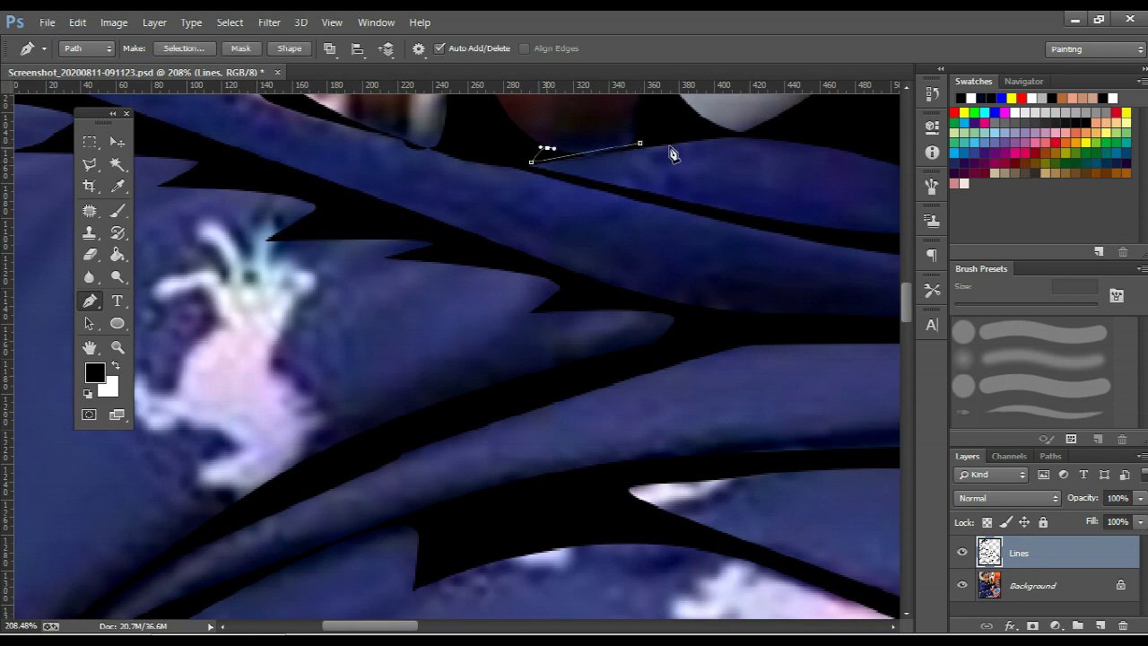
{"action": "scroll", "coordinate": [579, 255], "scroll_direction": "down", "scroll_amount": 1}
{"action": "right_click", "coordinate": [580, 255]}
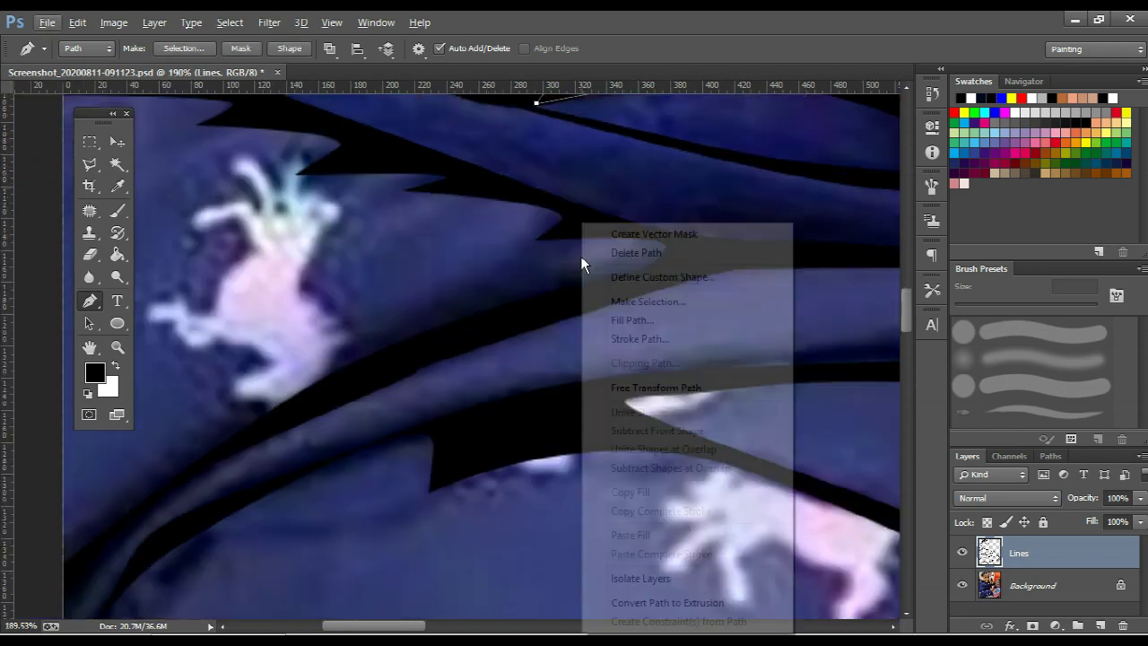
{"action": "left_click", "coordinate": [628, 320]}
{"action": "key", "text": "Return"}
{"action": "scroll", "coordinate": [626, 328], "scroll_direction": "down", "scroll_amount": 1, "text": "alt"}
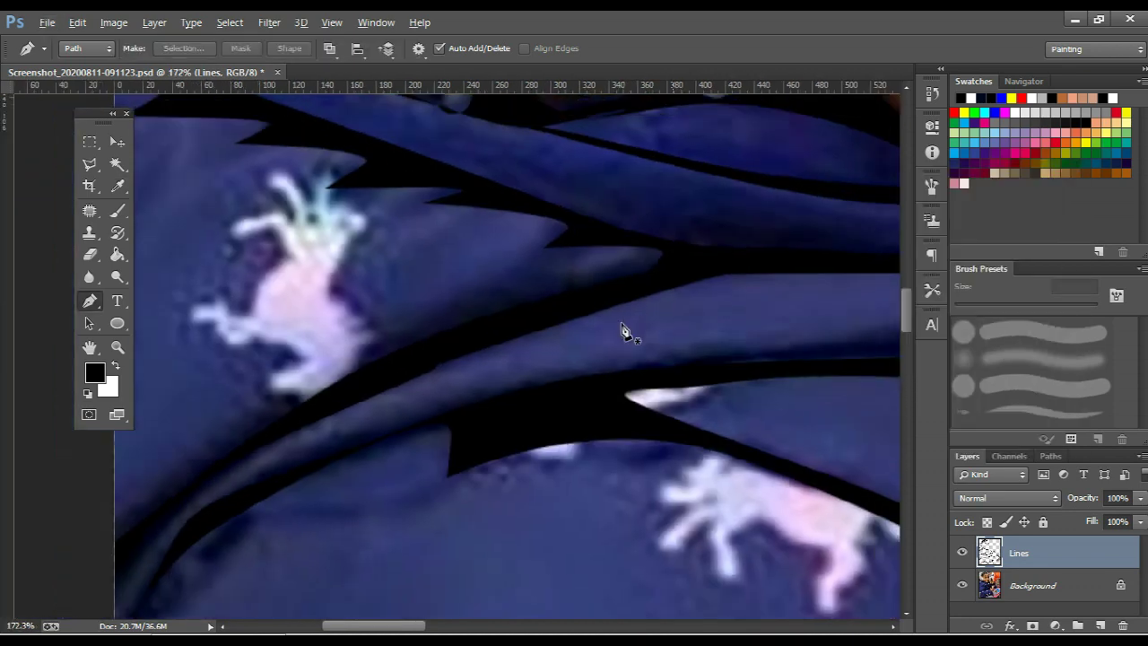
{"action": "scroll", "coordinate": [625, 327], "scroll_direction": "down", "scroll_amount": 1, "text": "alt"}
{"action": "scroll", "coordinate": [625, 328], "scroll_direction": "down", "scroll_amount": 2, "text": "alt"}
{"action": "scroll", "coordinate": [453, 182], "scroll_direction": "down", "scroll_amount": 1, "text": "alt"}
Trace a closed outline beside the headphone edge and turn it into a selection
{"action": "scroll", "coordinate": [659, 251], "scroll_direction": "up", "scroll_amount": 1, "text": "alt"}
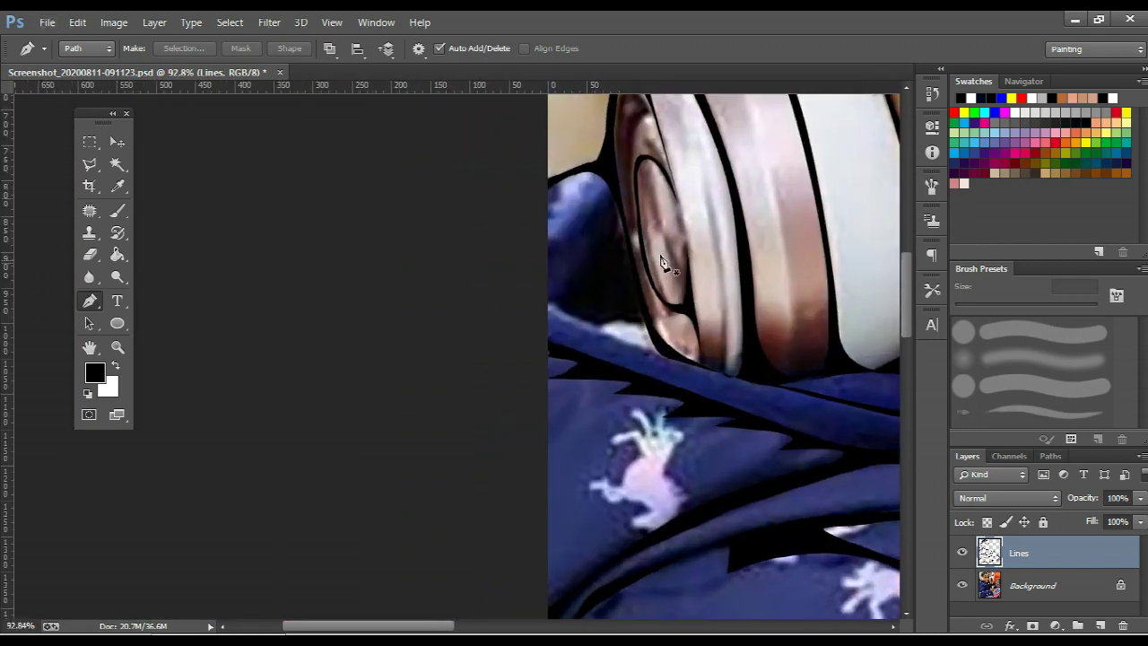
{"action": "scroll", "coordinate": [659, 252], "scroll_direction": "up", "scroll_amount": 2, "text": "alt"}
{"action": "left_click", "coordinate": [600, 175]}
{"action": "left_click", "coordinate": [557, 280]}
{"action": "mouse_move", "coordinate": [470, 333]}
{"action": "left_mouse_down"}
{"action": "mouse_move", "coordinate": [487, 357]}
{"action": "mouse_move", "coordinate": [595, 380]}
{"action": "left_mouse_up"}
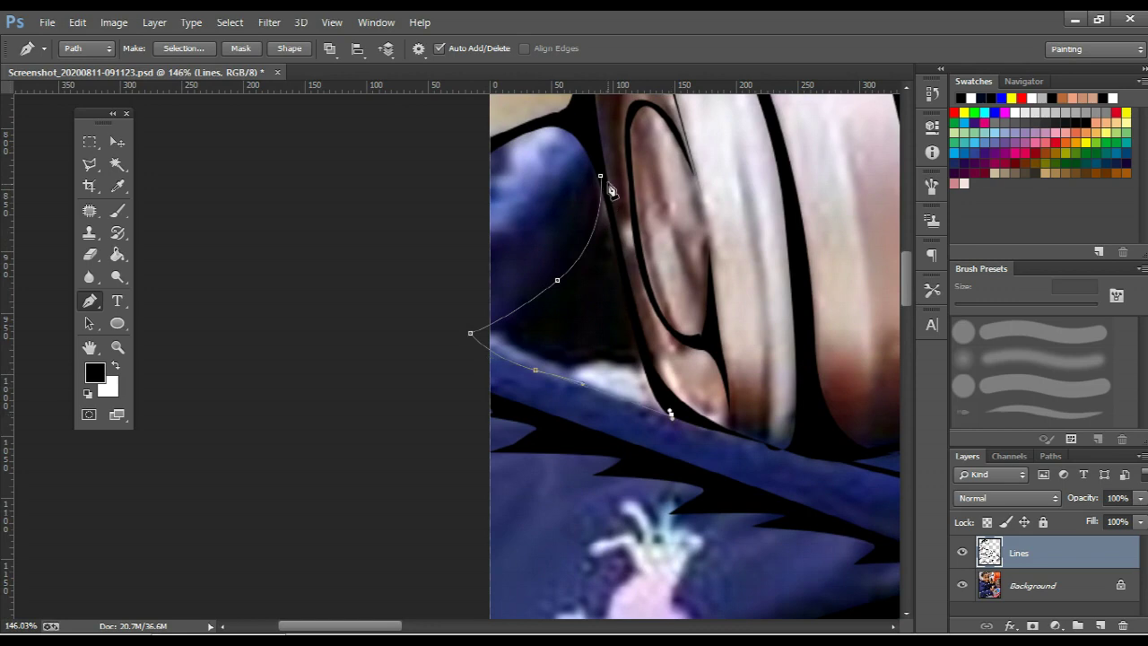
{"action": "mouse_move", "coordinate": [600, 175]}
{"action": "left_mouse_down"}
{"action": "mouse_move", "coordinate": [596, 139]}
{"action": "mouse_move", "coordinate": [606, 184]}
{"action": "left_mouse_up"}
{"action": "right_click", "coordinate": [555, 200]}
{"action": "left_click", "coordinate": [614, 271]}
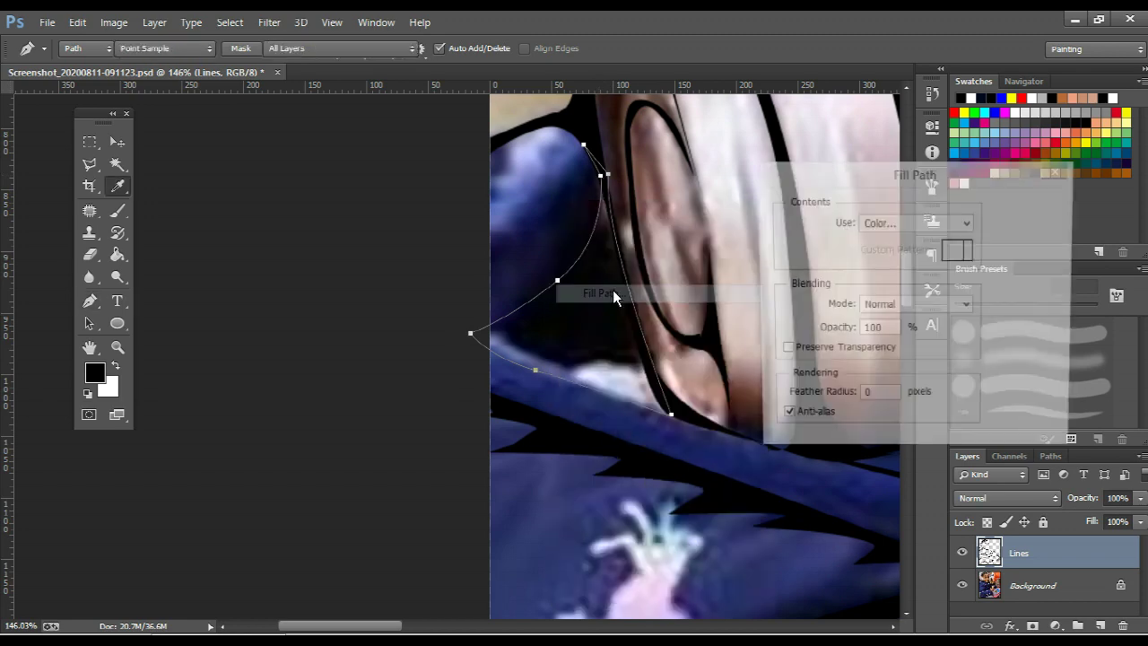
{"action": "key", "text": "Return"}
Zoom out to view the whole photo
{"action": "scroll", "coordinate": [613, 297], "scroll_direction": "down", "scroll_amount": 3}
{"action": "scroll", "coordinate": [614, 301], "scroll_direction": "down", "scroll_amount": 2}
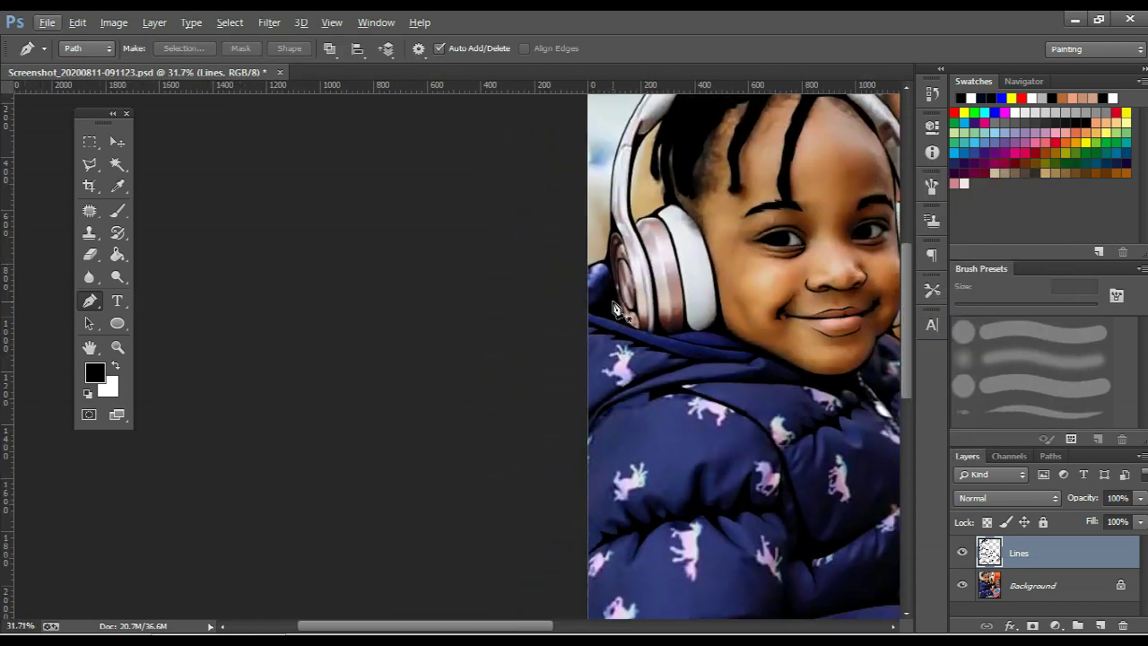
{"action": "scroll", "coordinate": [614, 308], "scroll_direction": "down", "scroll_amount": 1}
{"action": "scroll", "coordinate": [619, 305], "scroll_direction": "down", "scroll_amount": 2}
{"action": "scroll", "coordinate": [627, 301], "scroll_direction": "down", "scroll_amount": 2}
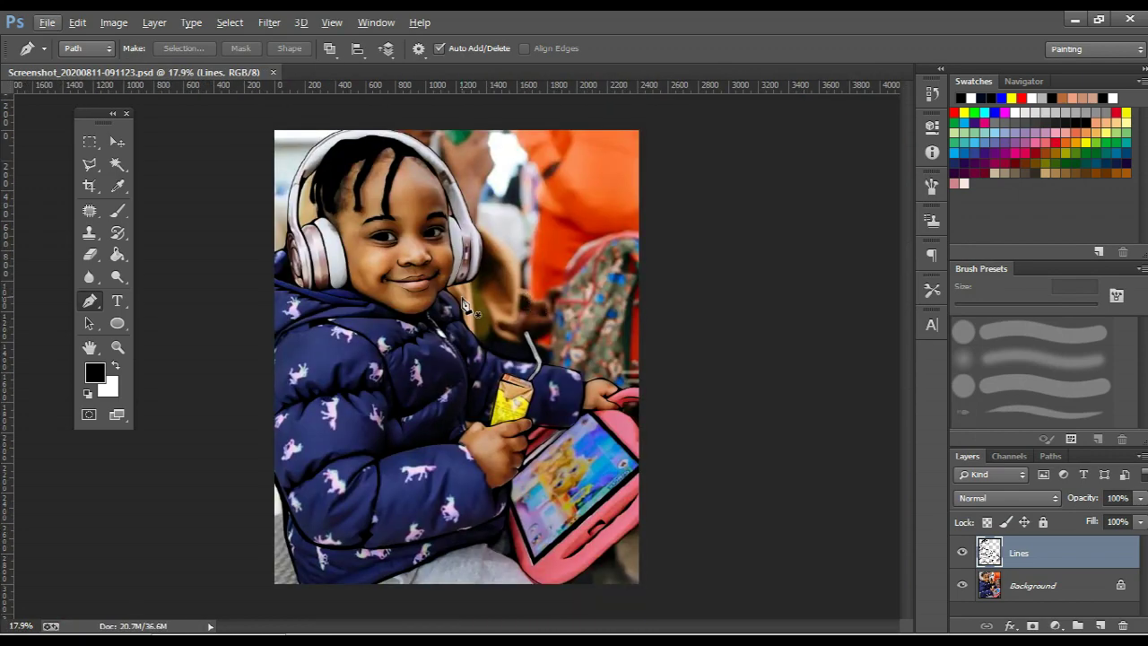
Toggle the Background photo's visibility repeatedly to inspect the line art
{"action": "left_click", "coordinate": [964, 584]}
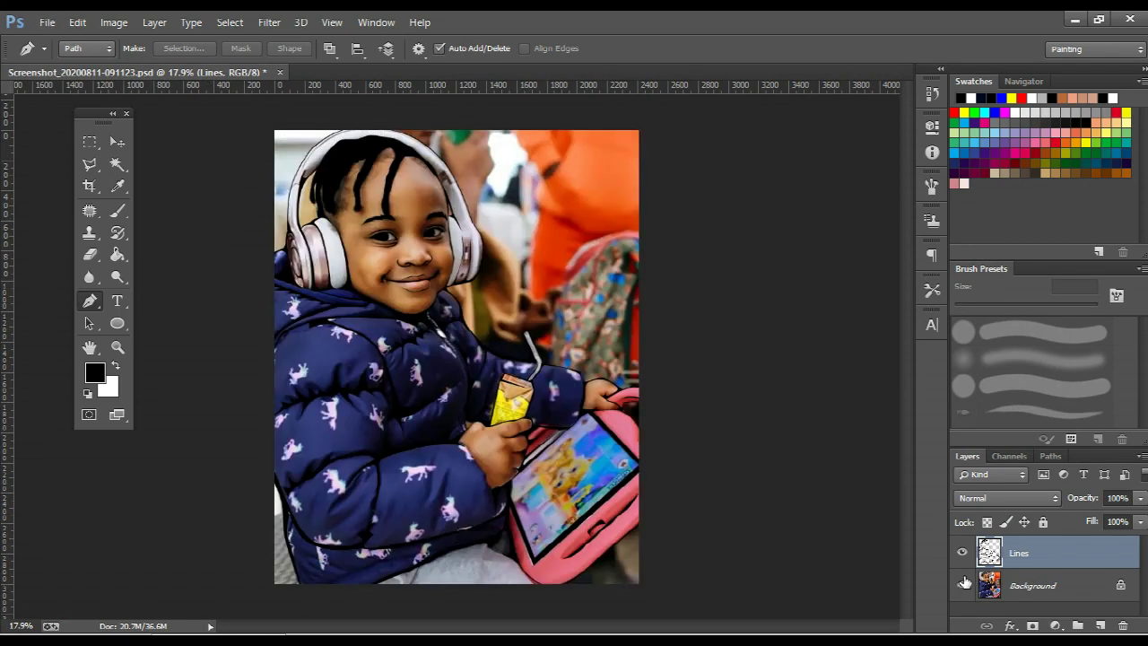
{"action": "left_click", "coordinate": [964, 584]}
{"action": "left_click", "coordinate": [963, 584]}
{"action": "left_click", "coordinate": [964, 584]}
{"action": "left_click", "coordinate": [965, 583]}
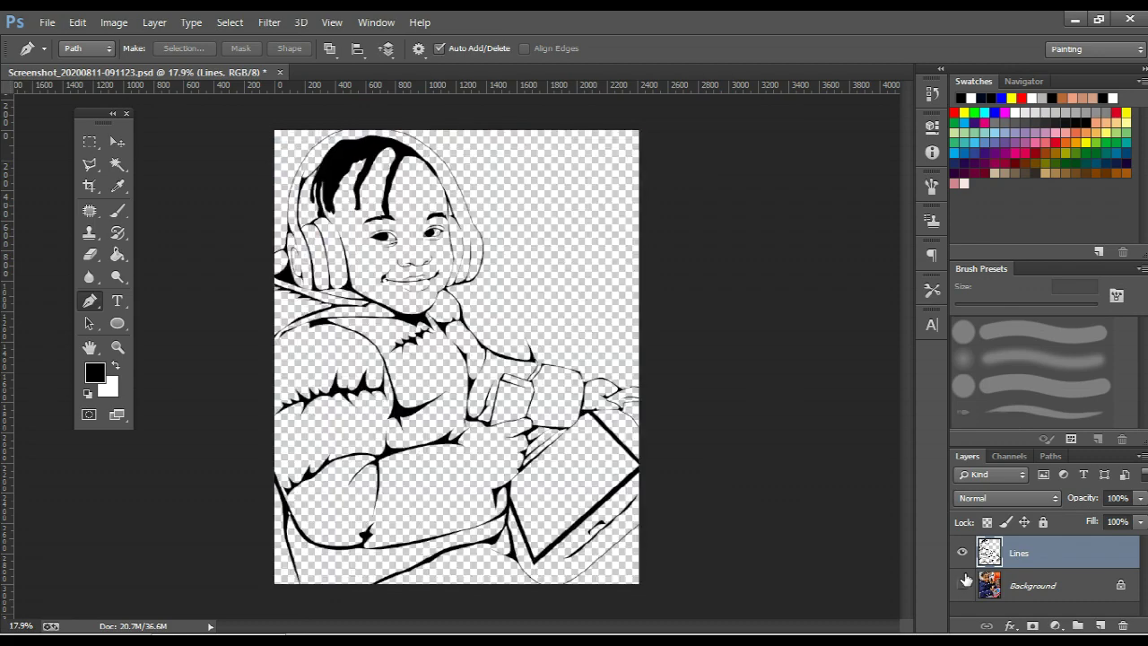
{"action": "left_click", "coordinate": [965, 583]}
{"action": "left_click", "coordinate": [964, 583]}
{"action": "scroll", "coordinate": [404, 449], "scroll_direction": "up", "scroll_amount": 5}
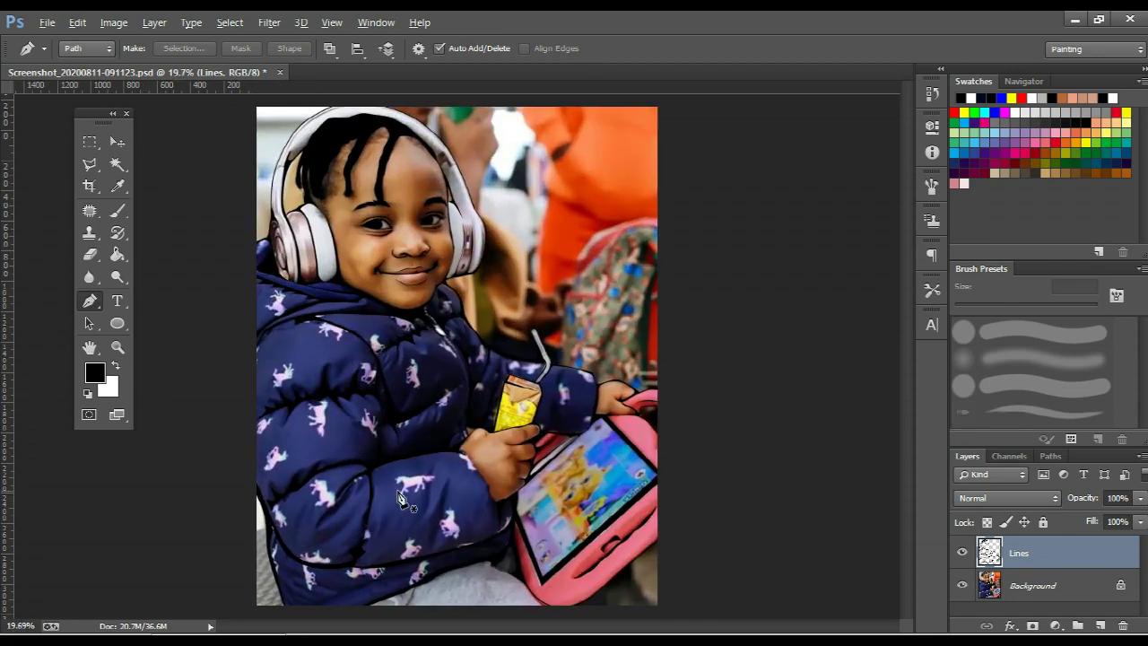
{"action": "scroll", "coordinate": [565, 554], "scroll_direction": "up", "scroll_amount": 4}
Trace an outline along the left edge of the hand and fill it black
{"action": "left_click", "coordinate": [604, 542]}
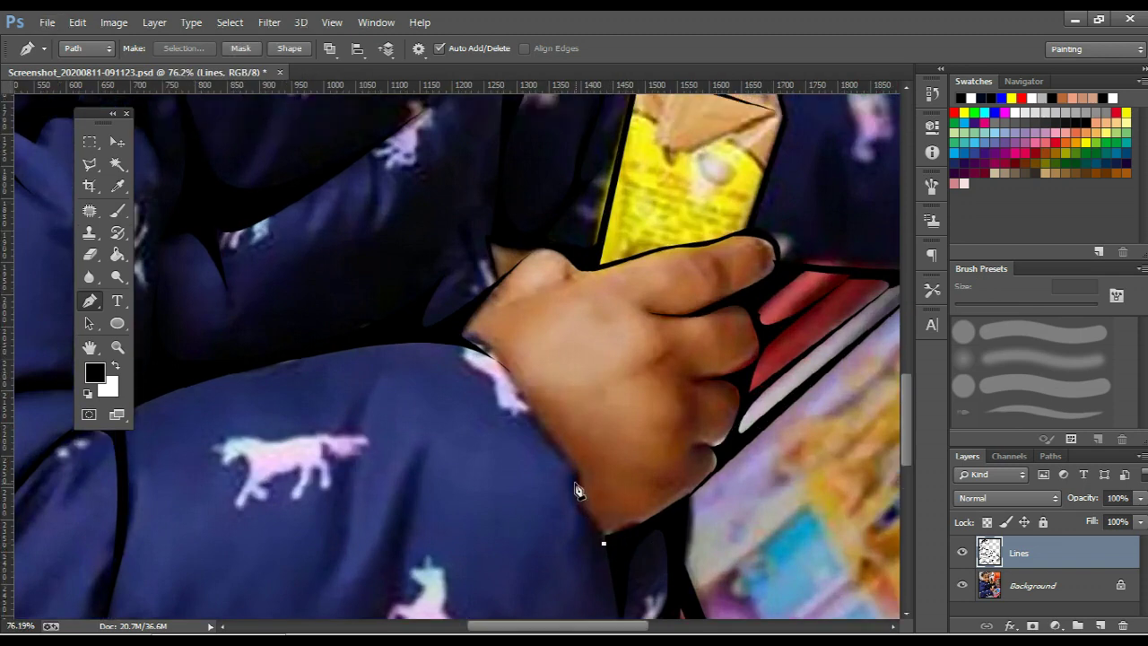
{"action": "left_click_drag", "start_coordinate": [572, 477], "coordinate": [526, 401]}
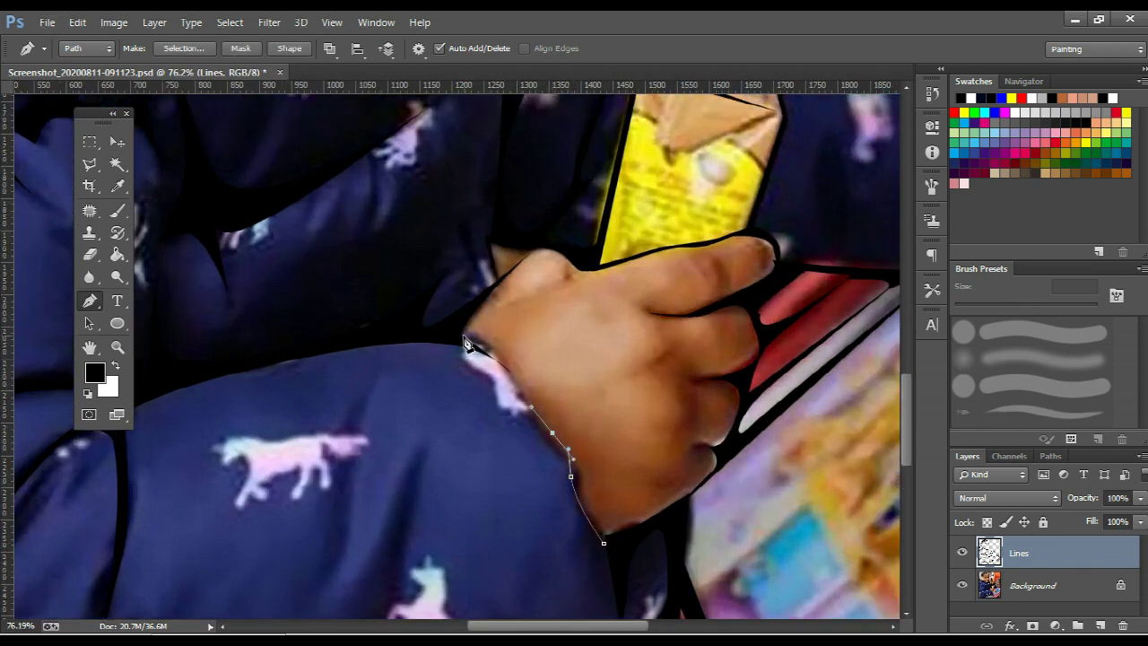
{"action": "left_click_drag", "start_coordinate": [465, 337], "coordinate": [449, 328]}
{"action": "left_click_drag", "start_coordinate": [543, 447], "coordinate": [565, 475]}
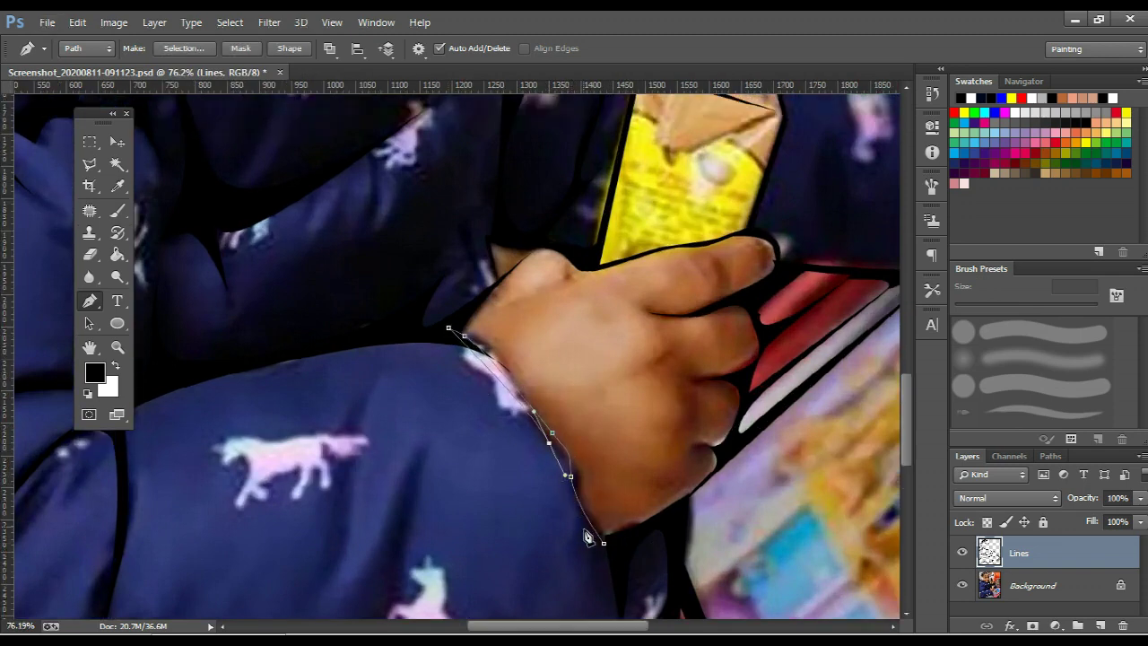
{"action": "left_click", "coordinate": [617, 573]}
{"action": "right_click", "coordinate": [737, 383]}
{"action": "left_click", "coordinate": [785, 320]}
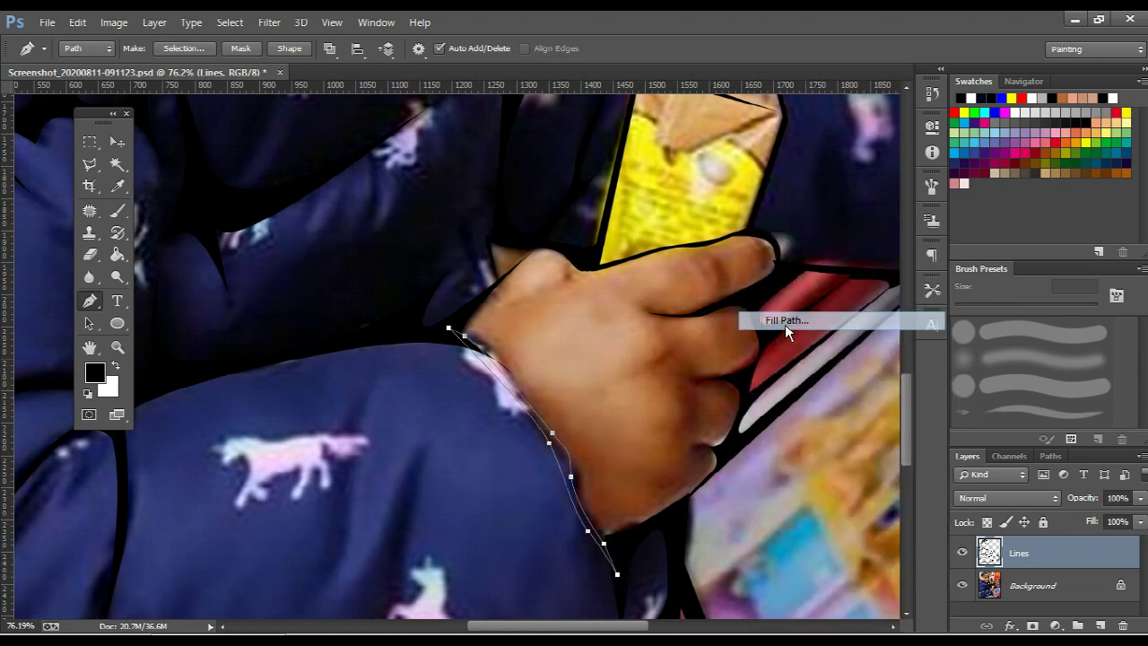
{"action": "key", "text": "Return"}
Add a path along the top of the hand and fill it black
{"action": "left_click", "coordinate": [570, 257]}
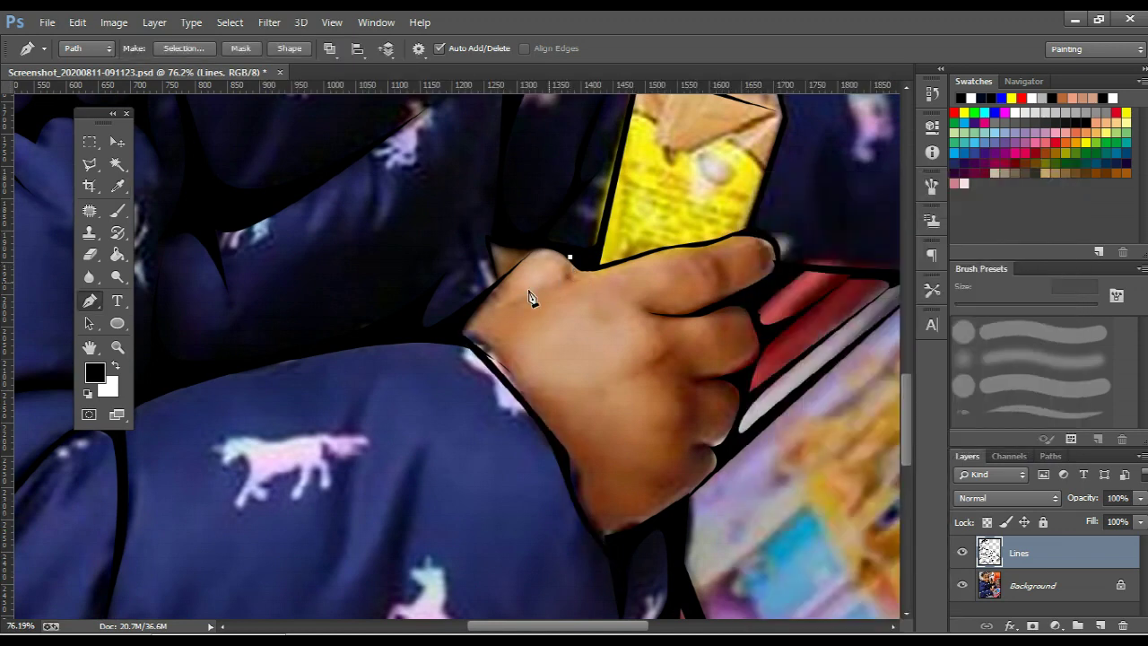
{"action": "right_click", "coordinate": [614, 210]}
{"action": "left_click", "coordinate": [687, 303]}
{"action": "key", "text": "Return"}
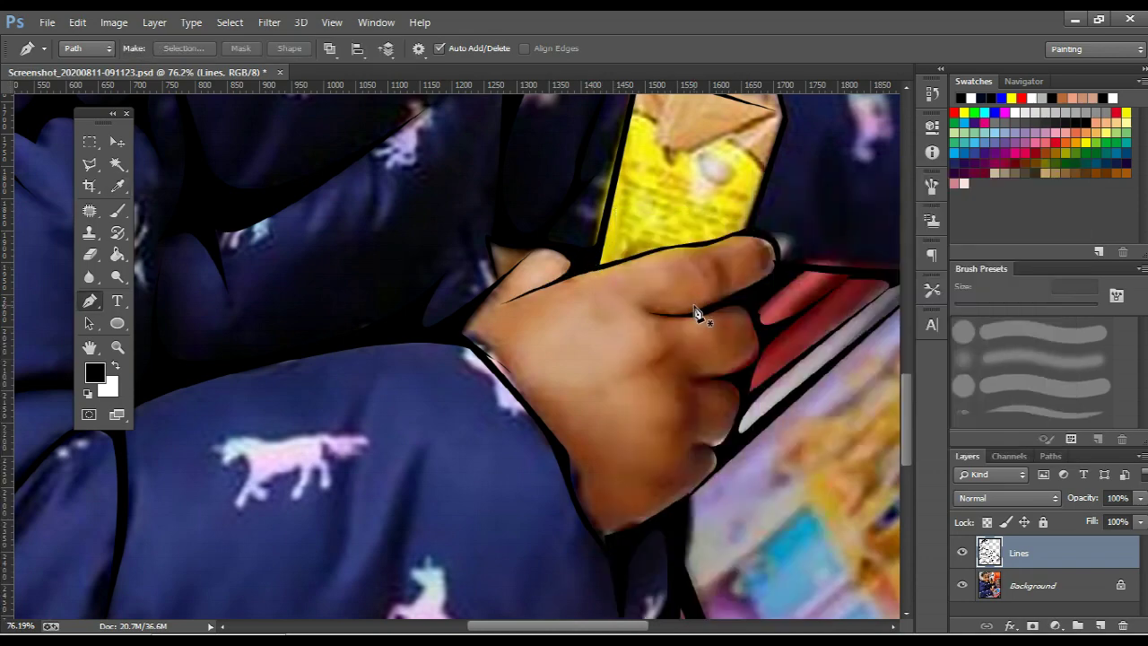
Save the document with Ctrl+S
{"action": "scroll", "coordinate": [633, 373], "scroll_direction": "down", "scroll_amount": 3}
{"action": "scroll", "coordinate": [633, 372], "scroll_direction": "down", "scroll_amount": 3}
{"action": "key", "text": "ctrl+s"}
{"action": "scroll", "coordinate": [630, 370], "scroll_direction": "down", "scroll_amount": 1}
{"action": "scroll", "coordinate": [630, 370], "scroll_direction": "down", "scroll_amount": 1}
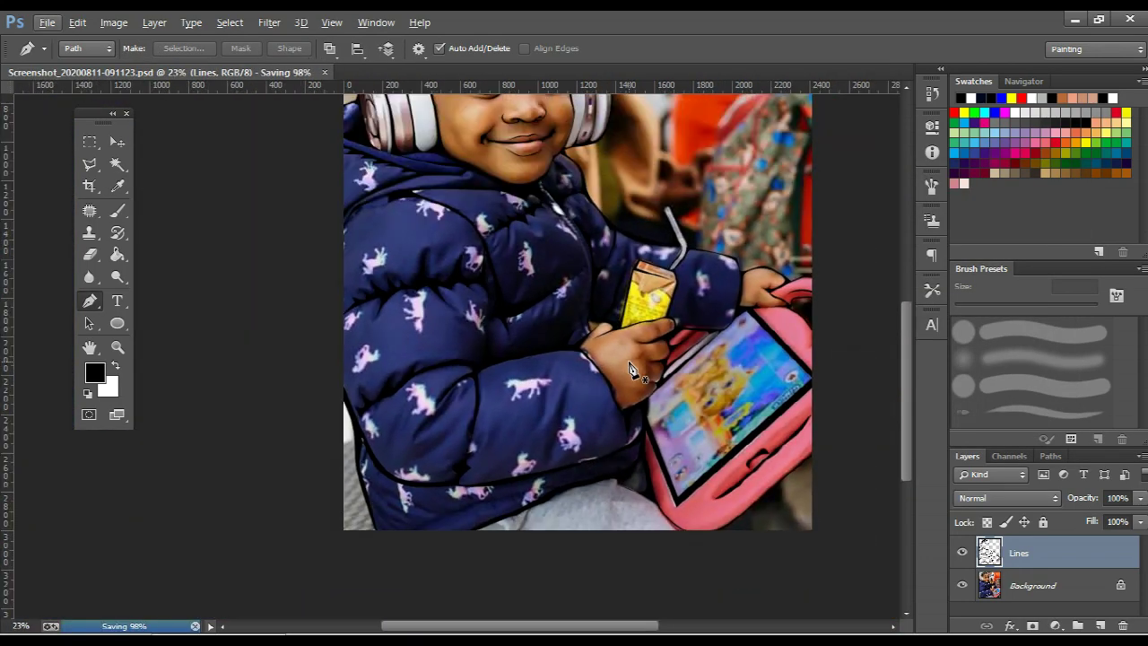
{"action": "scroll", "coordinate": [630, 370], "scroll_direction": "down", "scroll_amount": 1}
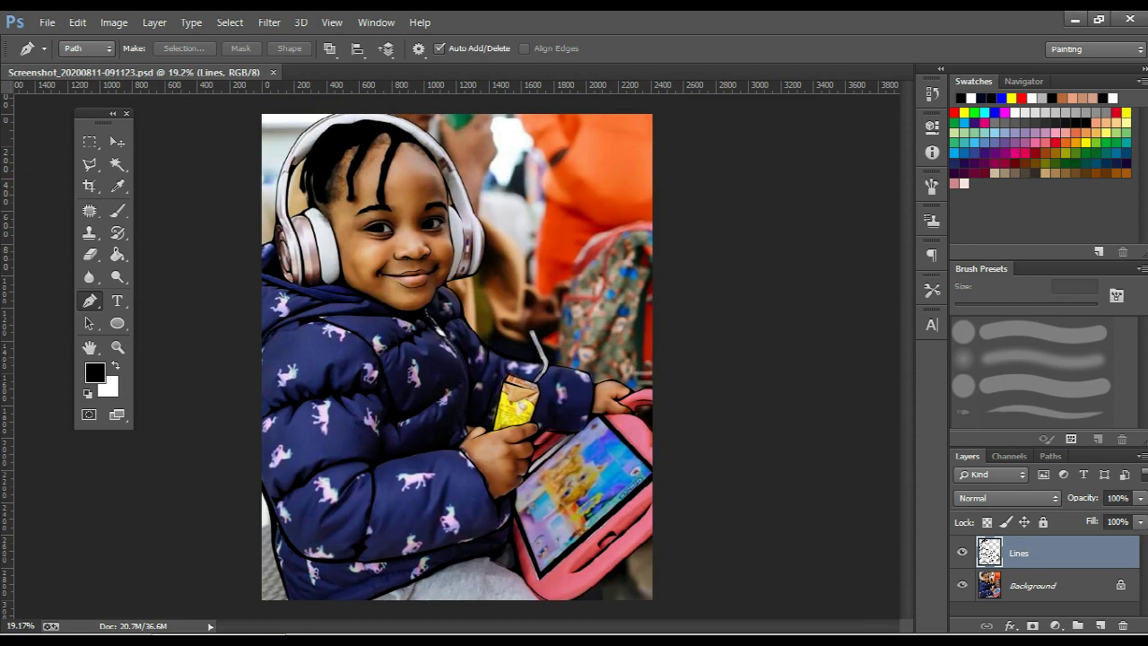
Show the photo, add a new layer, and set the foreground colour to reddish brown
{"action": "left_click", "coordinate": [964, 587]}
{"action": "left_click", "coordinate": [1100, 624]}
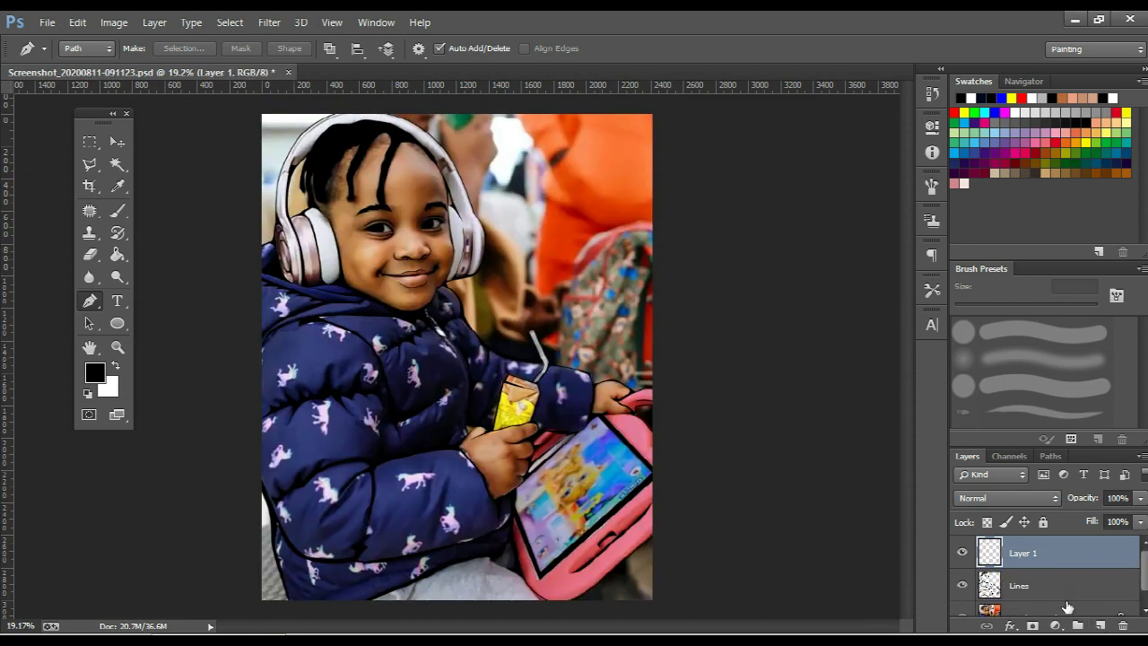
{"action": "left_click", "coordinate": [115, 365]}
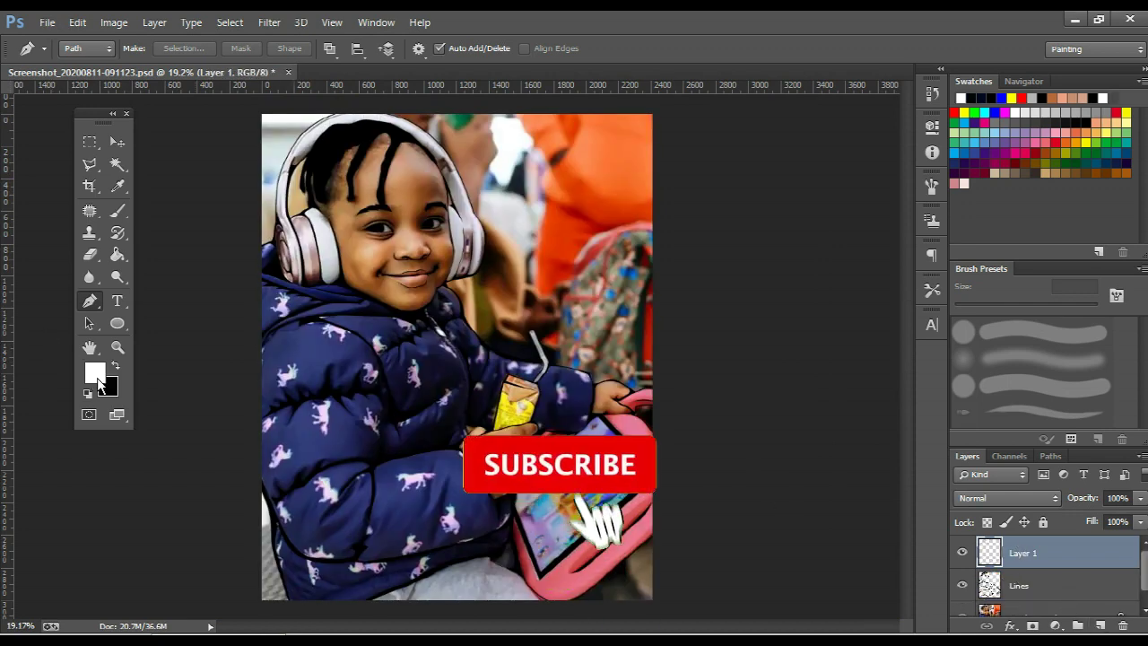
{"action": "left_click", "coordinate": [901, 428]}
{"action": "left_click_drag", "start_coordinate": [901, 436], "coordinate": [899, 446]}
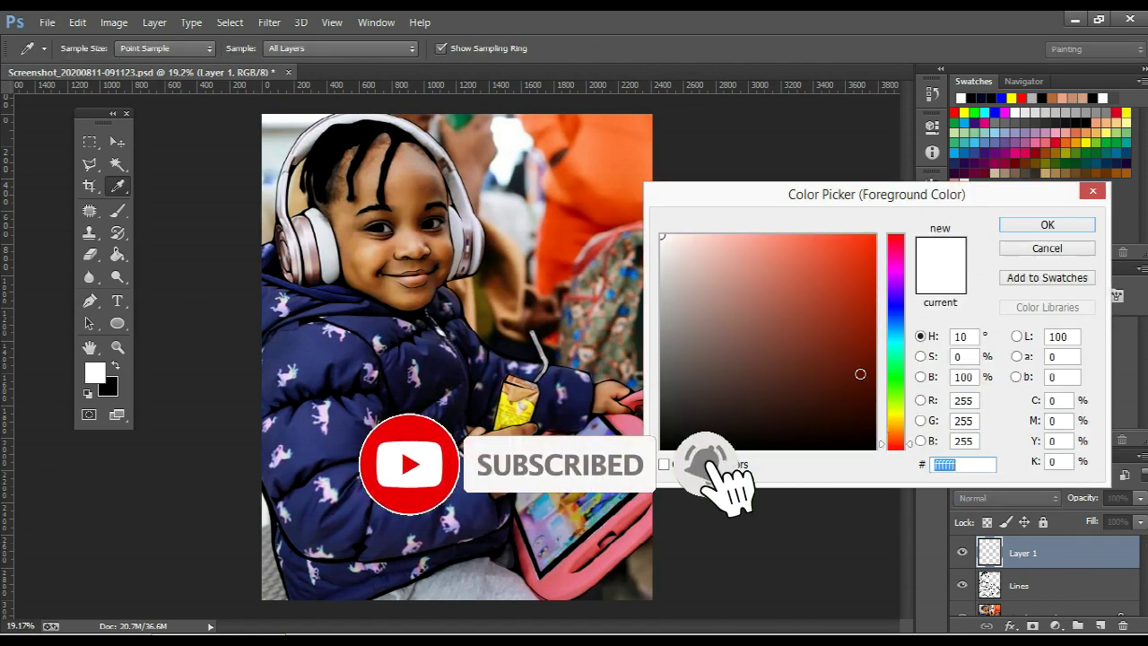
{"action": "type", "text": "8a3a177c421b"}
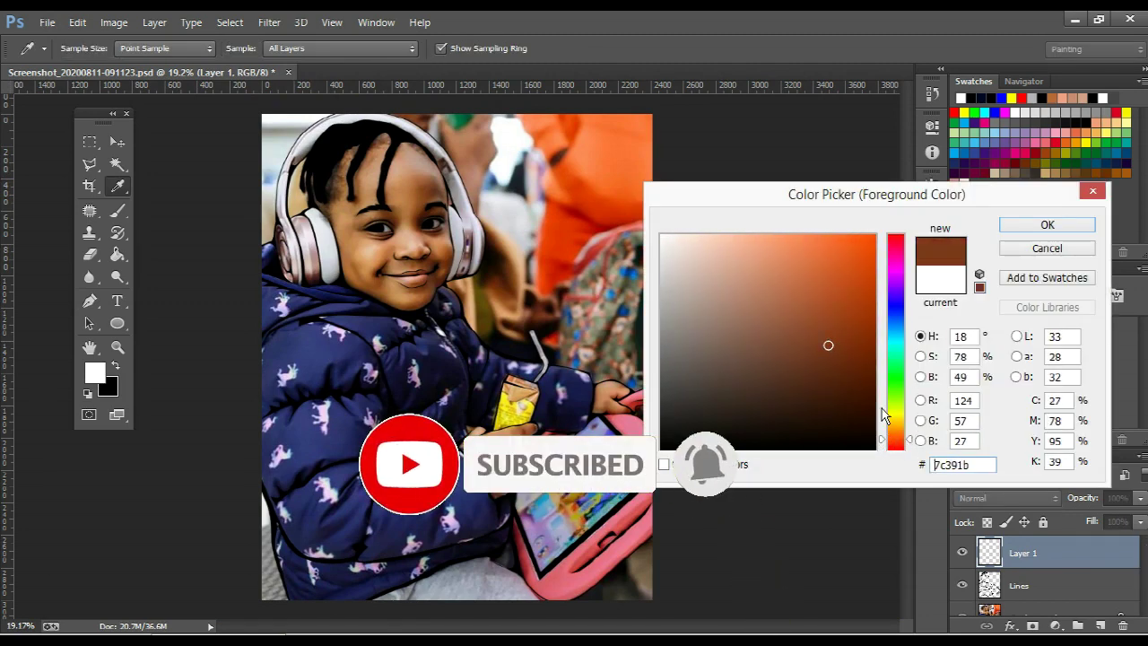
{"action": "left_click_drag", "start_coordinate": [902, 442], "coordinate": [896, 444]}
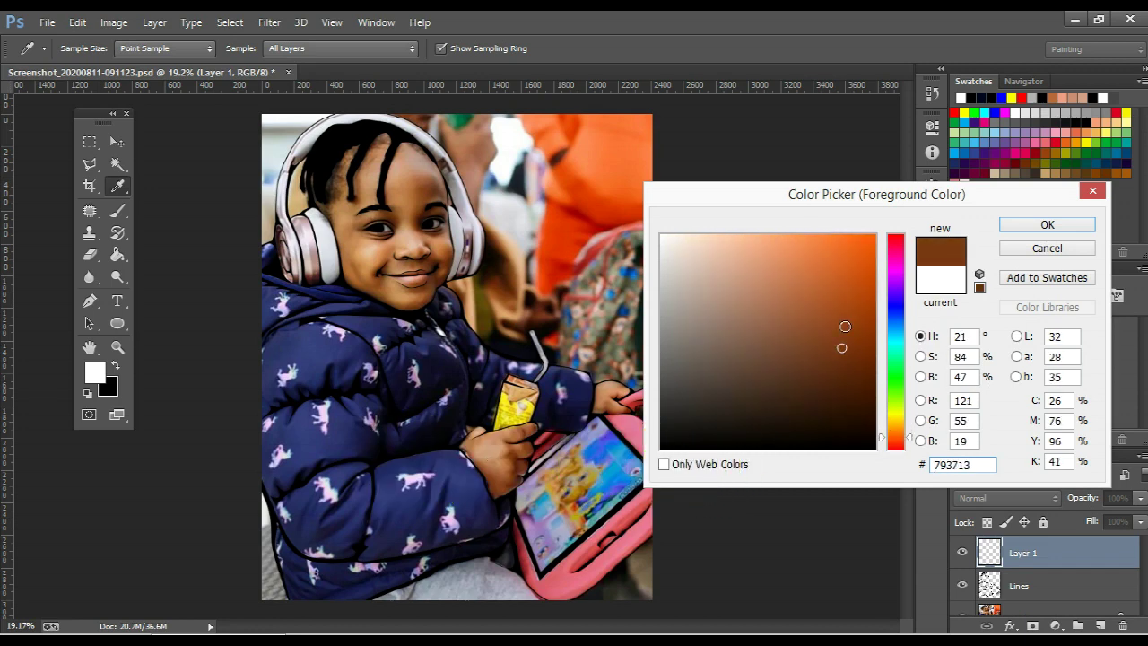
{"action": "left_click_drag", "start_coordinate": [845, 327], "coordinate": [825, 323]}
{"action": "key", "text": "Return"}
Fill the new layer with brown using the Paint Bucket and move it below Lines
{"action": "key", "text": "g"}
{"action": "left_click", "coordinate": [474, 348]}
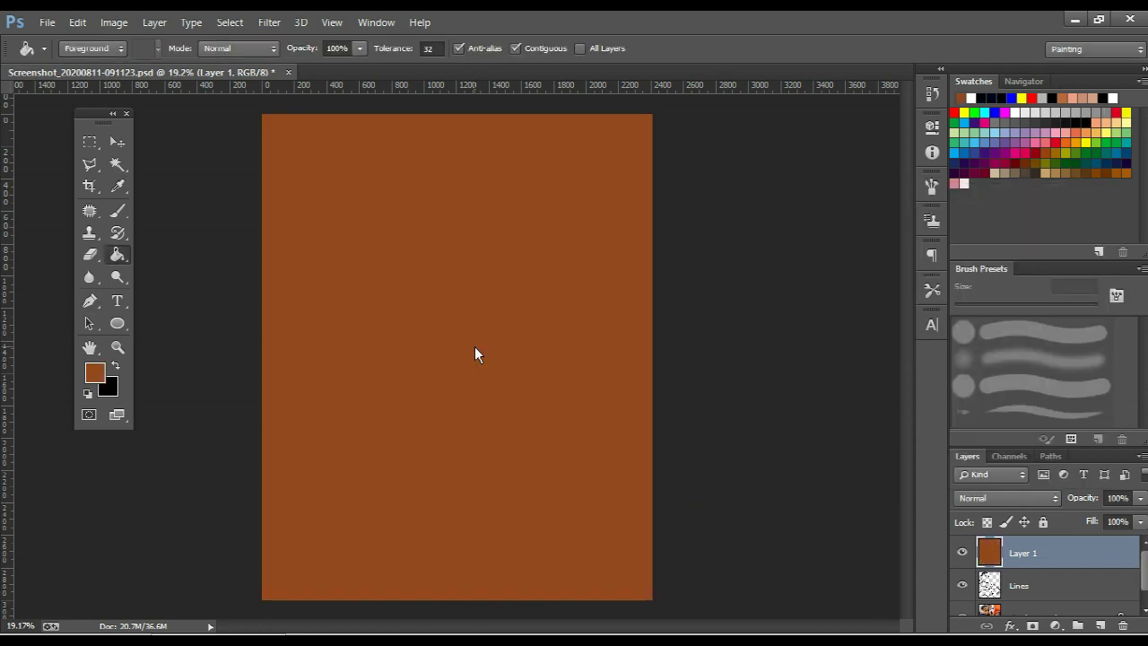
{"action": "key", "text": "ctrl+bracketleft"}
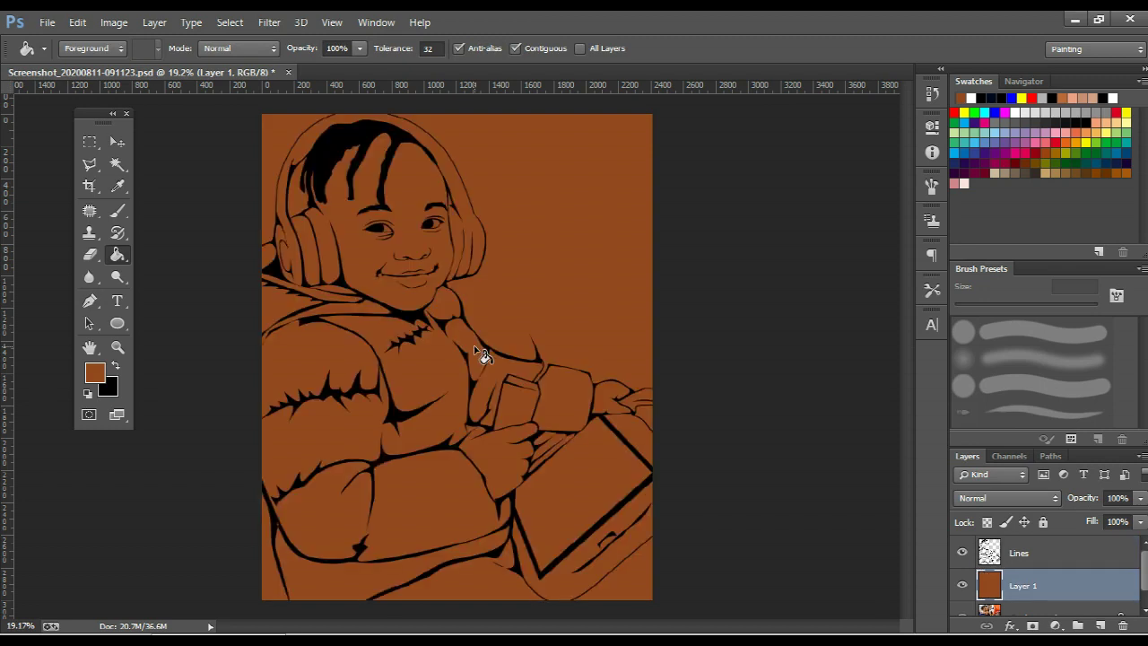
Pick a slightly lighter brown foreground and select the background photo copy layer
{"action": "left_click", "coordinate": [94, 372]}
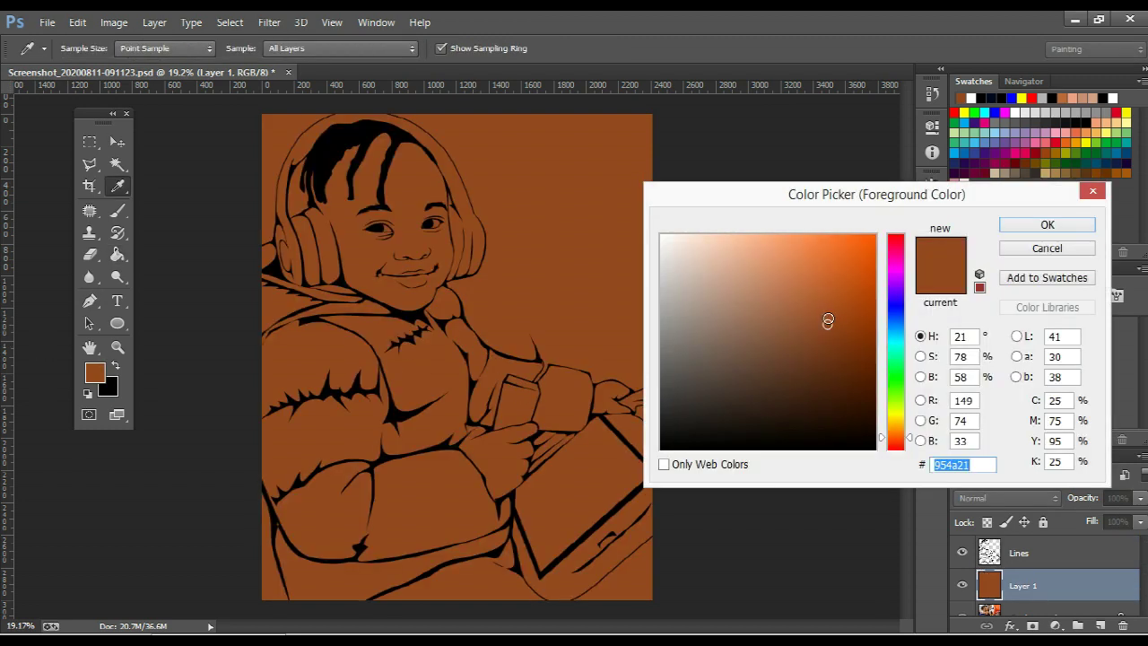
{"action": "left_click", "coordinate": [825, 318]}
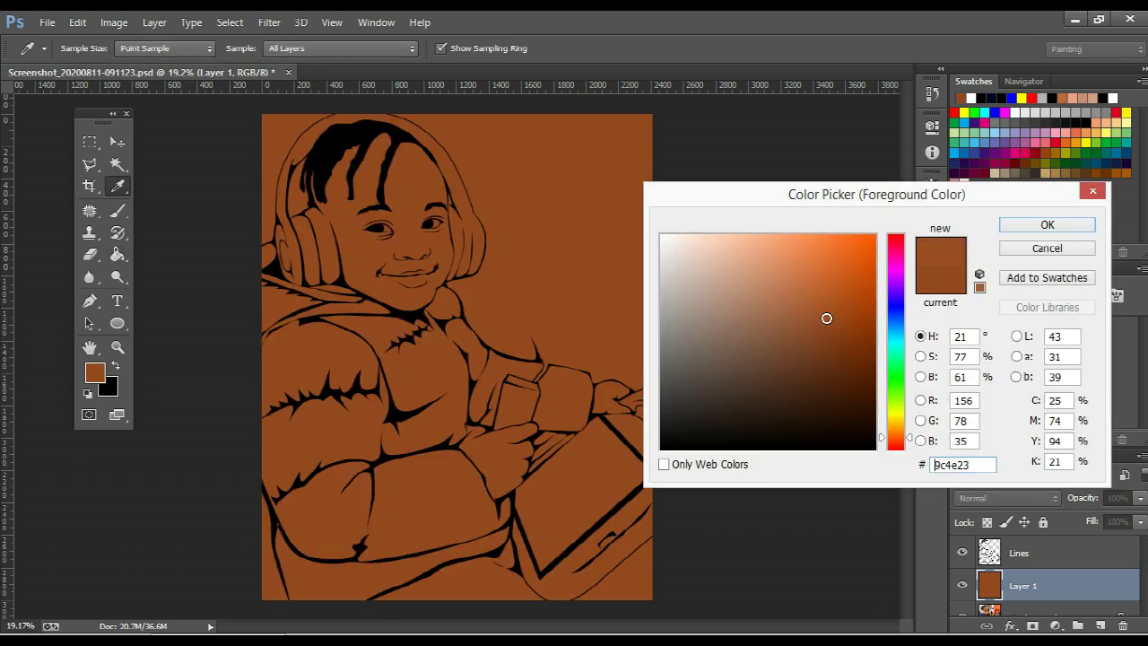
{"action": "left_click", "coordinate": [1044, 250]}
{"action": "key", "text": "ctrl+minus"}
{"action": "left_click", "coordinate": [117, 143]}
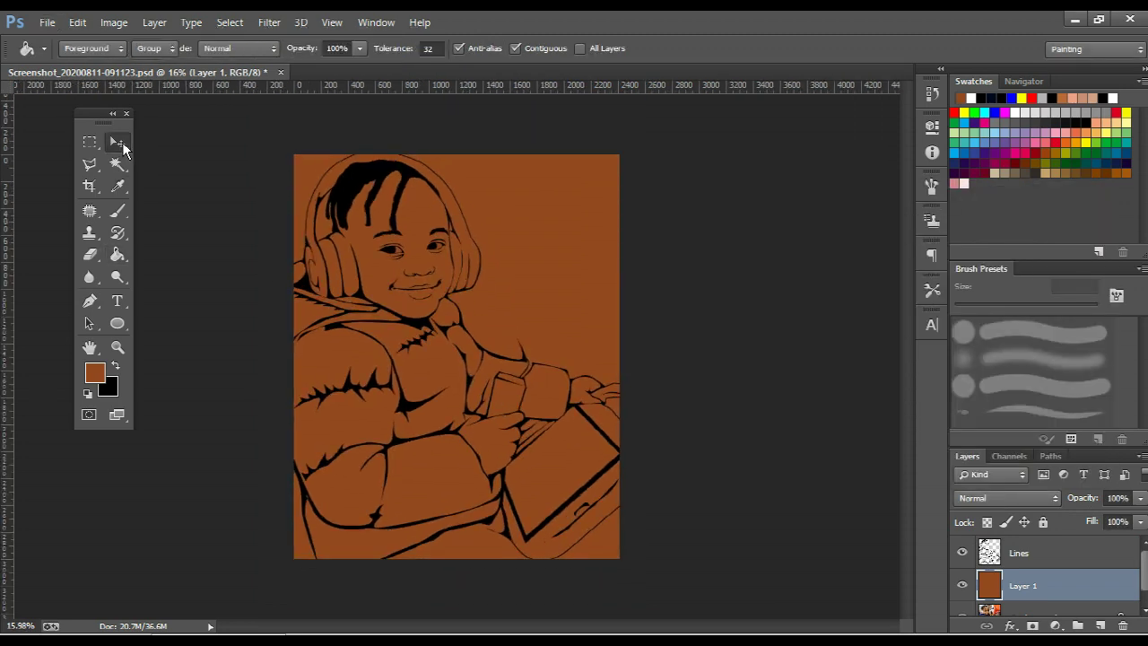
{"action": "scroll", "coordinate": [962, 546], "scroll_direction": "down", "scroll_amount": 1}
{"action": "left_click", "coordinate": [1022, 597]}
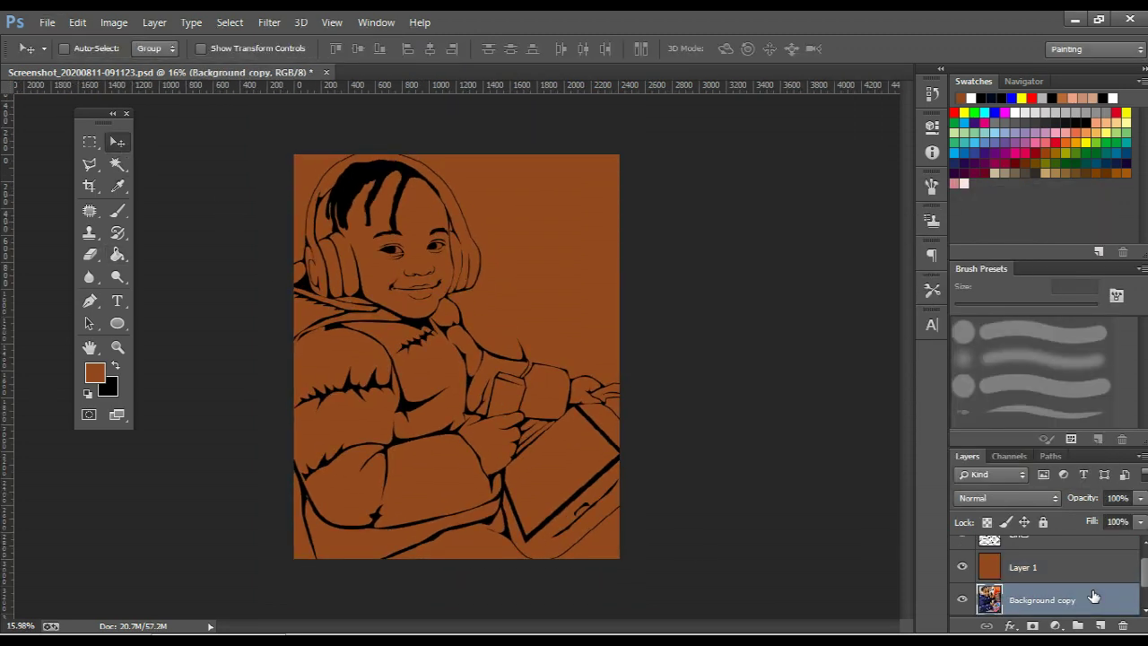